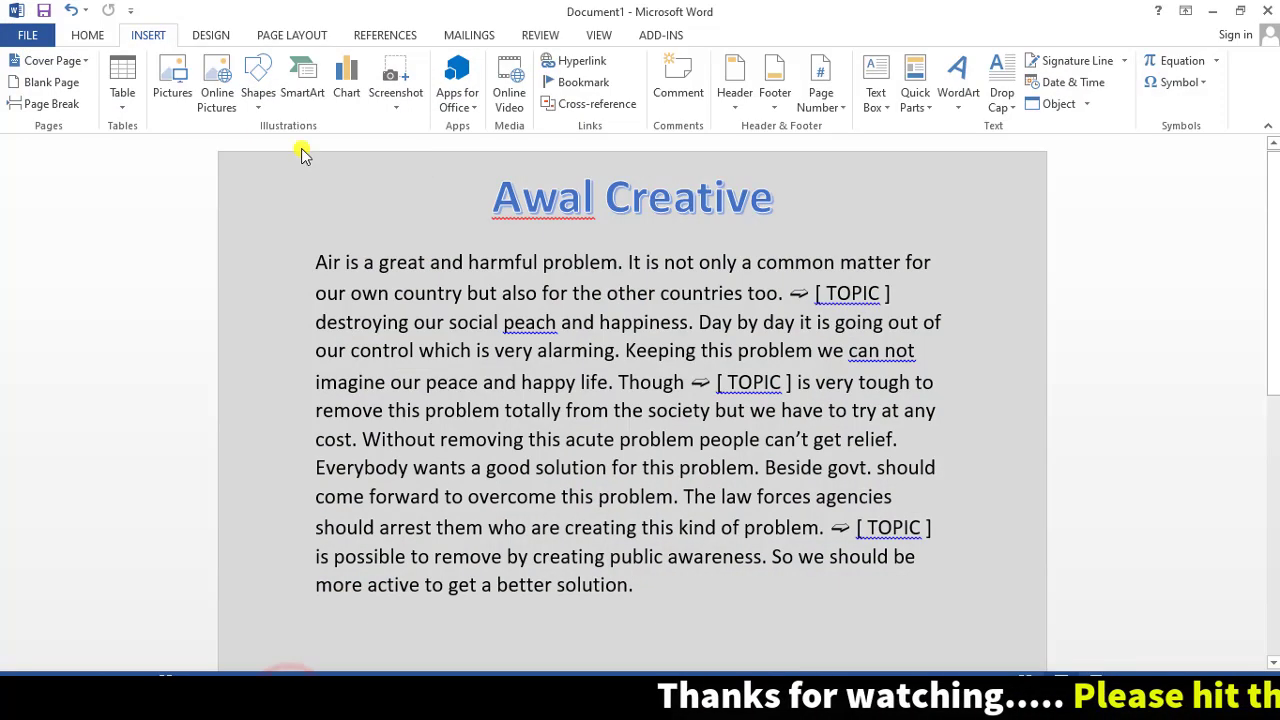
Look over the Signature Line options on the Insert tab without choosing one.
click(118, 24)
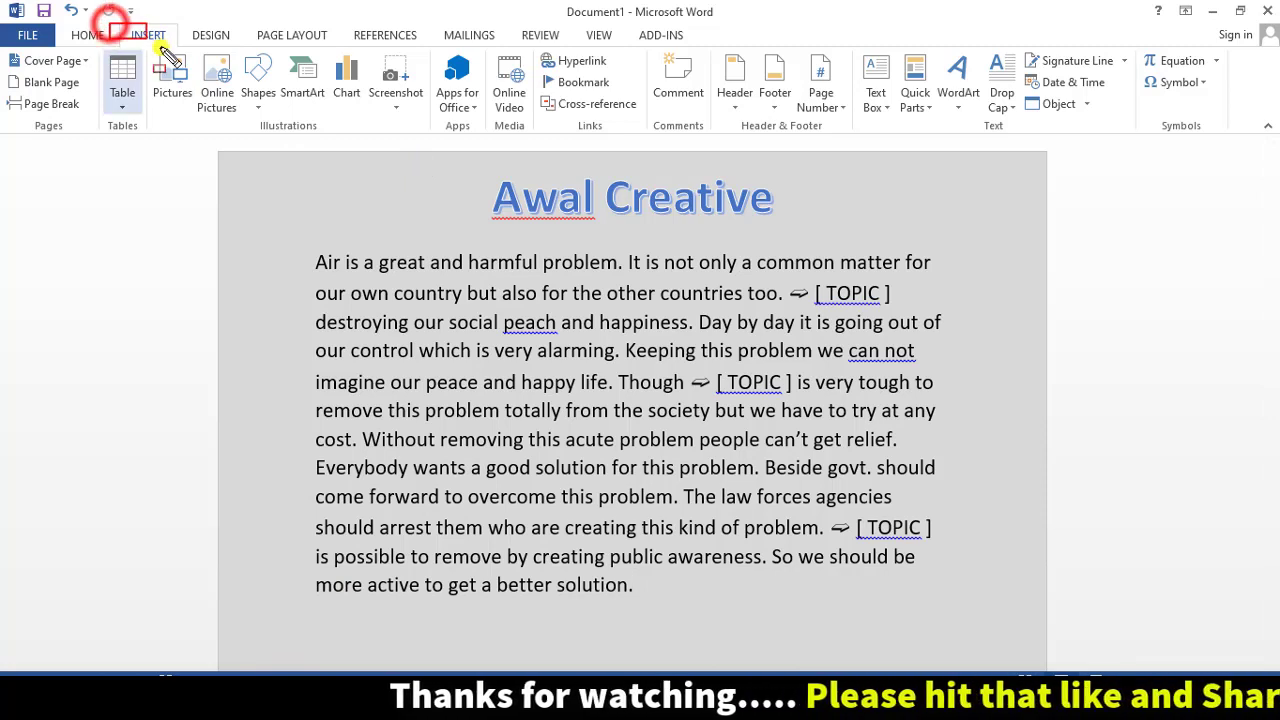
click(1015, 45)
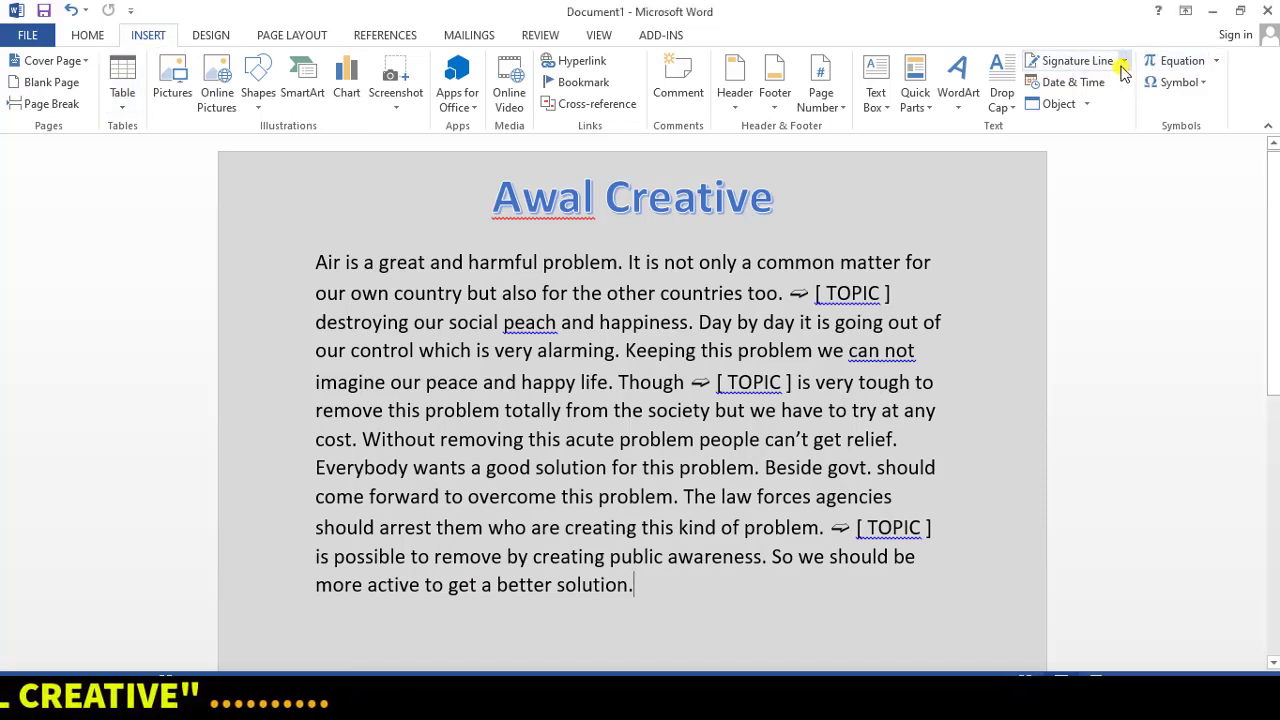
click(1122, 62)
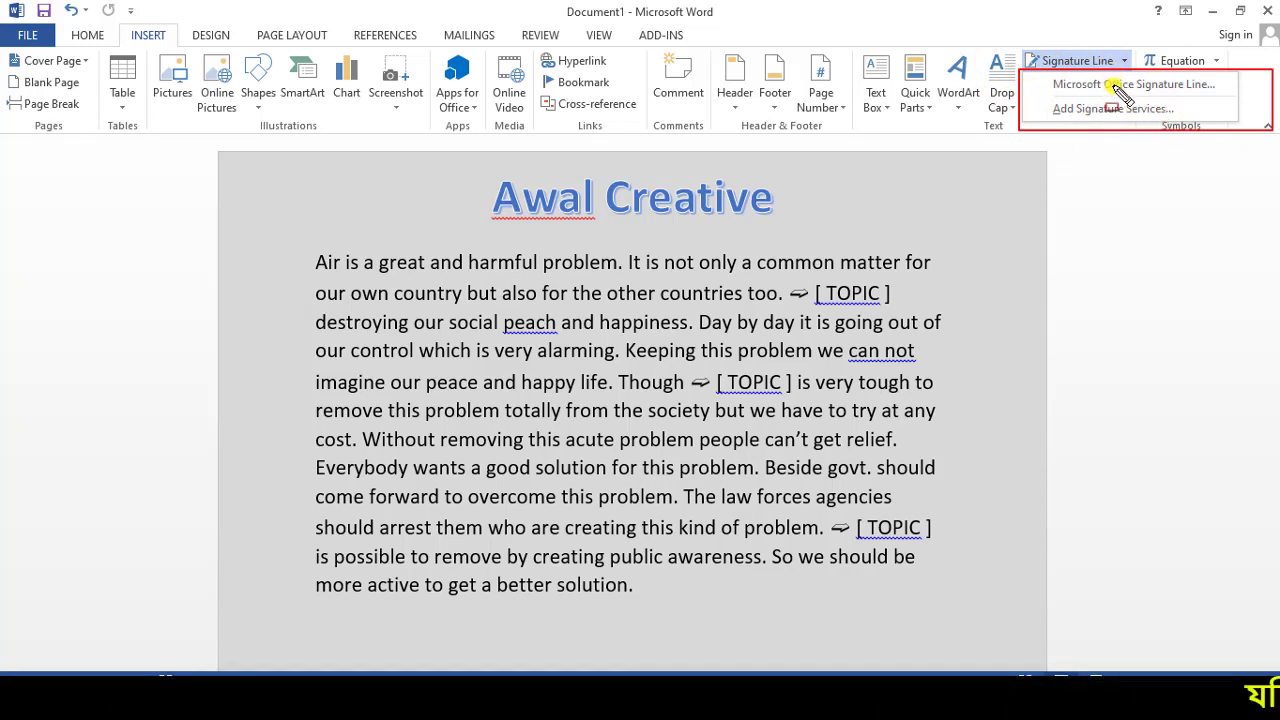
click(1277, 229)
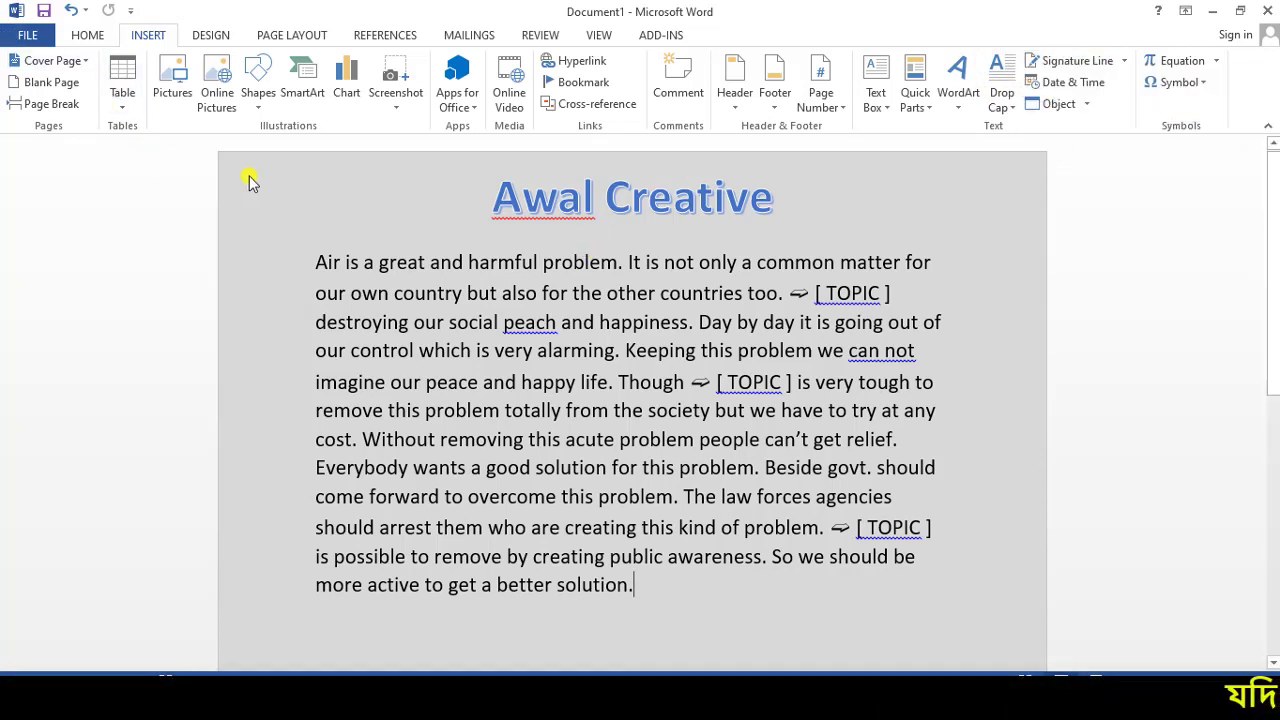
drag(215, 155, 1049, 668)
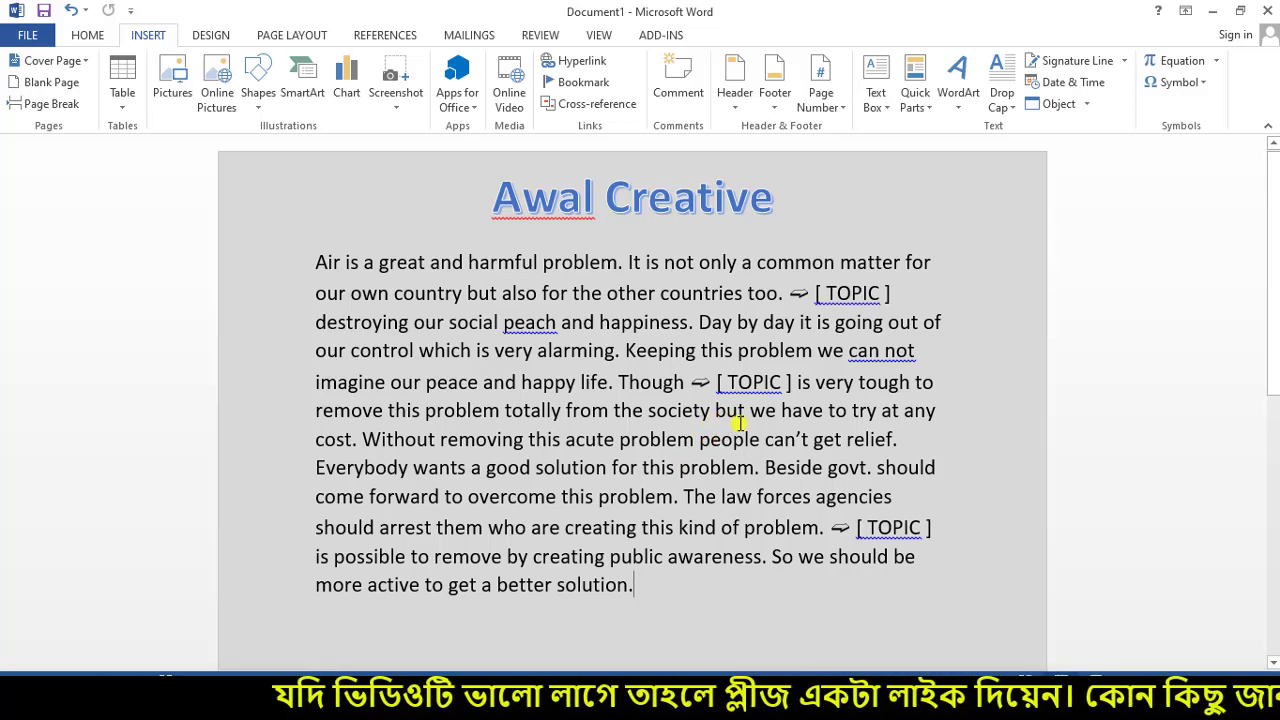
Add a blank line after the paragraph ending 'So we should be more active to get a better solution.'.
scroll(738, 423, down, 1)
scroll(657, 386, down, 2)
scroll(623, 514, down, 2)
scroll(314, 517, down, 1)
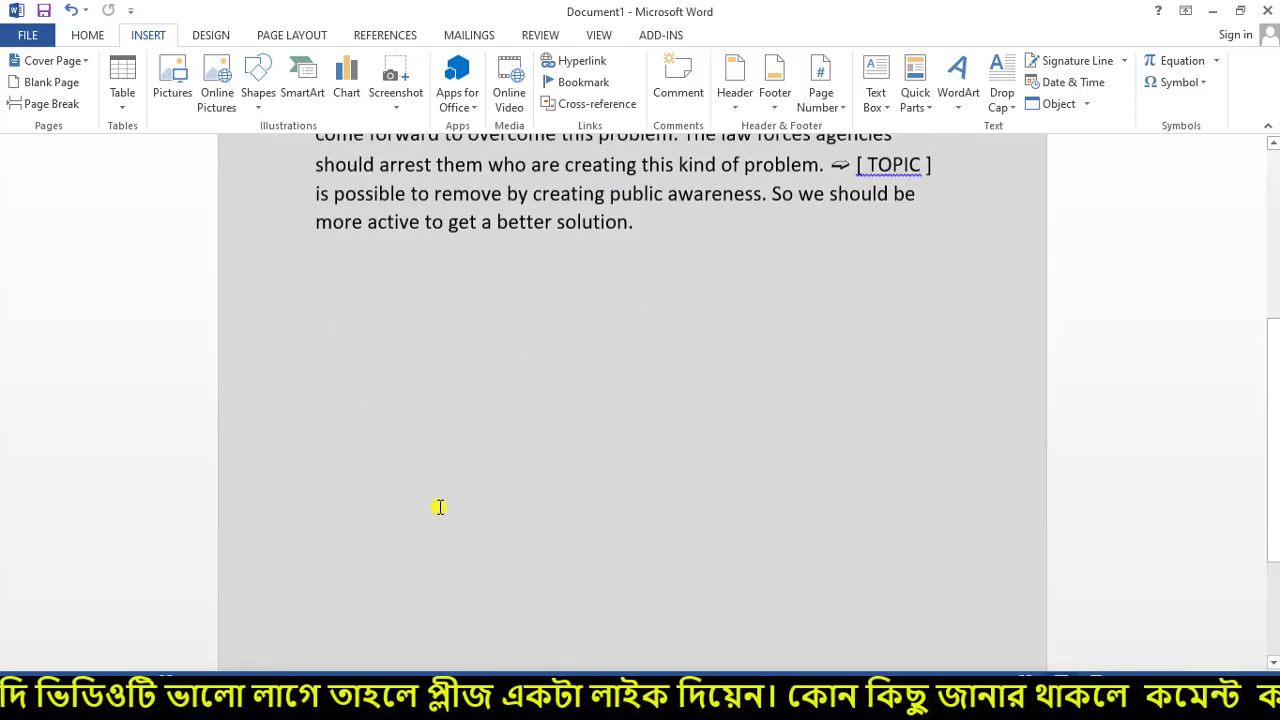
scroll(439, 507, up, 1)
scroll(417, 514, up, 4)
scroll(543, 534, up, 1)
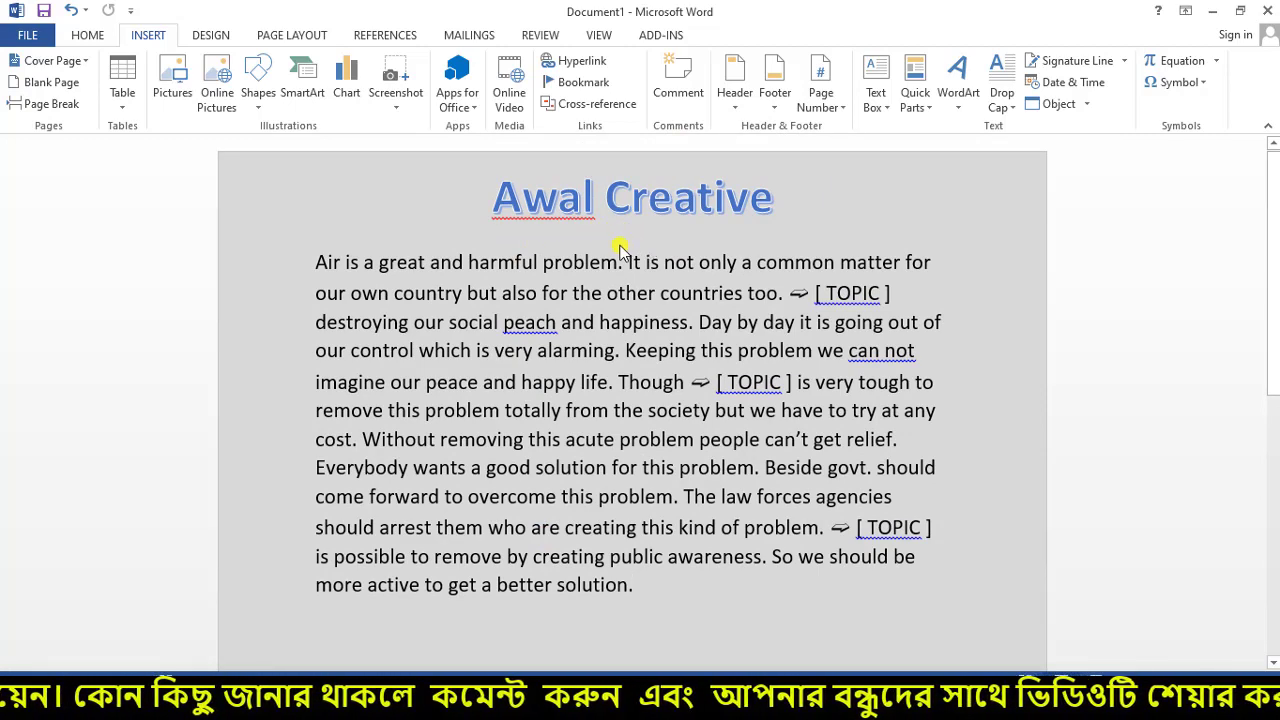
scroll(611, 440, down, 3)
scroll(471, 489, down, 2)
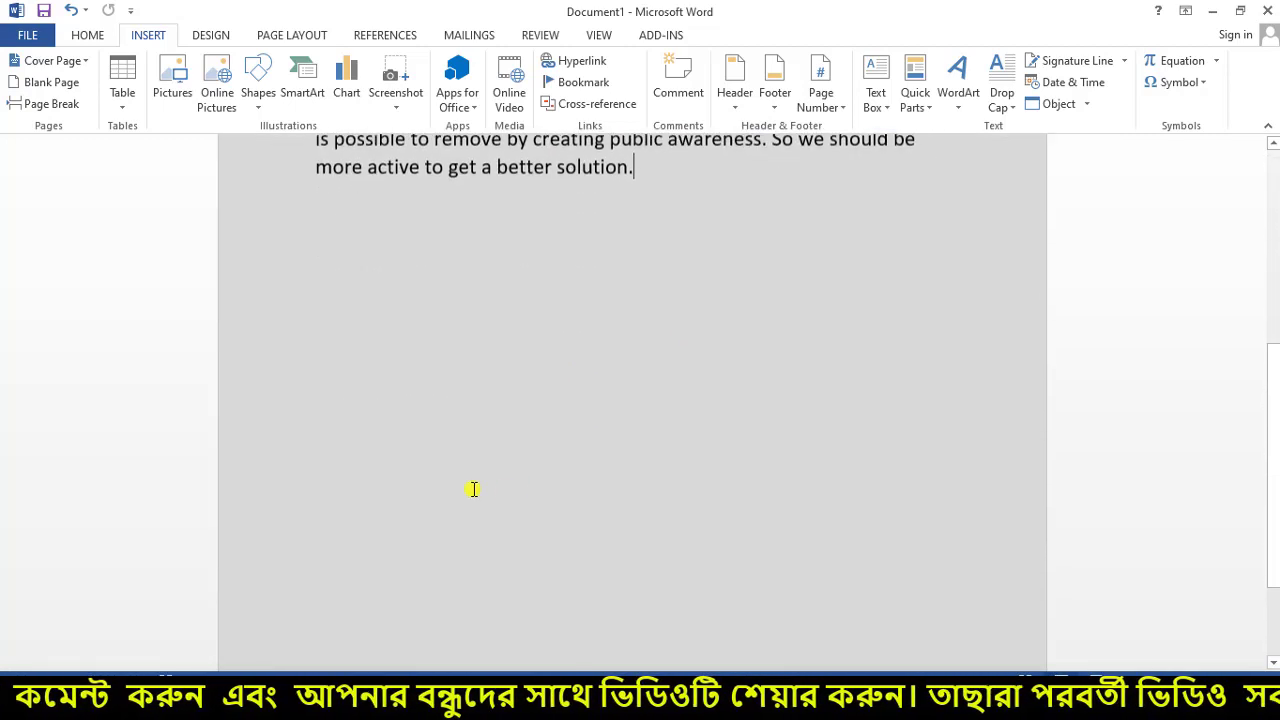
scroll(450, 485, up, 2)
click(460, 475)
scroll(463, 473, up, 1)
scroll(480, 460, up, 2)
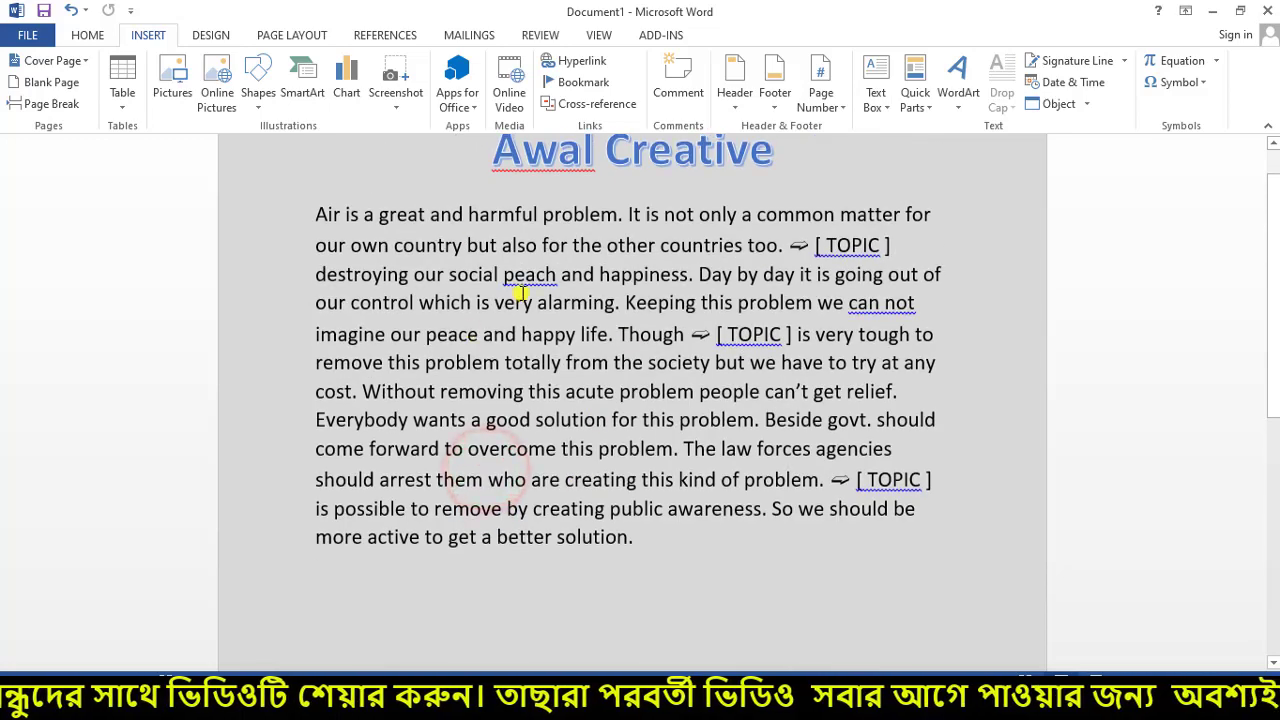
scroll(375, 585, down, 1)
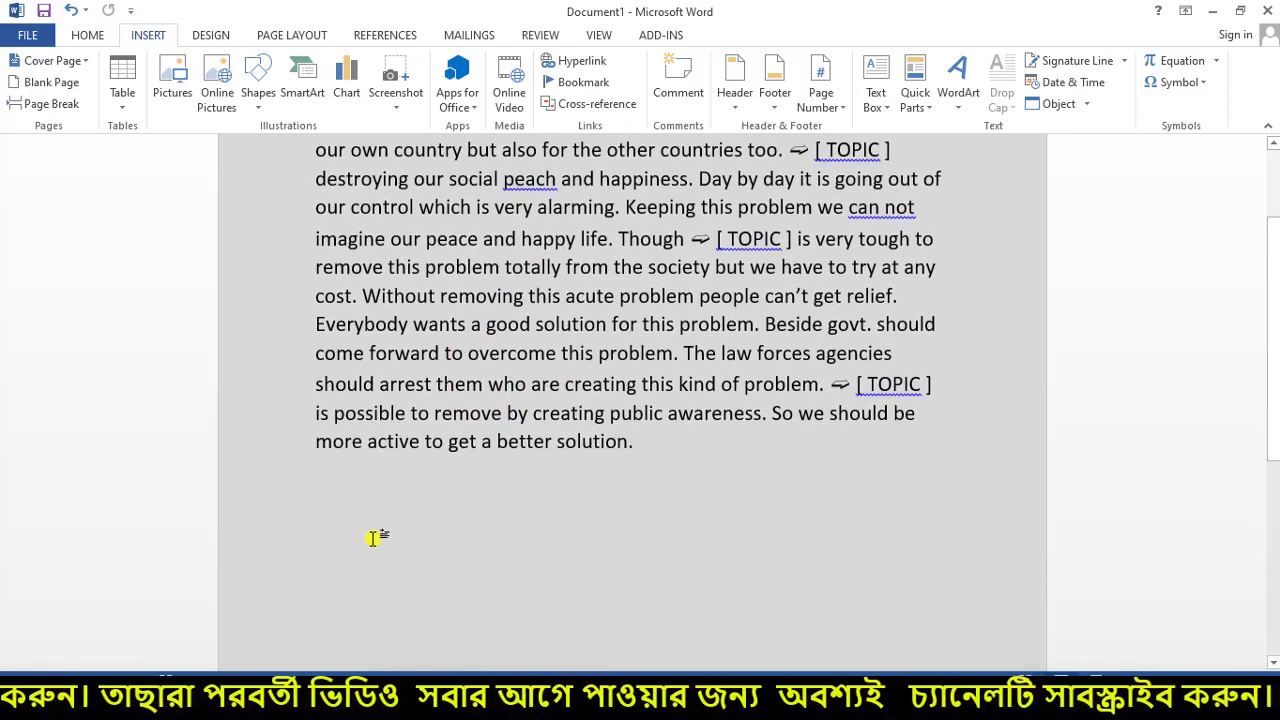
key(Return)
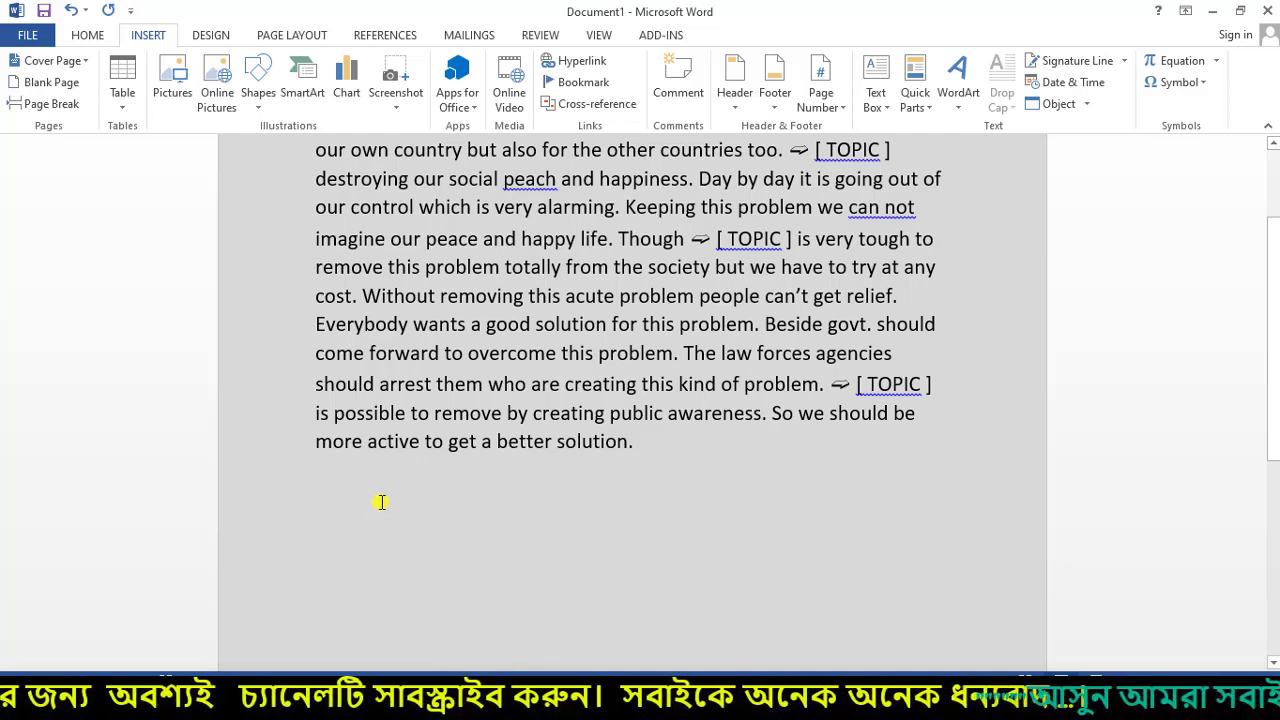
drag(280, 502, 435, 584)
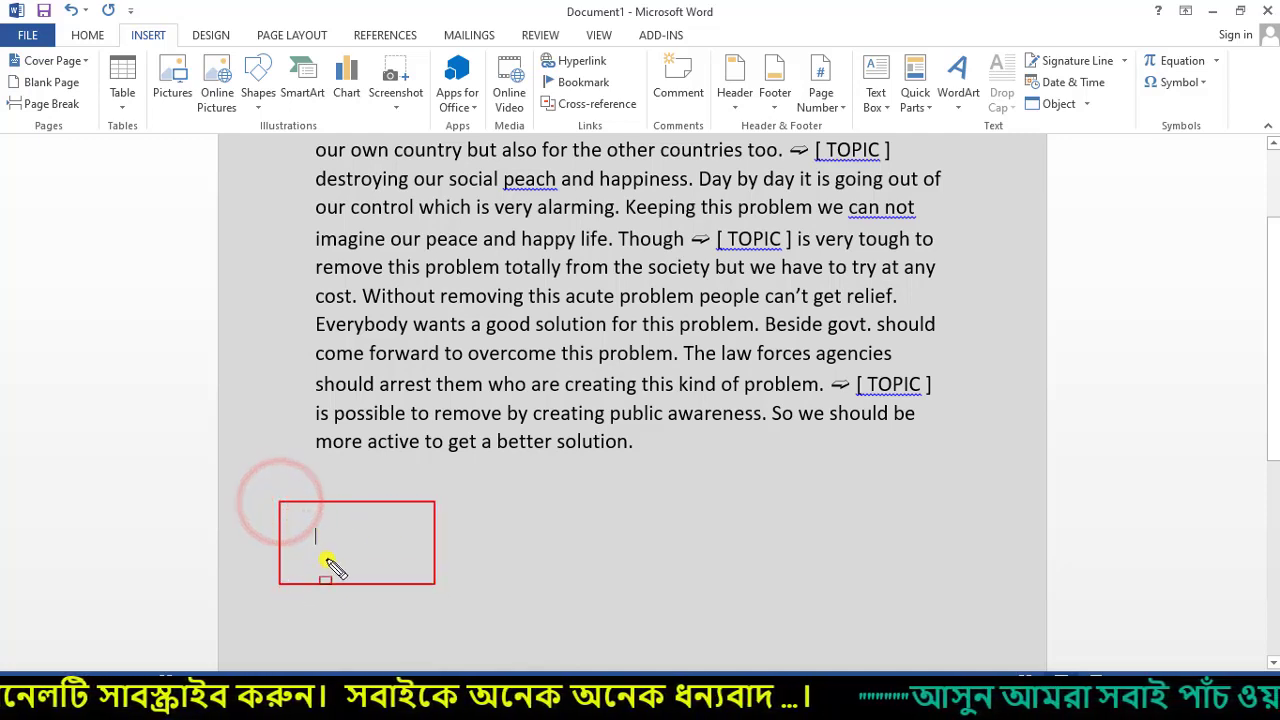
click(1122, 62)
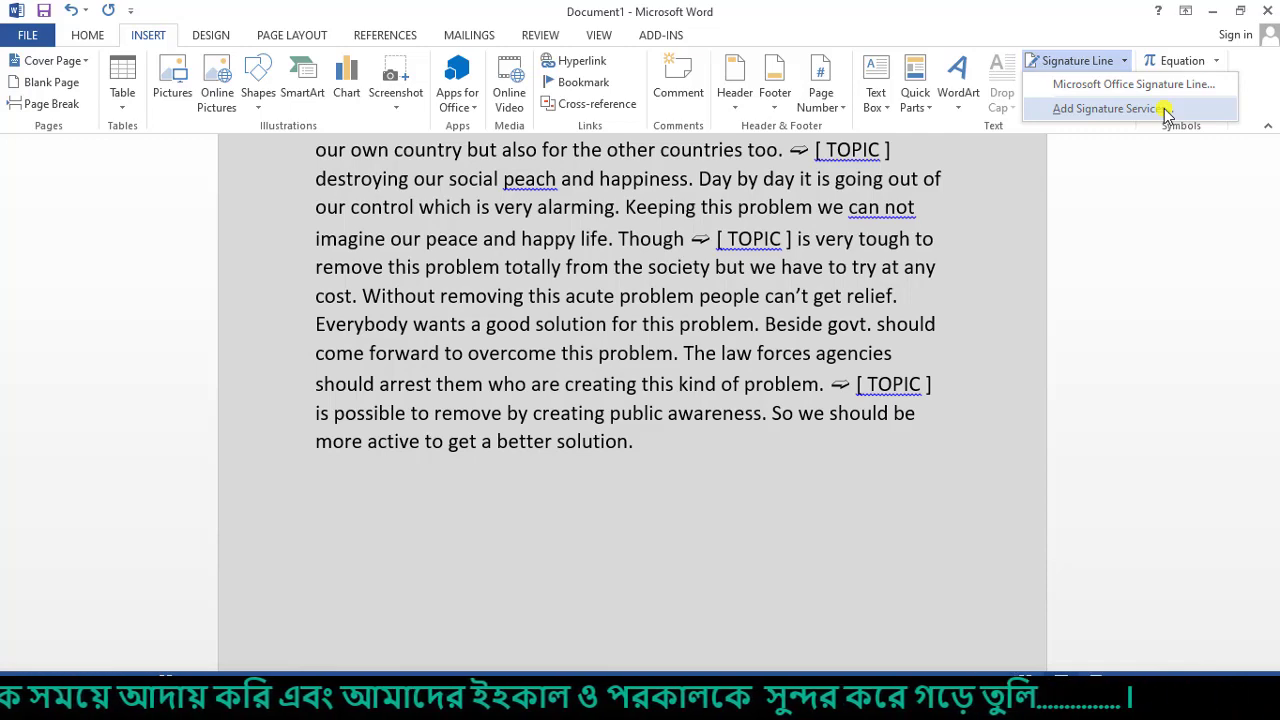
click(1164, 112)
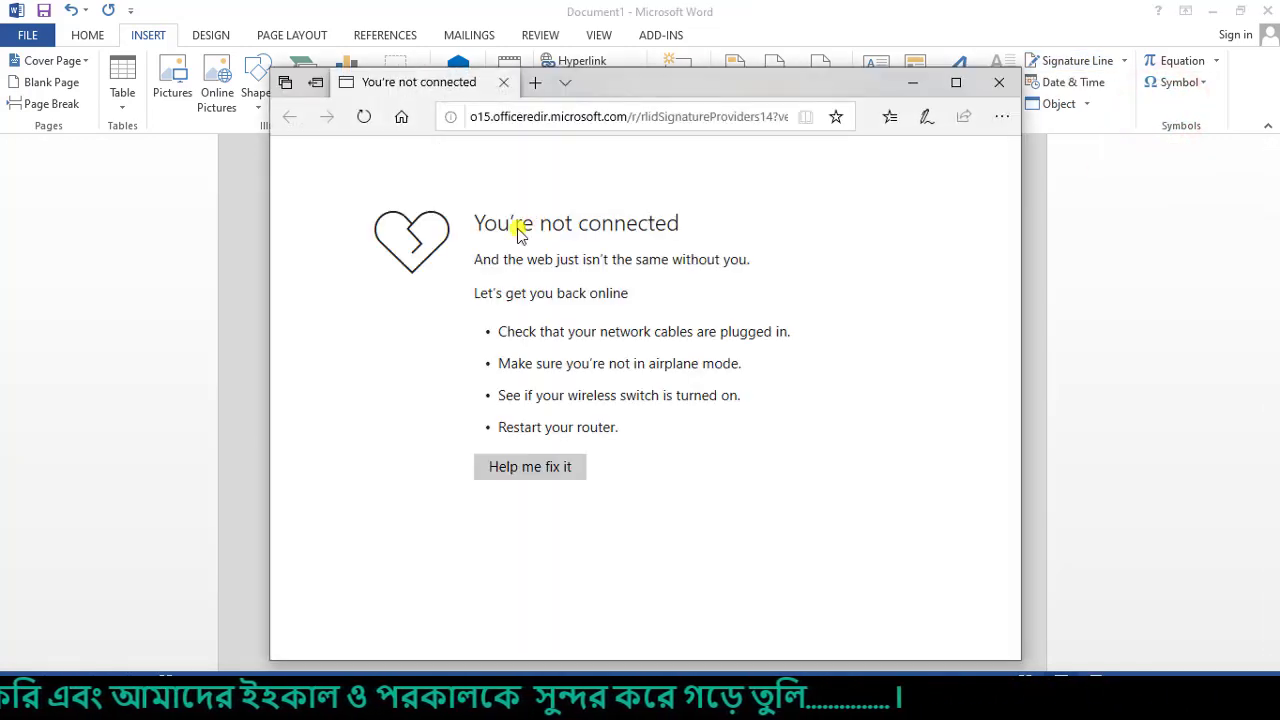
mouse_move(755, 78)
mouse_down()
mouse_move(727, 50)
mouse_move(749, 60)
mouse_up()
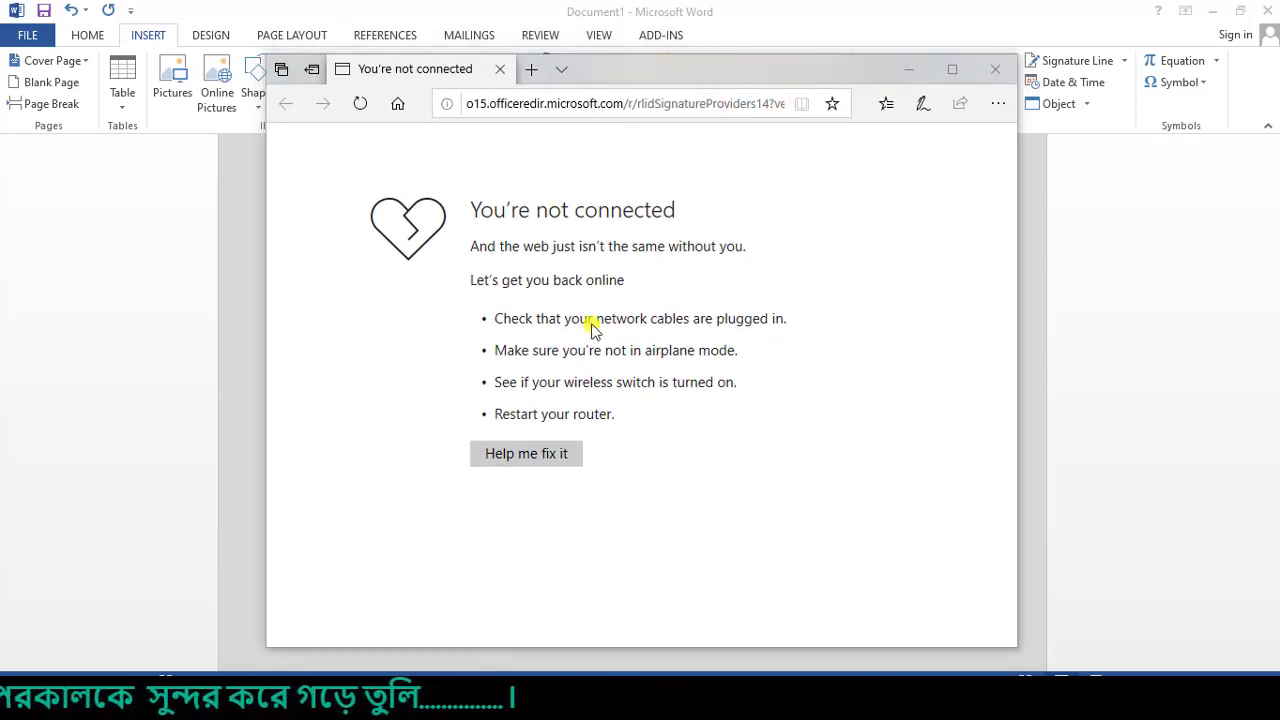
click(993, 70)
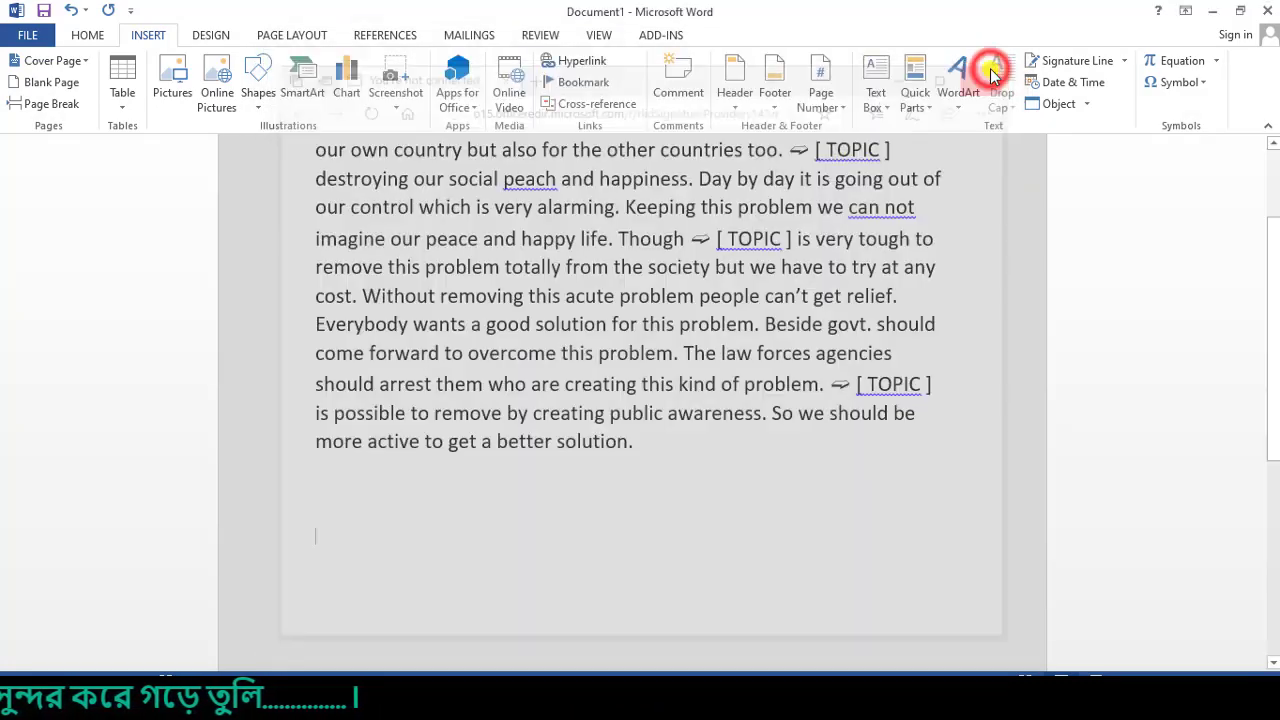
Start a Microsoft Office Signature Line and begin entering the suggested signer's full name.
click(1123, 61)
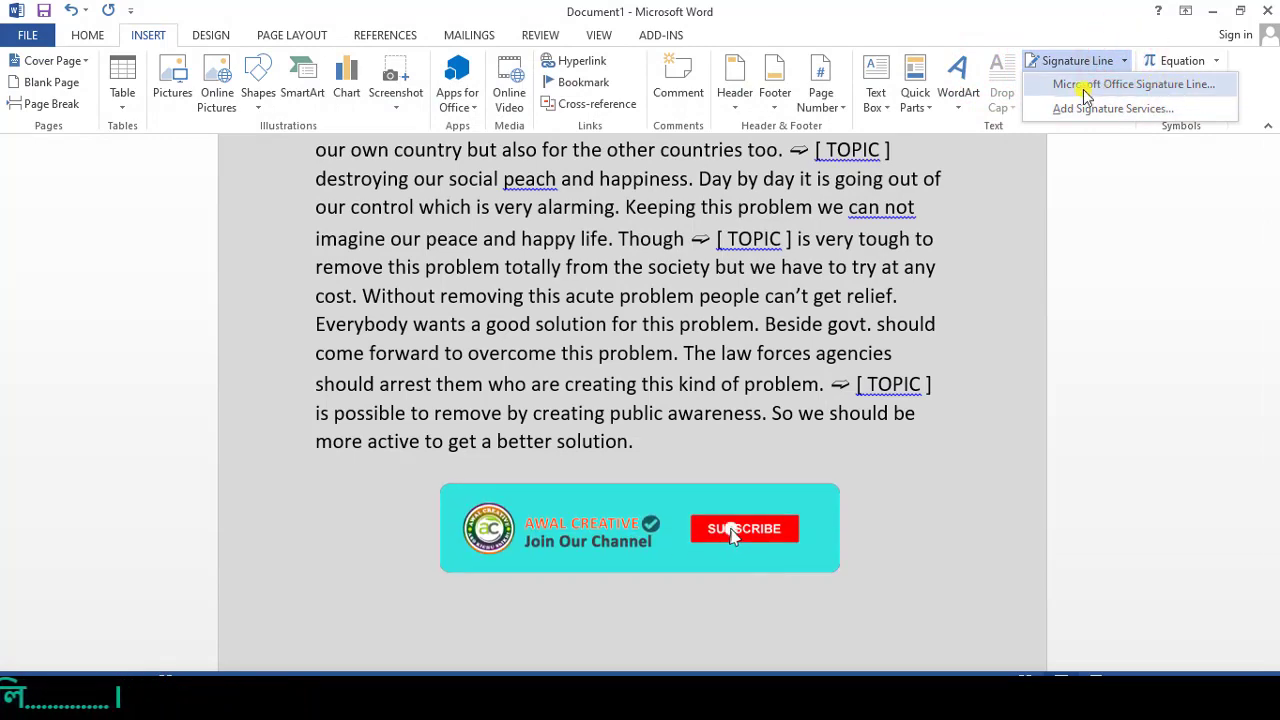
click(1130, 85)
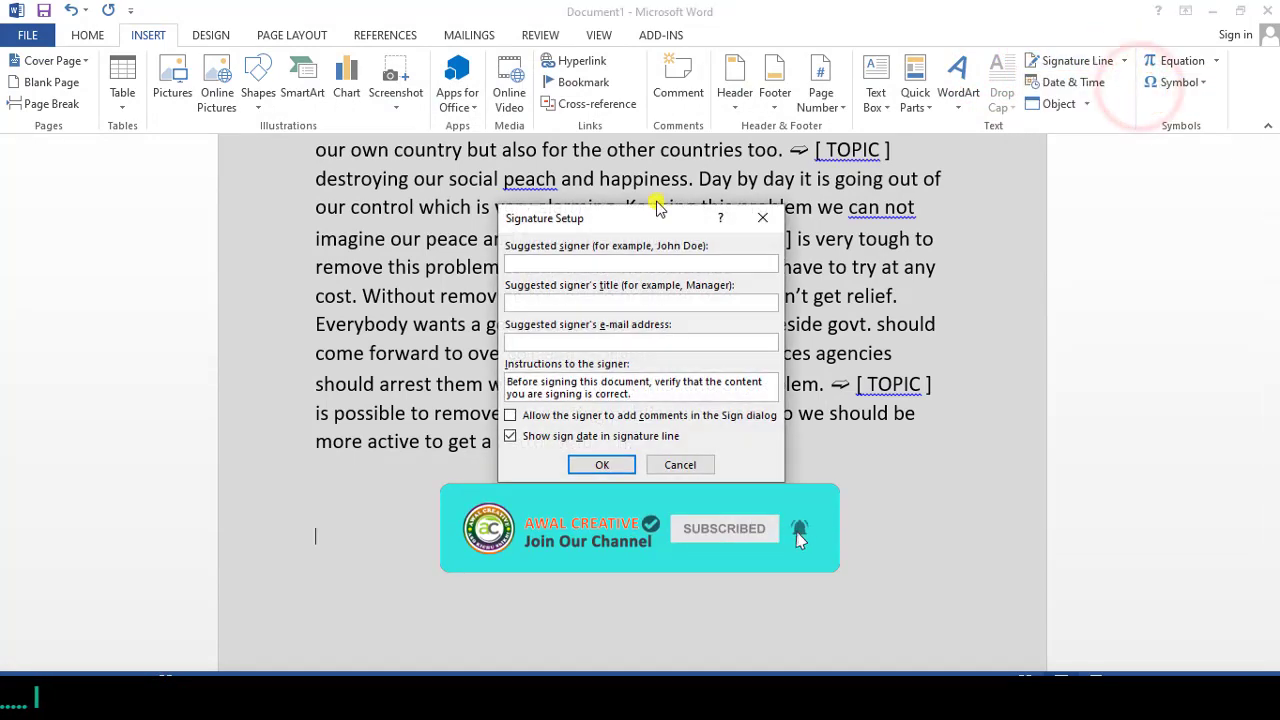
drag(650, 221, 643, 235)
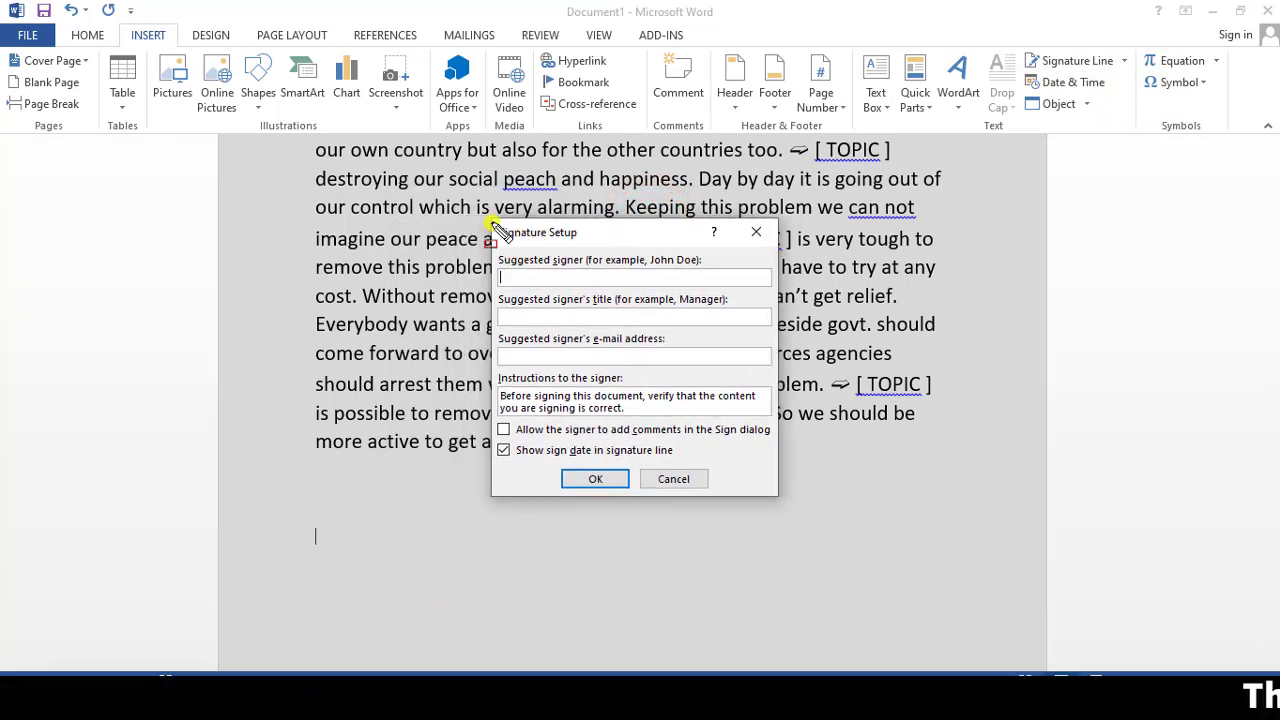
drag(480, 208, 790, 512)
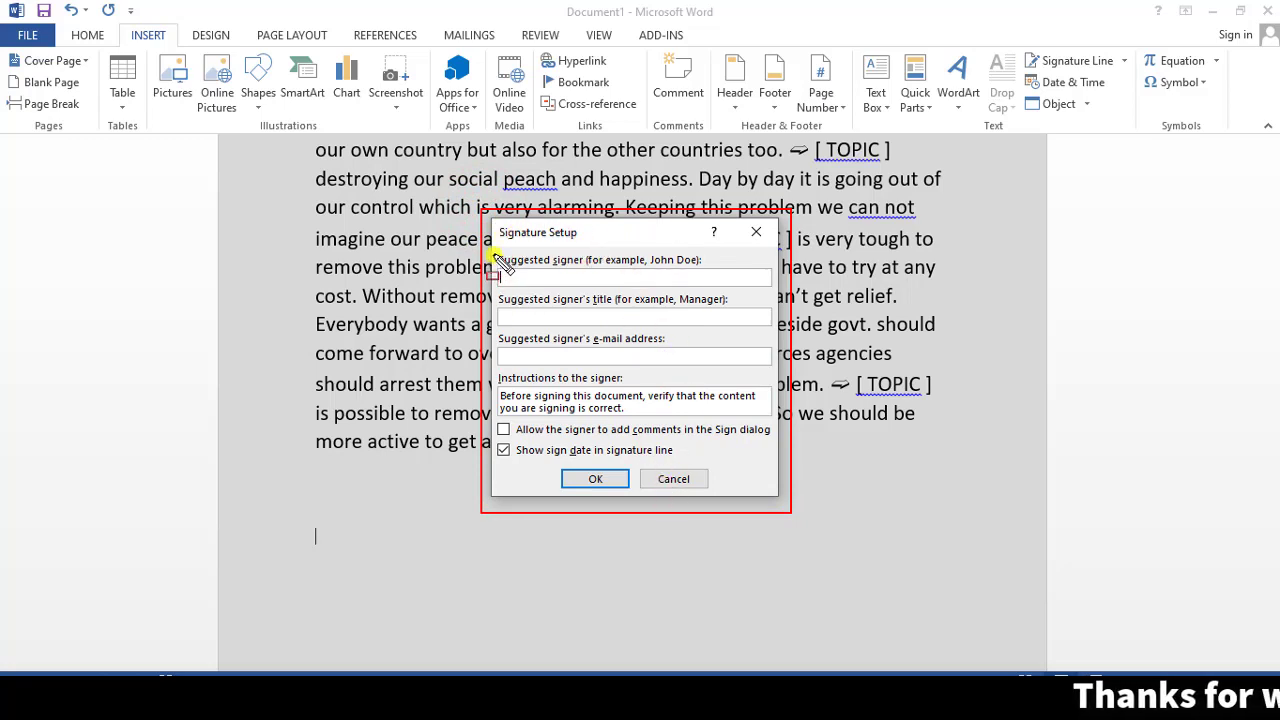
drag(492, 246, 736, 271)
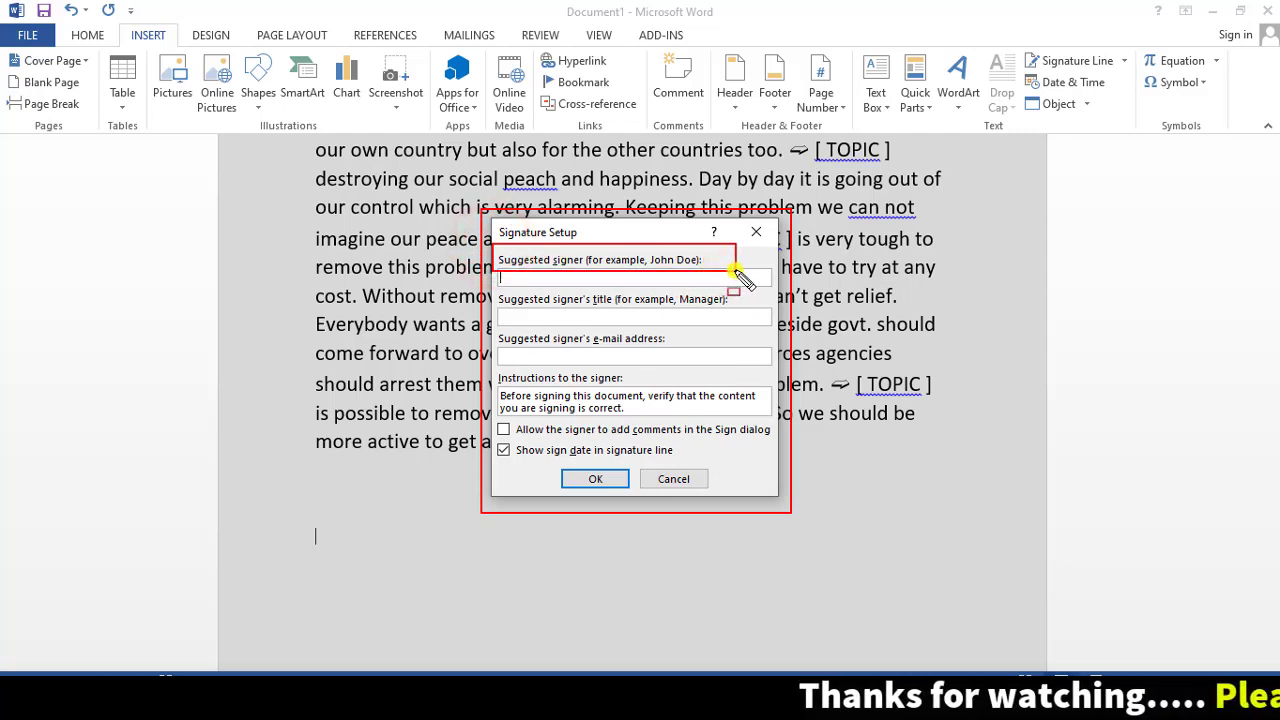
click(520, 272)
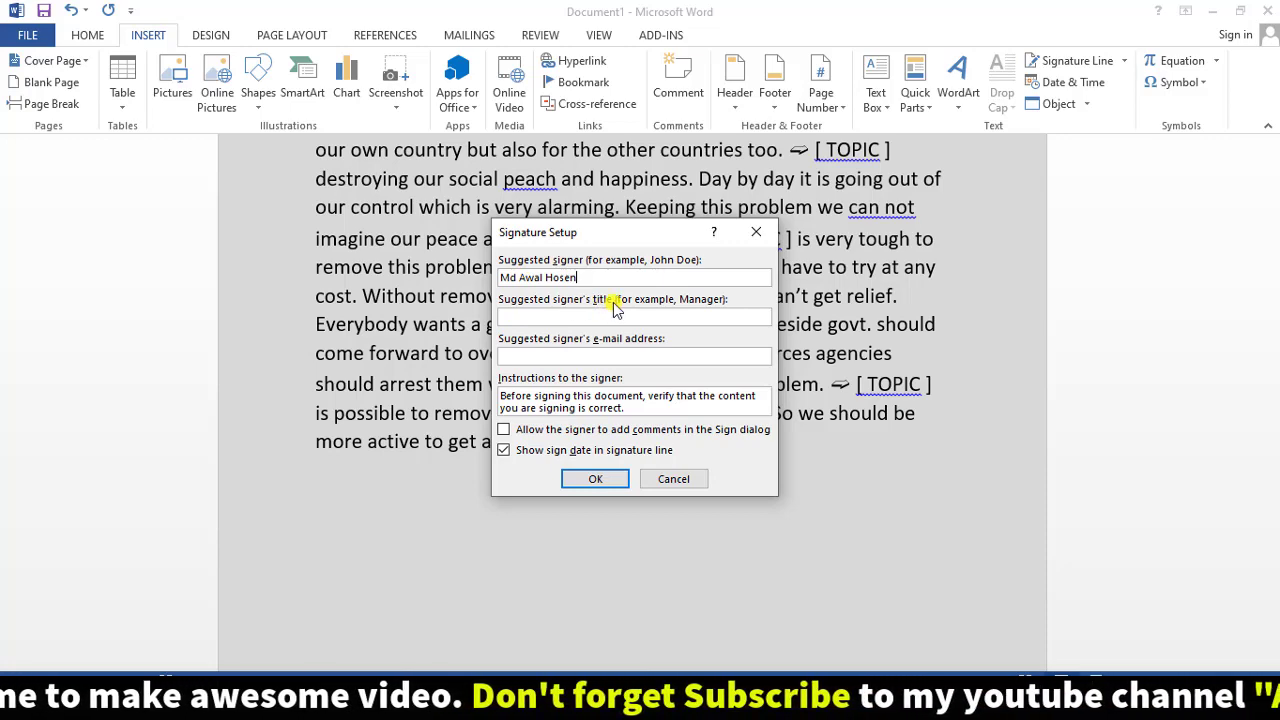
Enter 'Student' as the signer's title and start typing the signer's e-mail address.
click(543, 317)
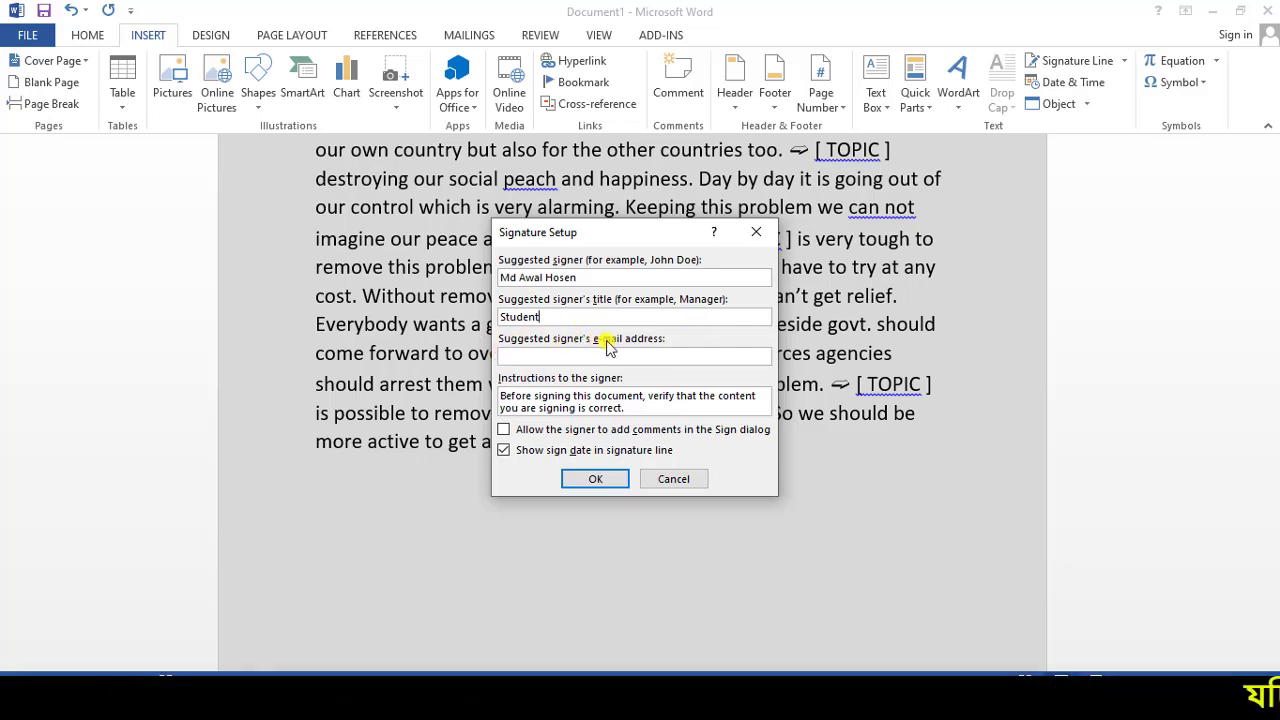
click(597, 362)
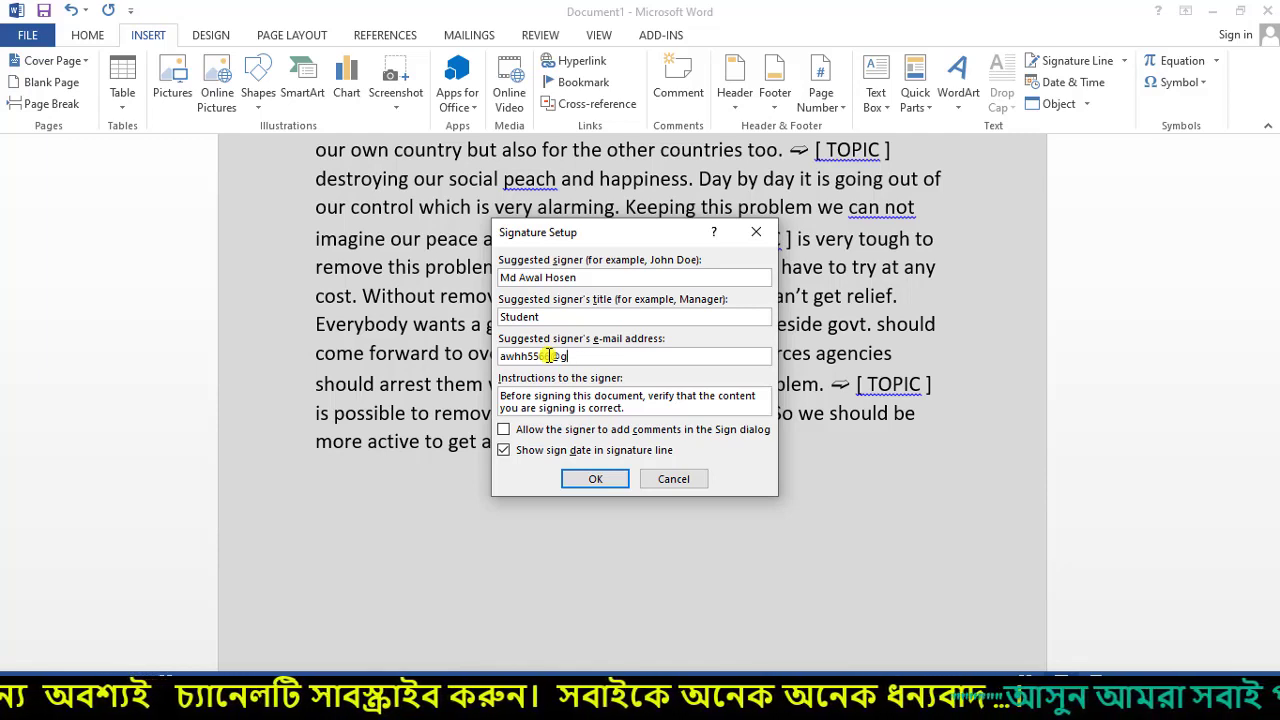
text(m)
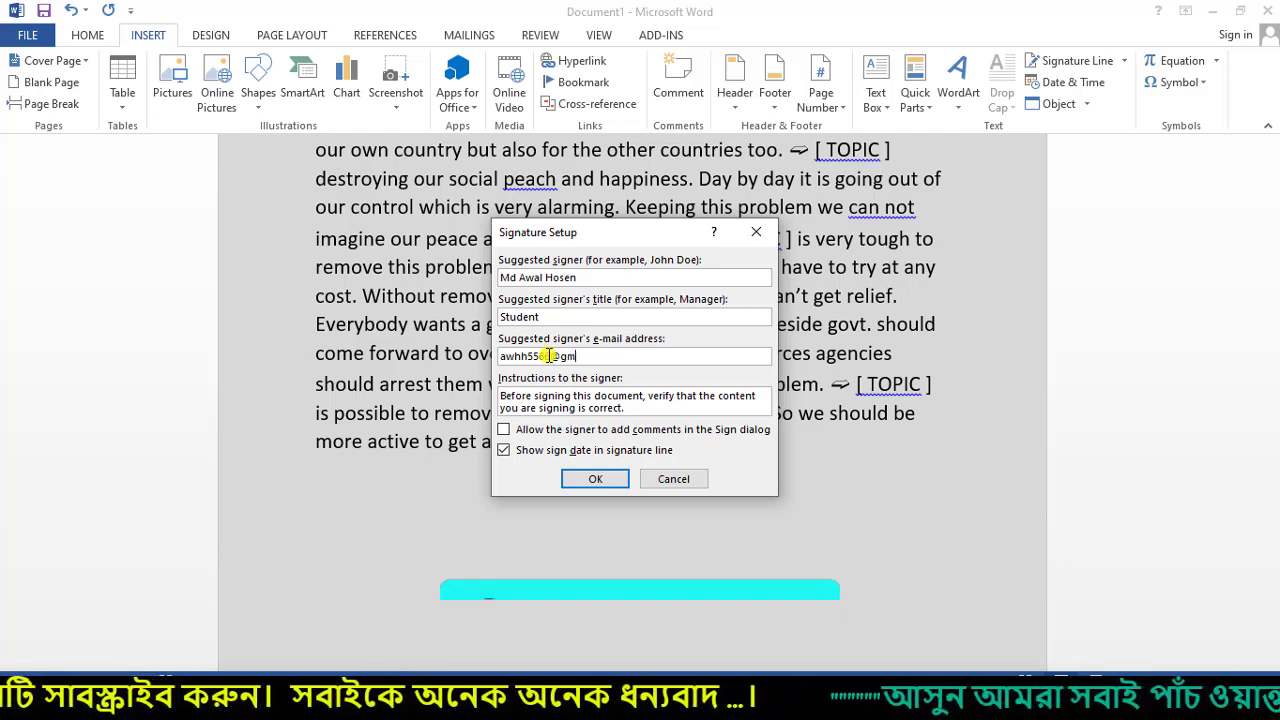
text(ail)
text(.com)
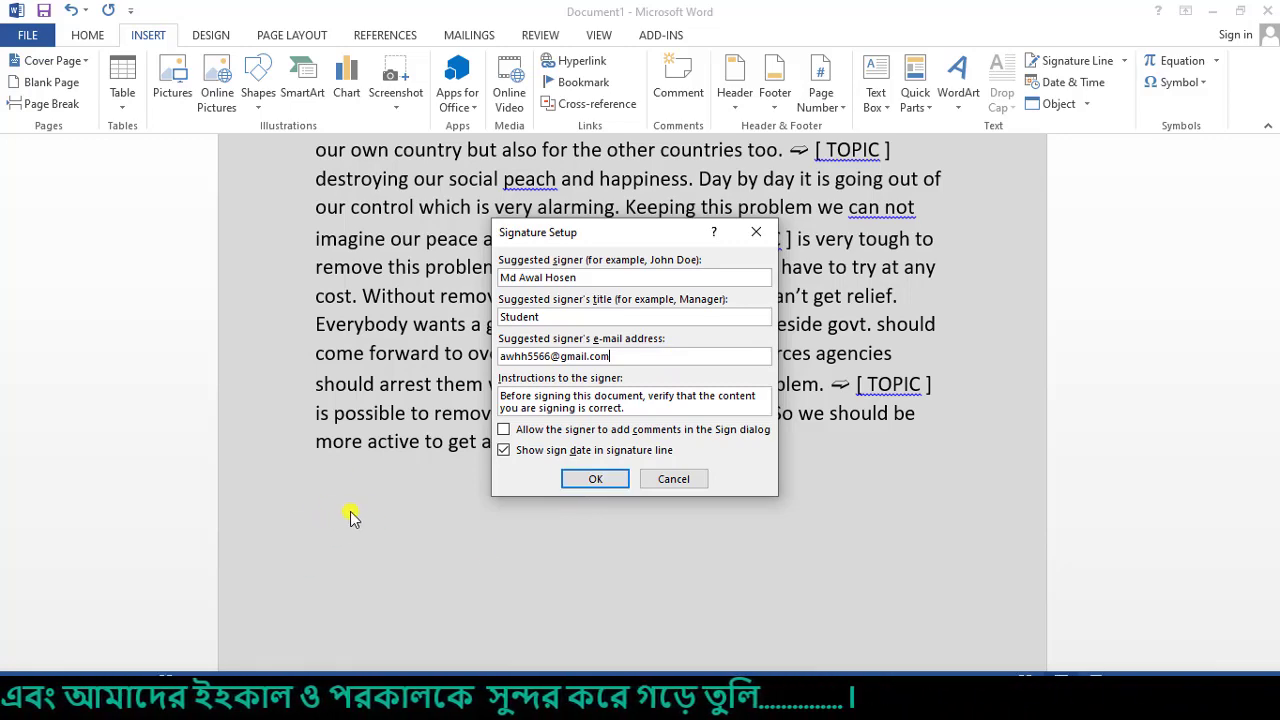
click(594, 479)
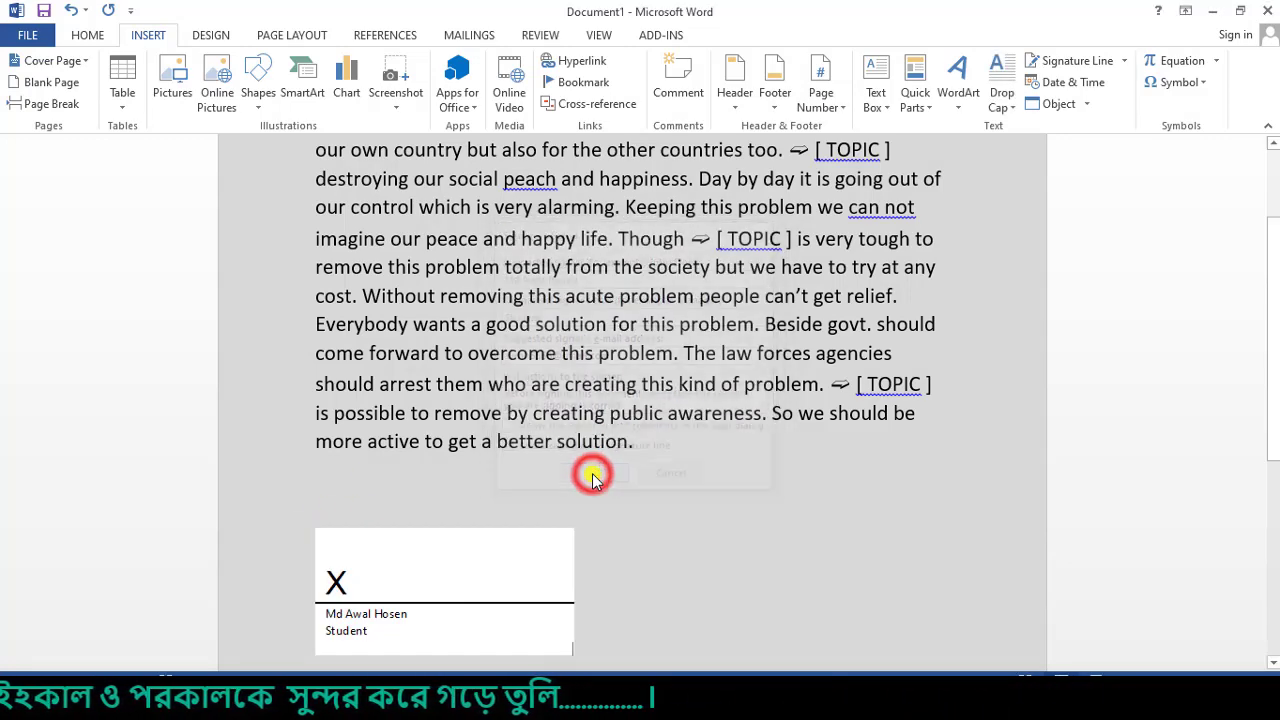
scroll(708, 482, down, 3)
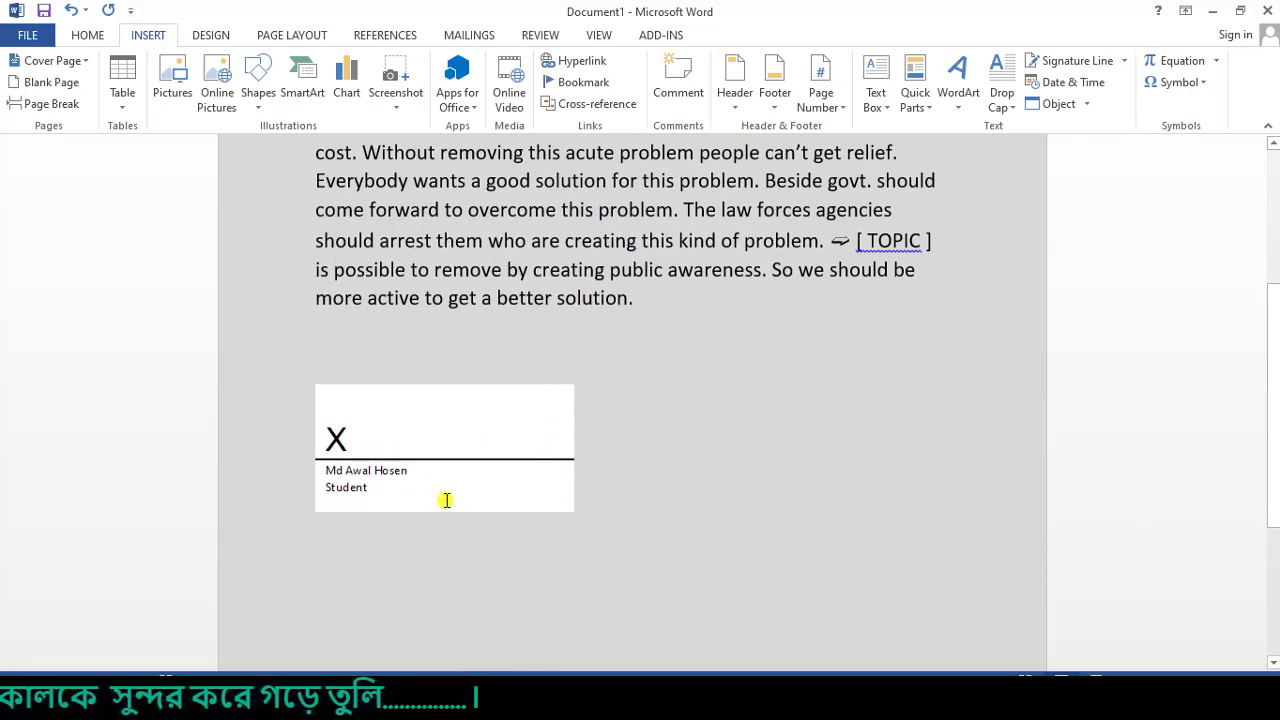
drag(305, 381, 622, 515)
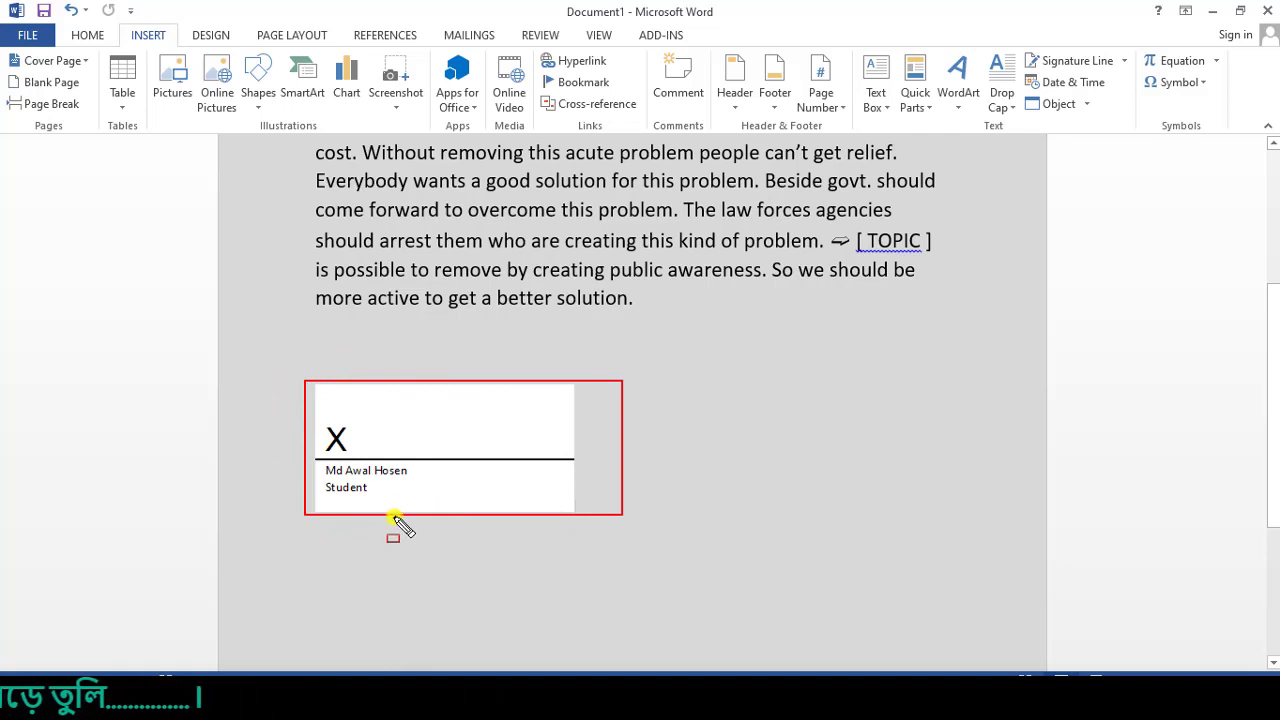
drag(343, 424, 555, 447)
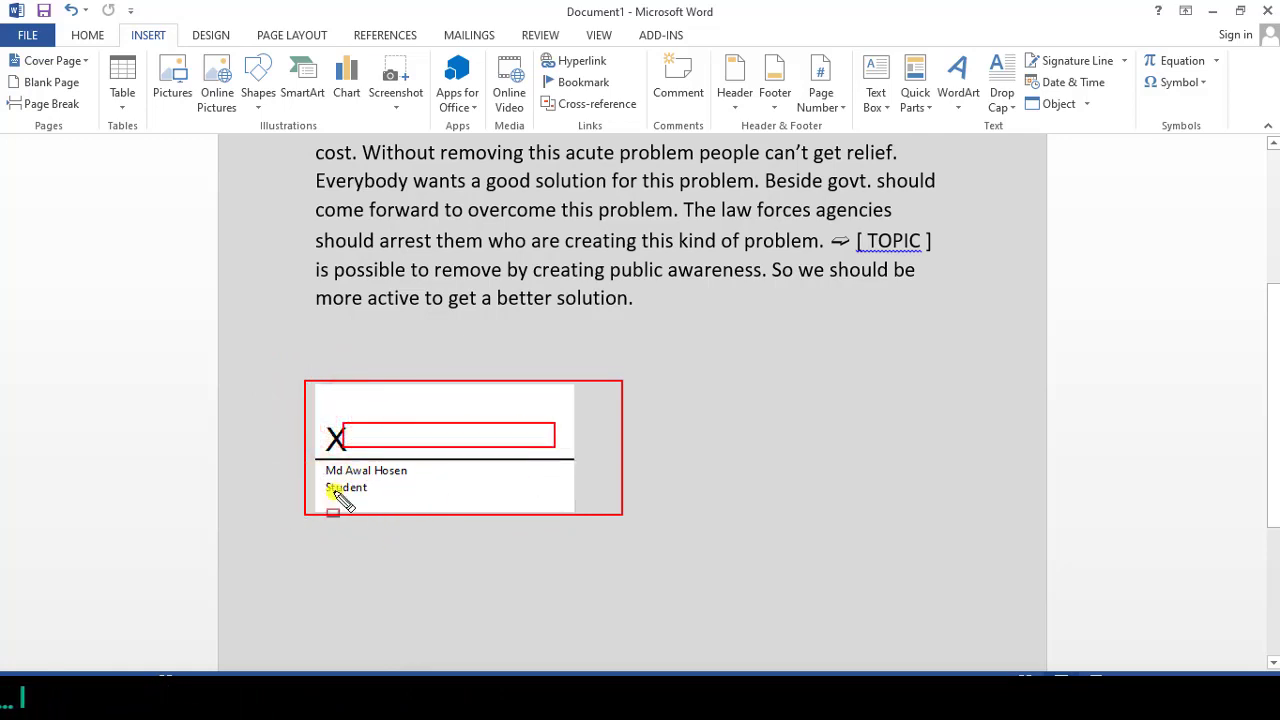
scroll(447, 484, down, 3)
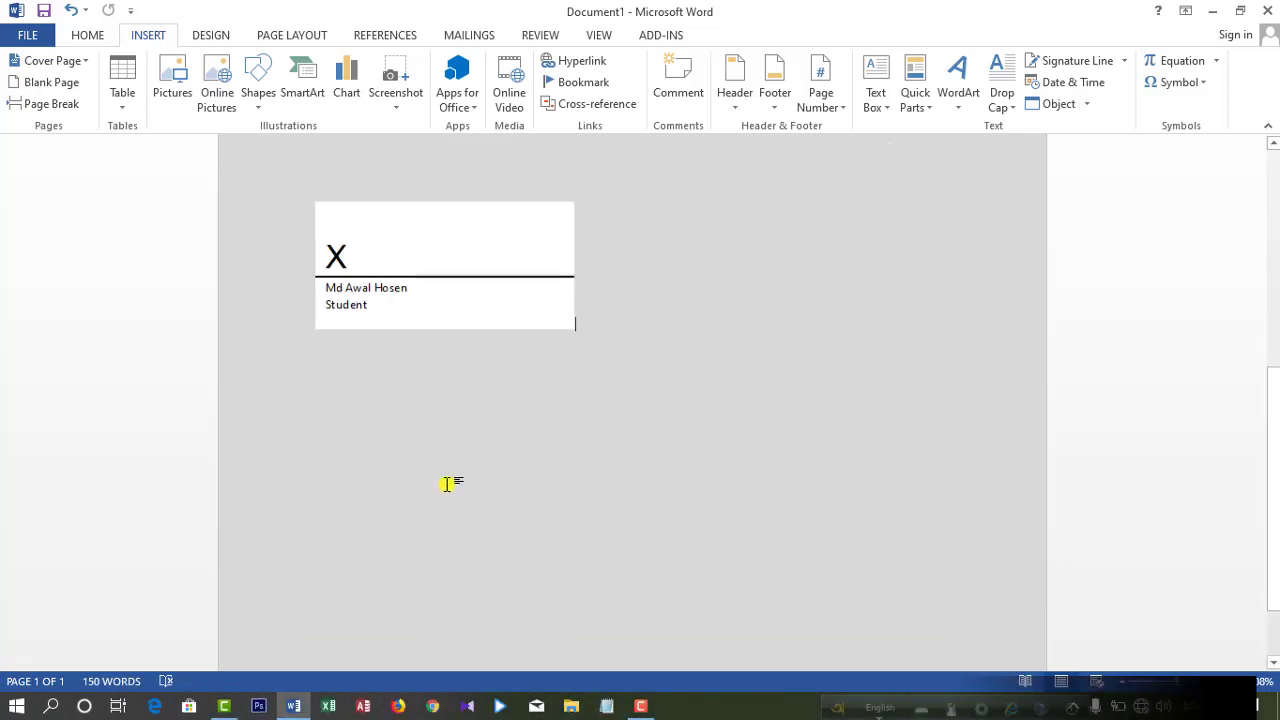
scroll(491, 506, up, 5)
click(417, 464)
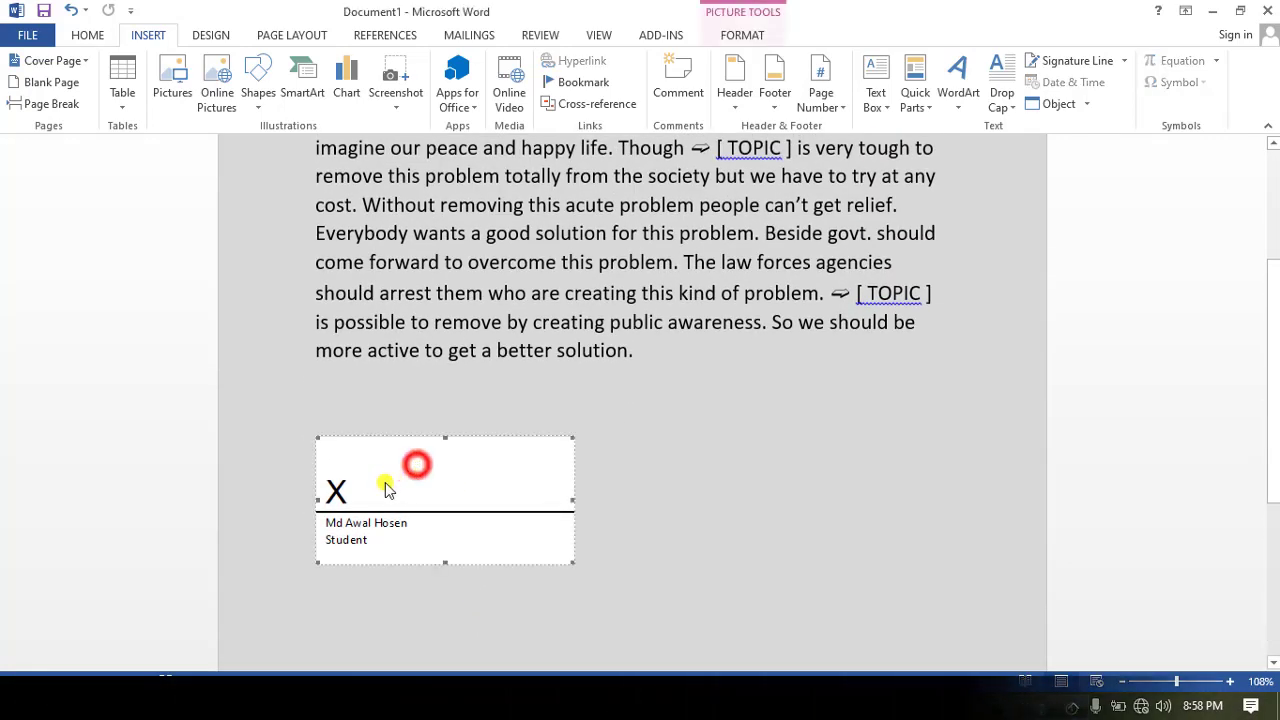
click(340, 490)
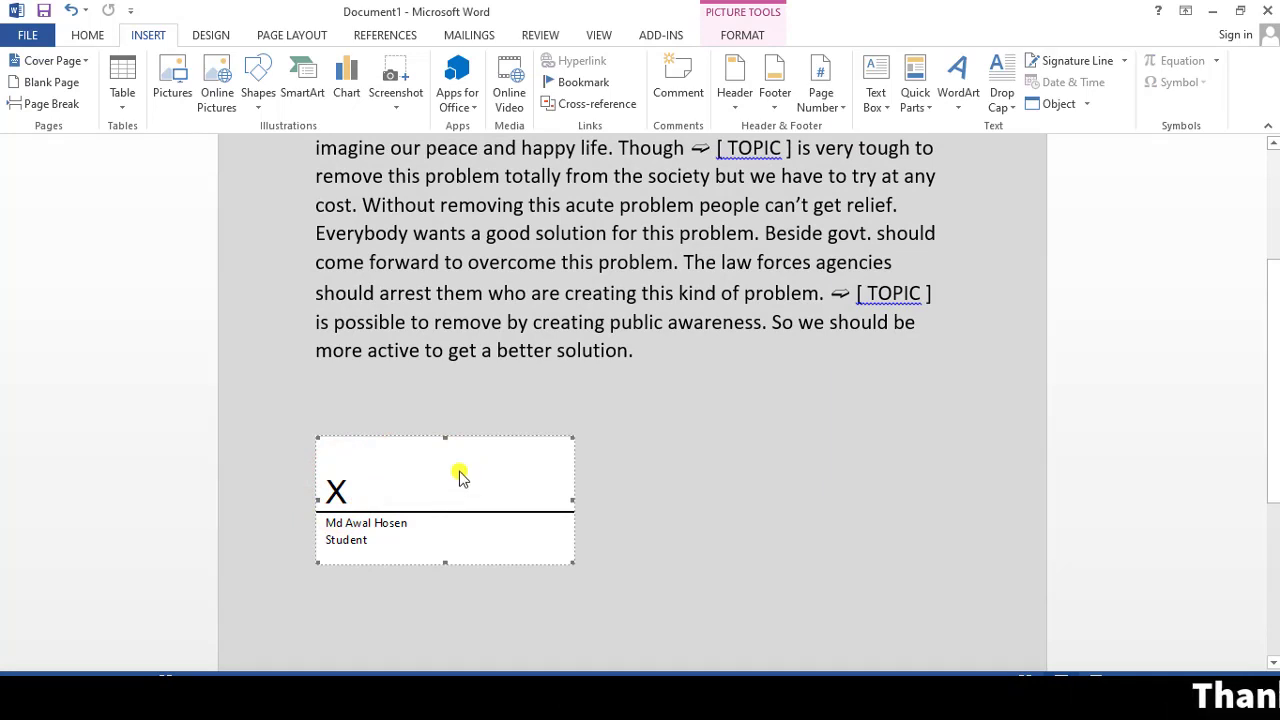
scroll(462, 475, down, 1)
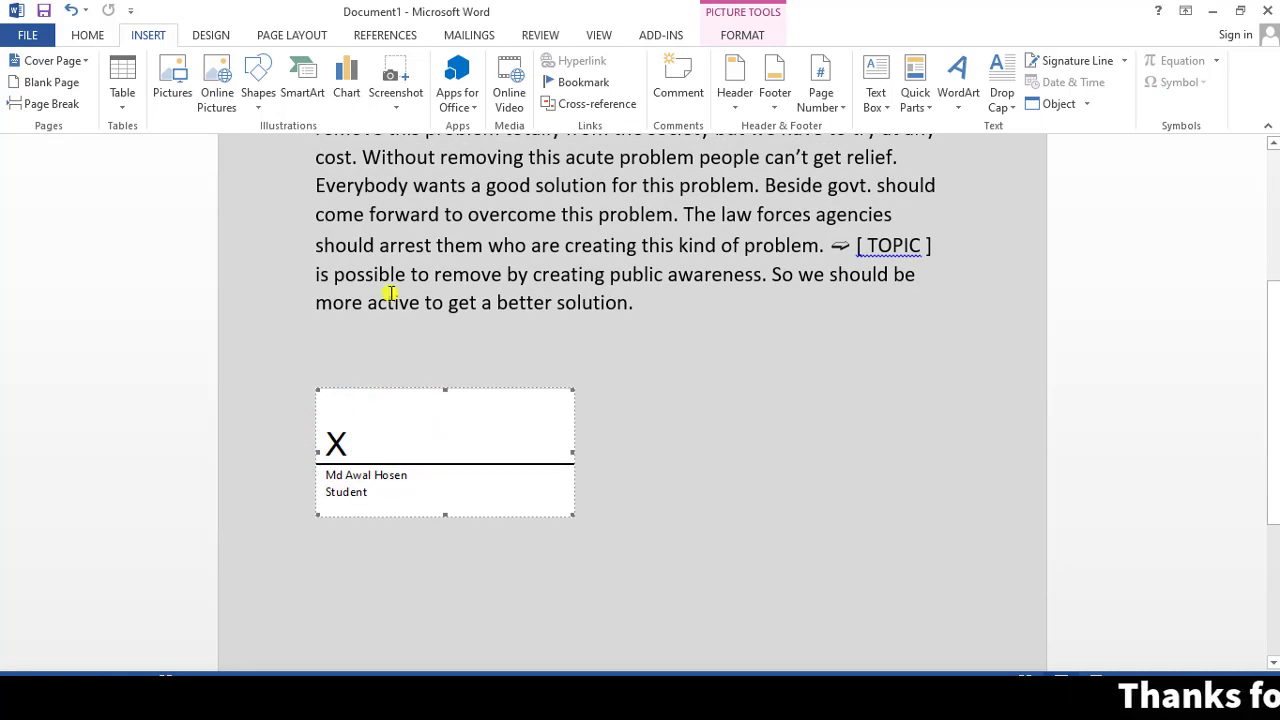
click(144, 35)
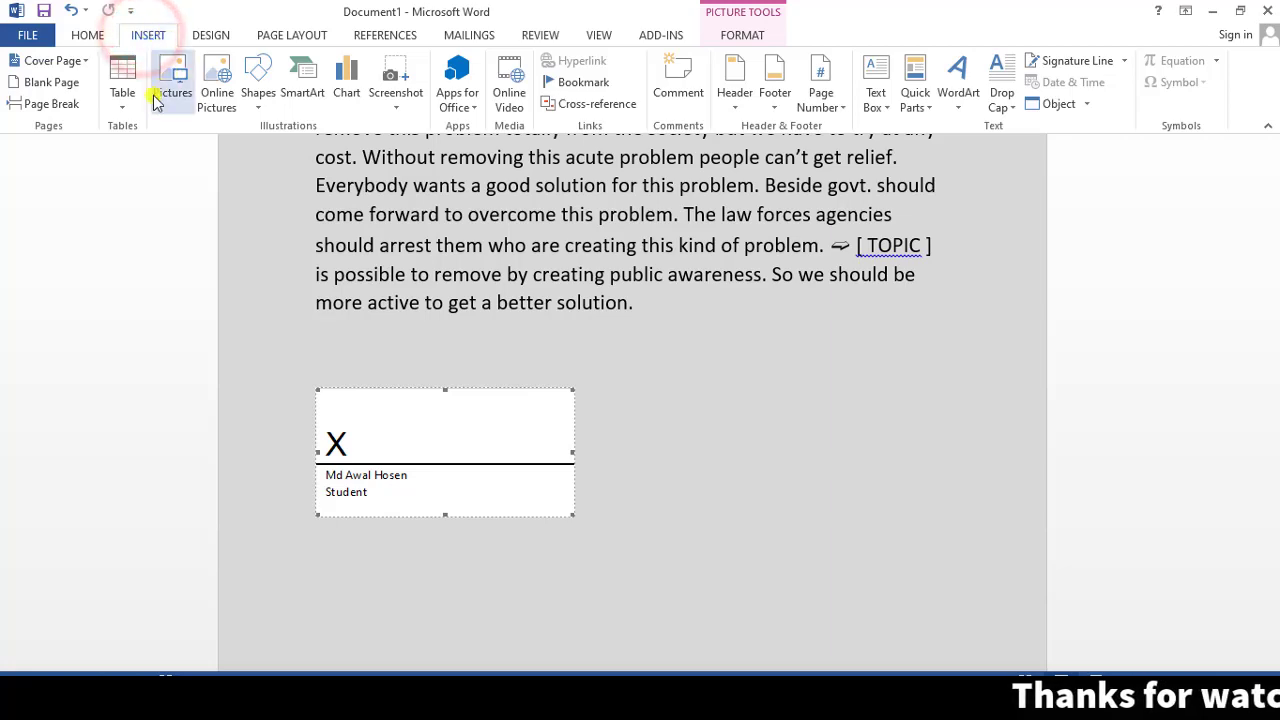
click(686, 413)
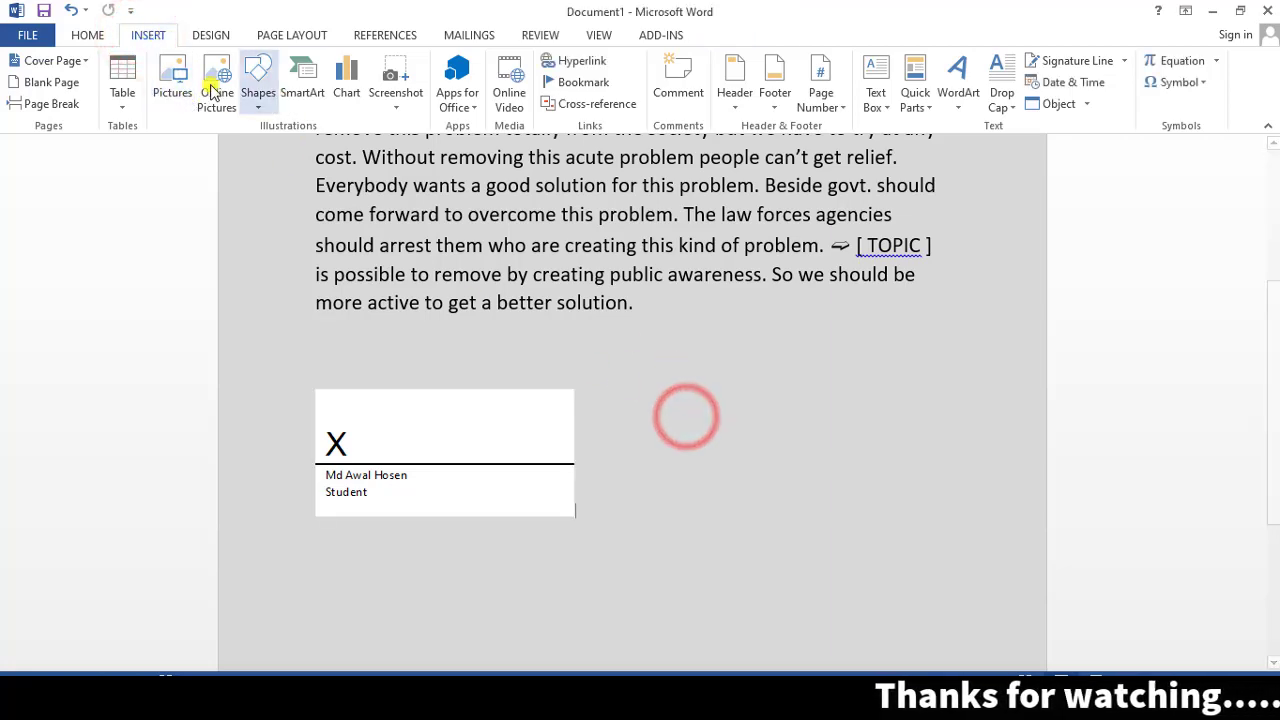
Insert the picture 20200117_092008 from the Documents folder into the essay.
click(170, 88)
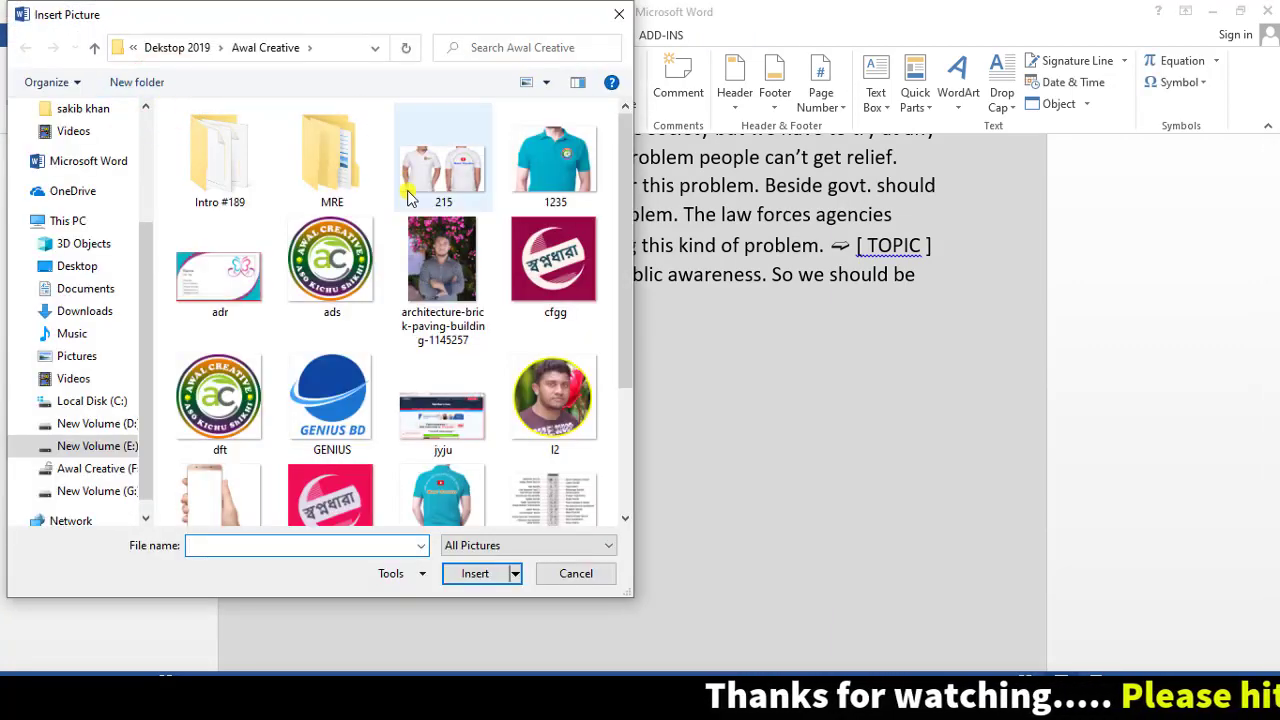
click(92, 286)
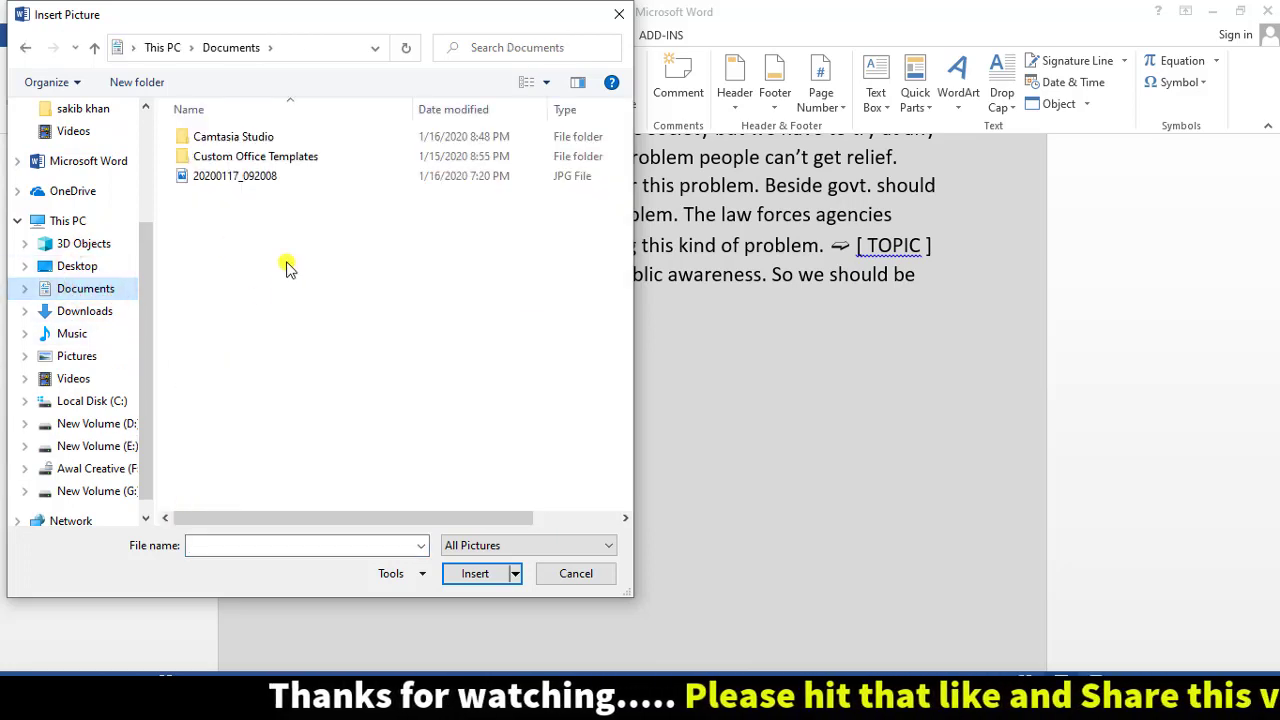
click(232, 176)
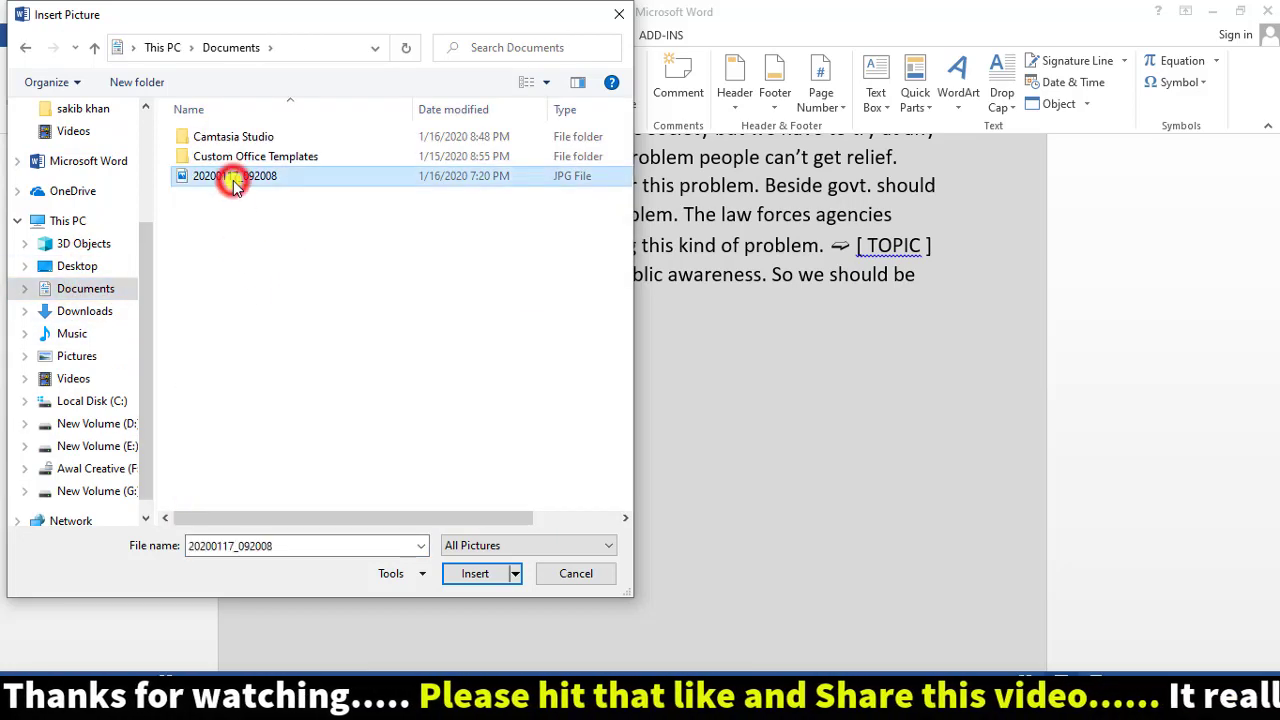
click(478, 573)
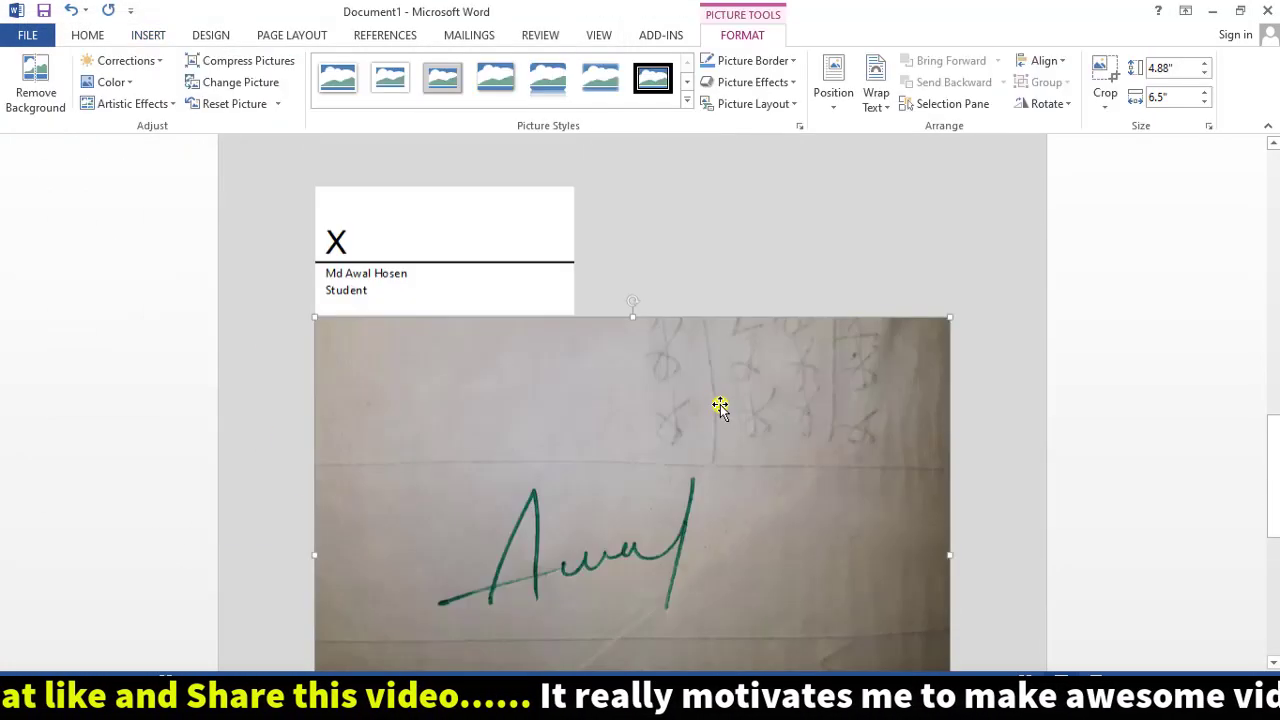
Crop the signature photo tightly around the handwriting on all four sides.
scroll(735, 425, down, 1)
scroll(700, 360, down, 3)
scroll(660, 388, up, 2)
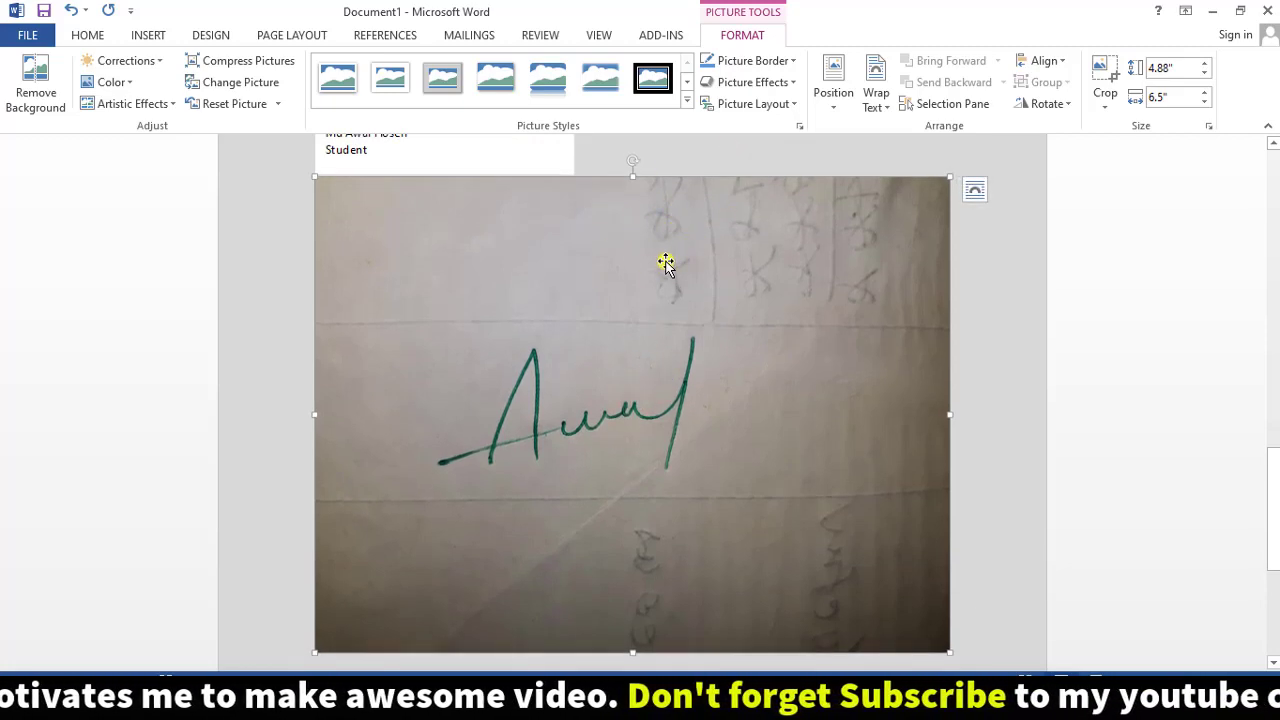
click(1104, 70)
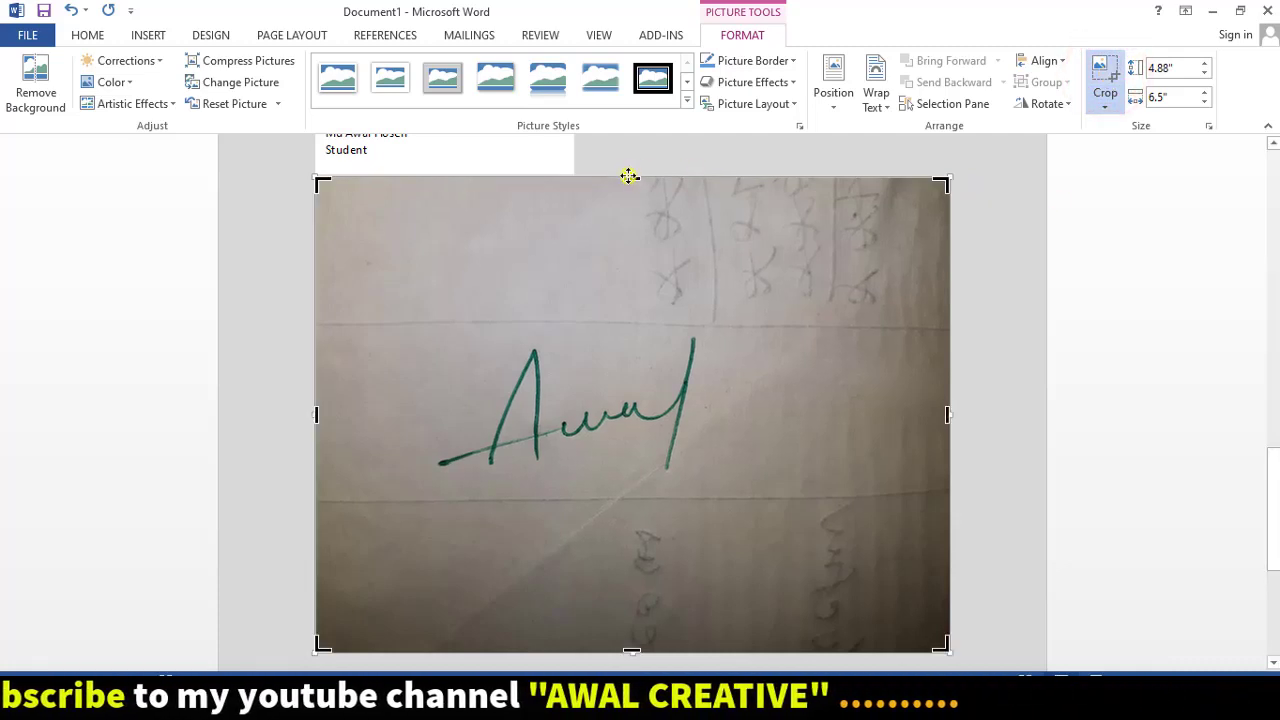
drag(632, 177, 649, 325)
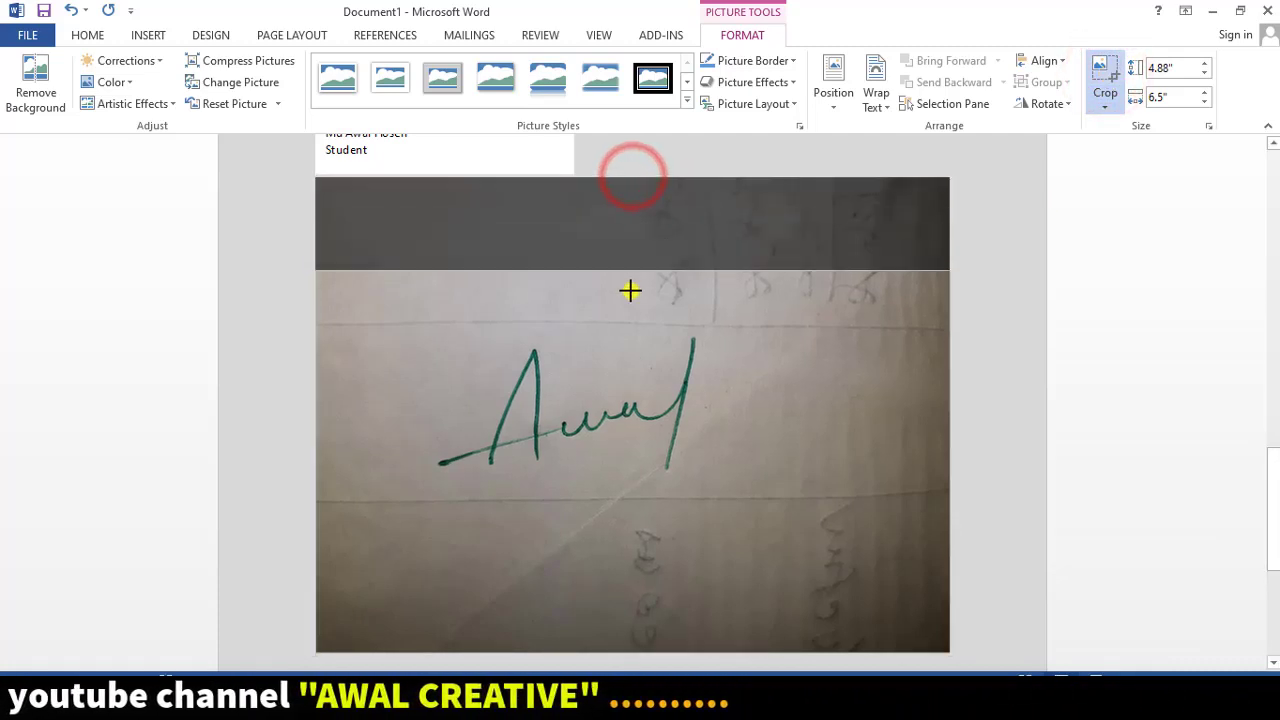
drag(948, 320, 949, 322)
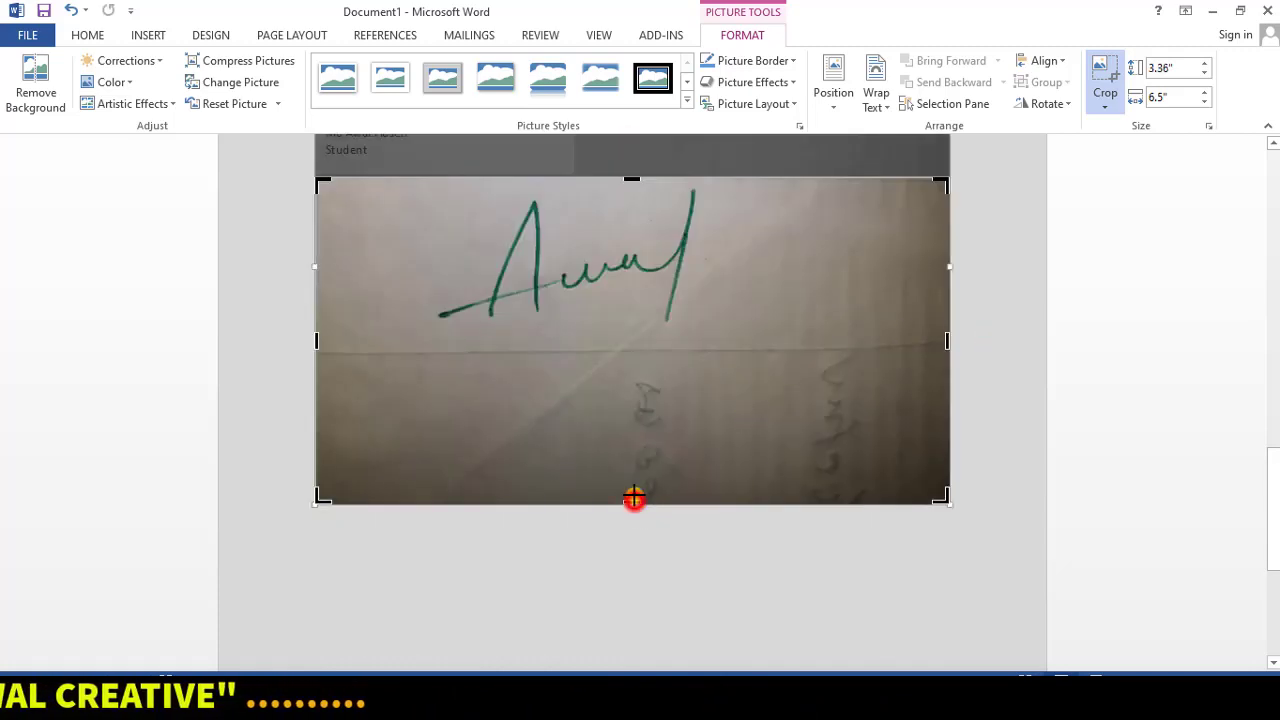
drag(632, 497, 639, 353)
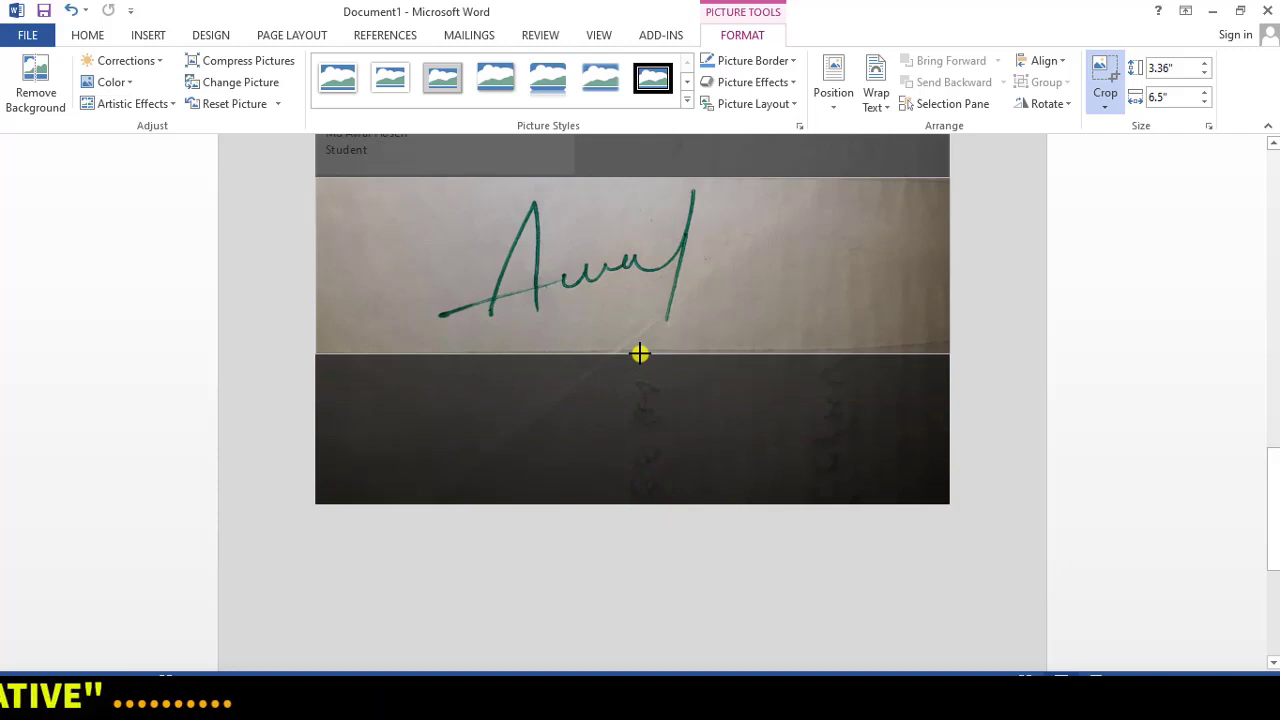
scroll(949, 529, down, 2)
scroll(1003, 423, down, 1)
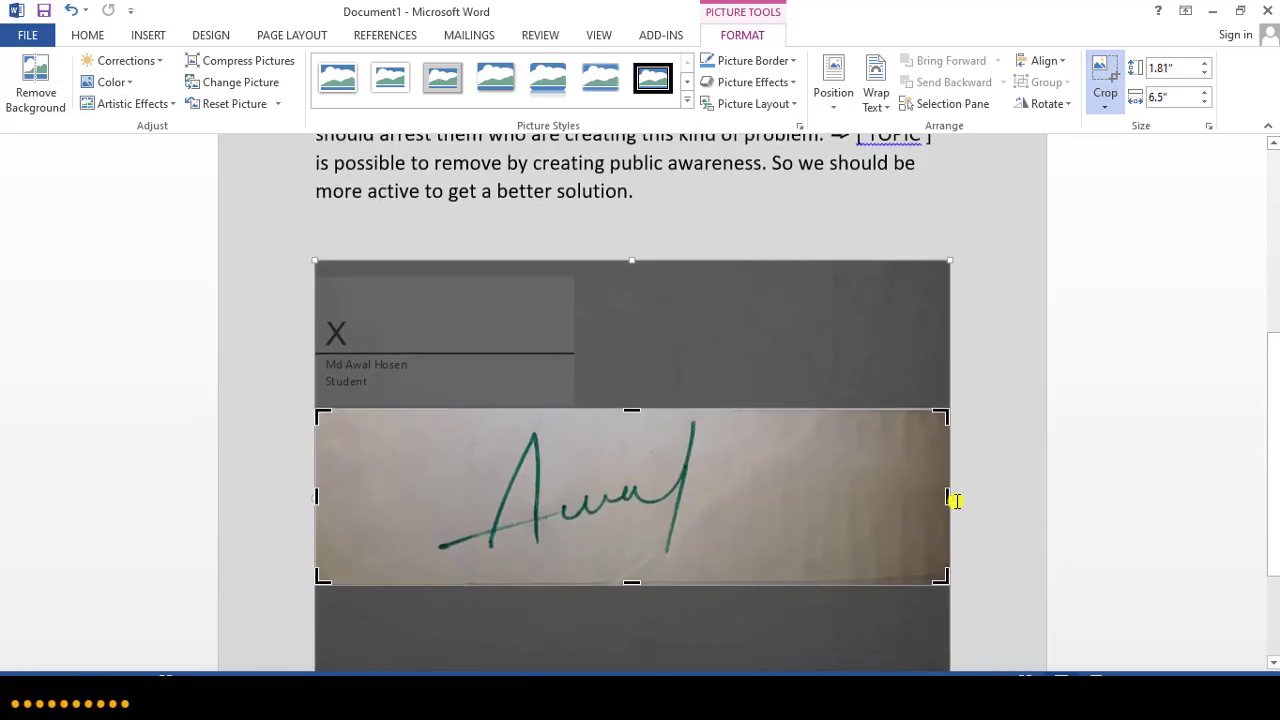
drag(942, 493, 710, 491)
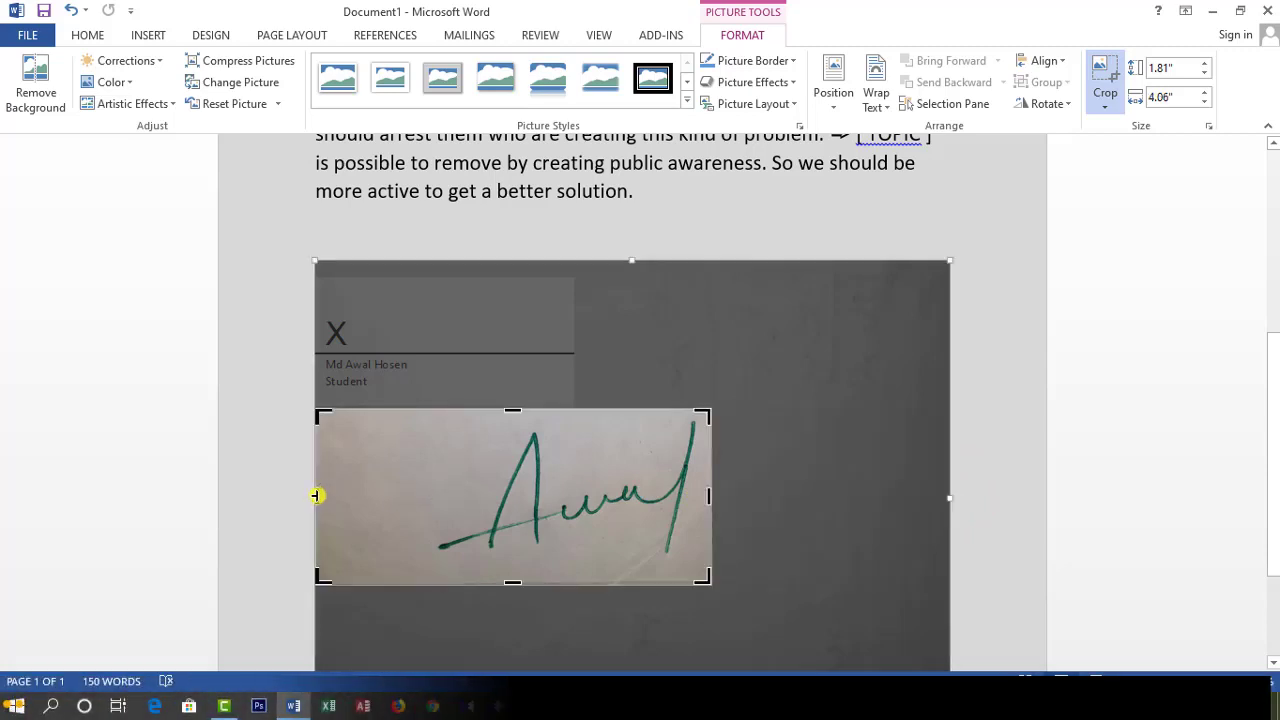
drag(317, 495, 424, 497)
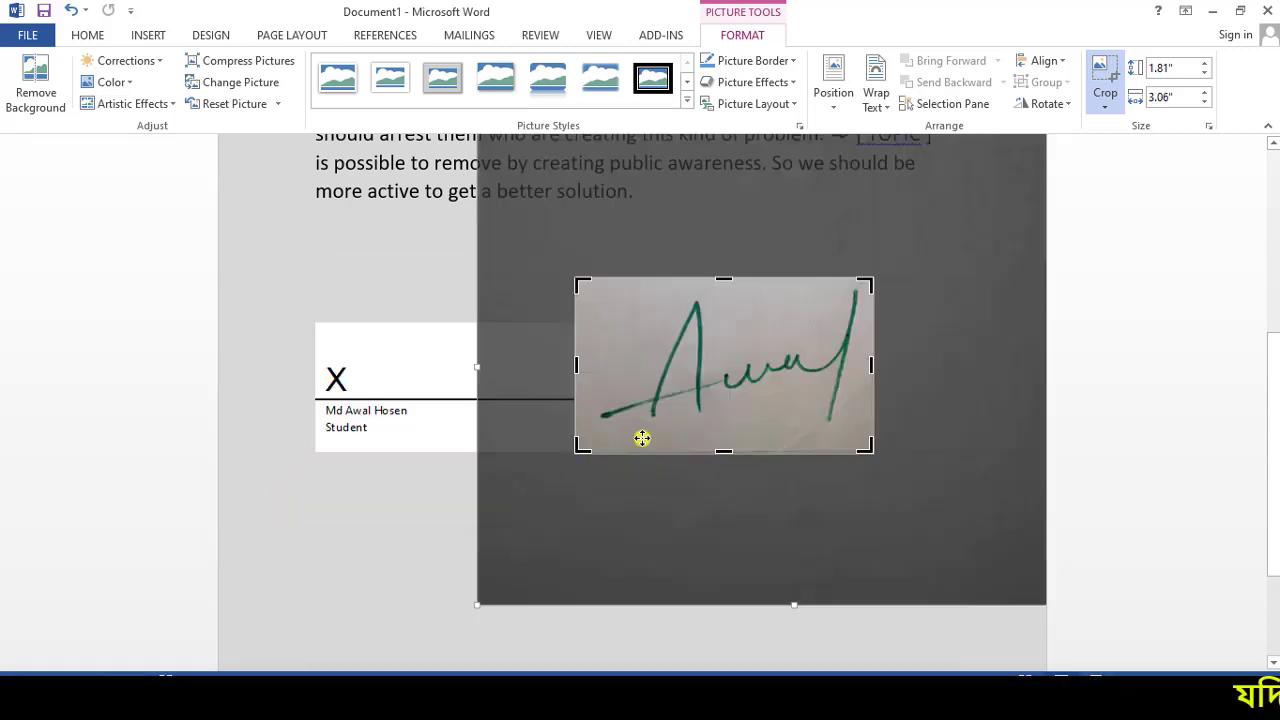
click(642, 438)
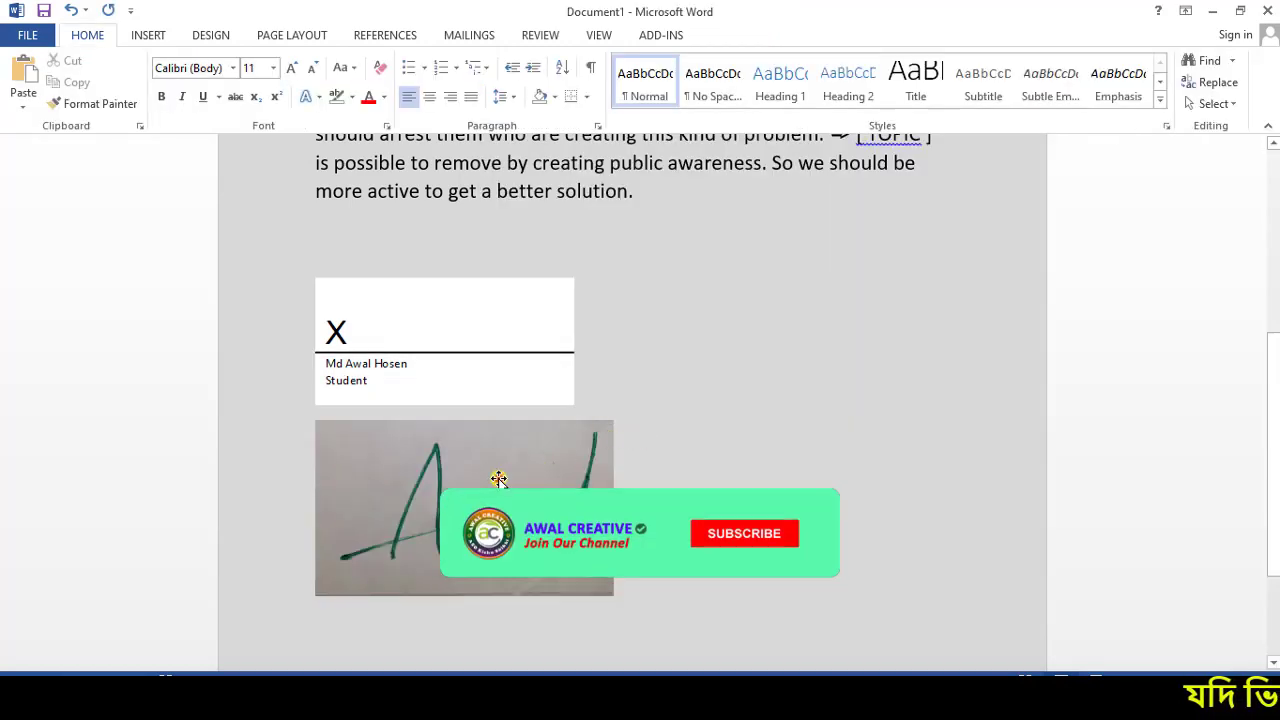
Set the photo to In Front of Text and position it over the signature line box.
click(468, 478)
drag(468, 478, 691, 365)
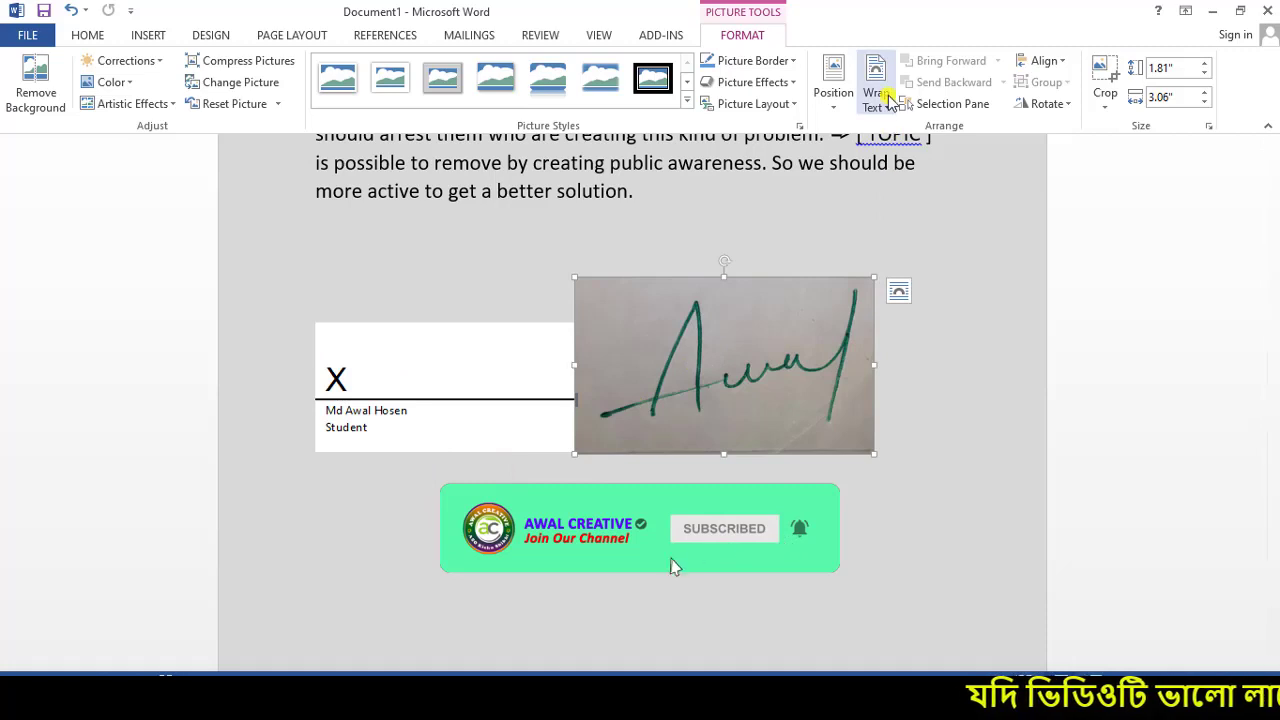
click(877, 93)
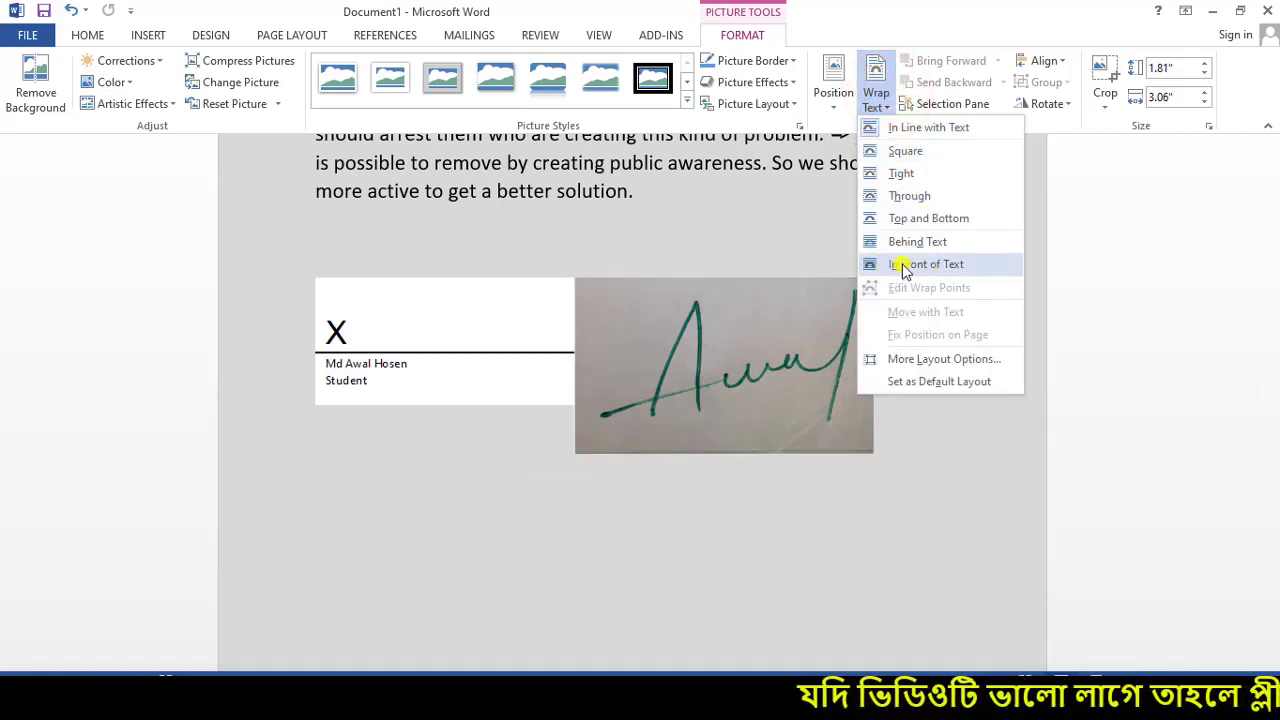
click(955, 264)
mouse_move(735, 327)
mouse_down()
mouse_move(525, 311)
mouse_move(598, 314)
mouse_up()
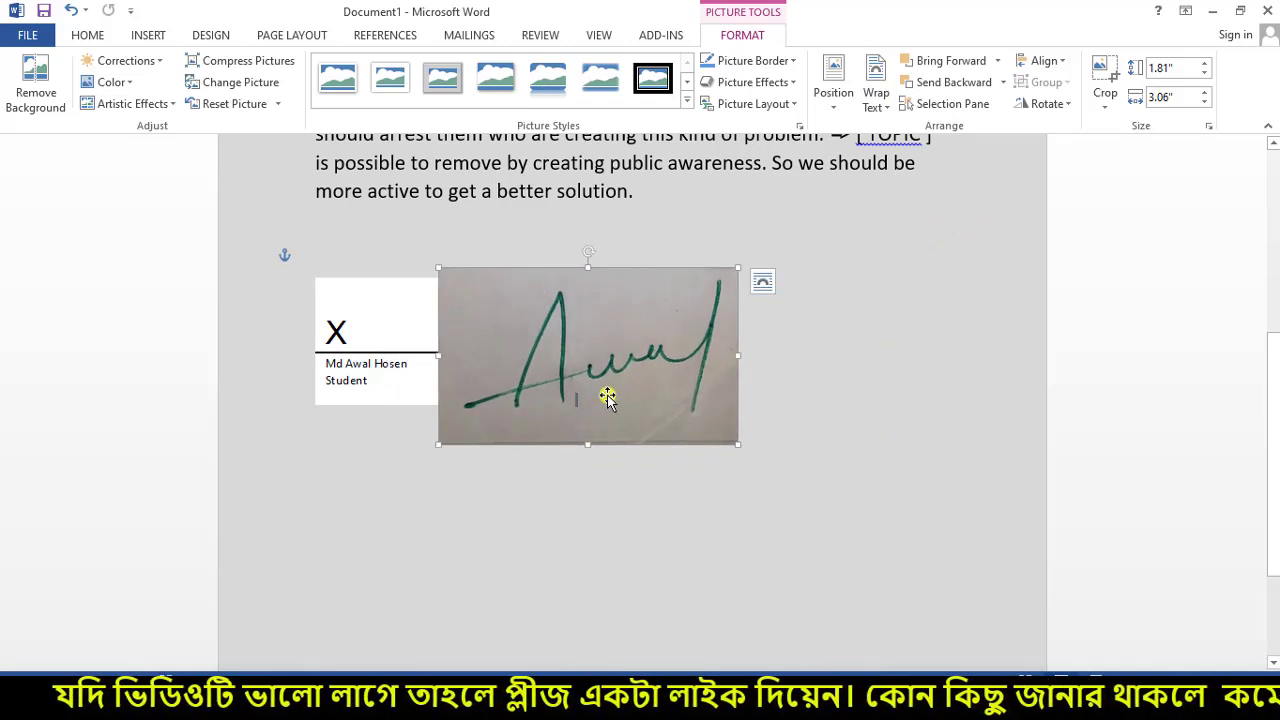
Remove the photo's paper background, keeping the whole signature, and shift the picture right.
click(64, 90)
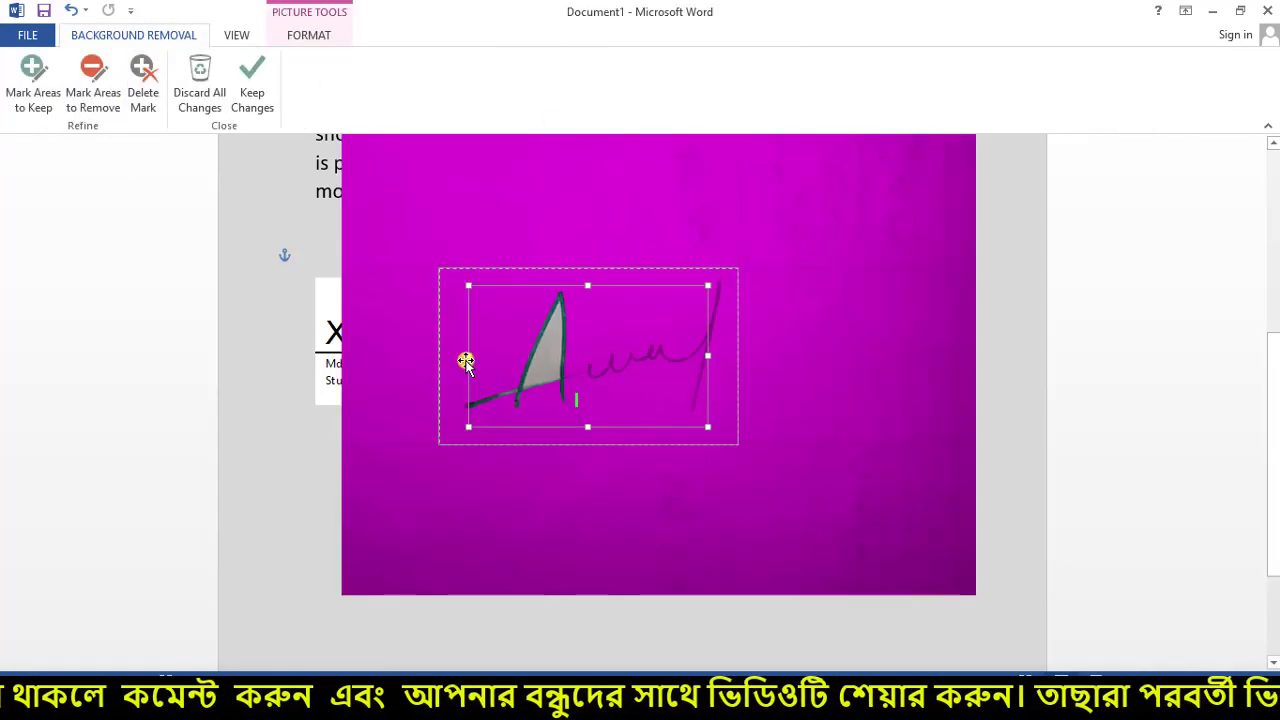
drag(466, 356, 453, 357)
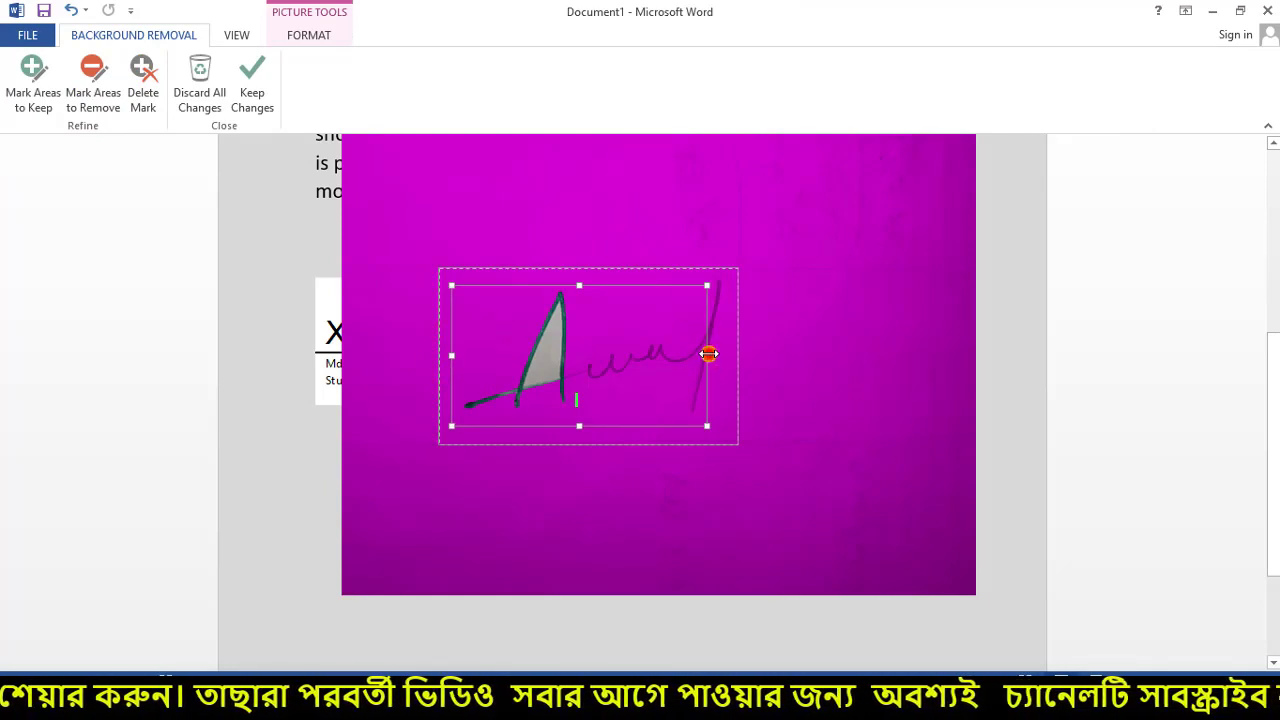
drag(708, 354, 735, 355)
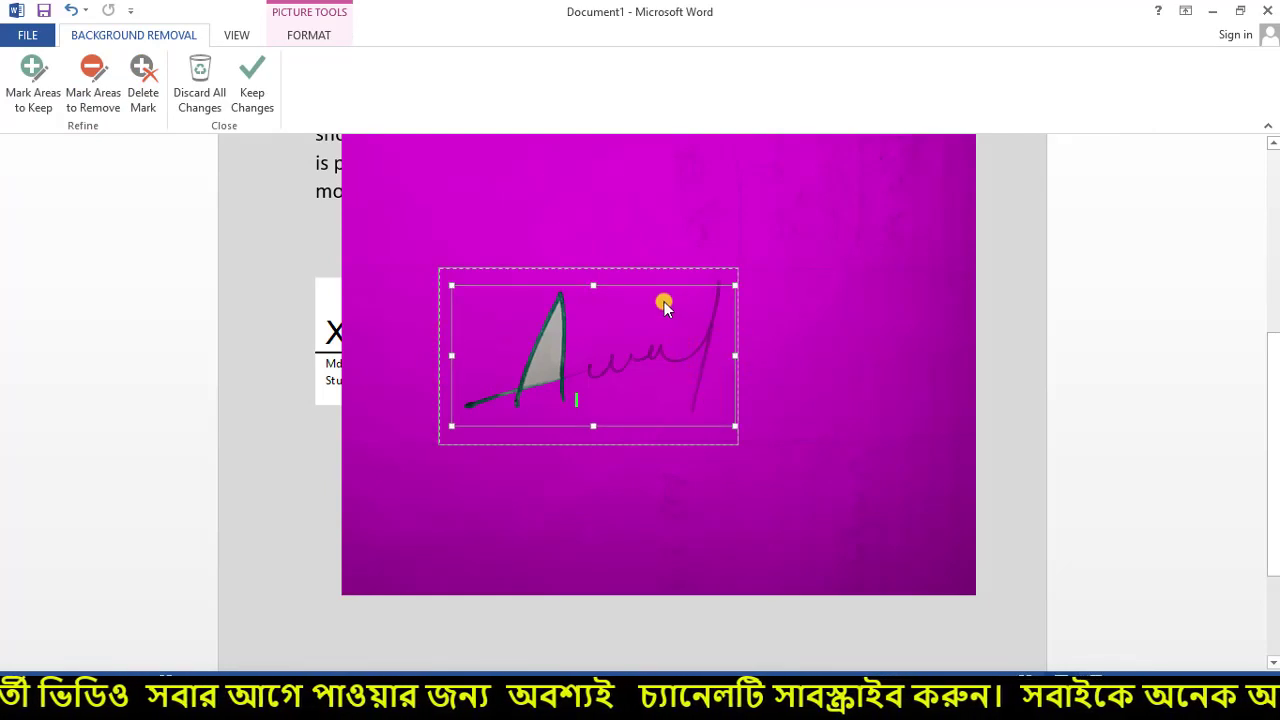
drag(591, 286, 634, 274)
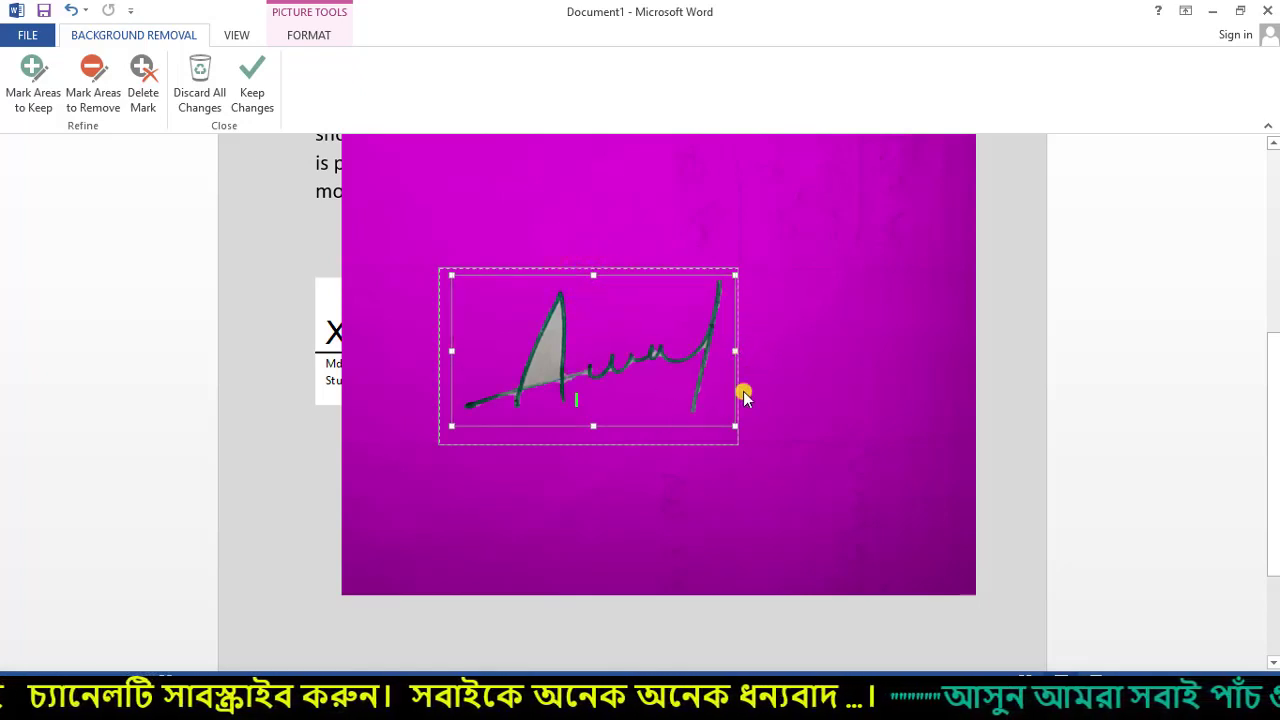
click(1016, 355)
mouse_move(543, 345)
mouse_down()
mouse_move(634, 371)
mouse_move(712, 335)
mouse_up()
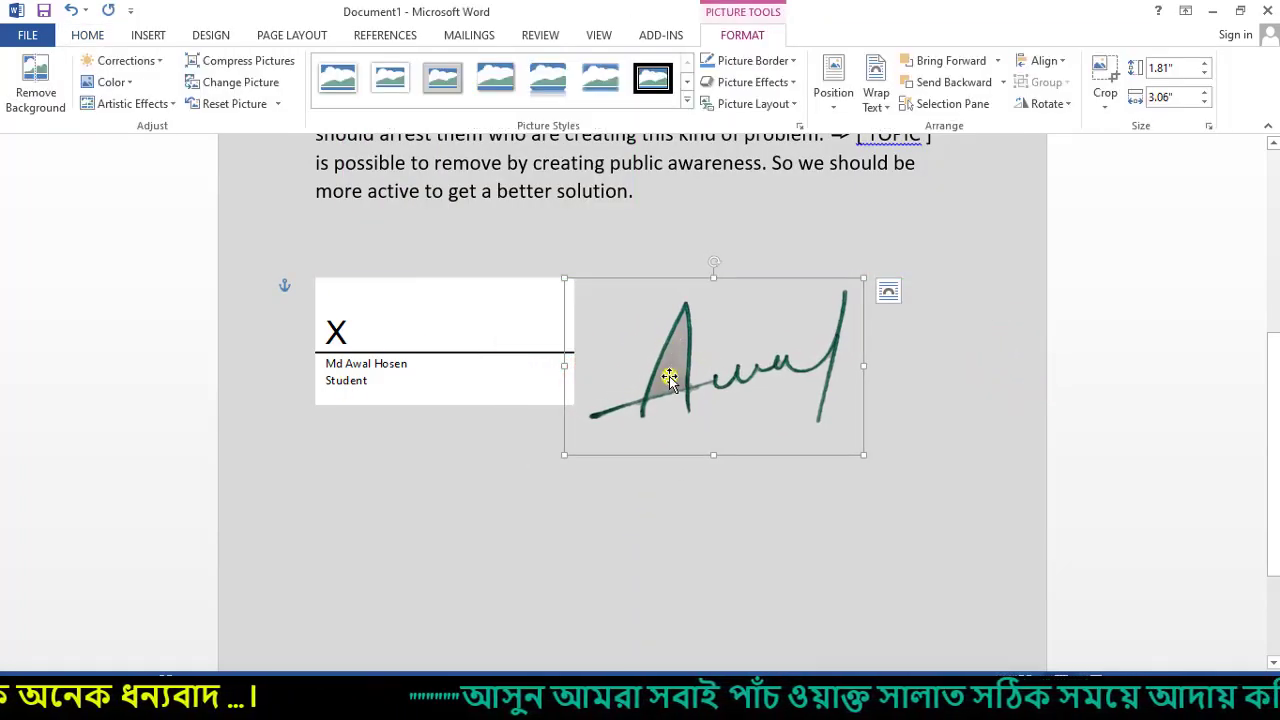
Reposition the signature picture beside the signature block.
drag(669, 376, 432, 310)
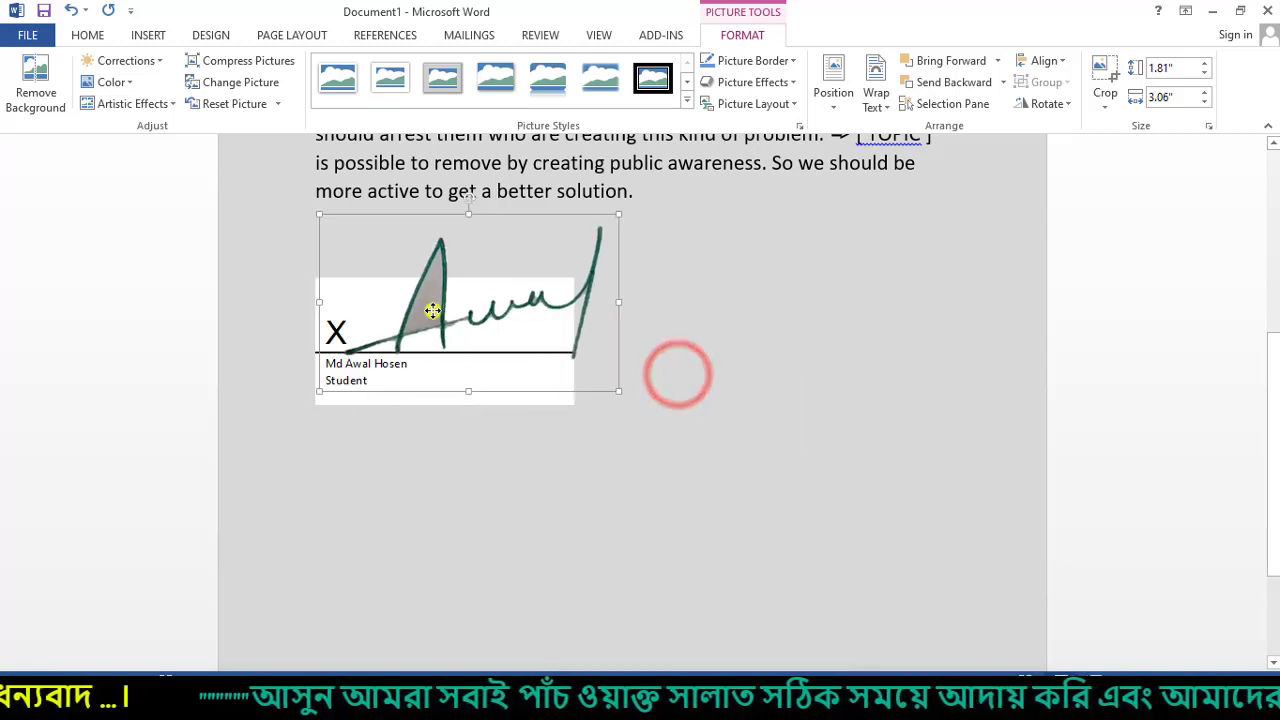
click(155, 62)
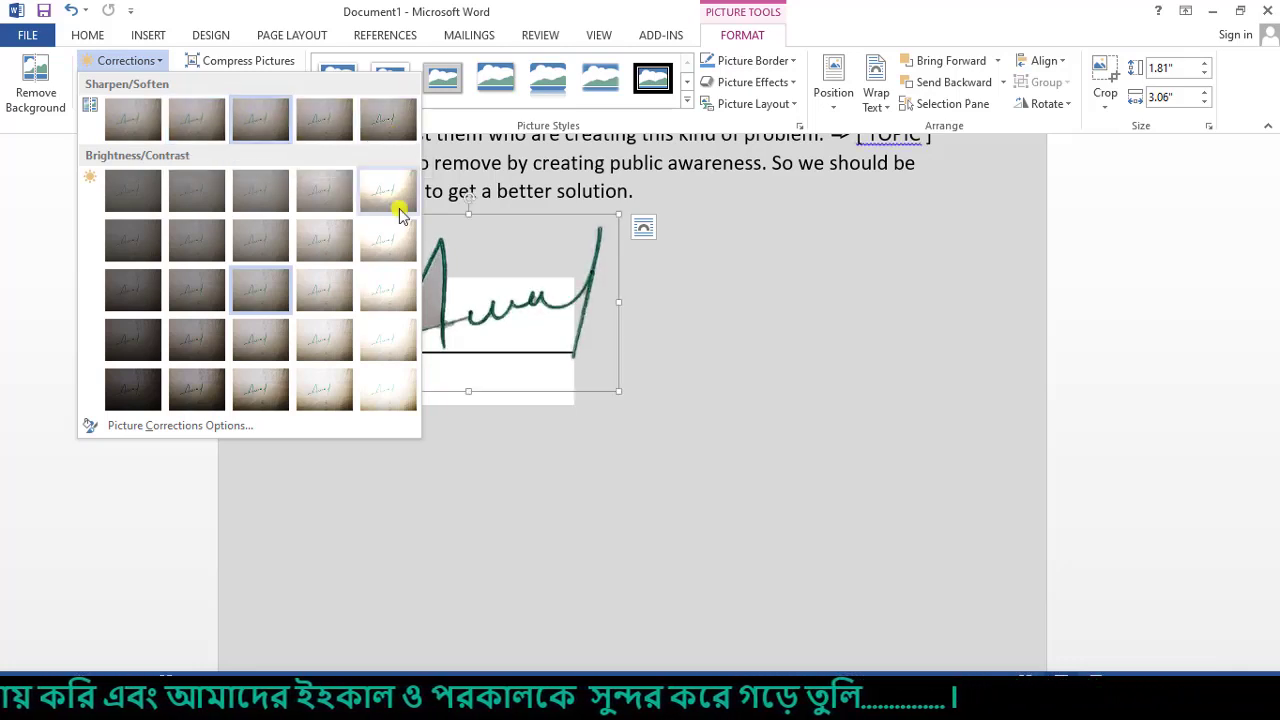
click(508, 302)
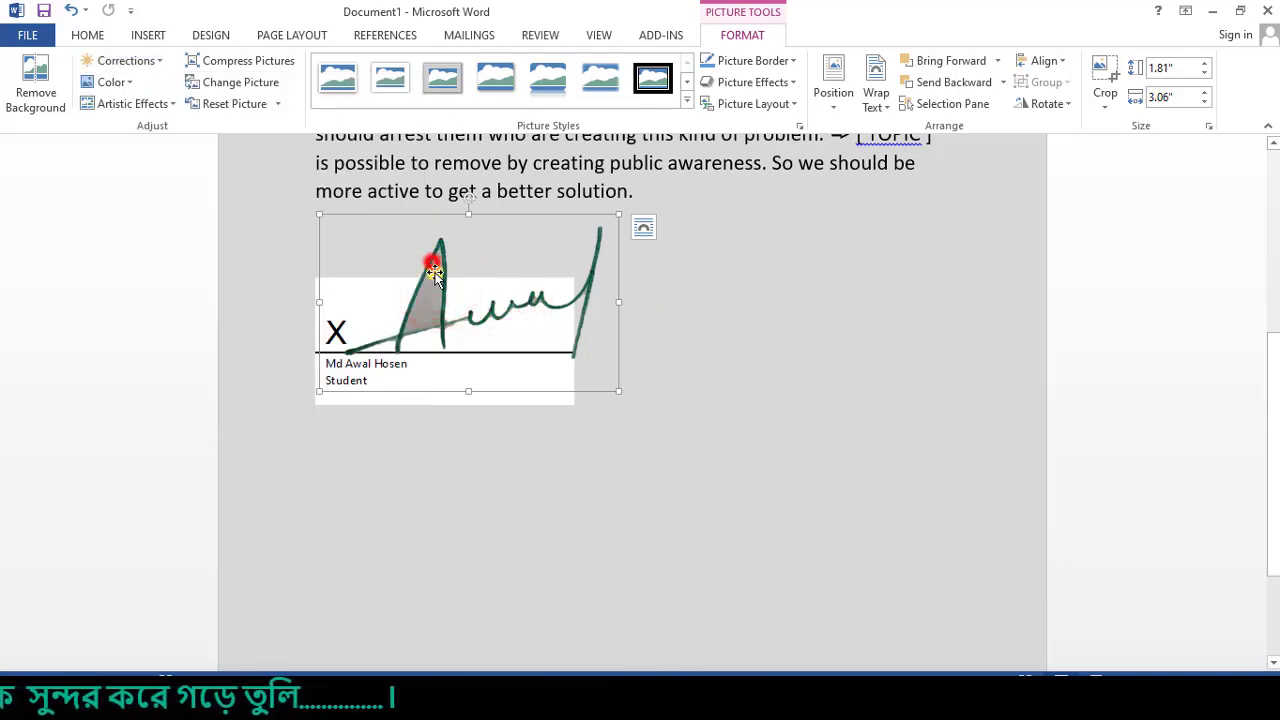
drag(433, 272, 683, 277)
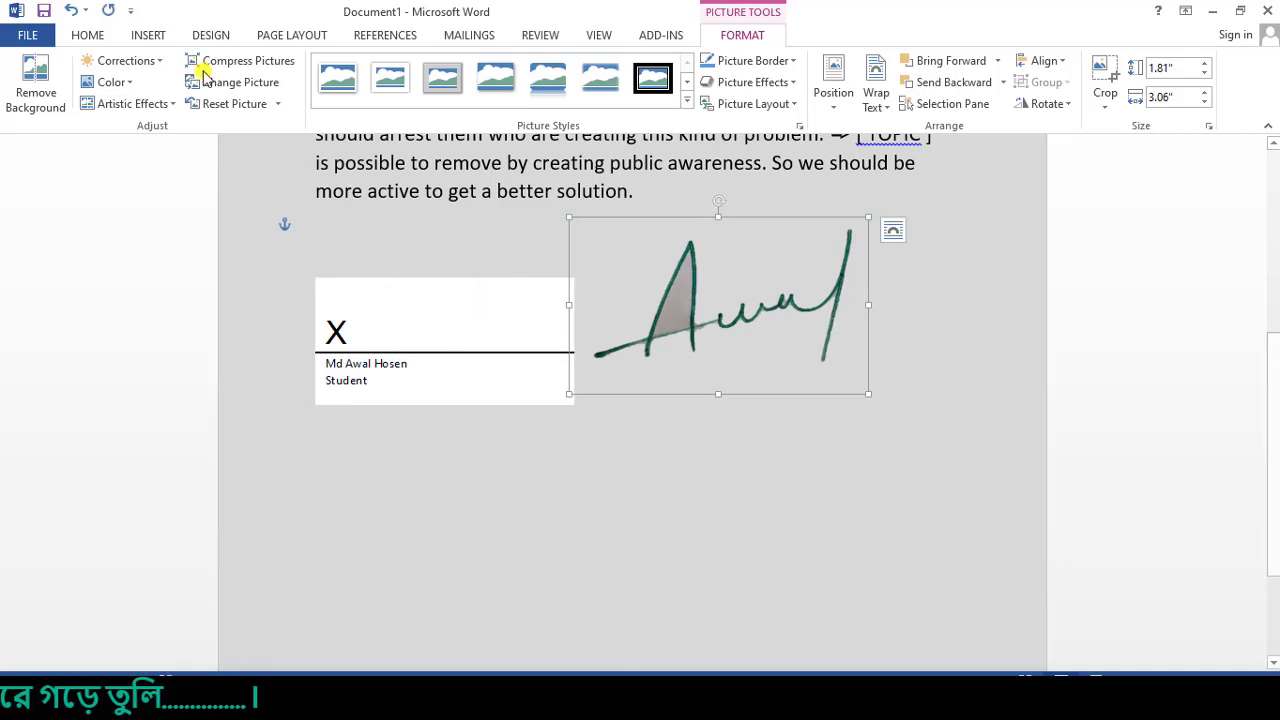
Apply the Brightness: +40% Contrast: 0% (Normal) correction to the signature.
click(160, 58)
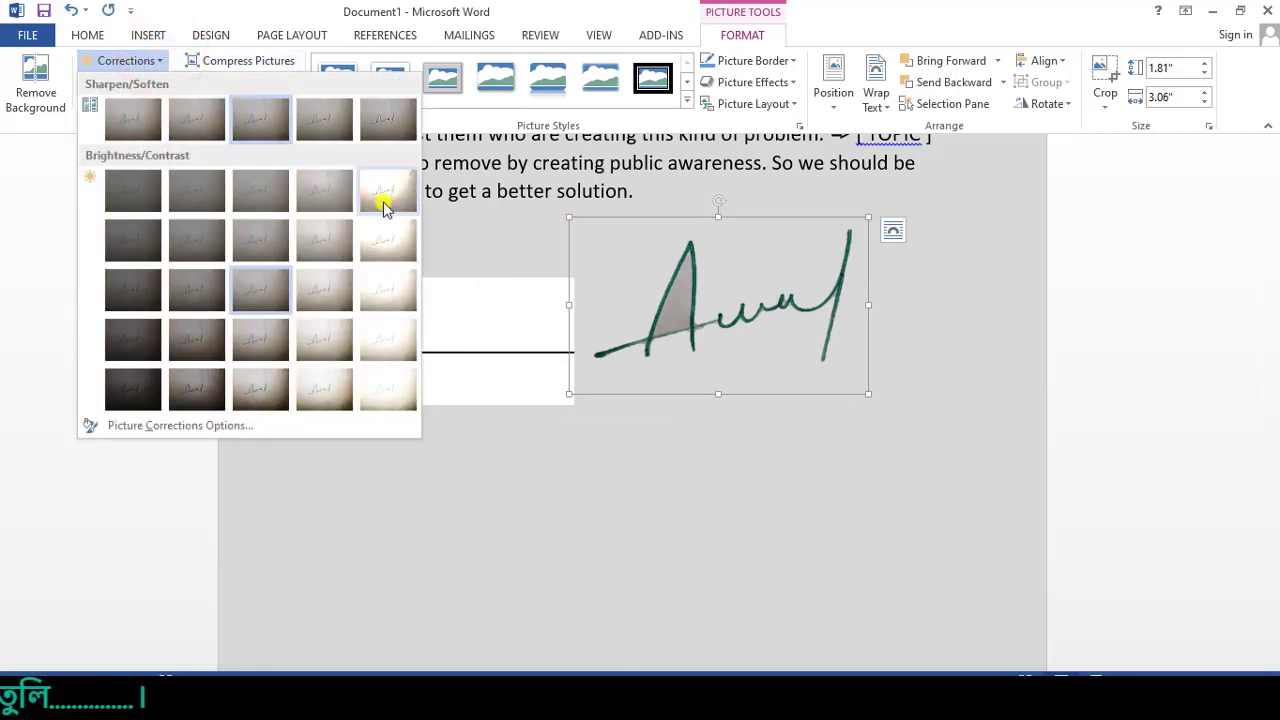
click(383, 240)
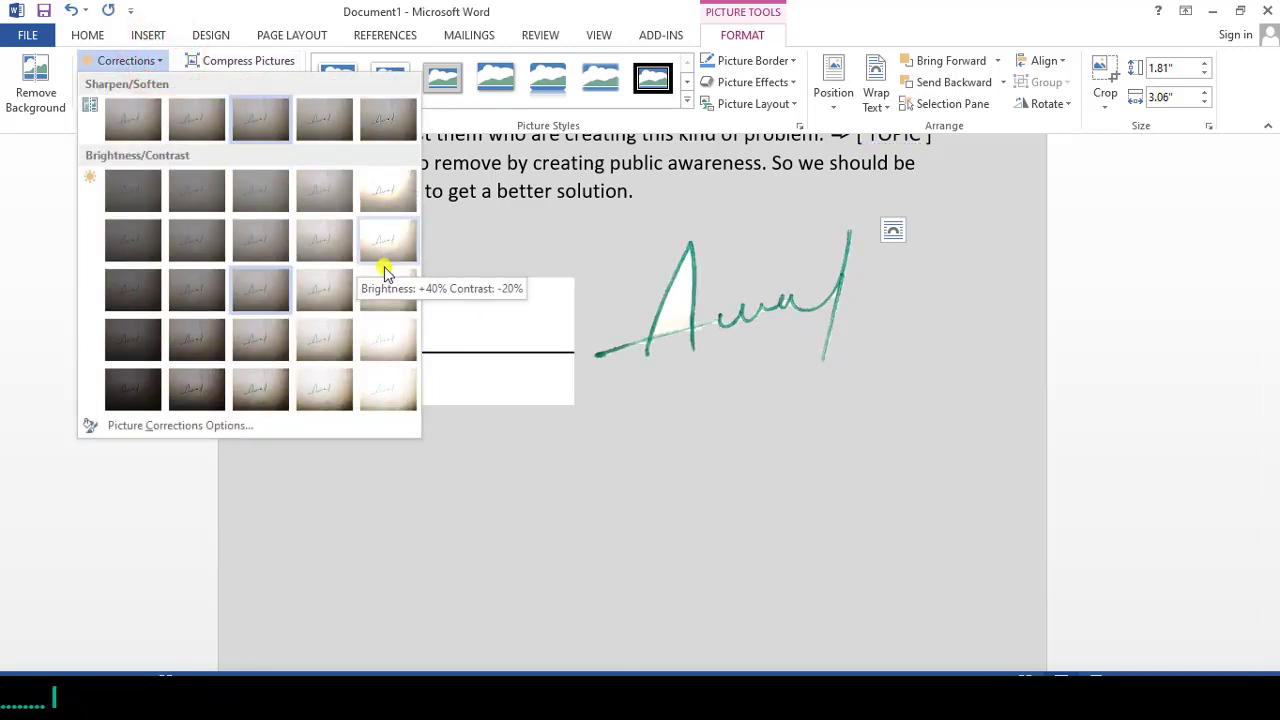
click(383, 270)
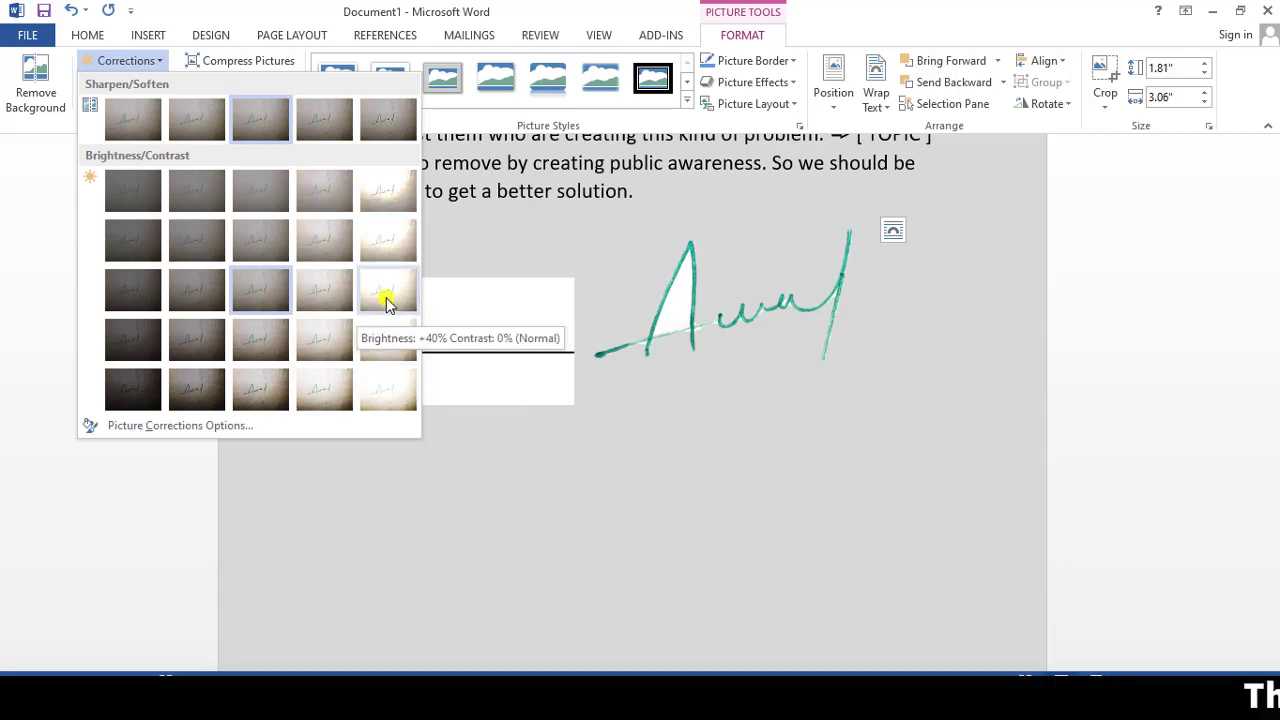
click(386, 300)
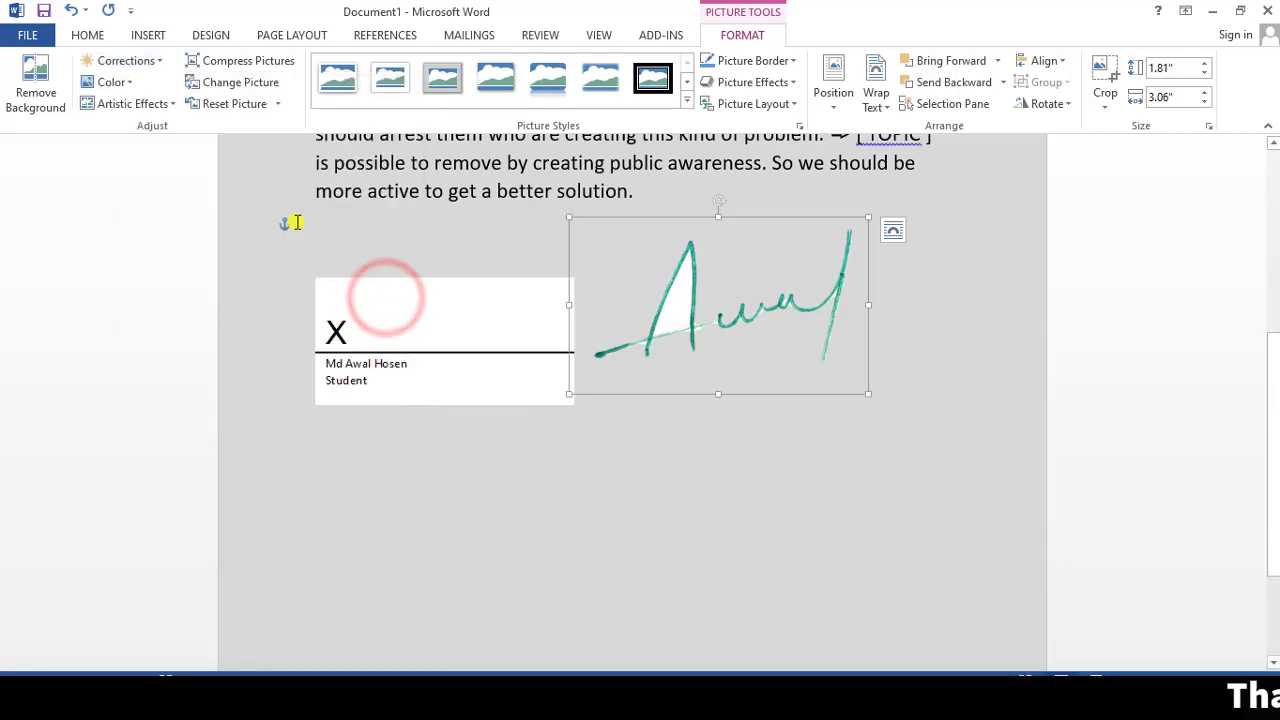
Recolor the signature Black and White: 75%, shrink it to 0.59" by 0.99", and set it on the line.
click(110, 82)
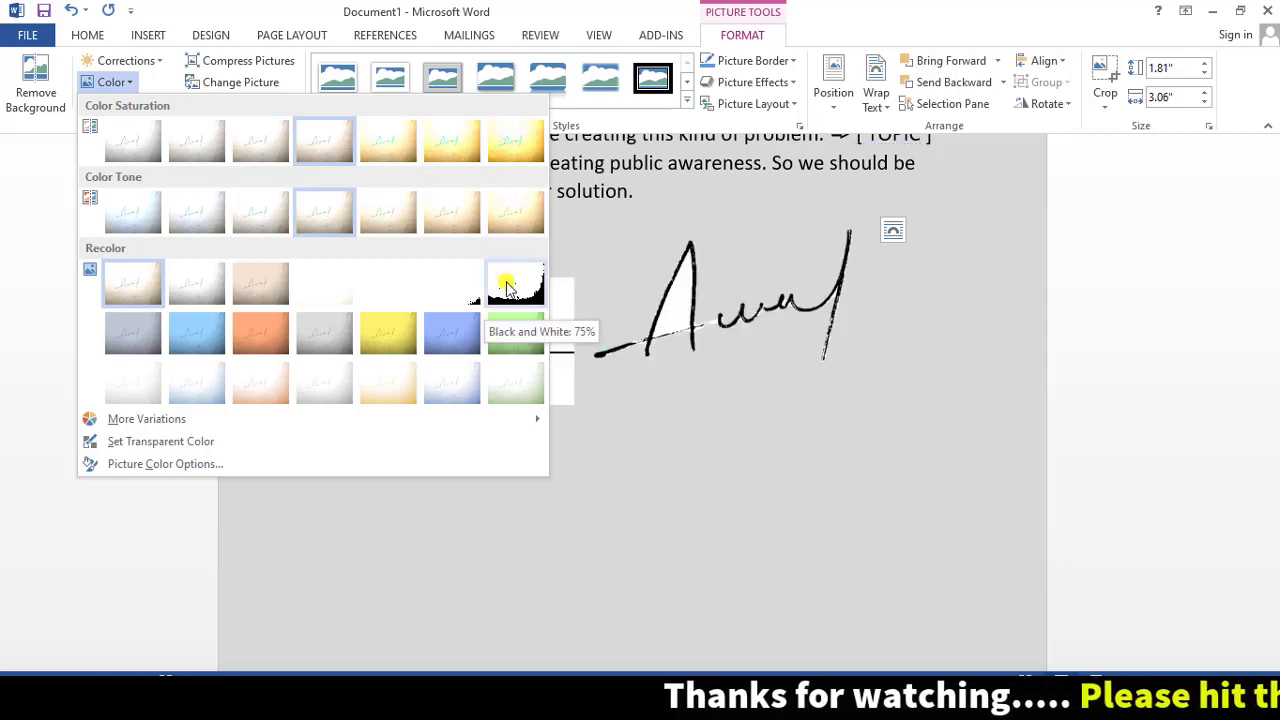
click(508, 284)
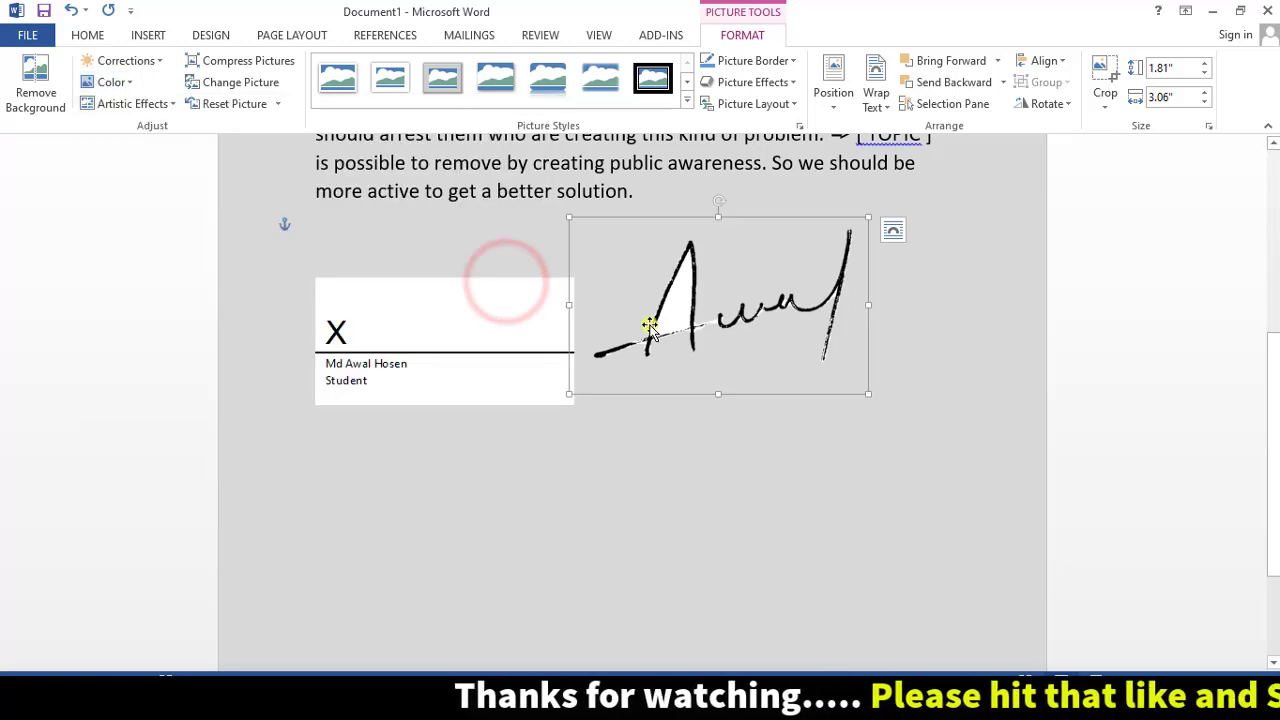
drag(672, 305, 481, 316)
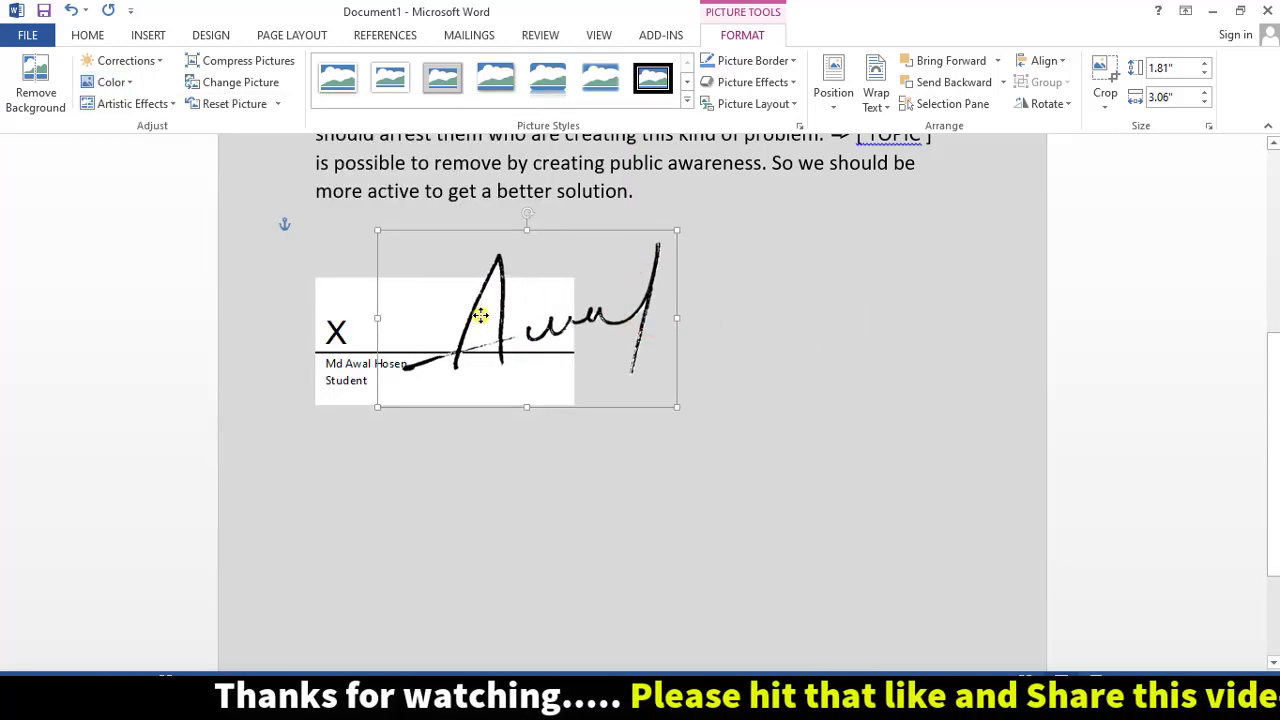
drag(676, 229, 475, 349)
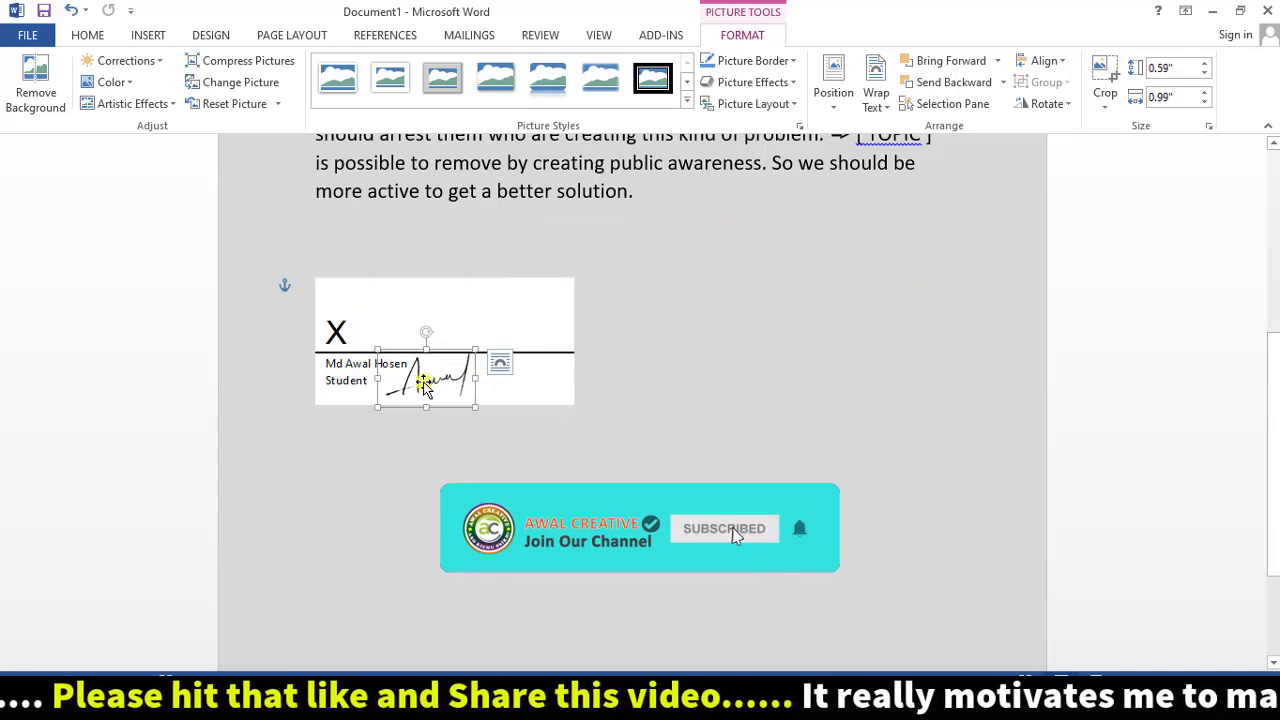
drag(414, 368, 414, 302)
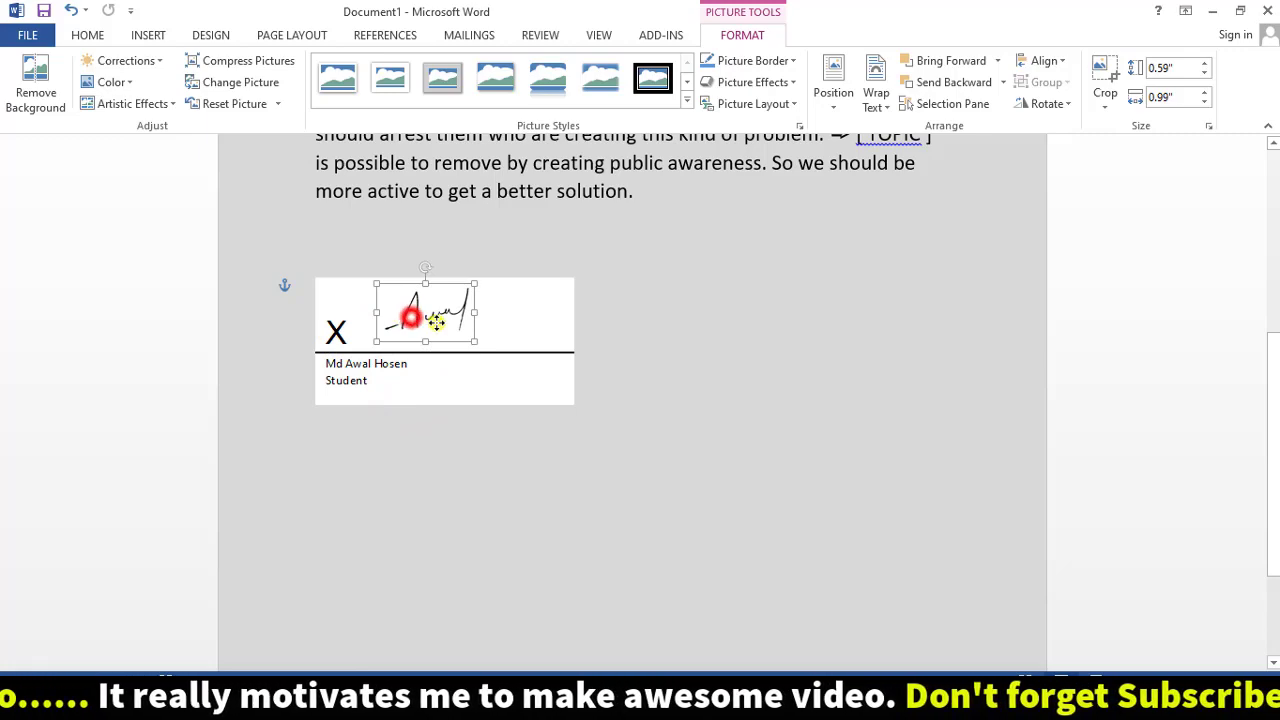
drag(436, 320, 477, 328)
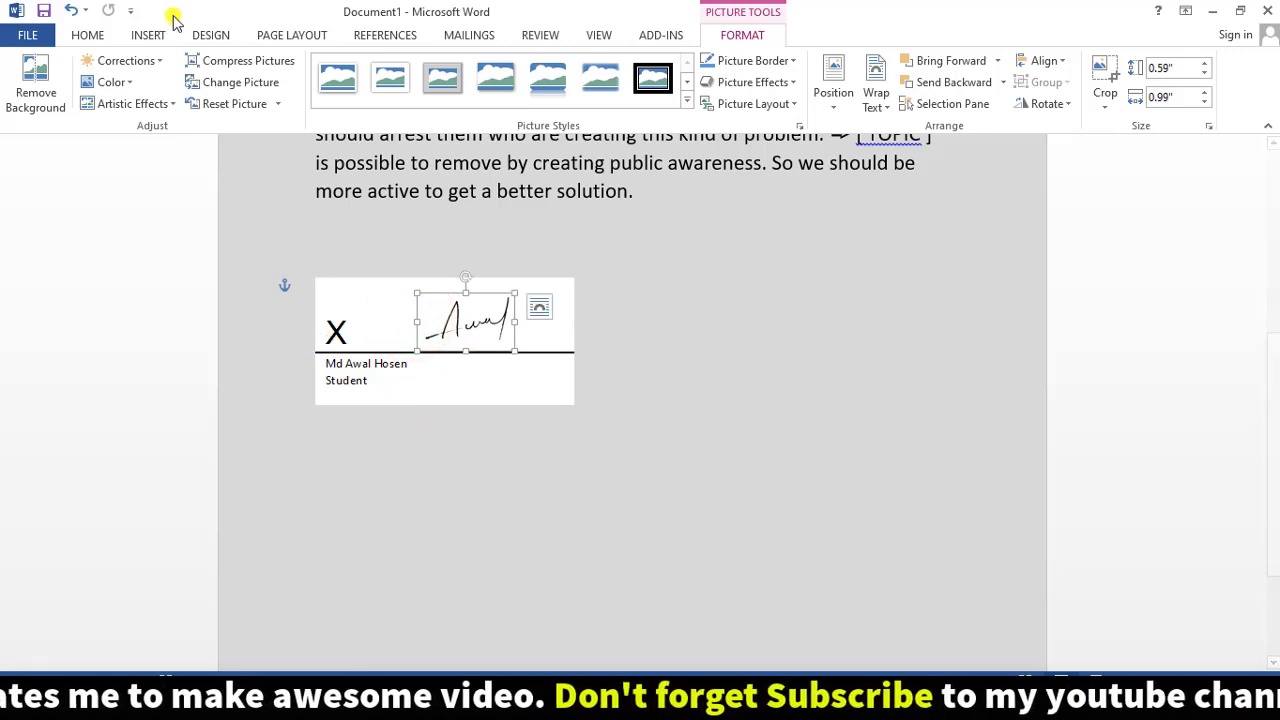
Draw a white rectangle with no outline over the X on the signature line.
click(148, 35)
click(257, 85)
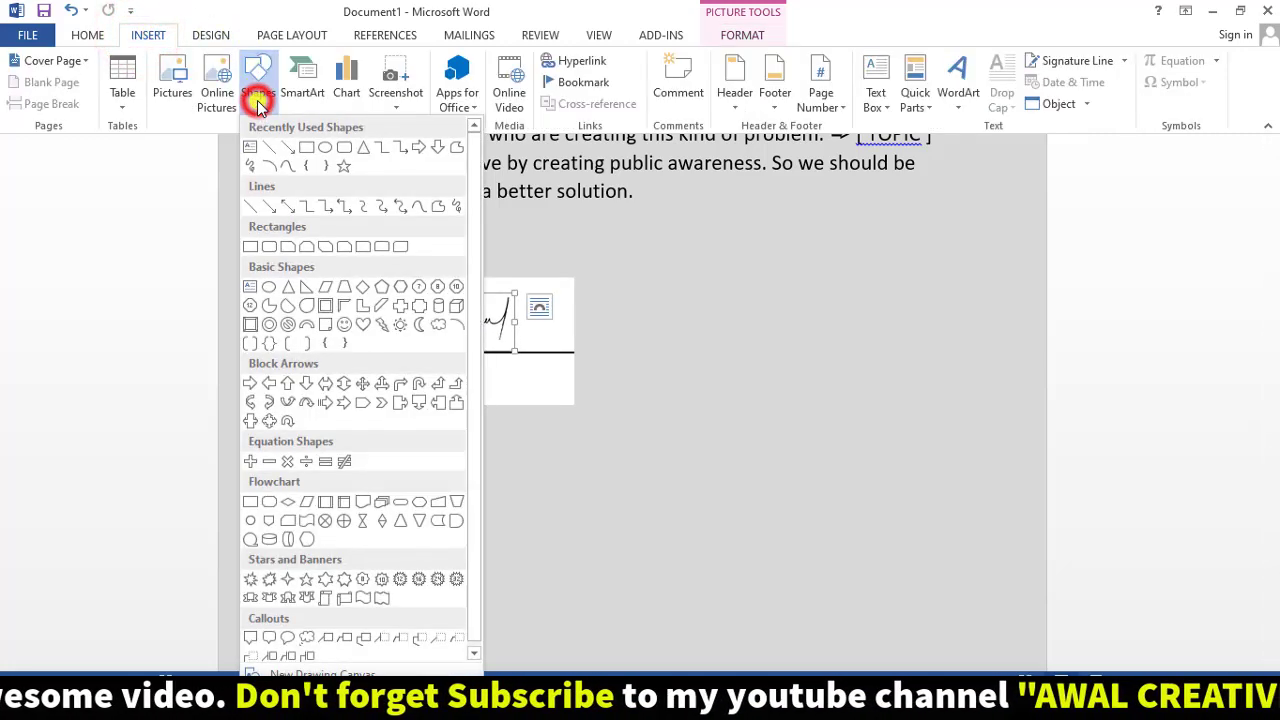
click(306, 147)
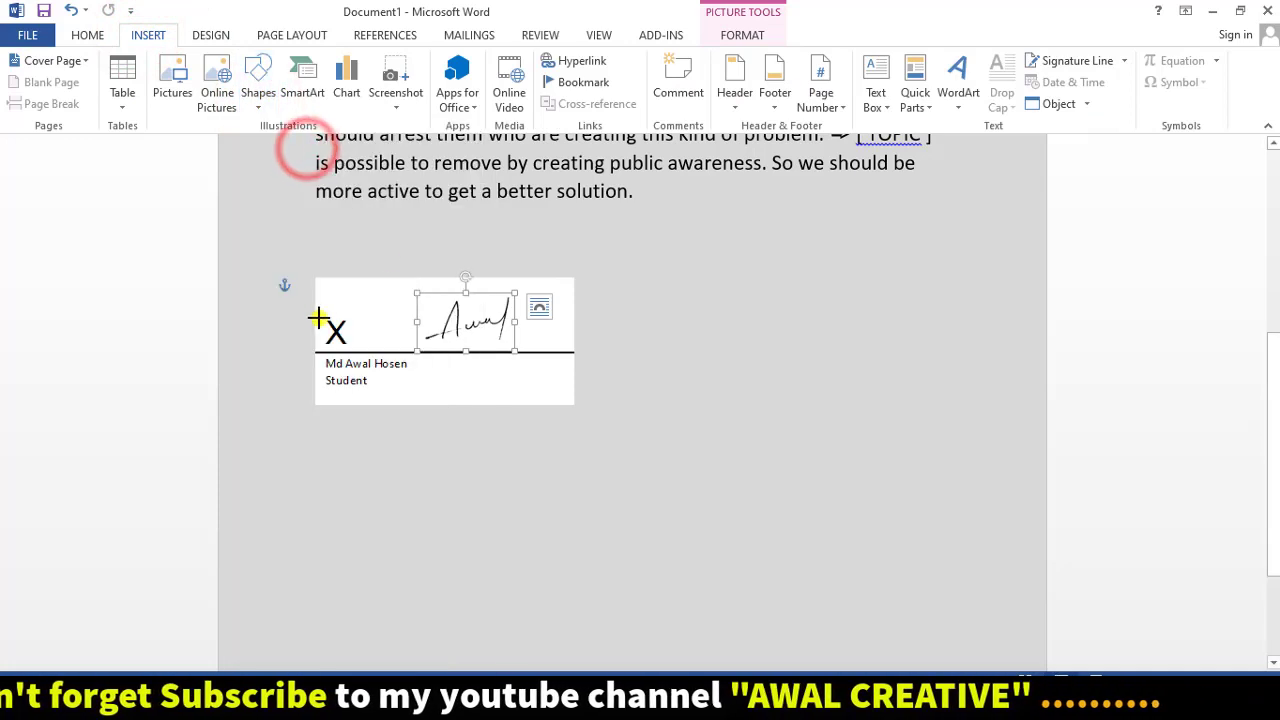
drag(337, 322, 362, 345)
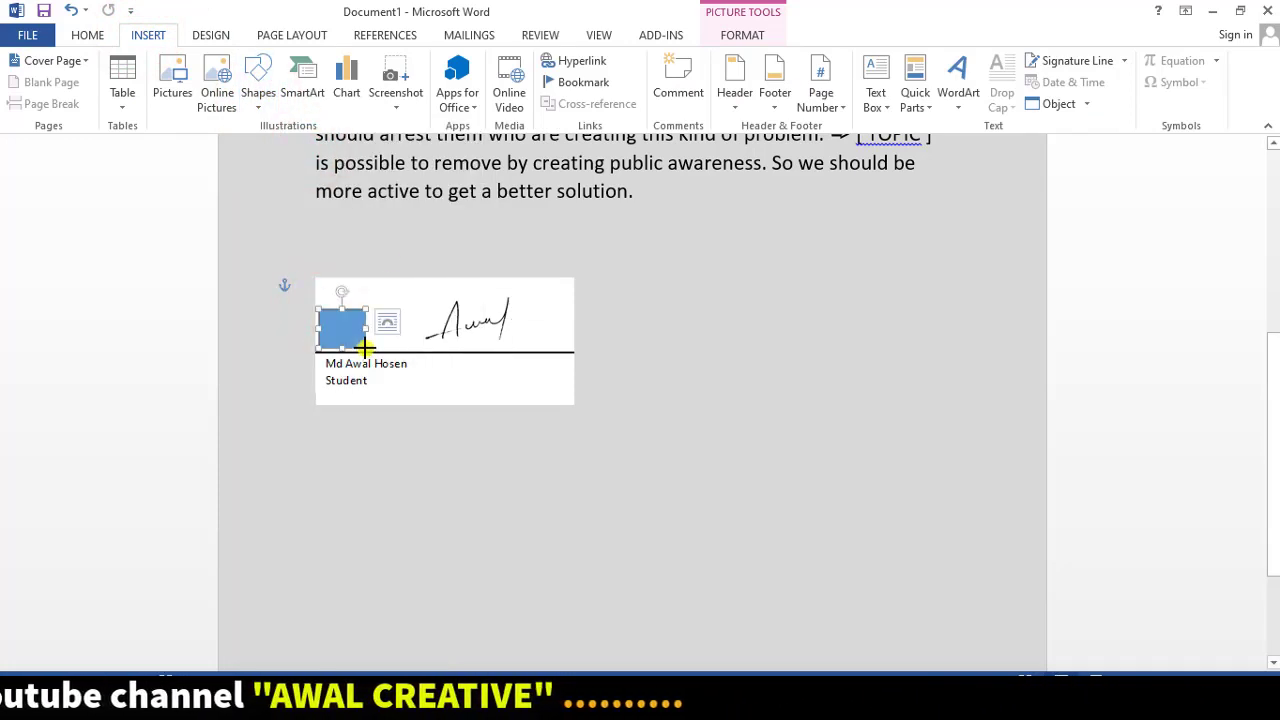
click(493, 66)
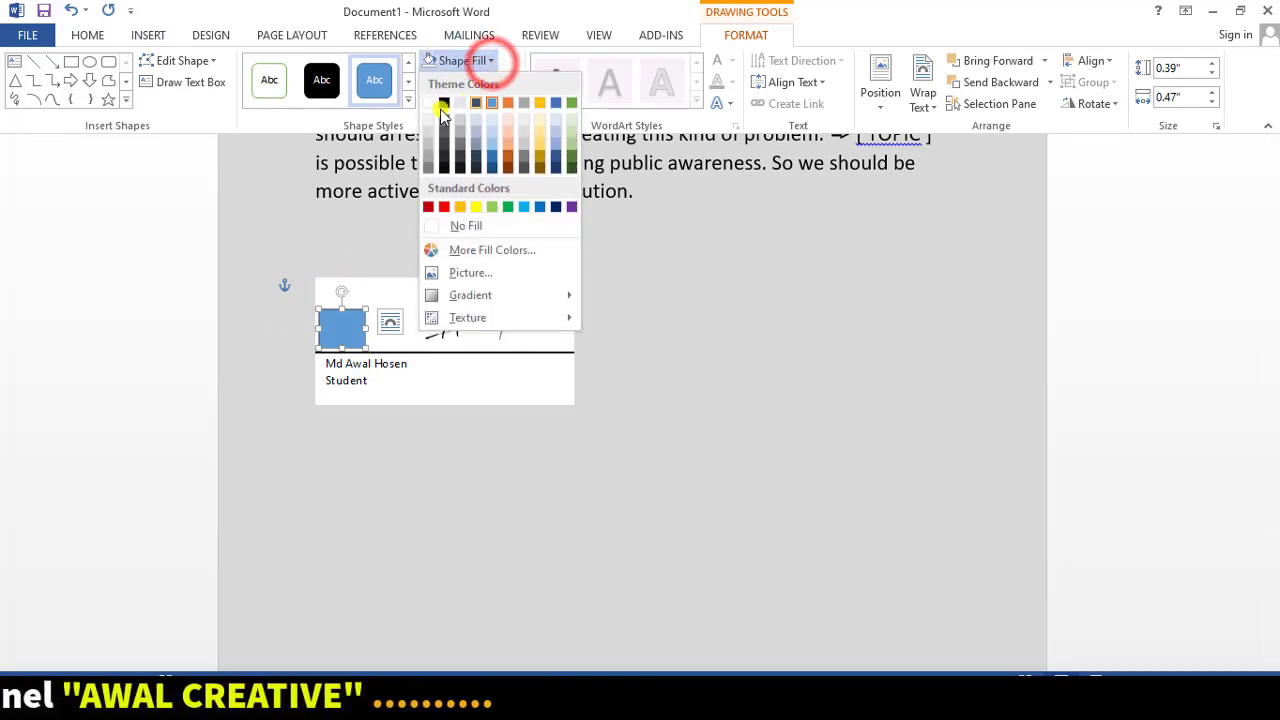
click(430, 104)
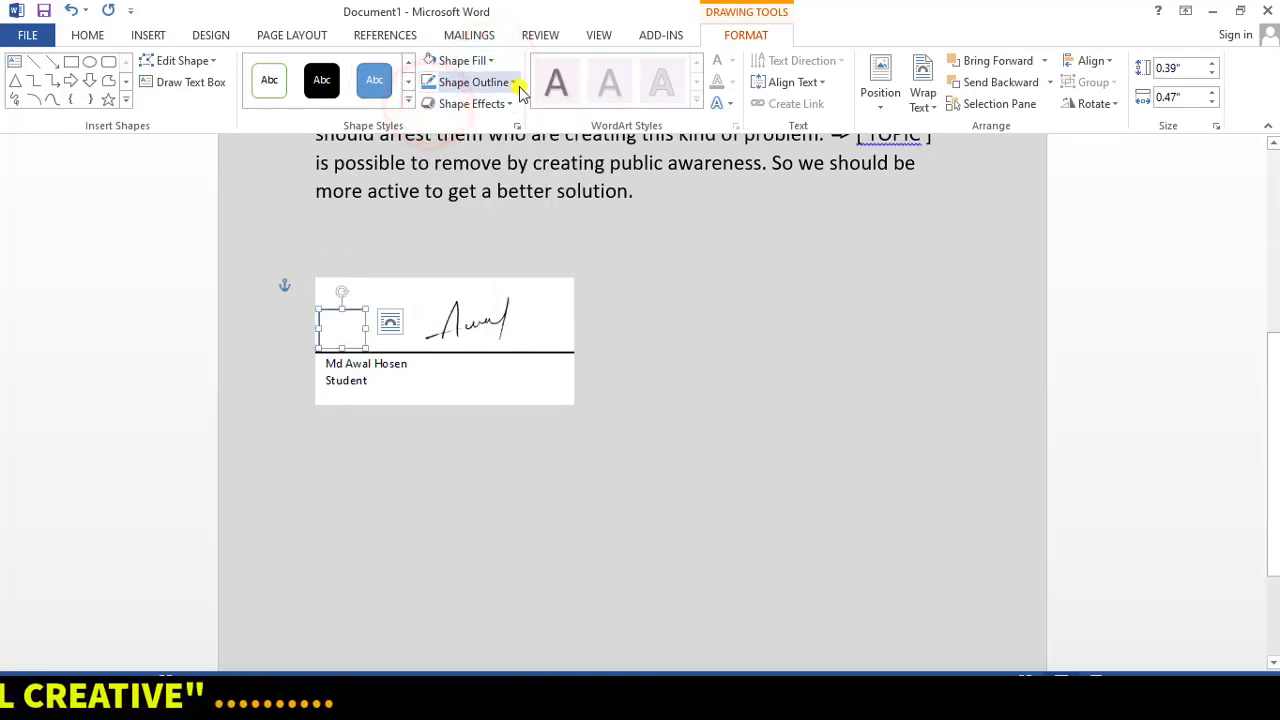
click(513, 82)
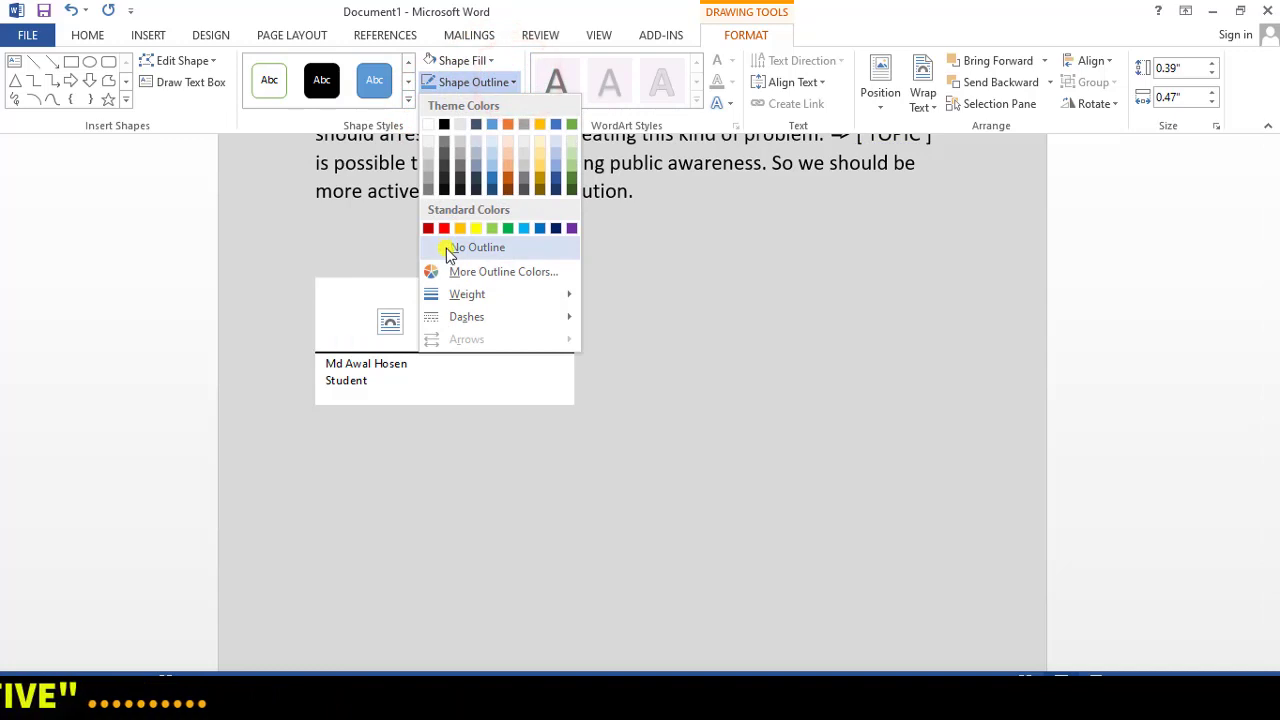
click(462, 248)
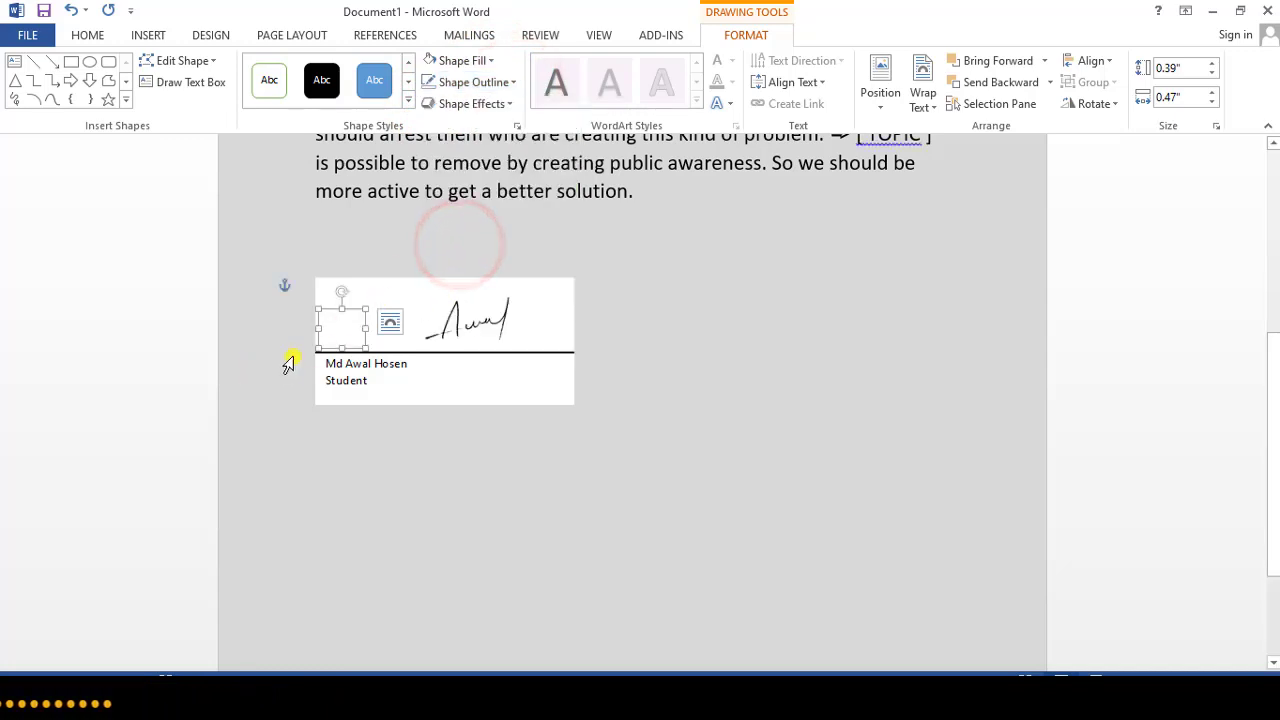
Move the signature over the covered X and bring it to the front.
drag(463, 338, 366, 330)
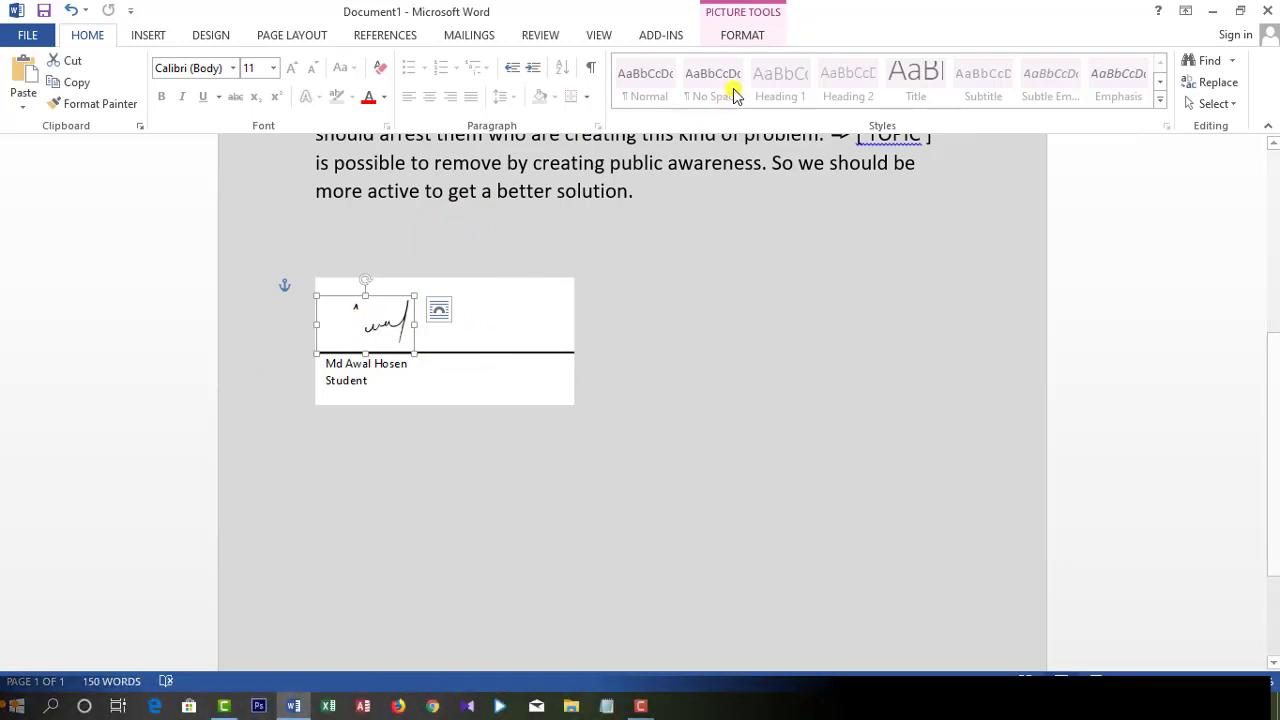
click(755, 35)
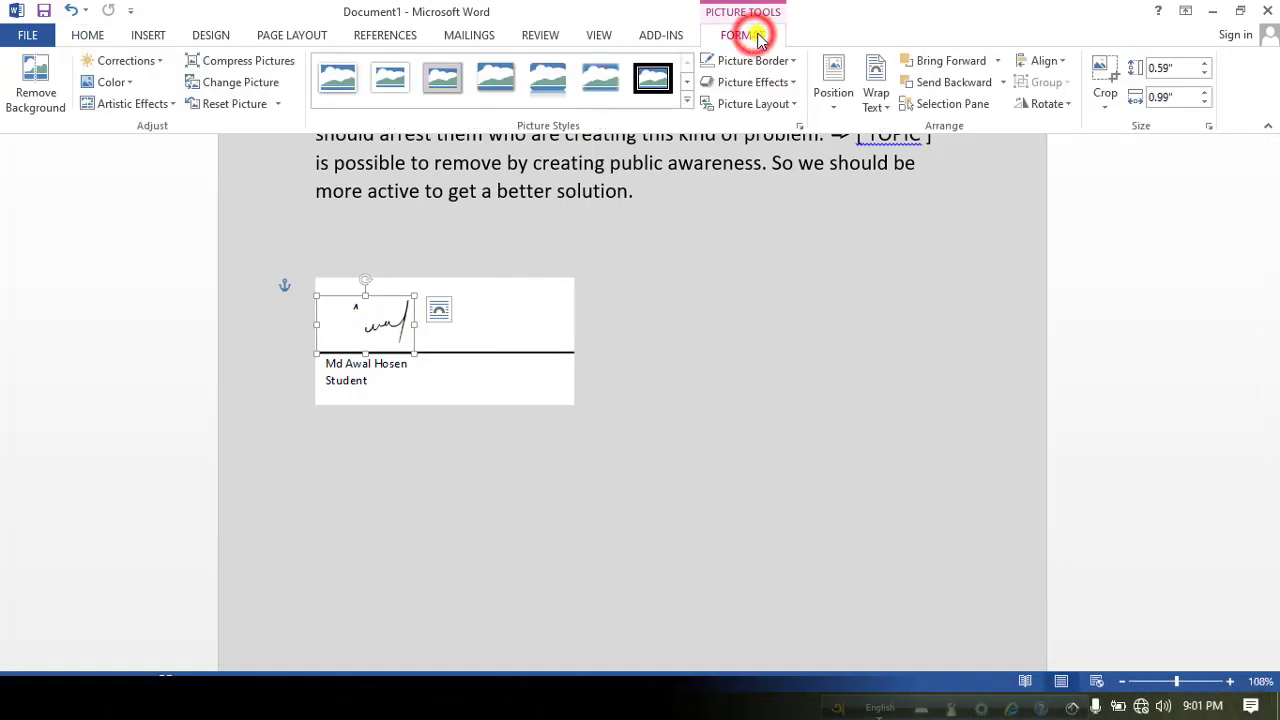
click(1001, 61)
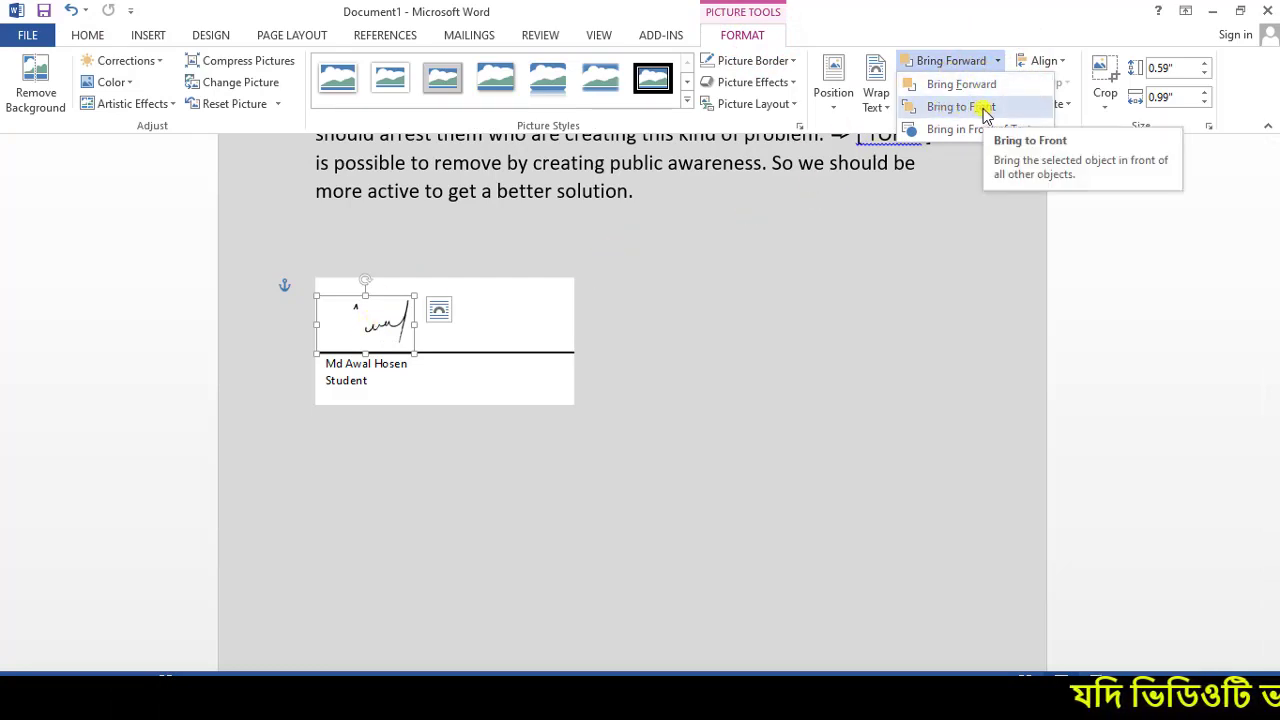
click(979, 107)
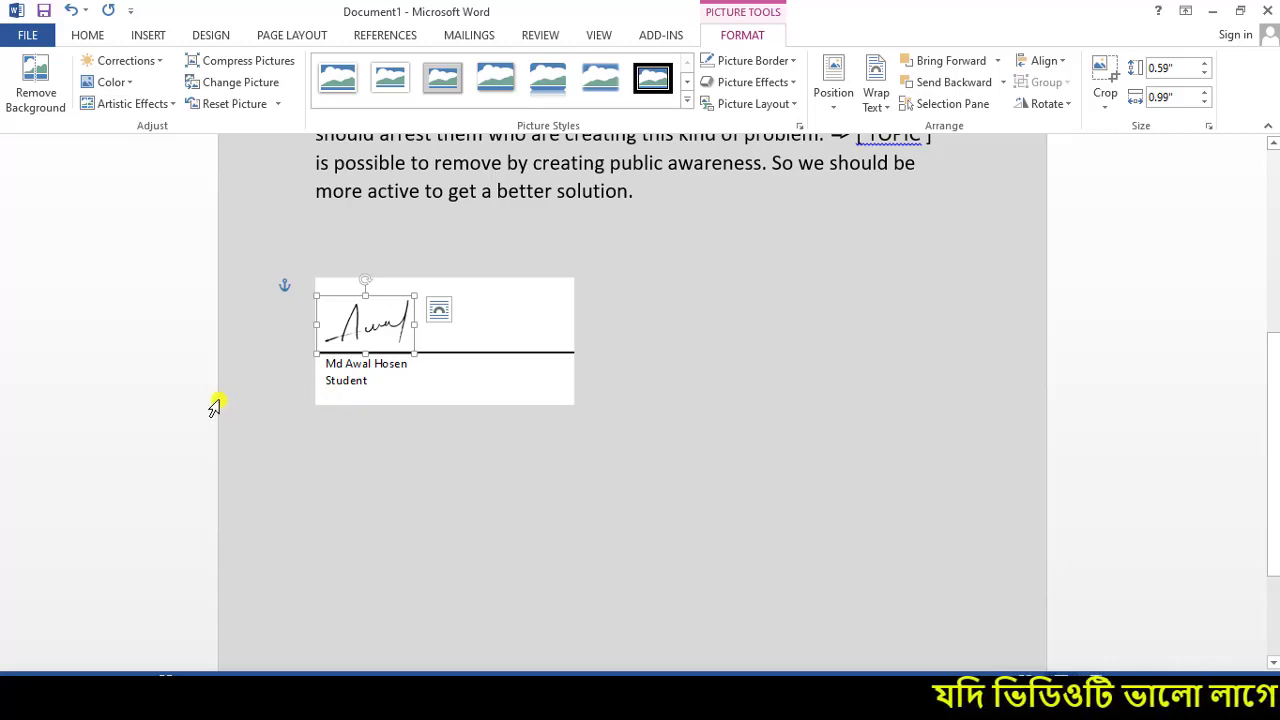
Zoom out to view the whole page, nudging the signature picture slightly right and down.
ctrl+scroll(222, 368, up, 2)
ctrl+scroll(206, 423, up, 2)
ctrl+scroll(126, 366, up, 2)
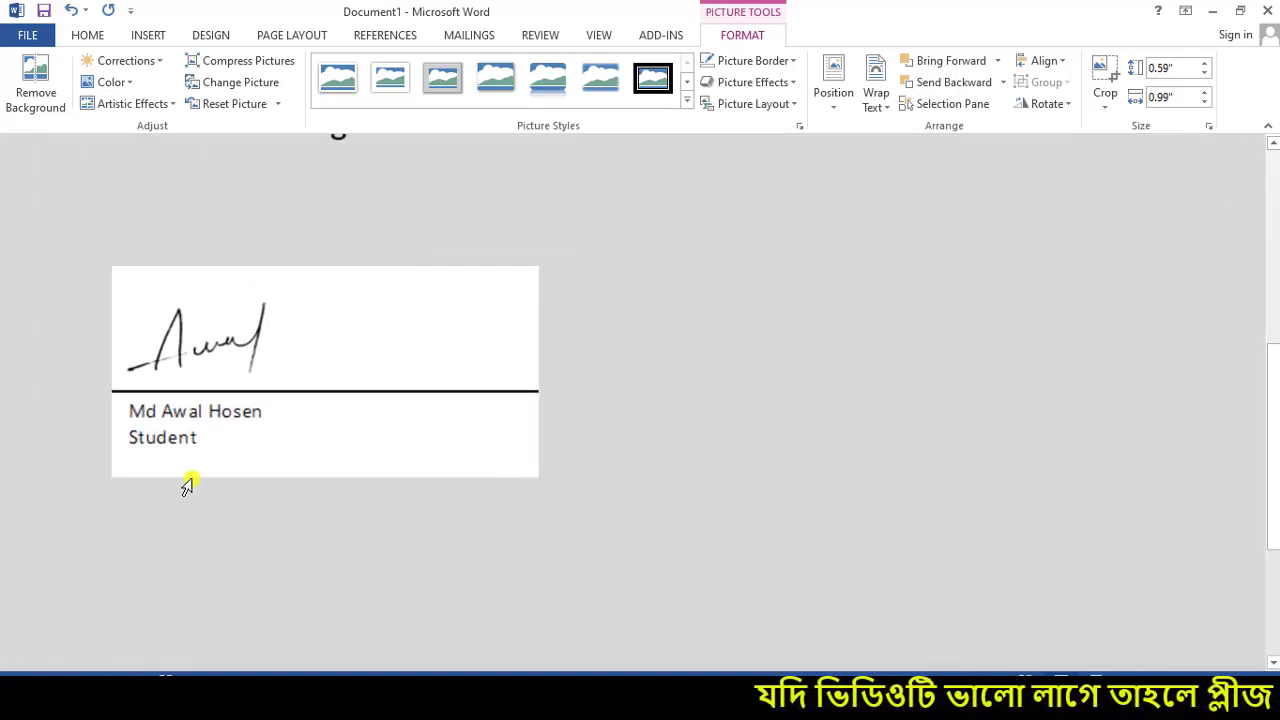
scroll(378, 638, up, 1)
drag(417, 663, 344, 663)
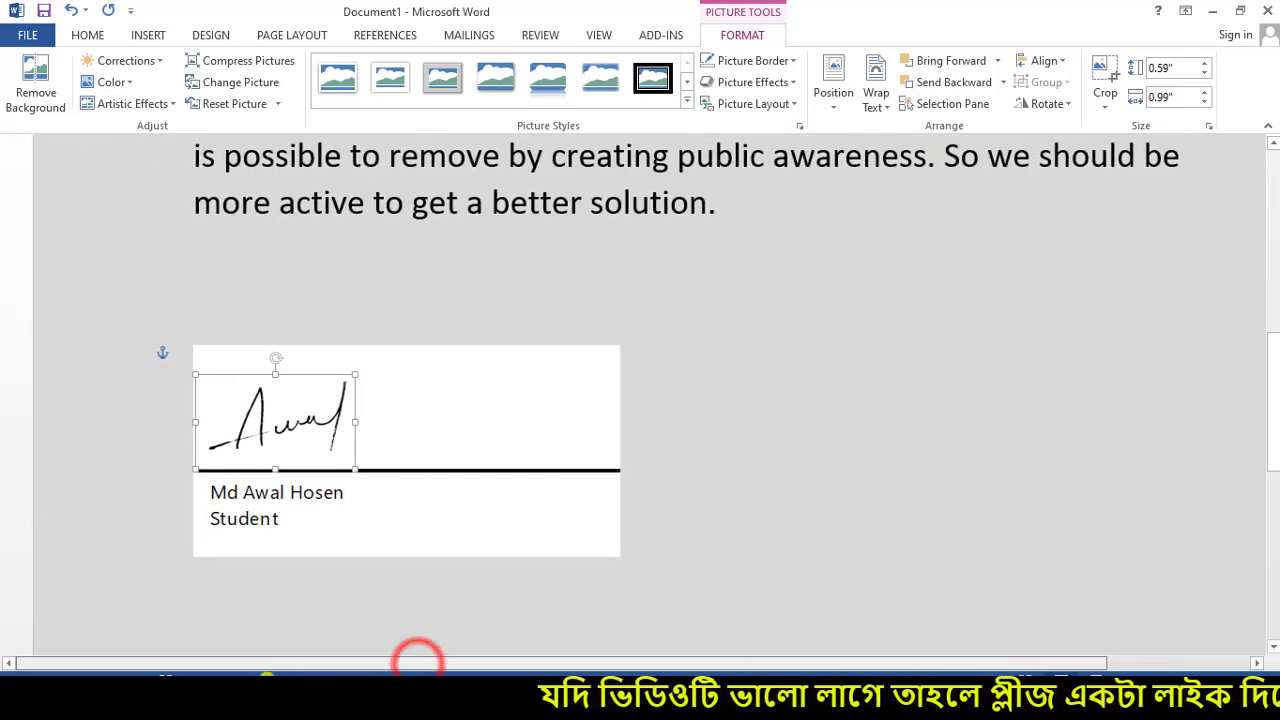
scroll(284, 437, down, 3)
scroll(240, 343, up, 2)
click(248, 347)
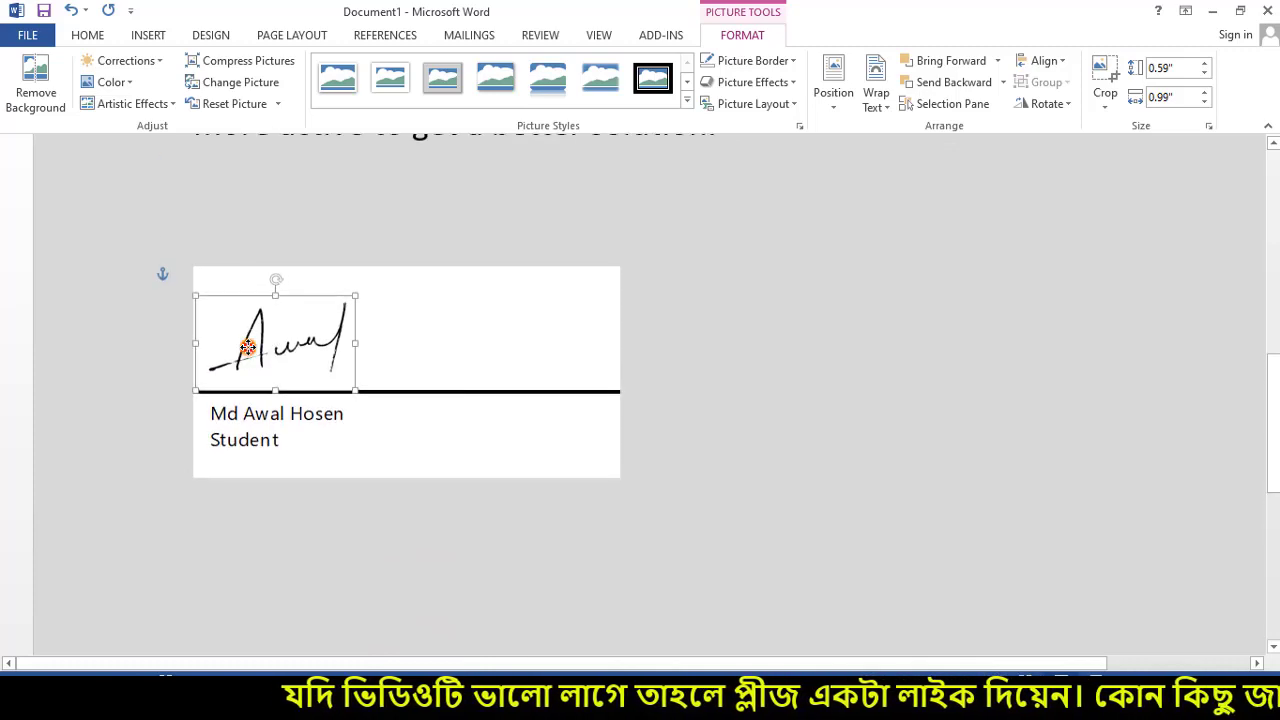
drag(248, 347, 257, 360)
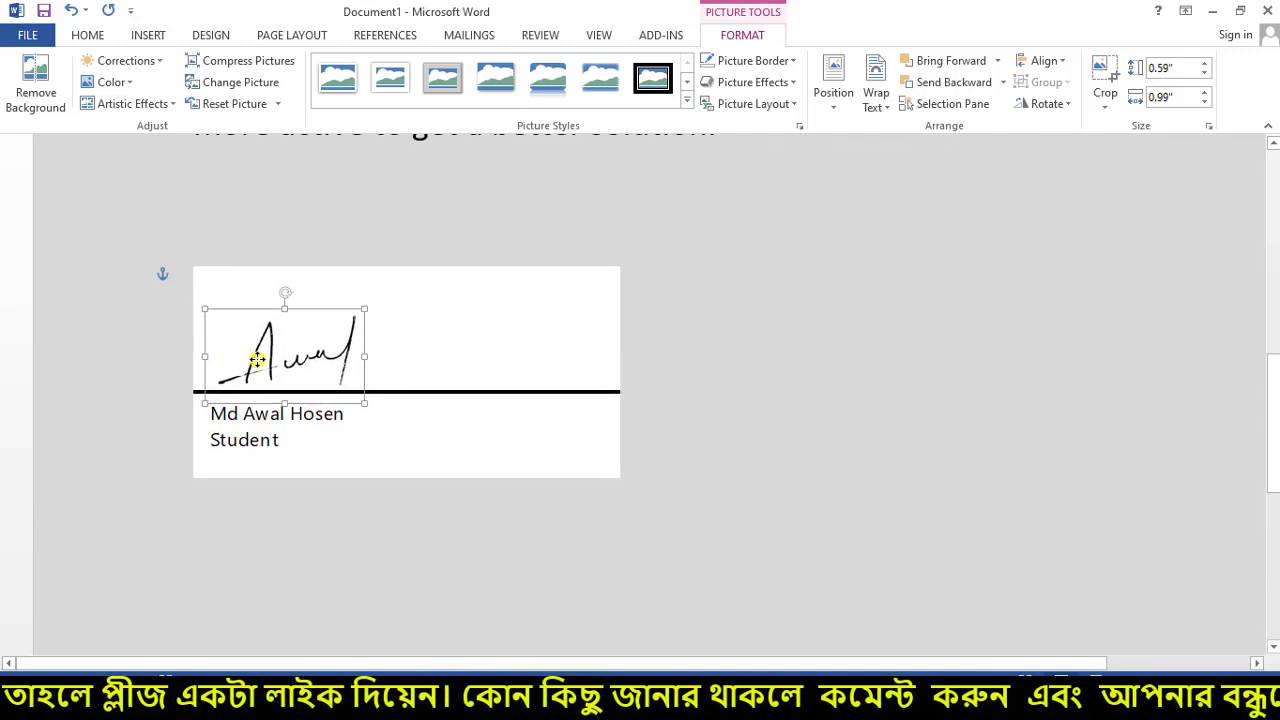
click(738, 323)
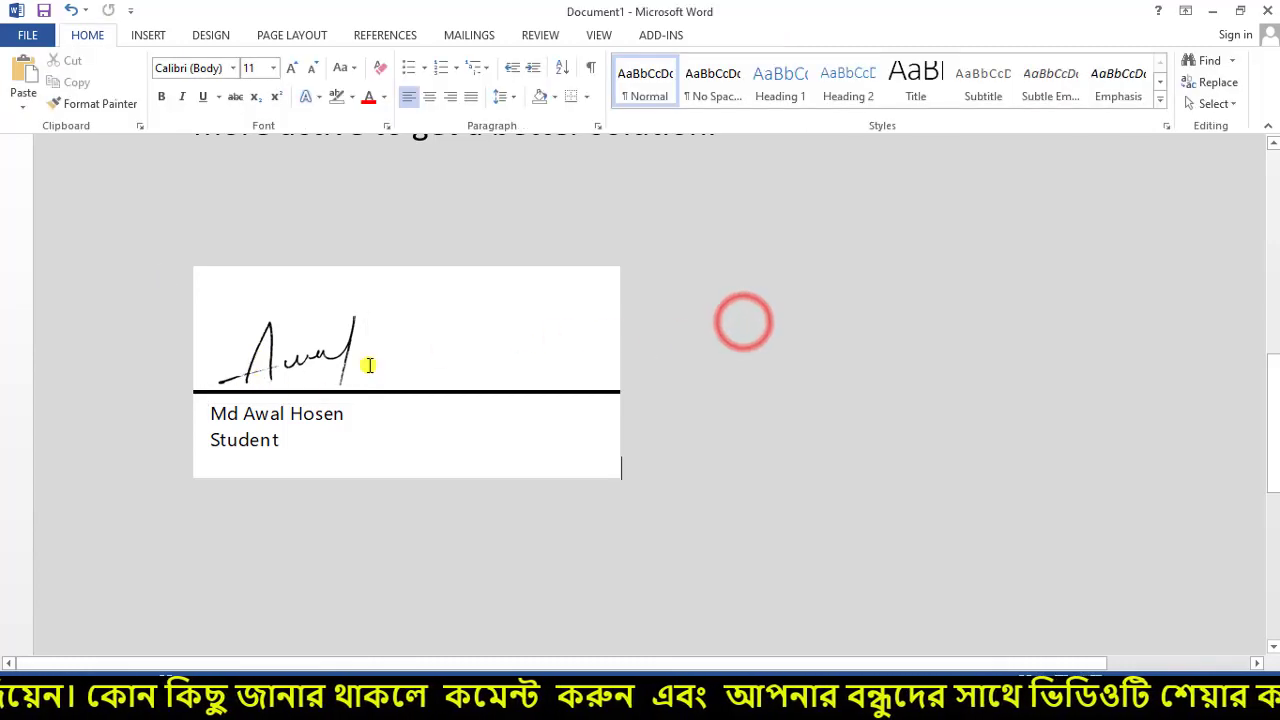
scroll(559, 348, down, 3)
scroll(559, 348, down, 2)
scroll(609, 357, down, 1)
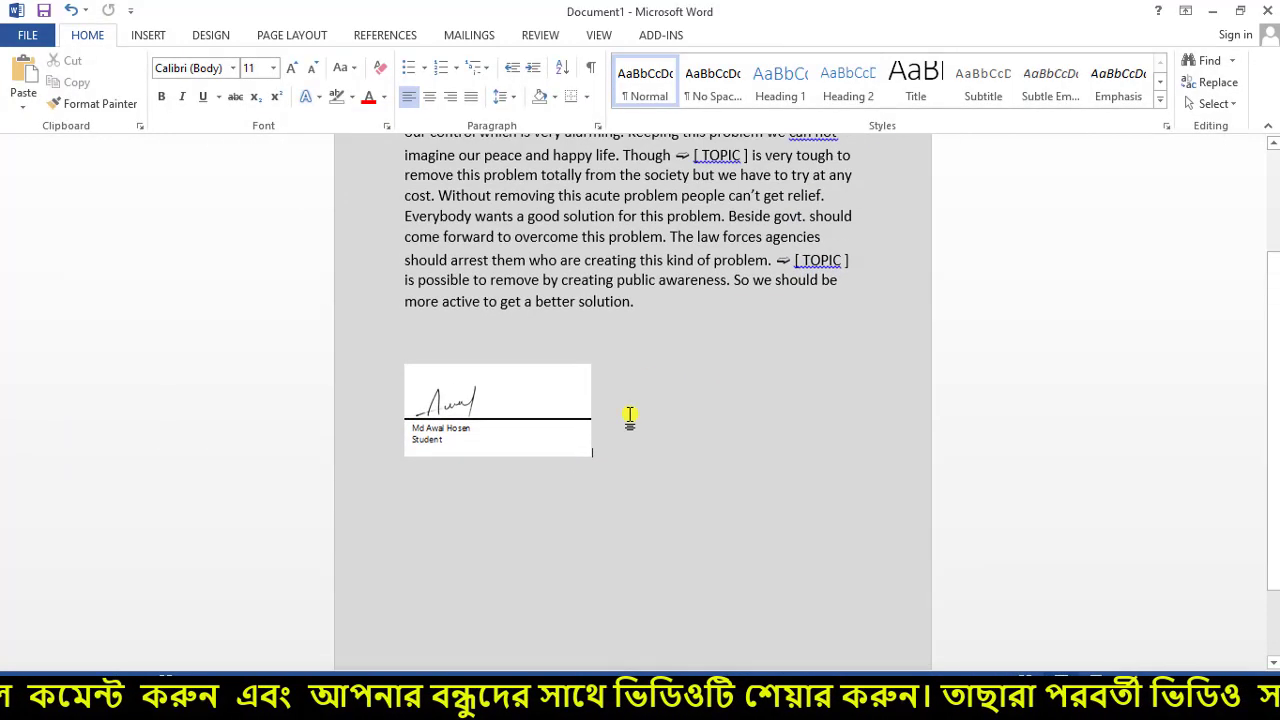
scroll(443, 519, up, 2)
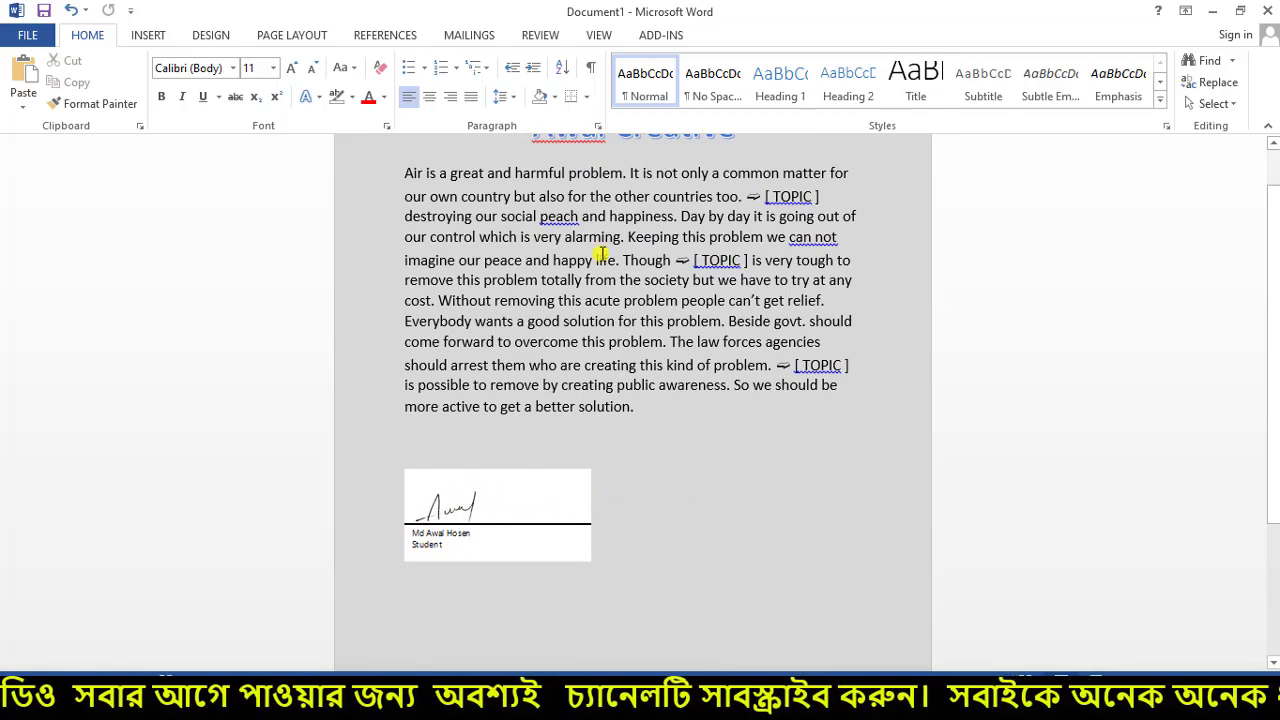
scroll(600, 254, up, 1)
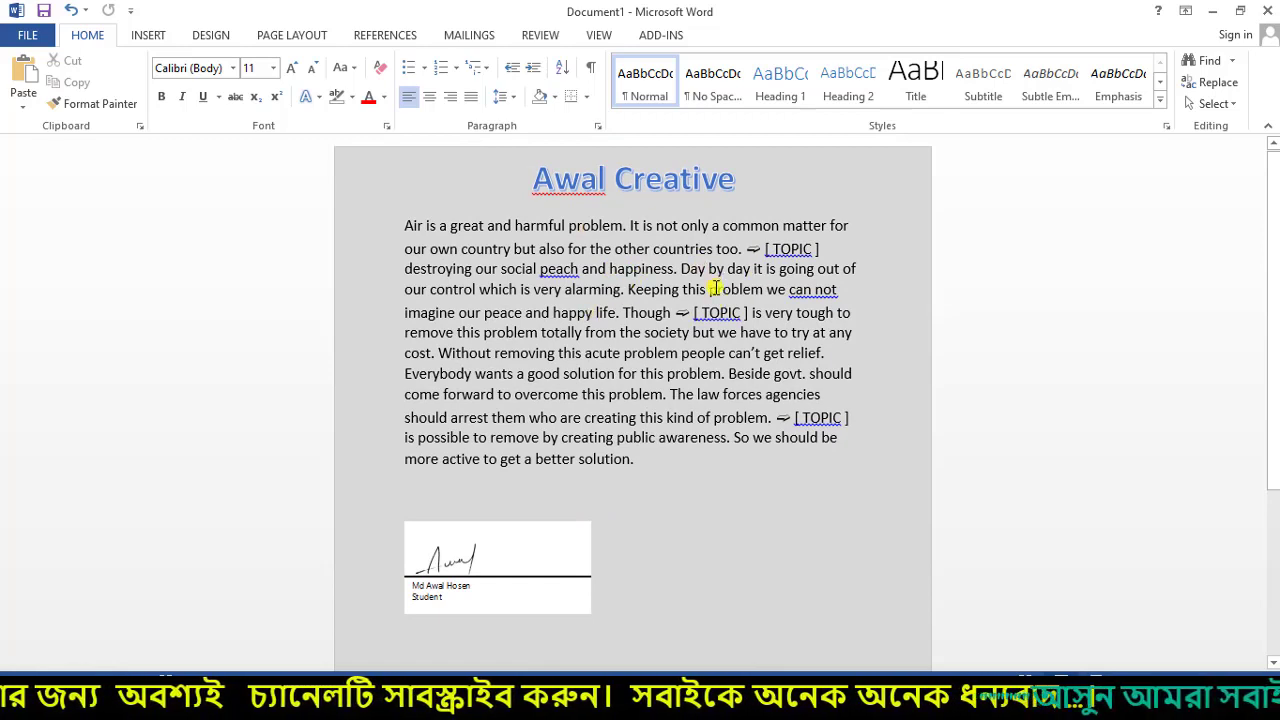
Open Quick Parts on the Insert tab to show the AutoText gallery.
click(148, 35)
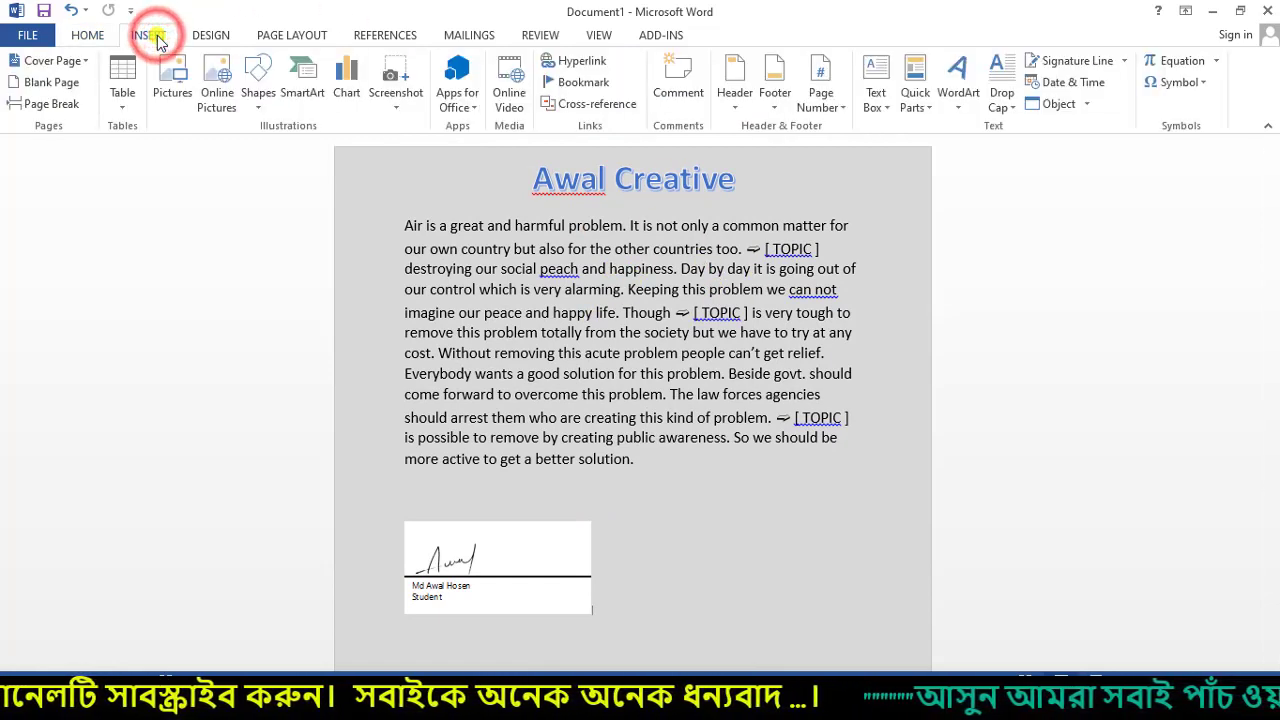
click(941, 108)
click(927, 106)
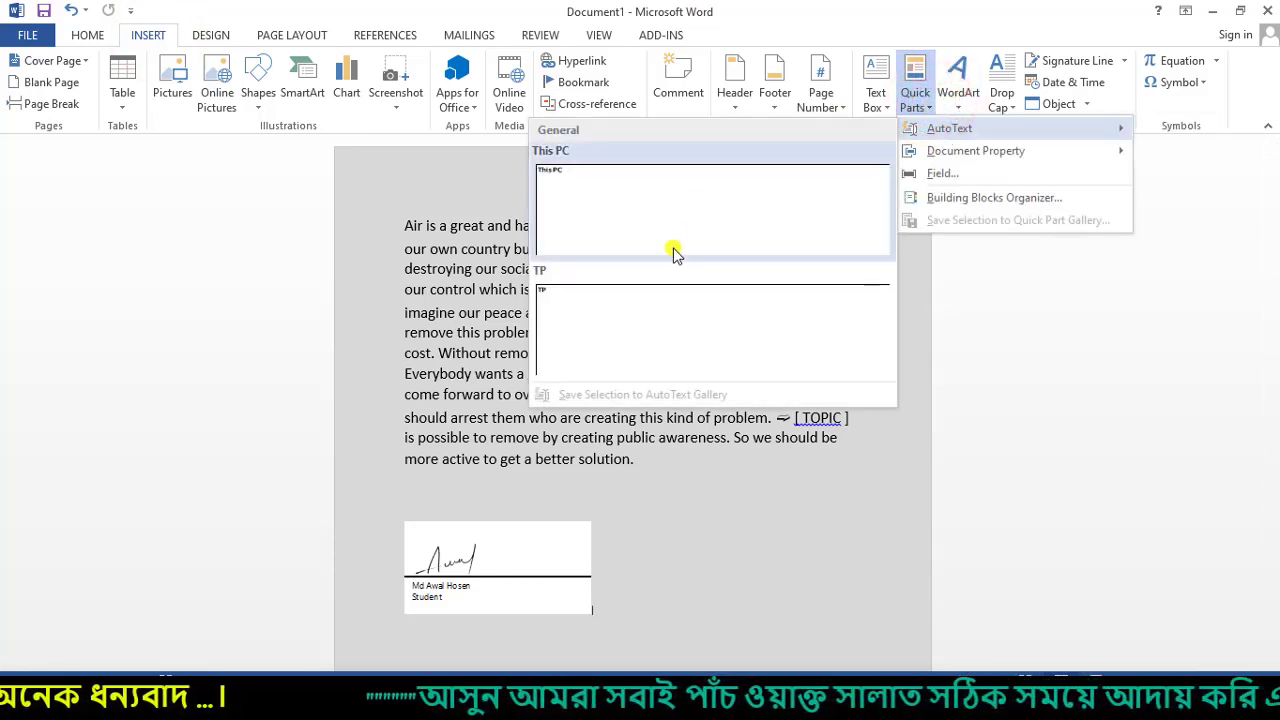
mouse_move(949, 128)
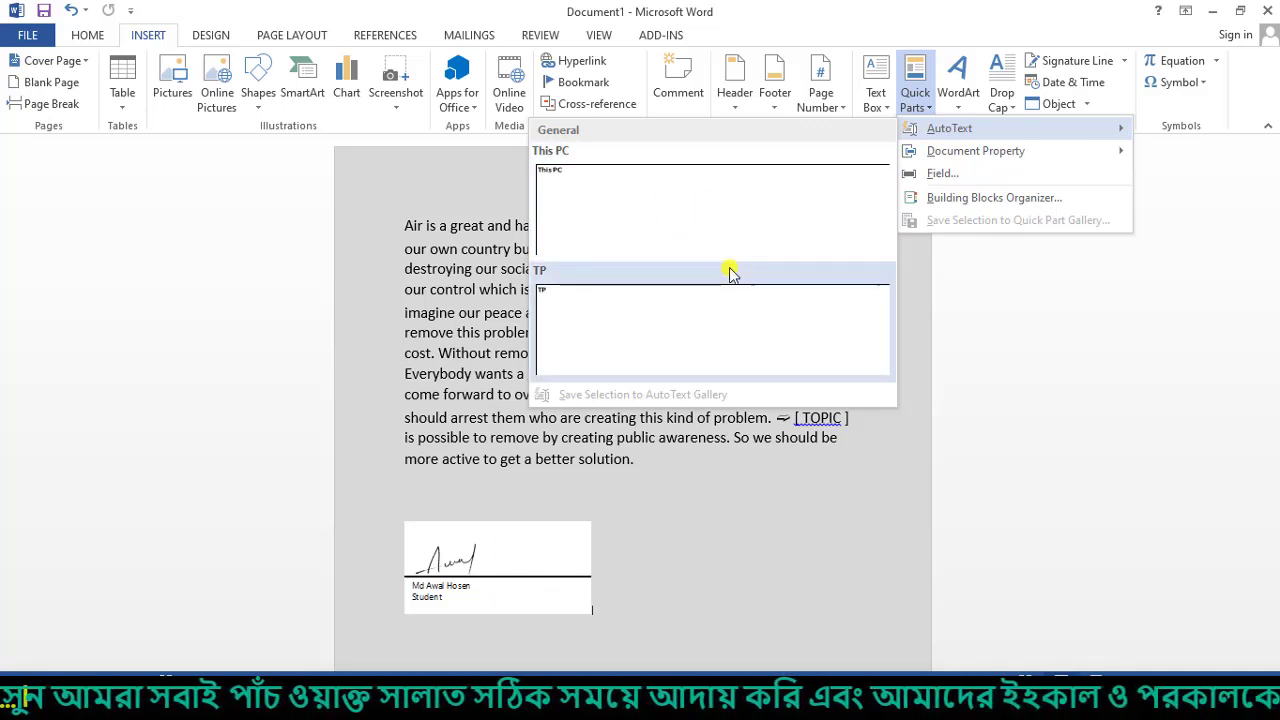
Select the whole signature block, picture and line included, from the left margin.
click(432, 543)
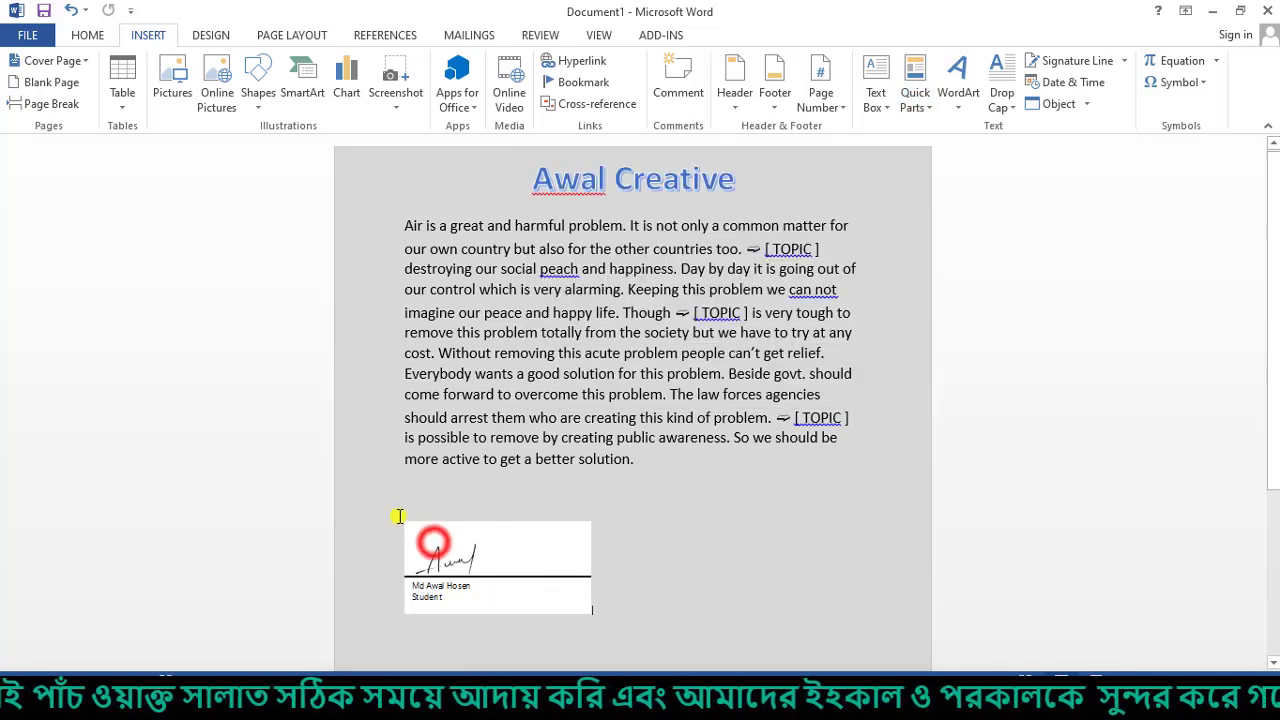
click(443, 548)
click(465, 588)
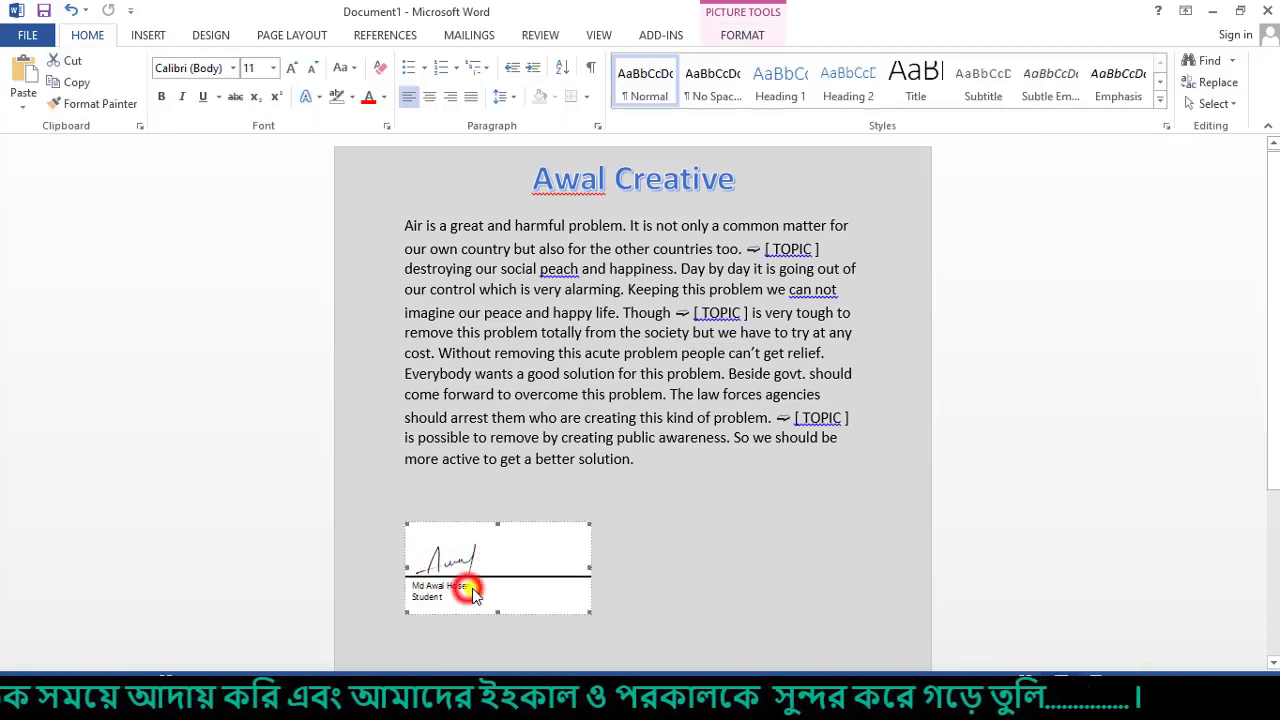
click(360, 510)
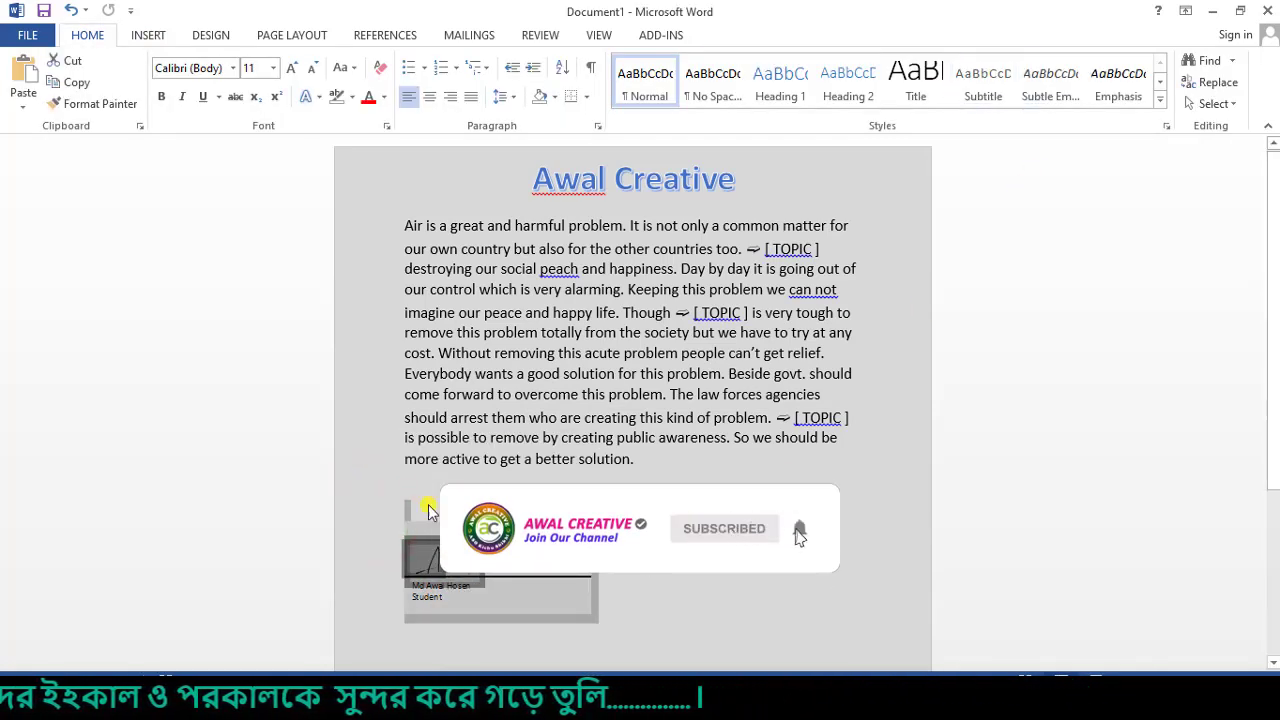
click(404, 538)
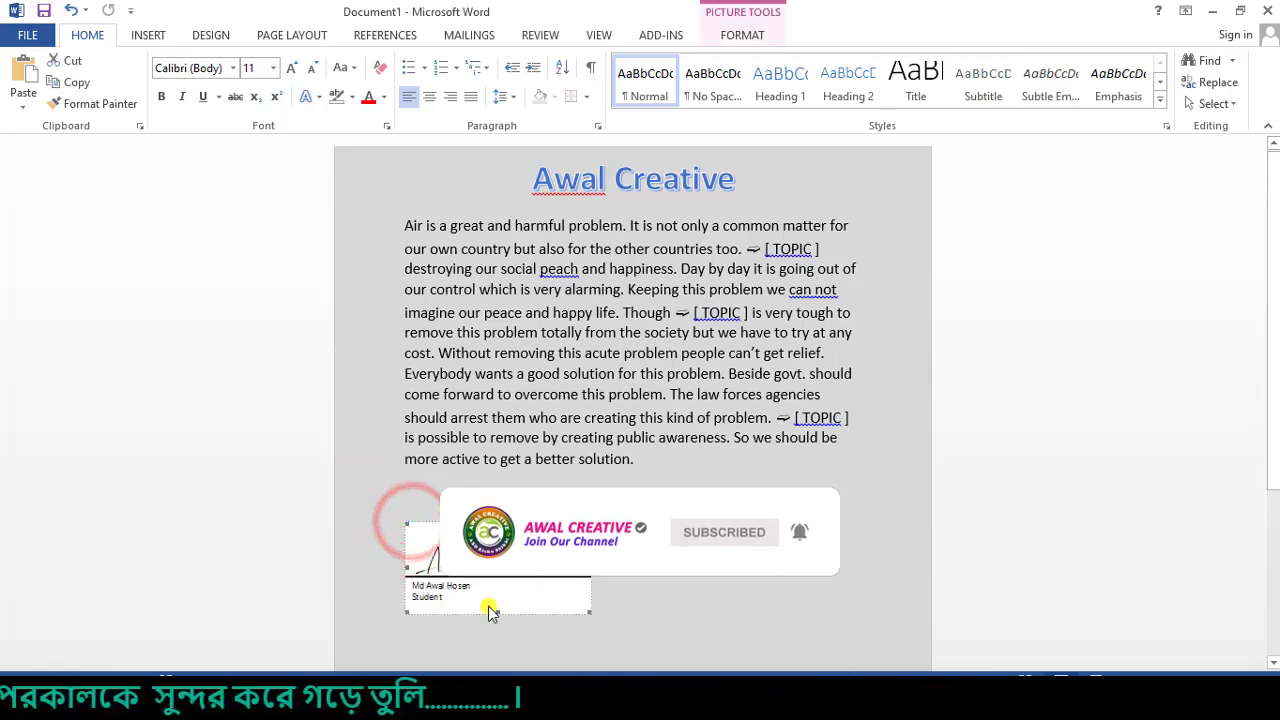
click(382, 548)
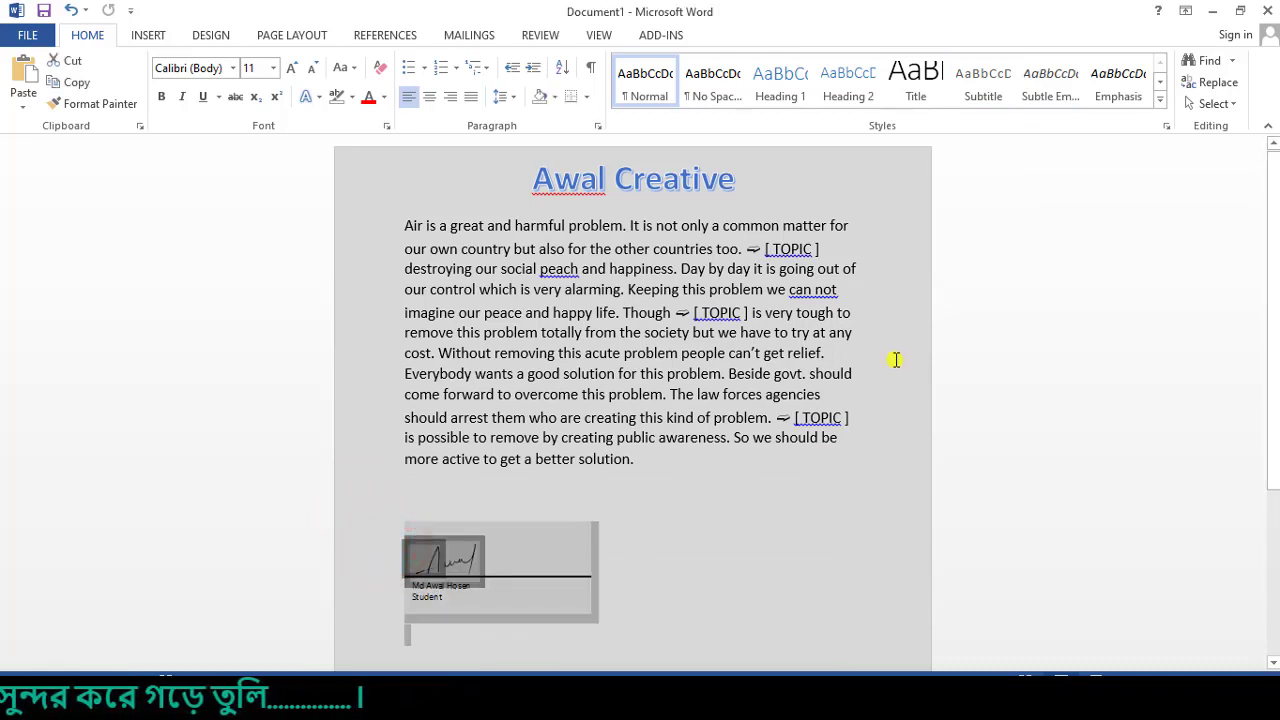
Save the selection to the Quick Part Gallery.
click(145, 38)
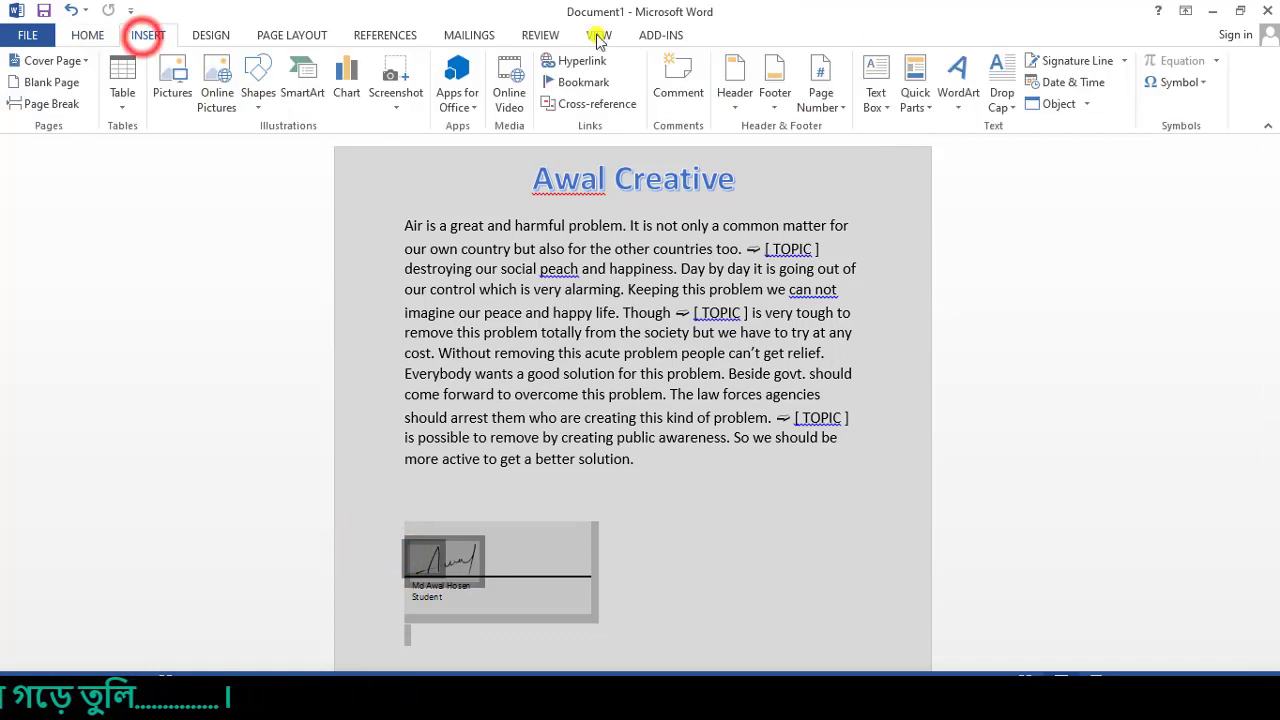
click(1121, 58)
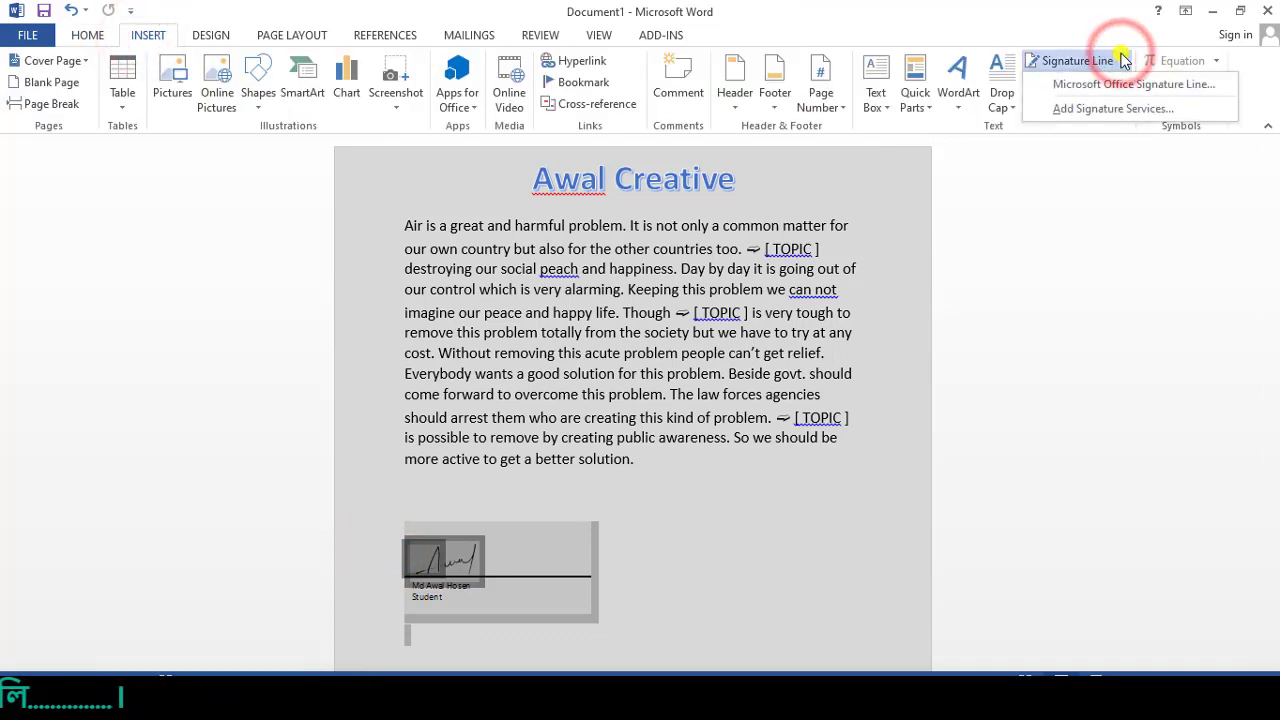
click(928, 108)
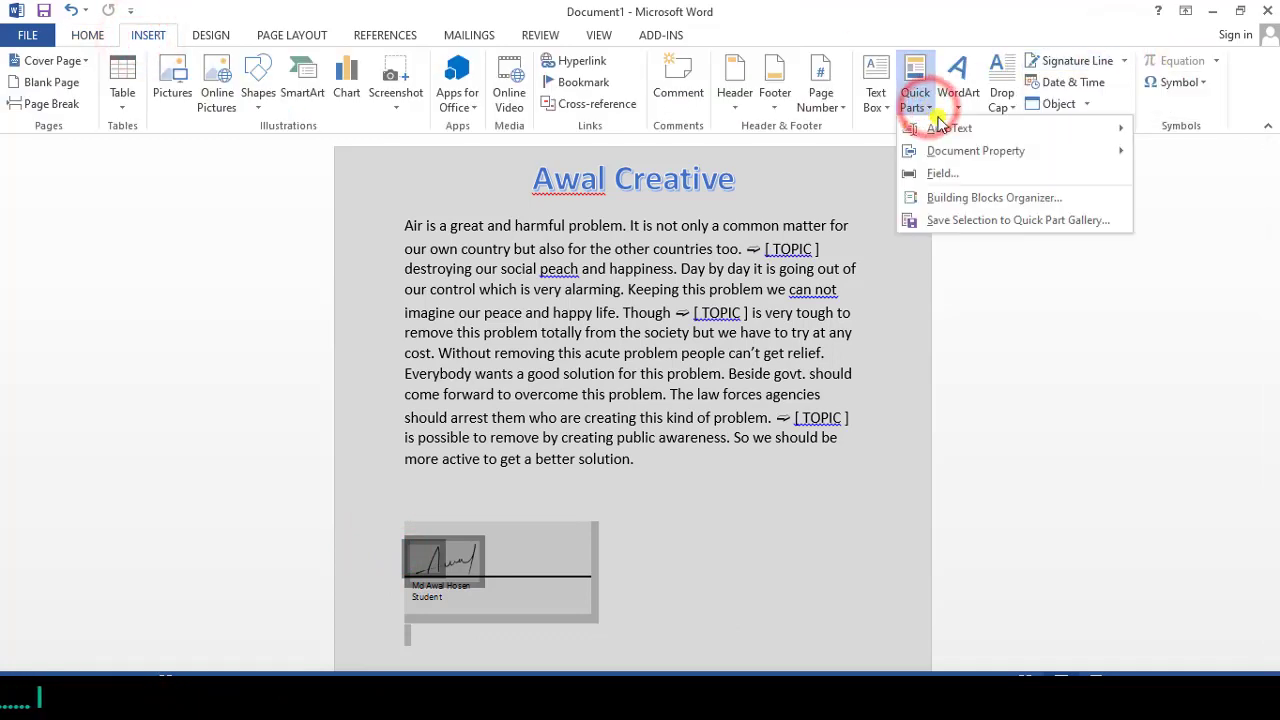
click(1032, 221)
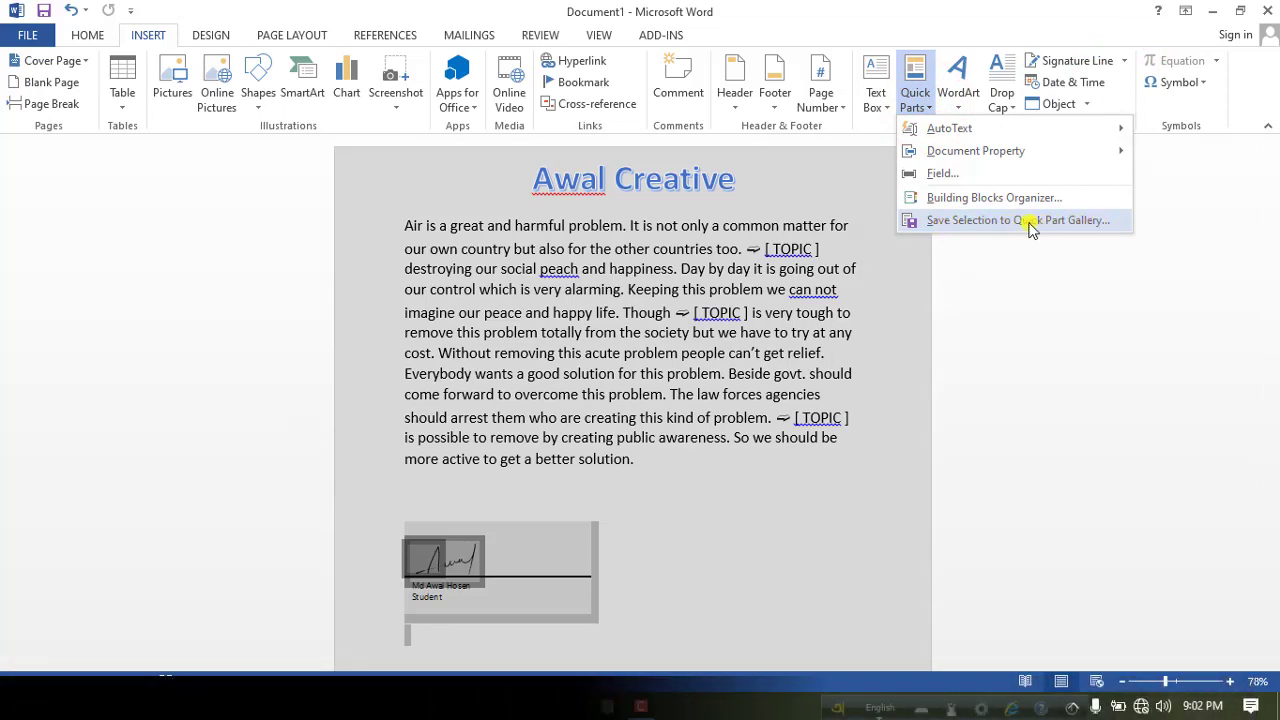
Name the new building block 'Signature Line' and file it under AutoText, category General.
drag(872, 252, 810, 302)
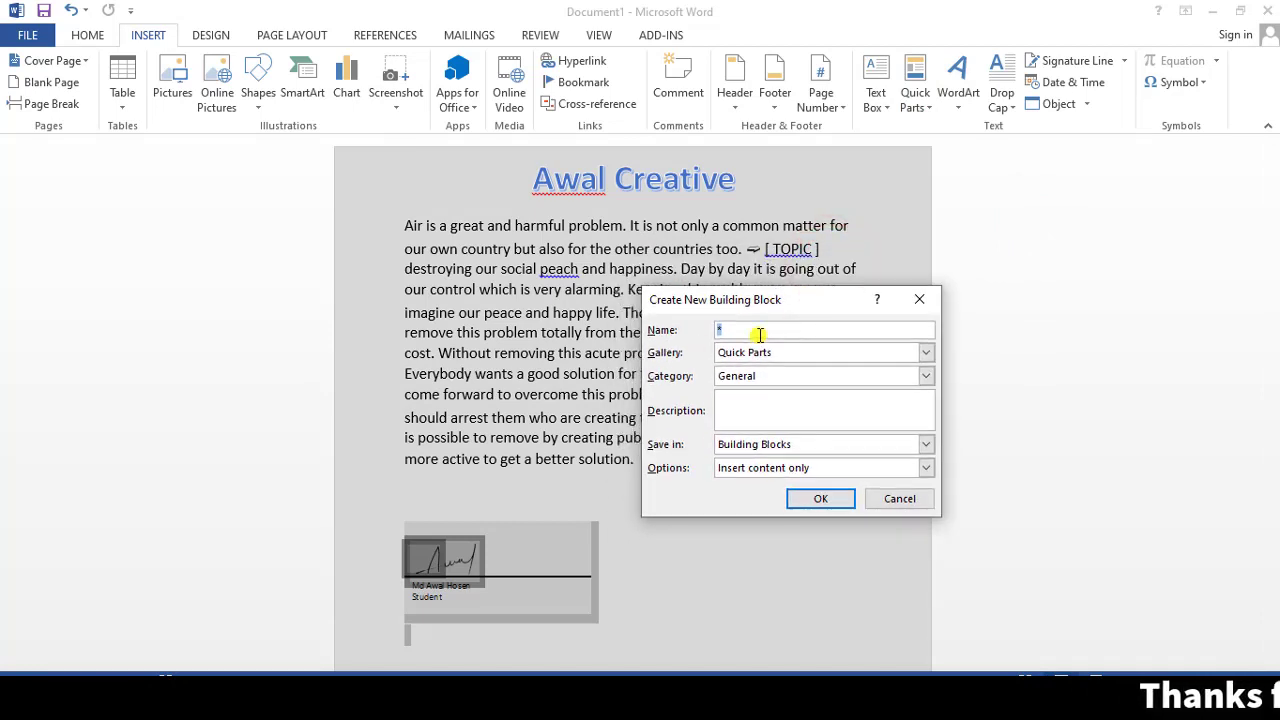
key(BackSpace)
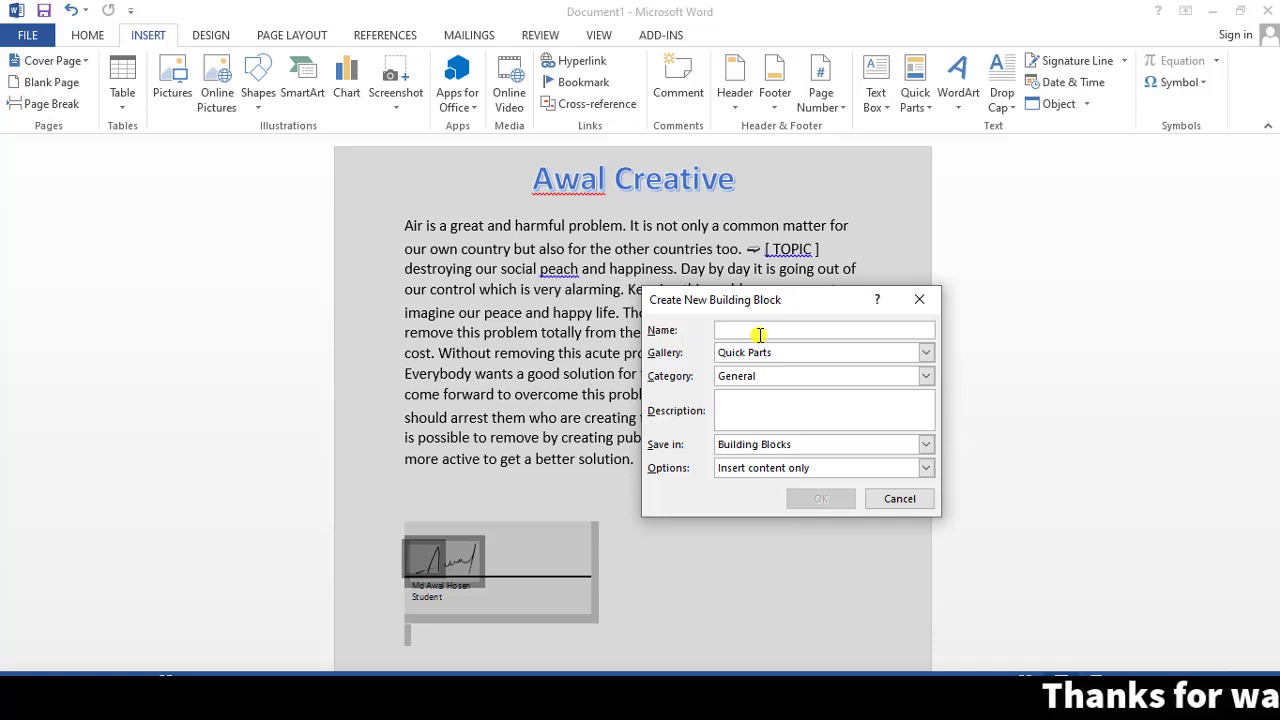
text(Signature Line)
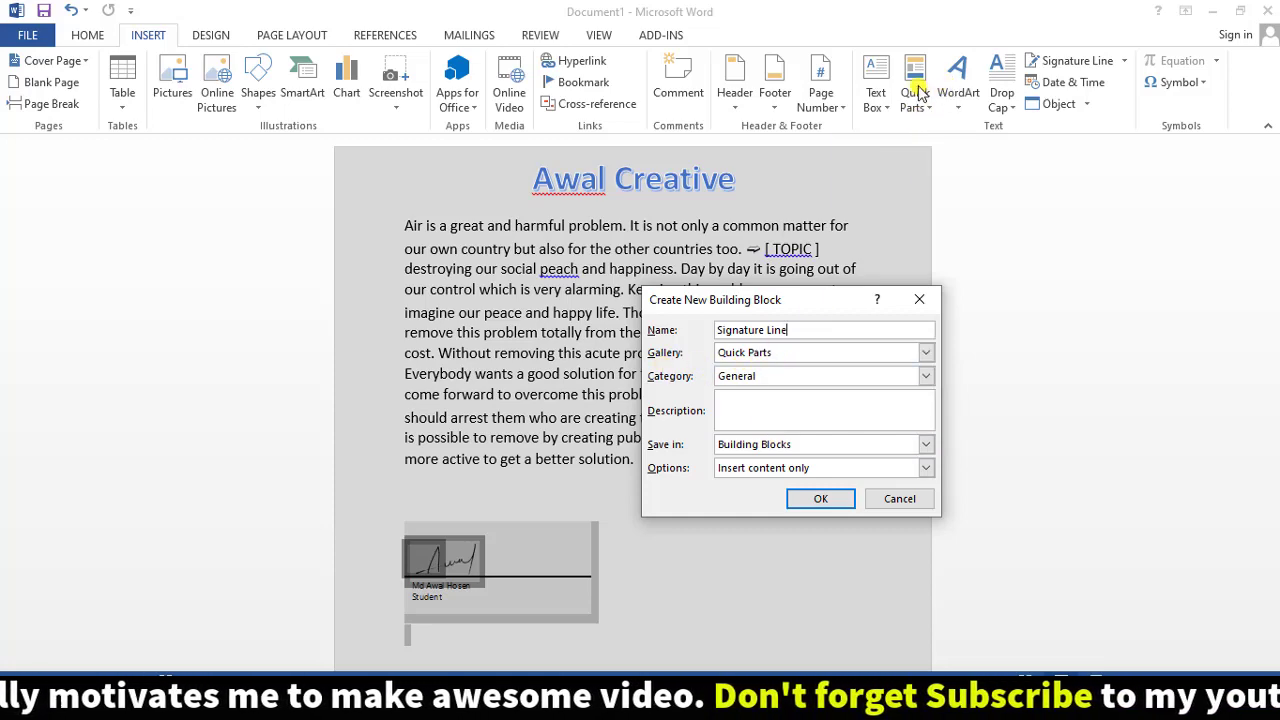
click(926, 353)
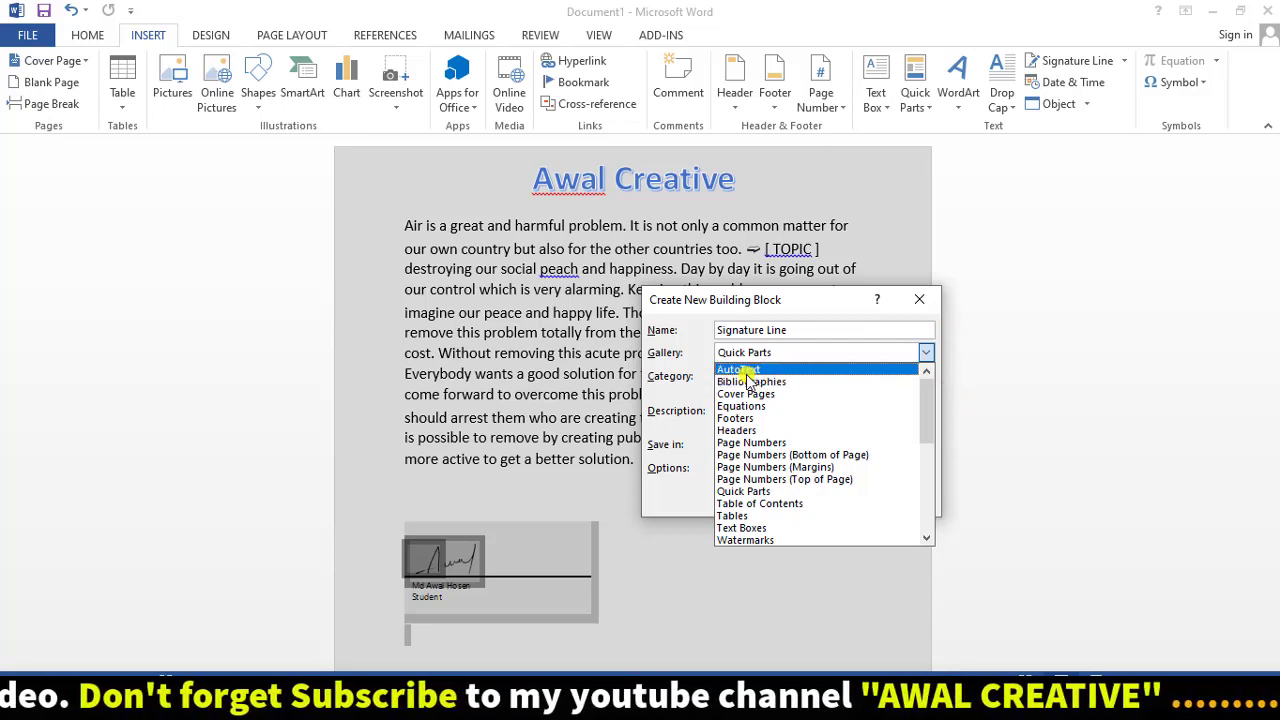
click(779, 369)
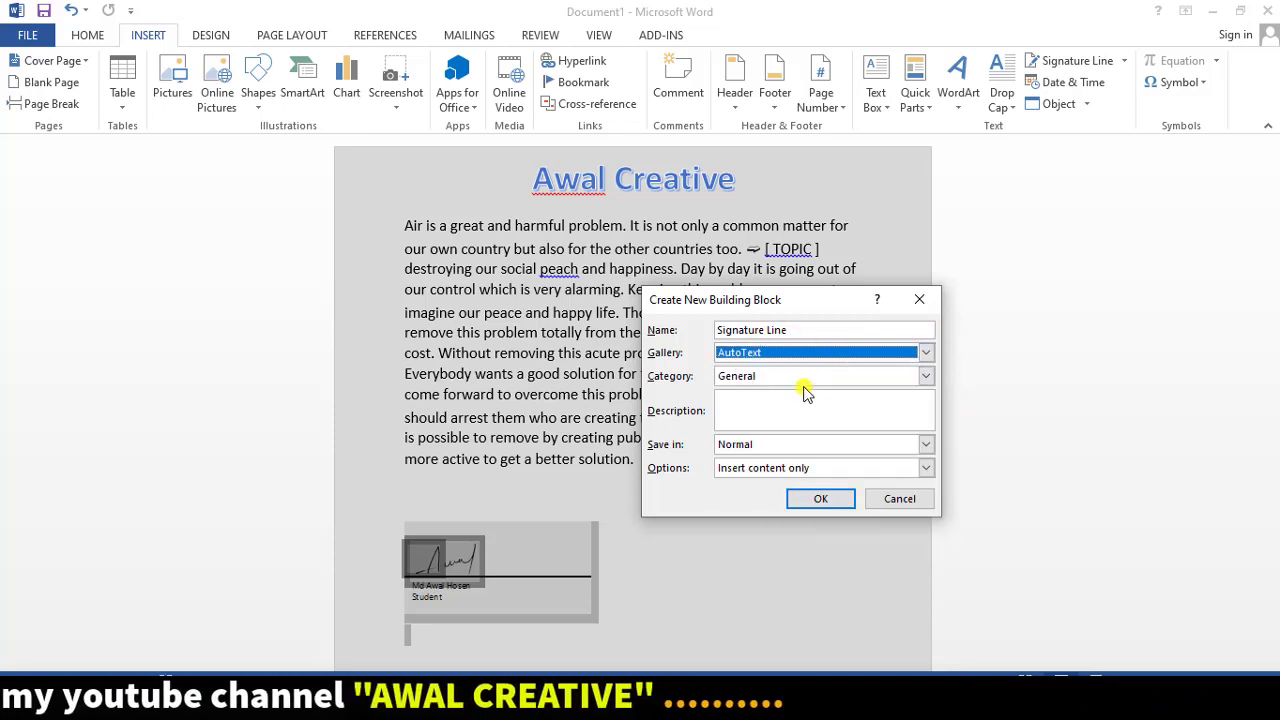
click(798, 377)
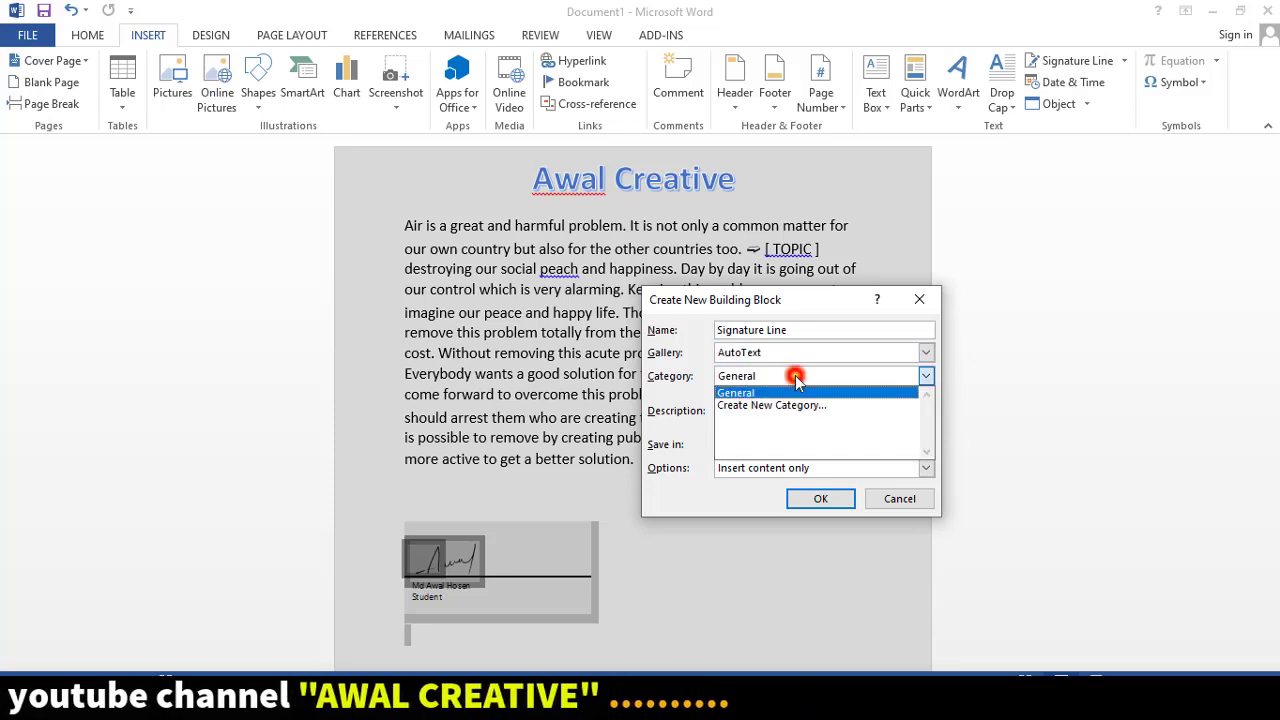
click(733, 392)
click(753, 414)
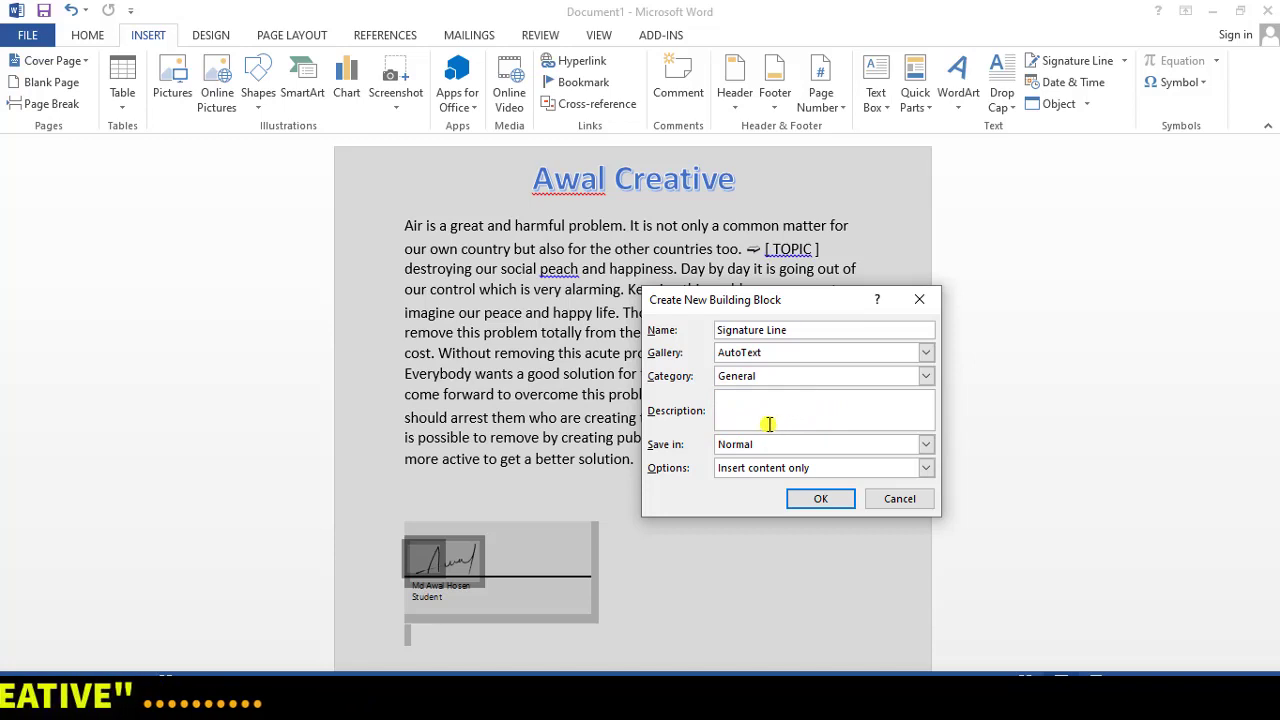
Create the Signature Line building block and insert it into the essay as a test.
click(822, 501)
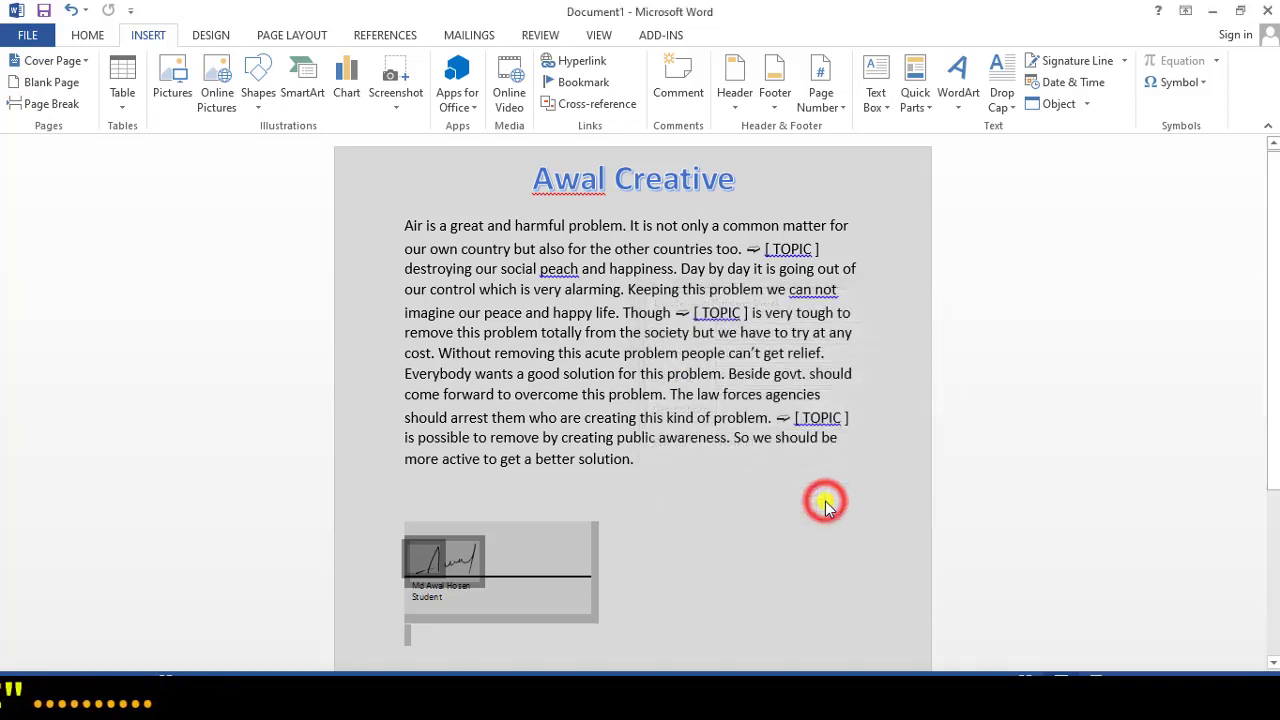
click(918, 104)
mouse_move(949, 128)
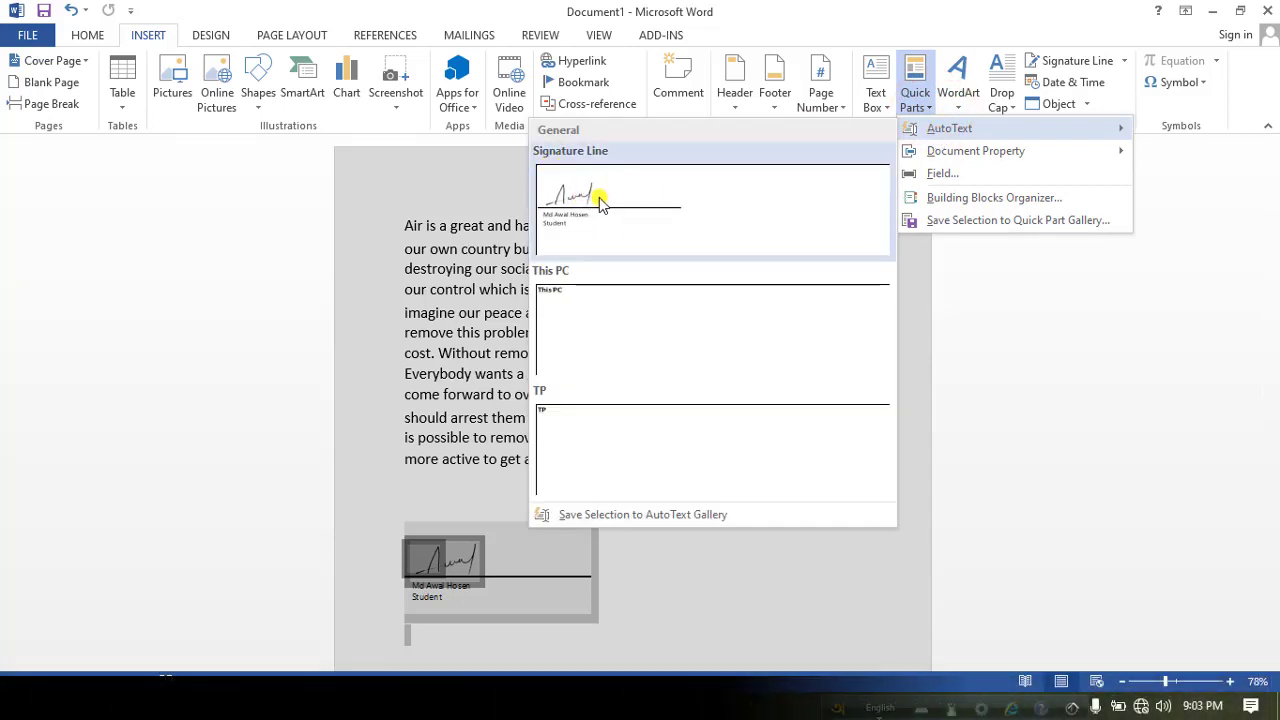
drag(600, 200, 530, 160)
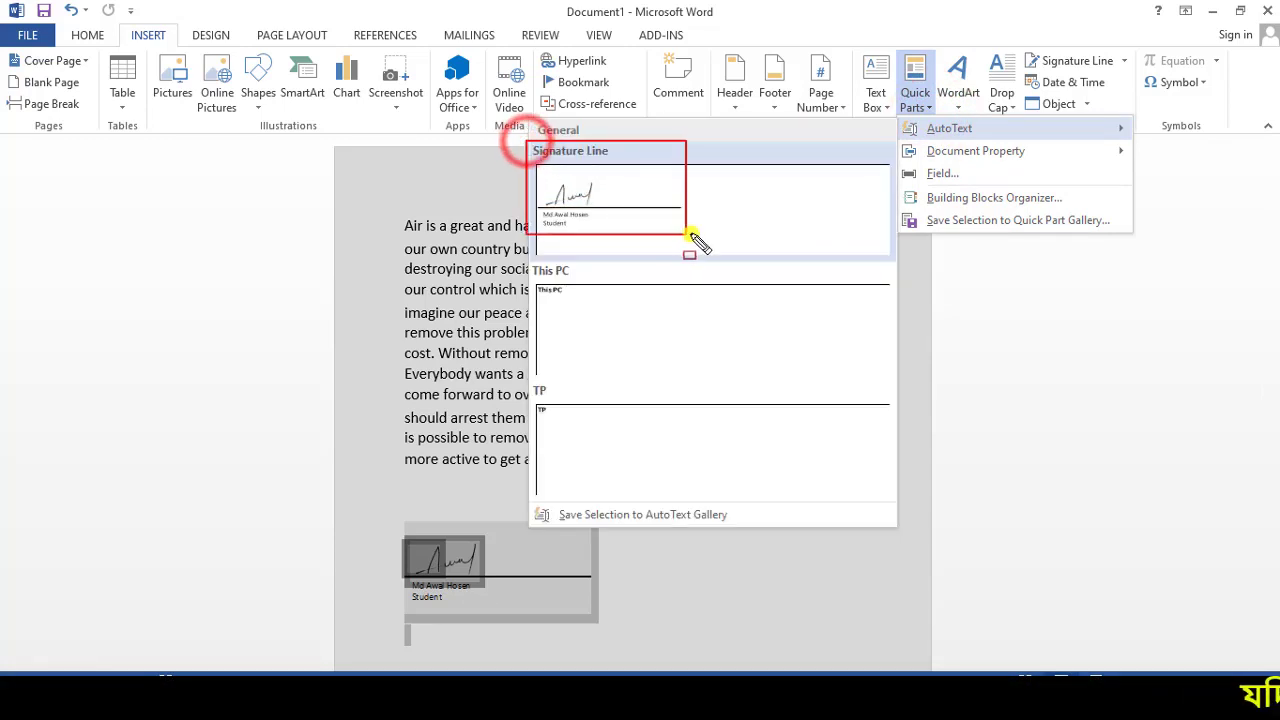
click(570, 190)
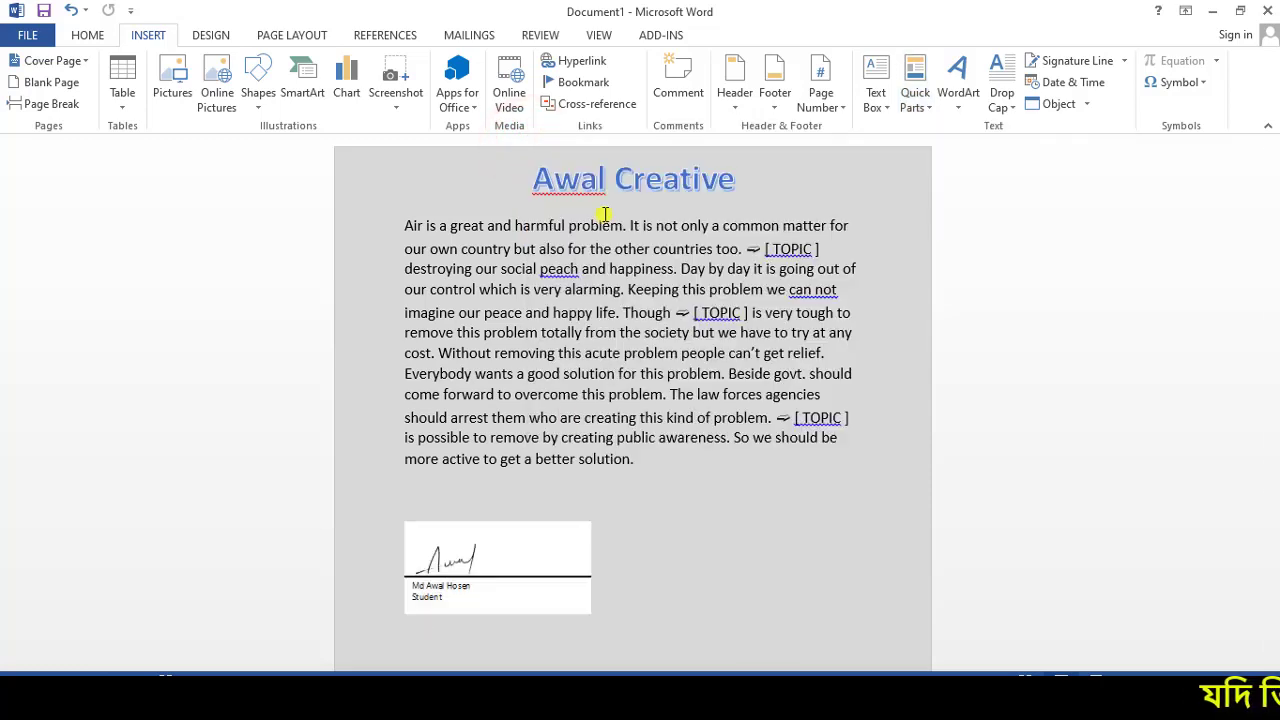
Delete the test-inserted signature picture.
scroll(486, 586, down, 1)
click(512, 524)
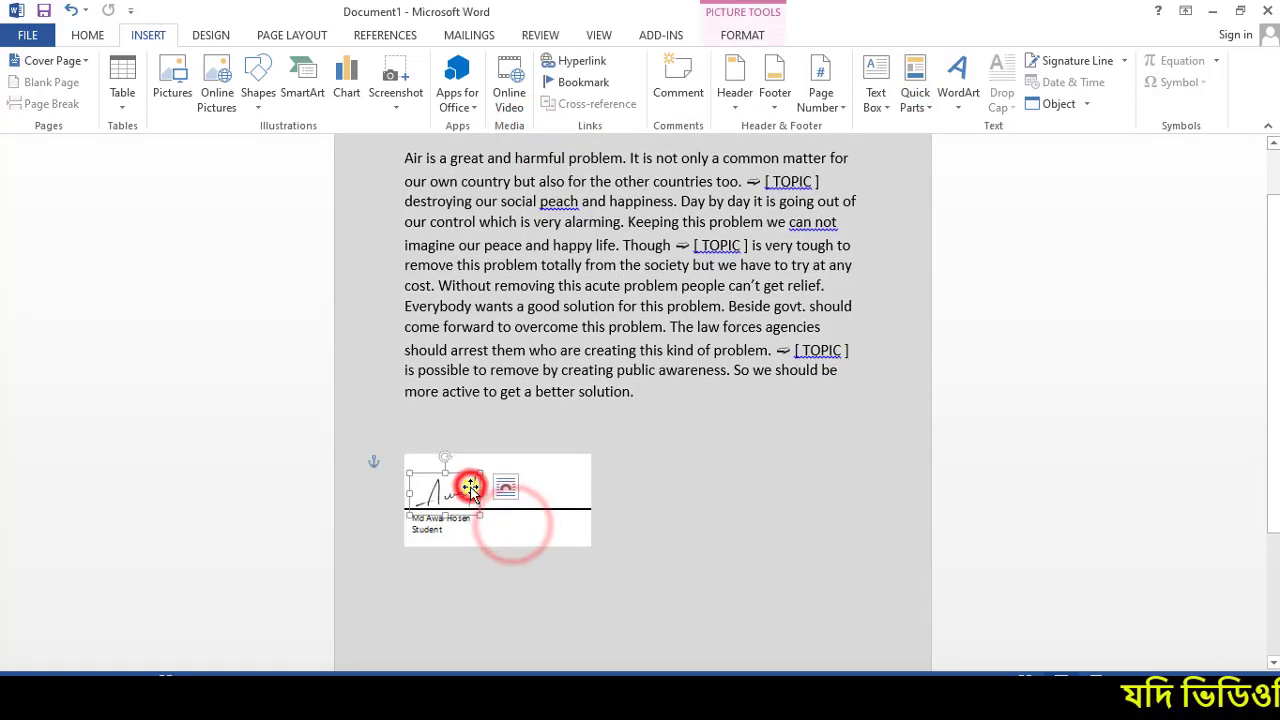
click(460, 519)
key(Delete)
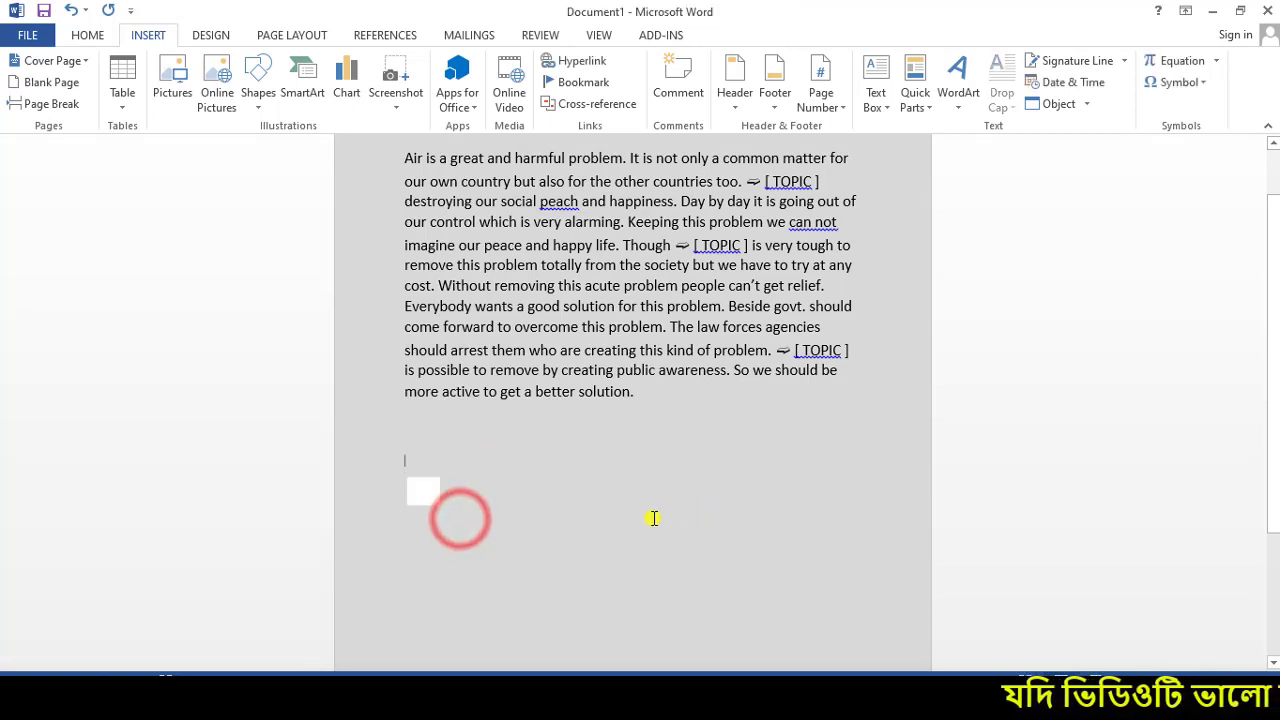
scroll(603, 517, up, 1)
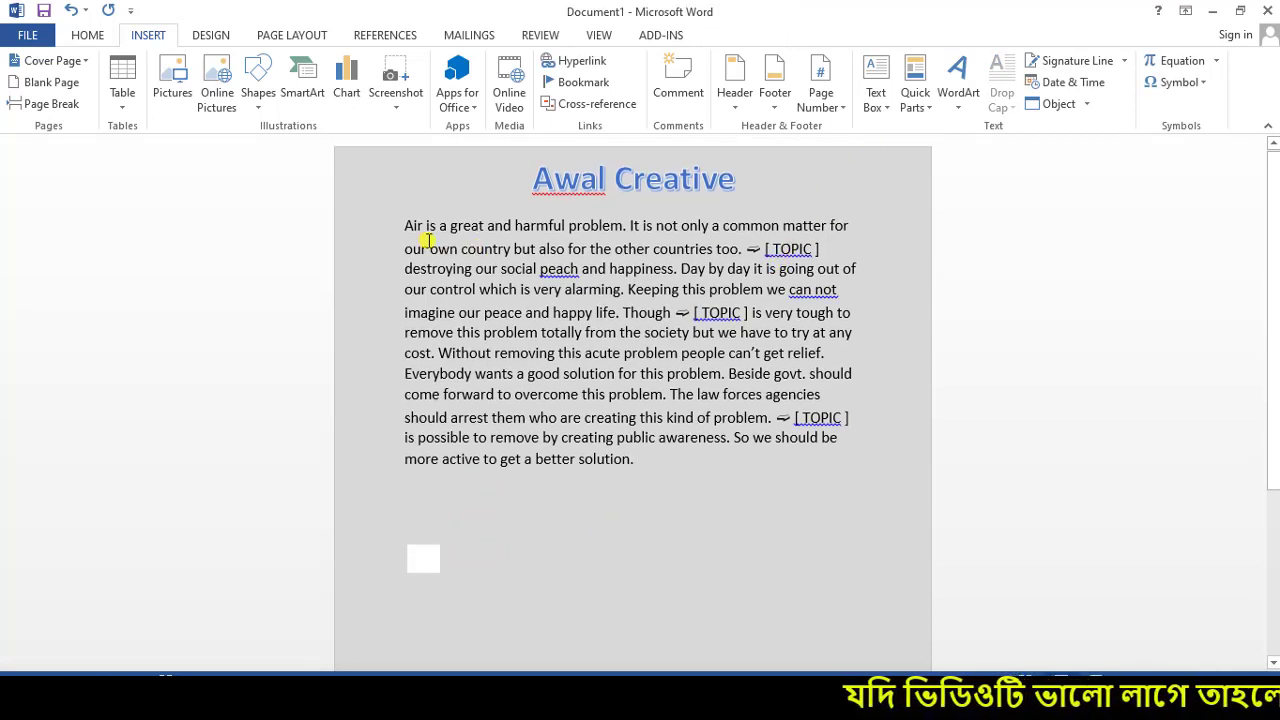
click(401, 220)
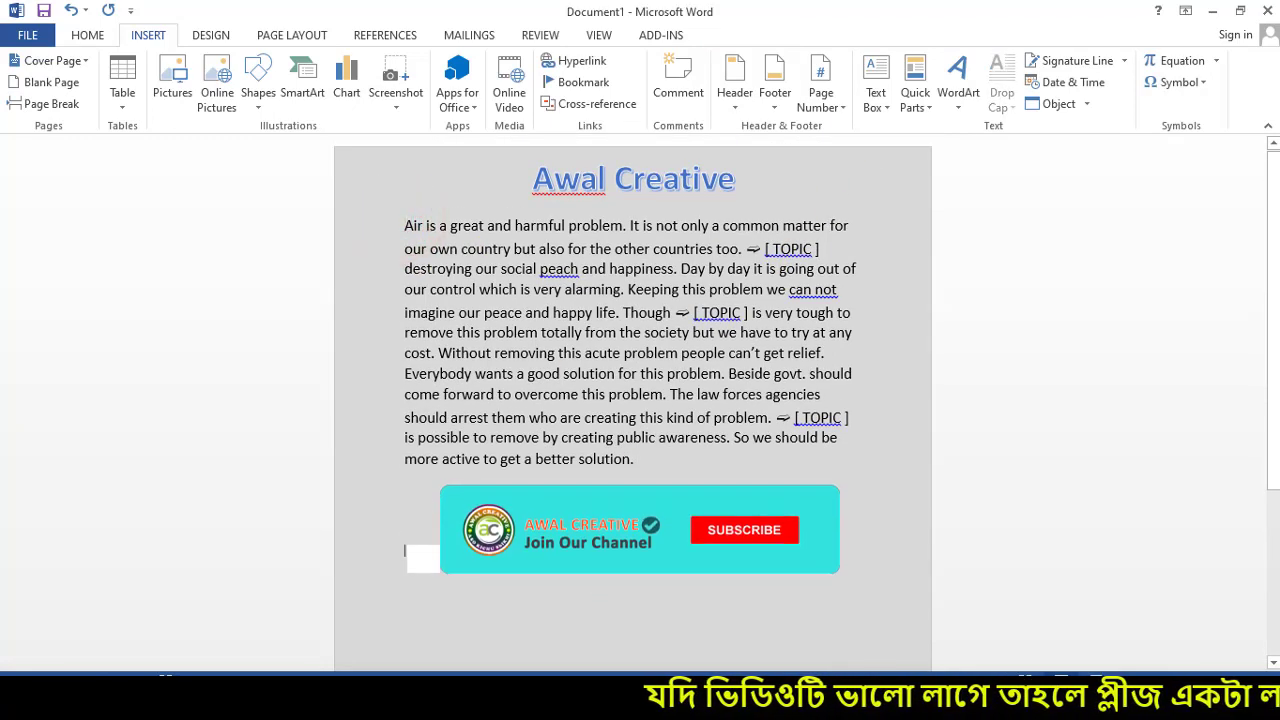
click(562, 575)
scroll(633, 400, down, 1)
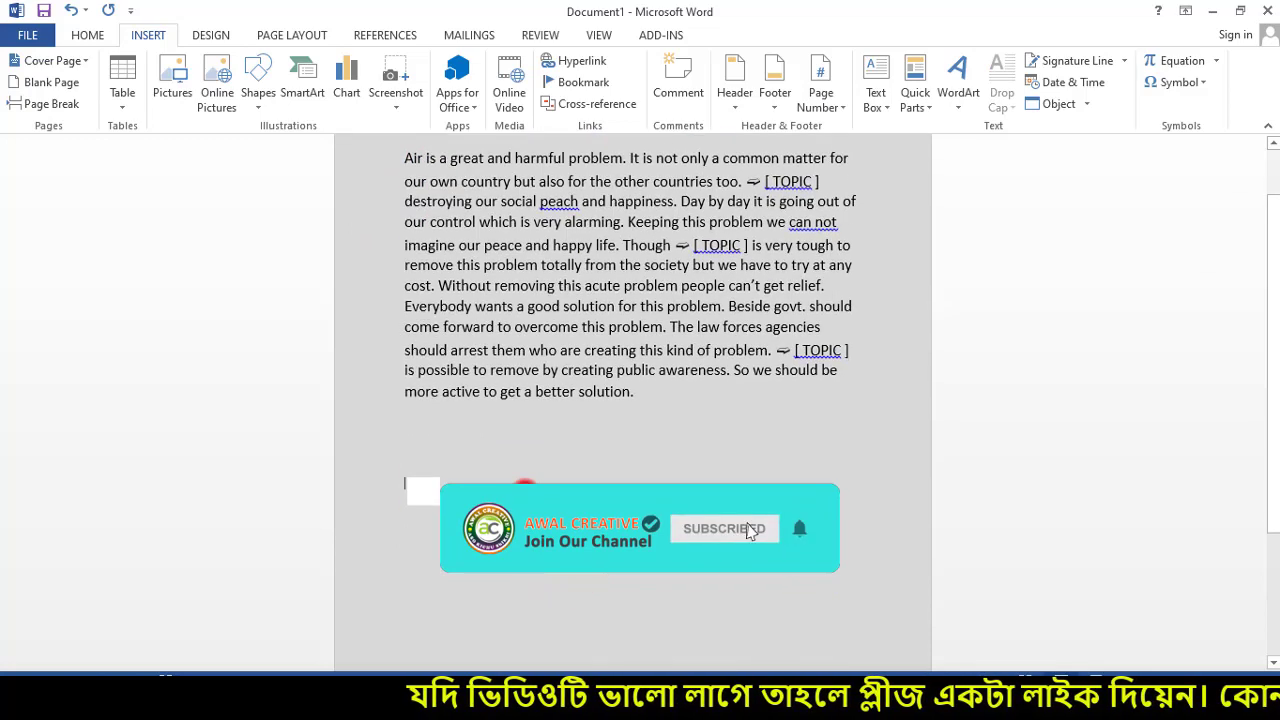
Add a blank line below the paragraph and delete the leftover small white box.
click(688, 414)
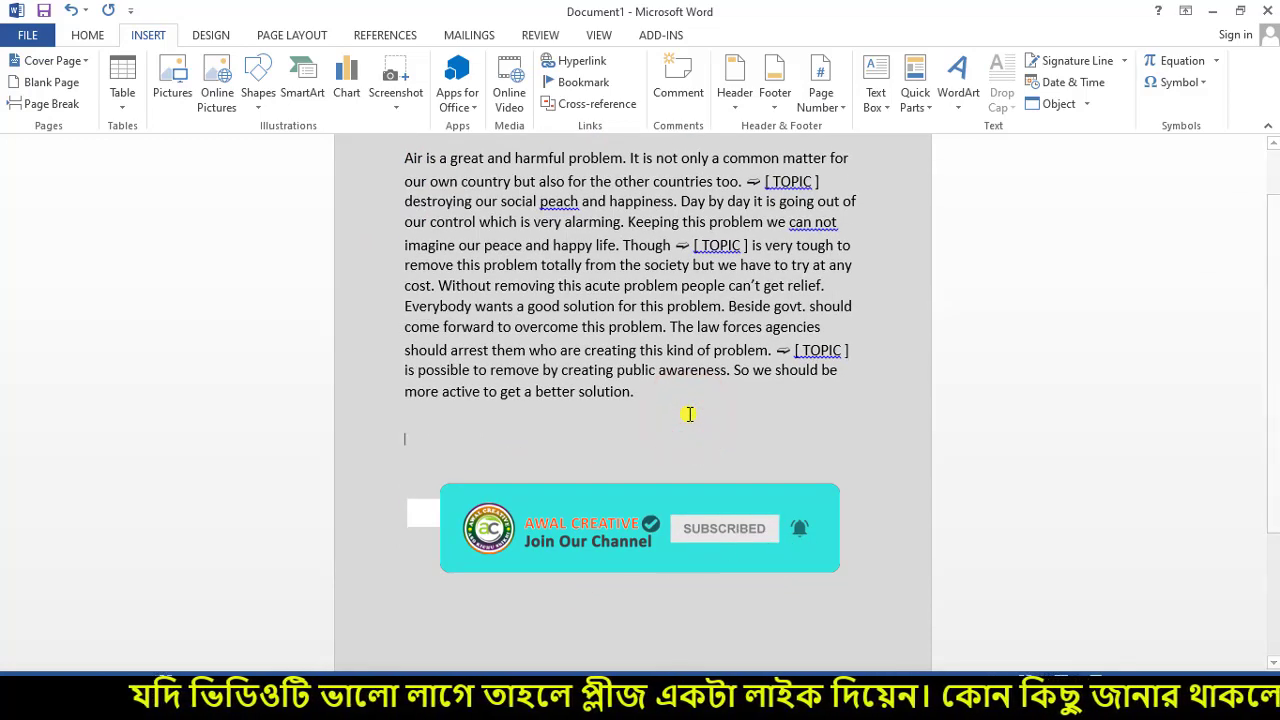
key(Return)
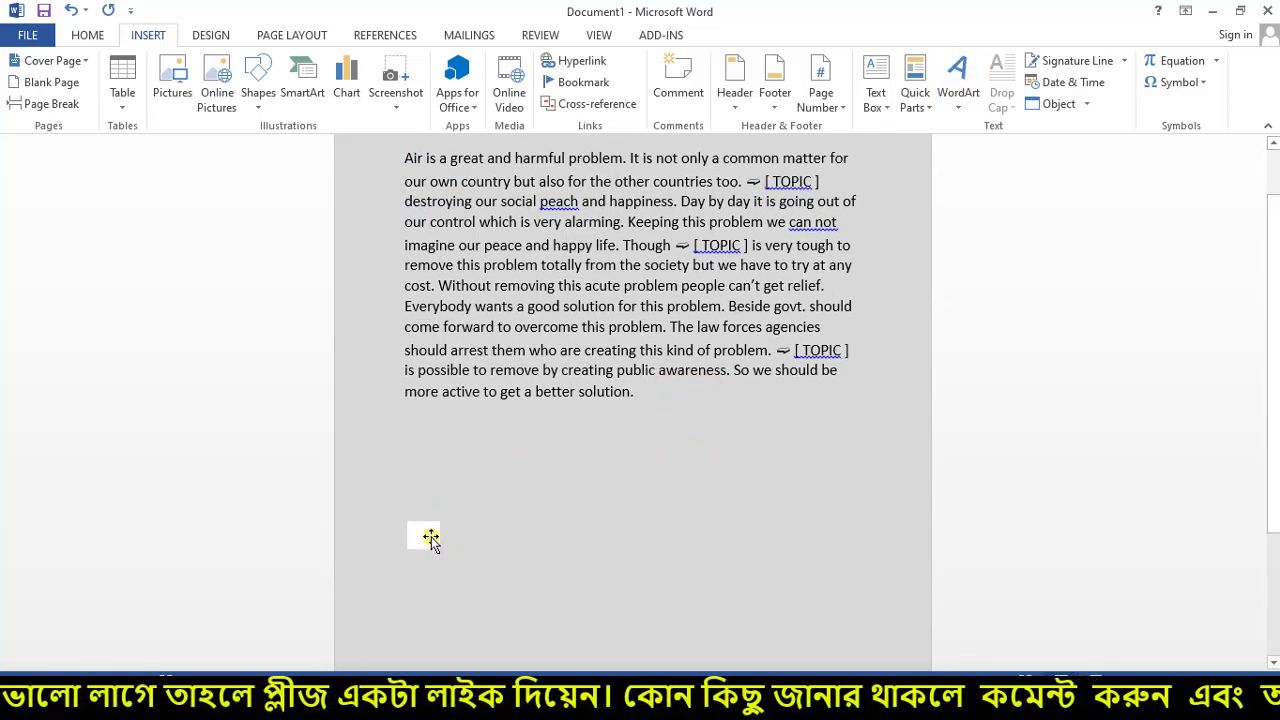
click(430, 538)
key(Delete)
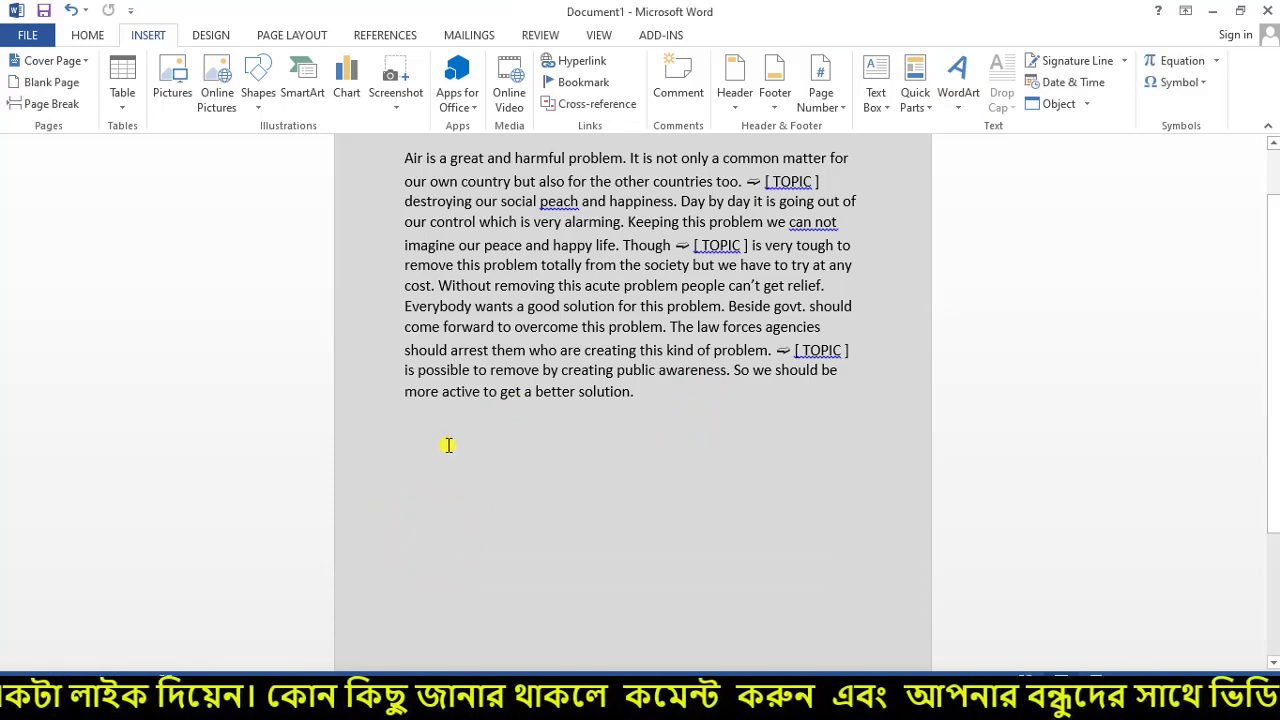
Insert the saved Signature Line block on the empty line below the paragraph.
click(448, 445)
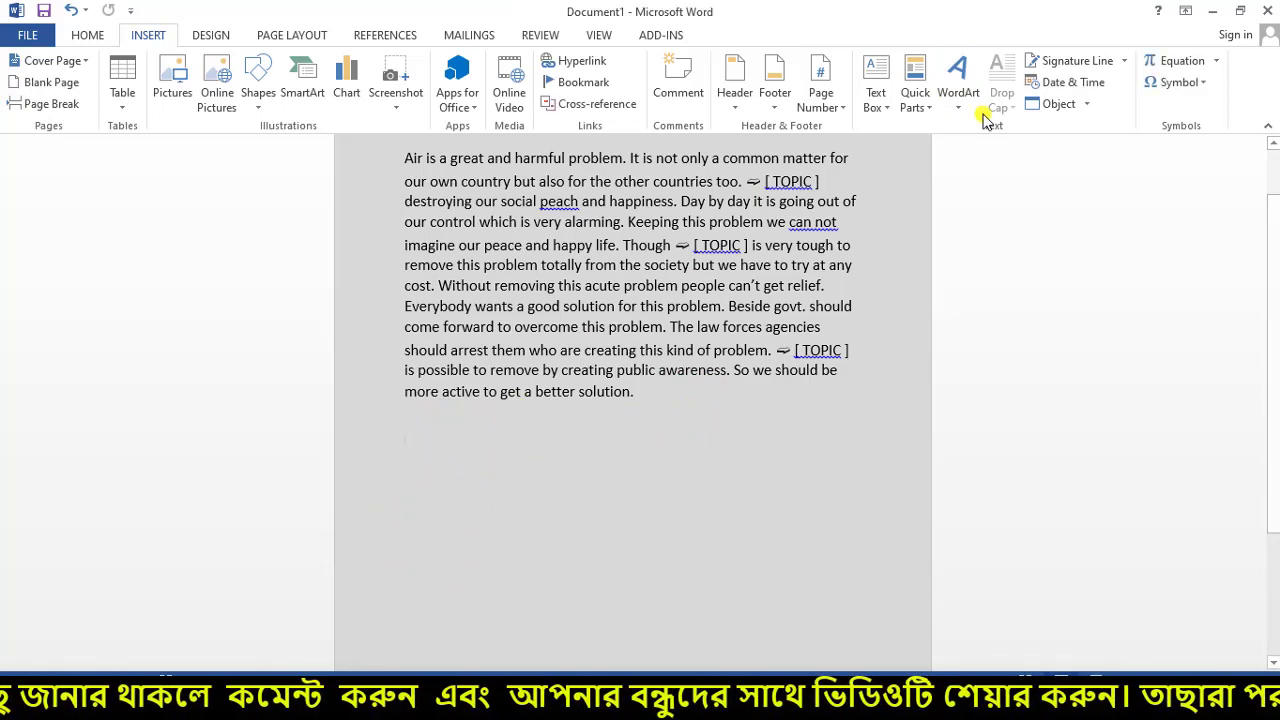
click(915, 95)
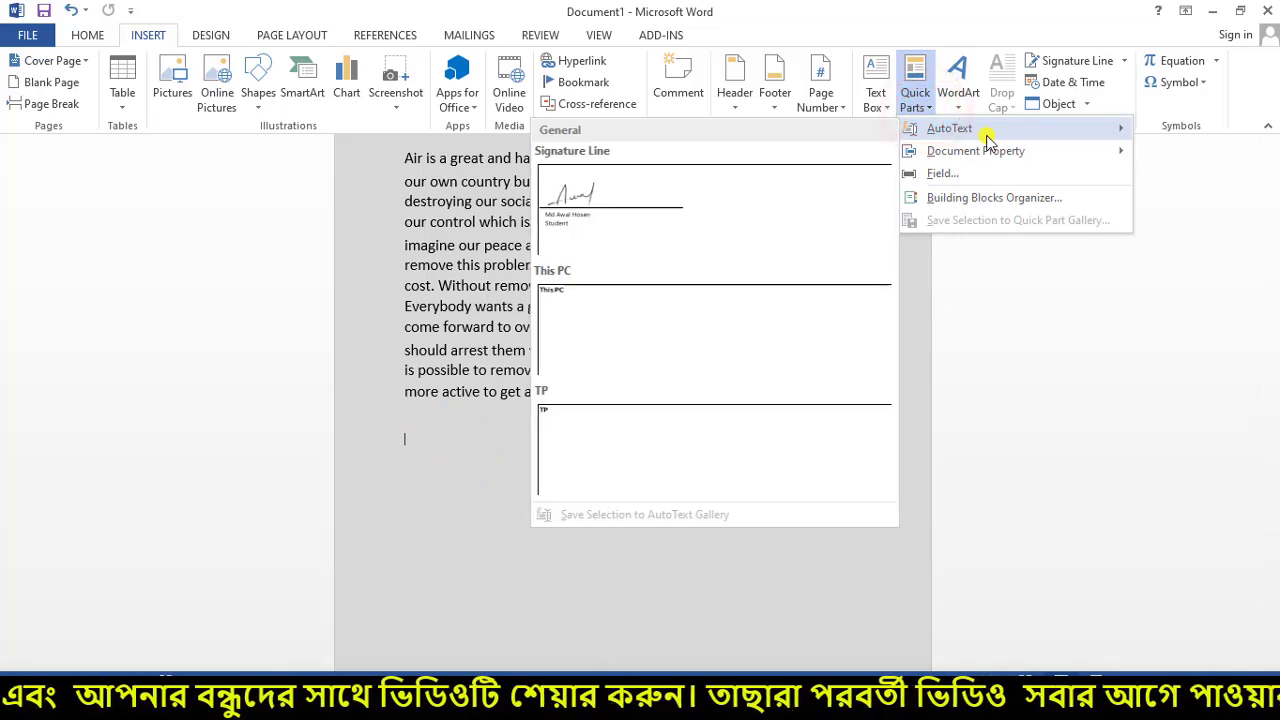
click(631, 200)
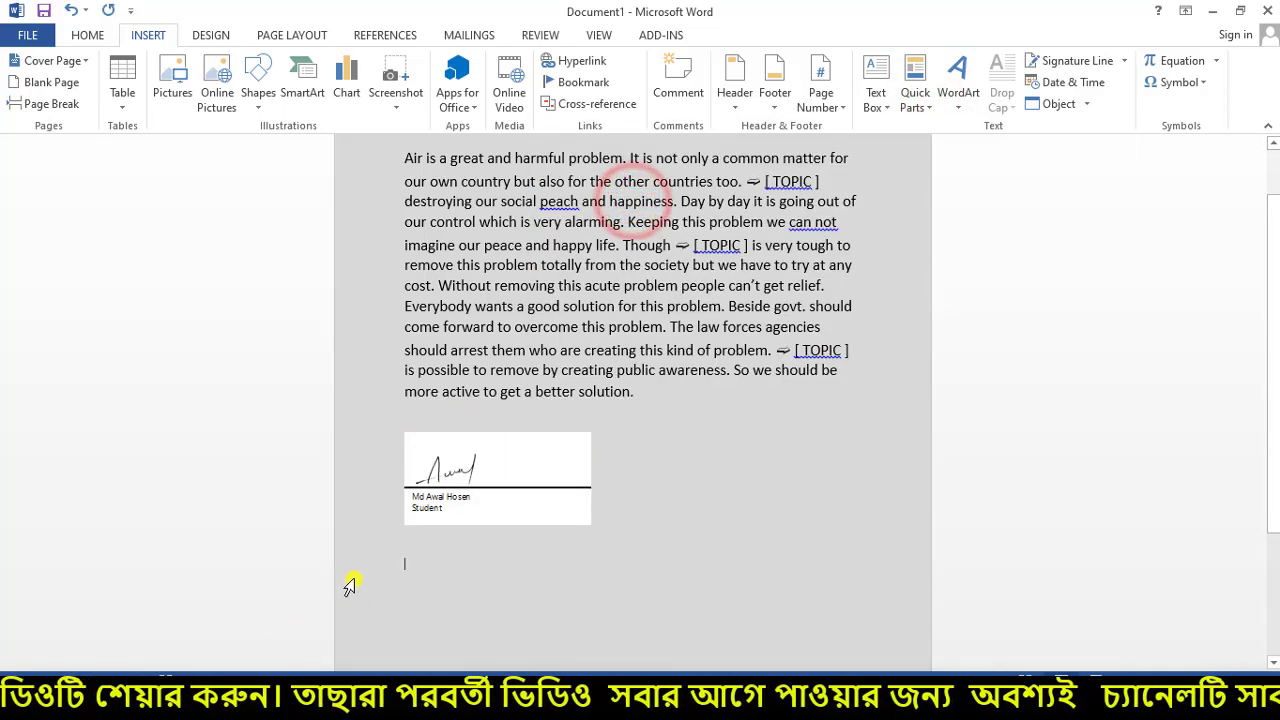
scroll(543, 470, down, 2)
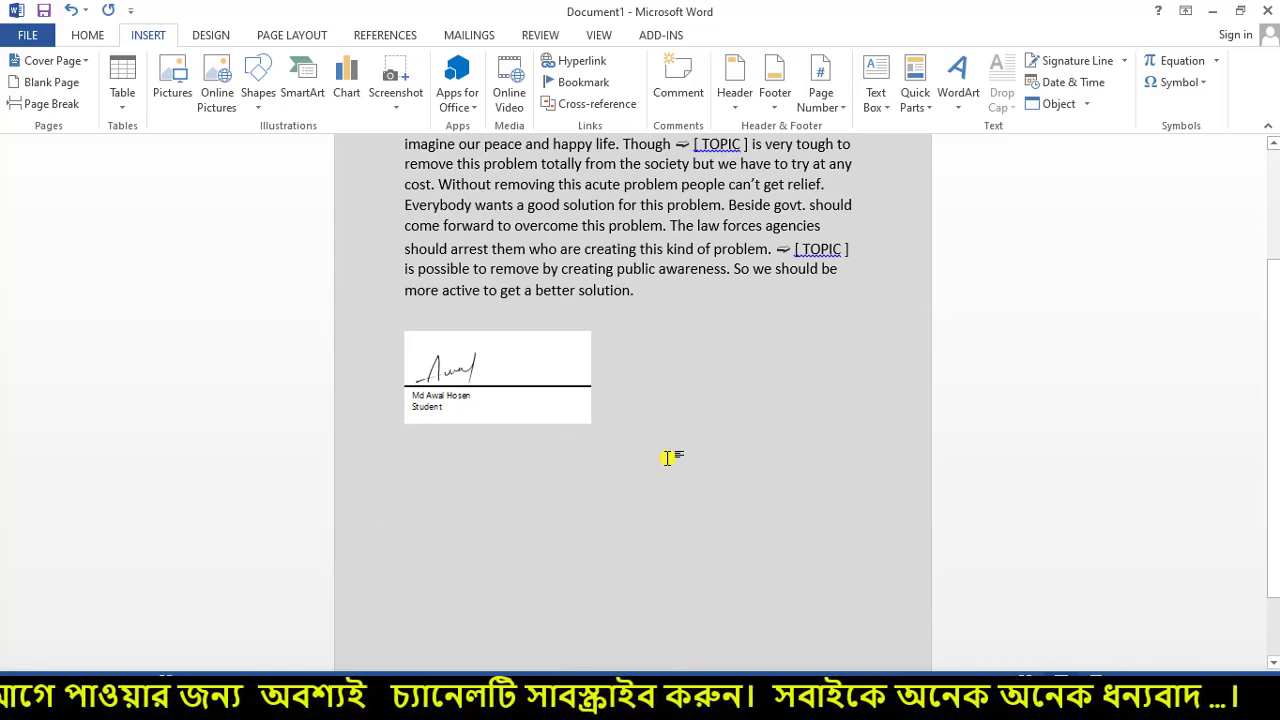
Remove the inserted signature block below the paragraph, including the scribble and blank signature box.
scroll(667, 458, up, 2)
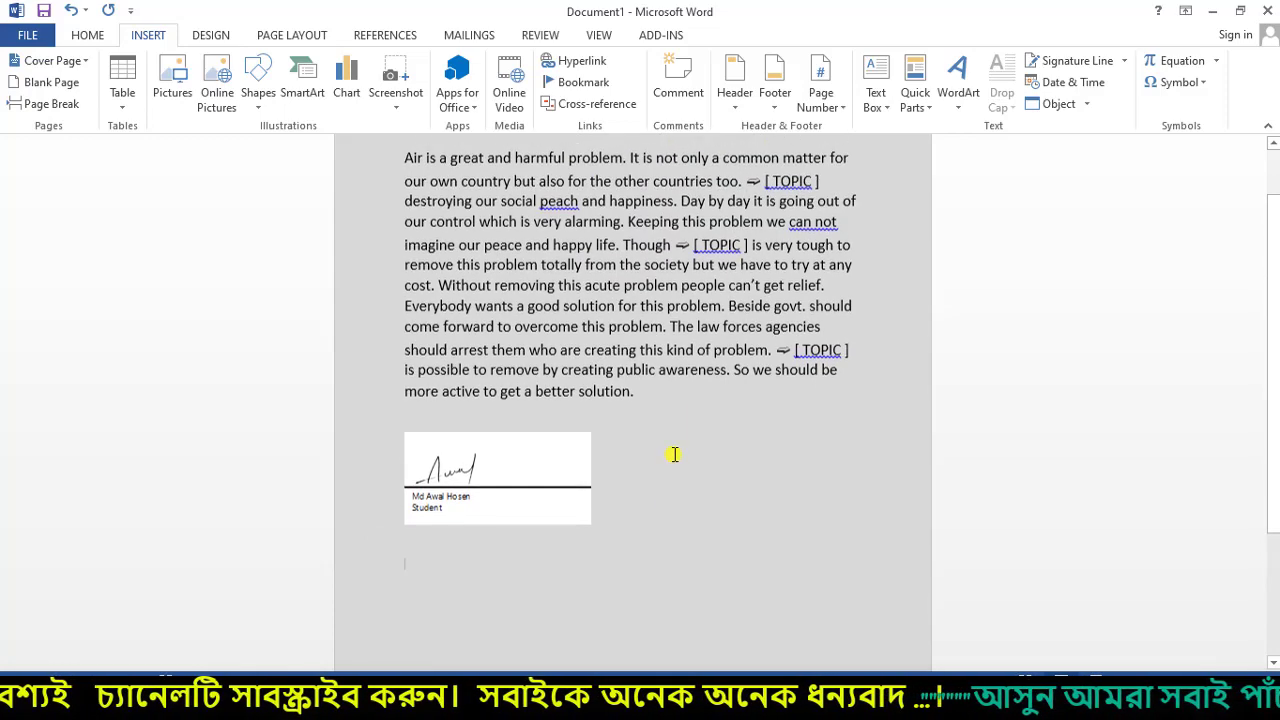
scroll(674, 451, up, 1)
scroll(674, 463, down, 2)
scroll(626, 520, down, 1)
click(542, 409)
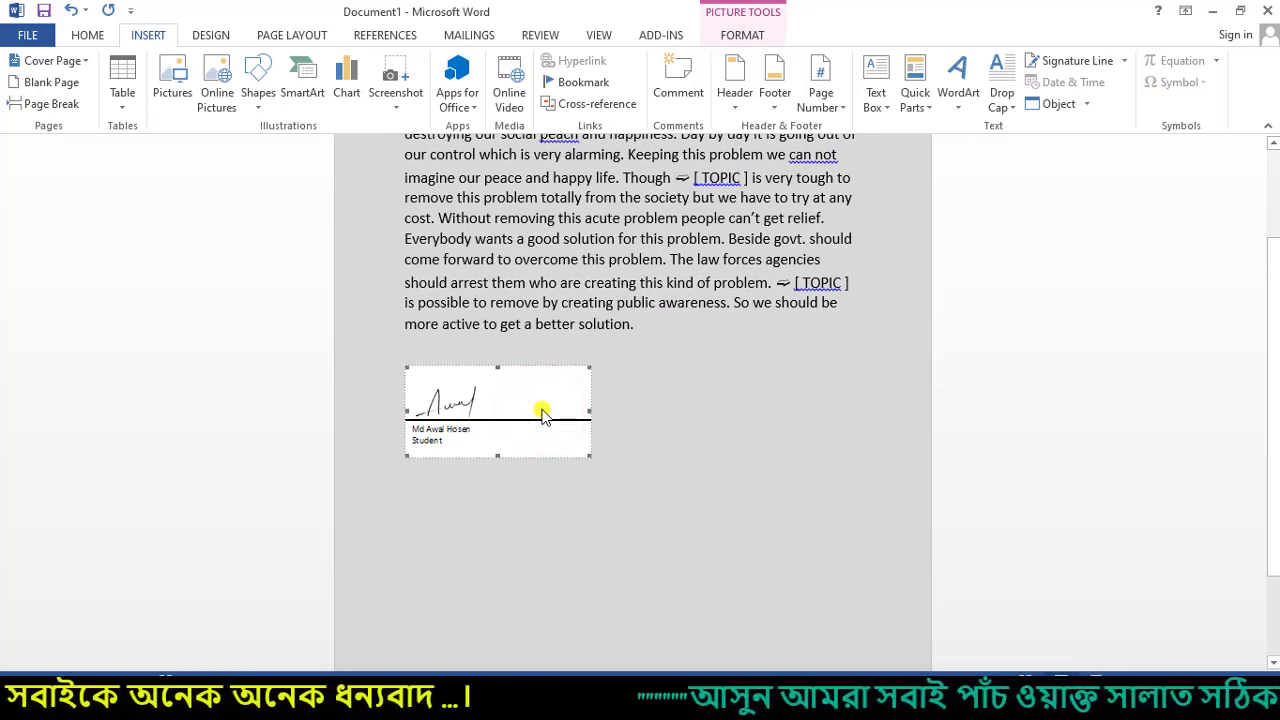
click(915, 95)
mouse_move(960, 128)
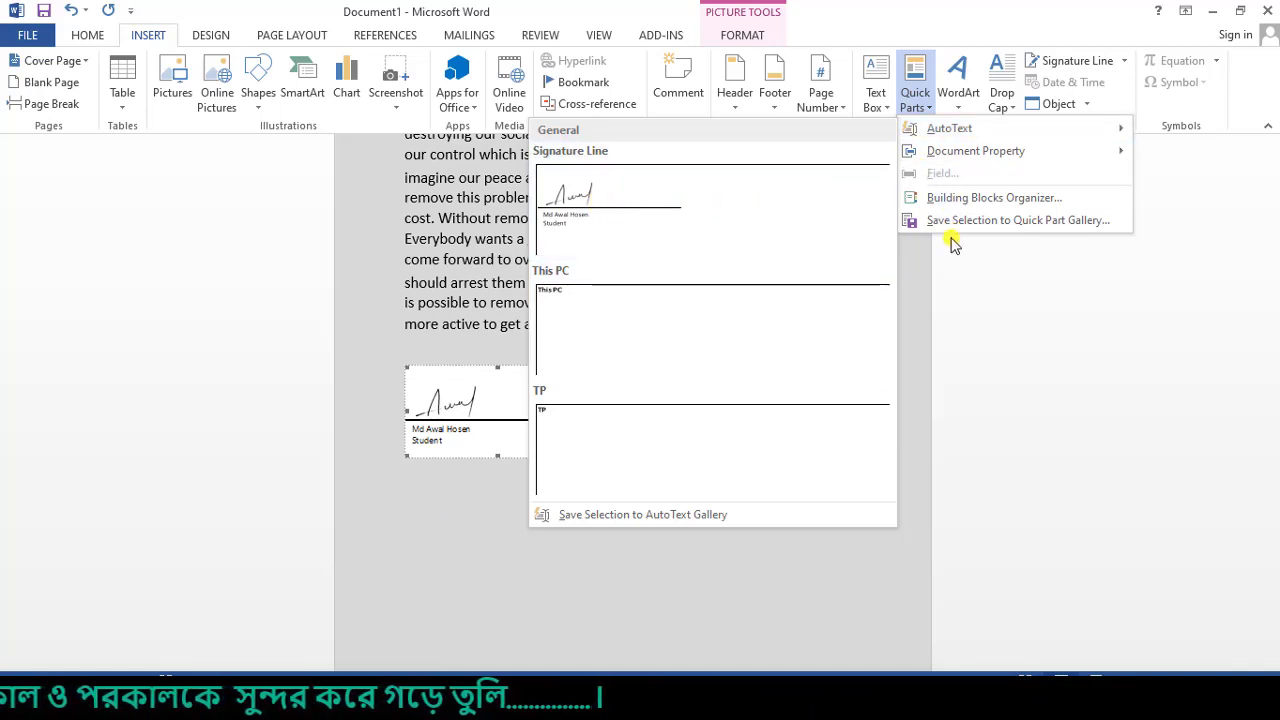
click(483, 420)
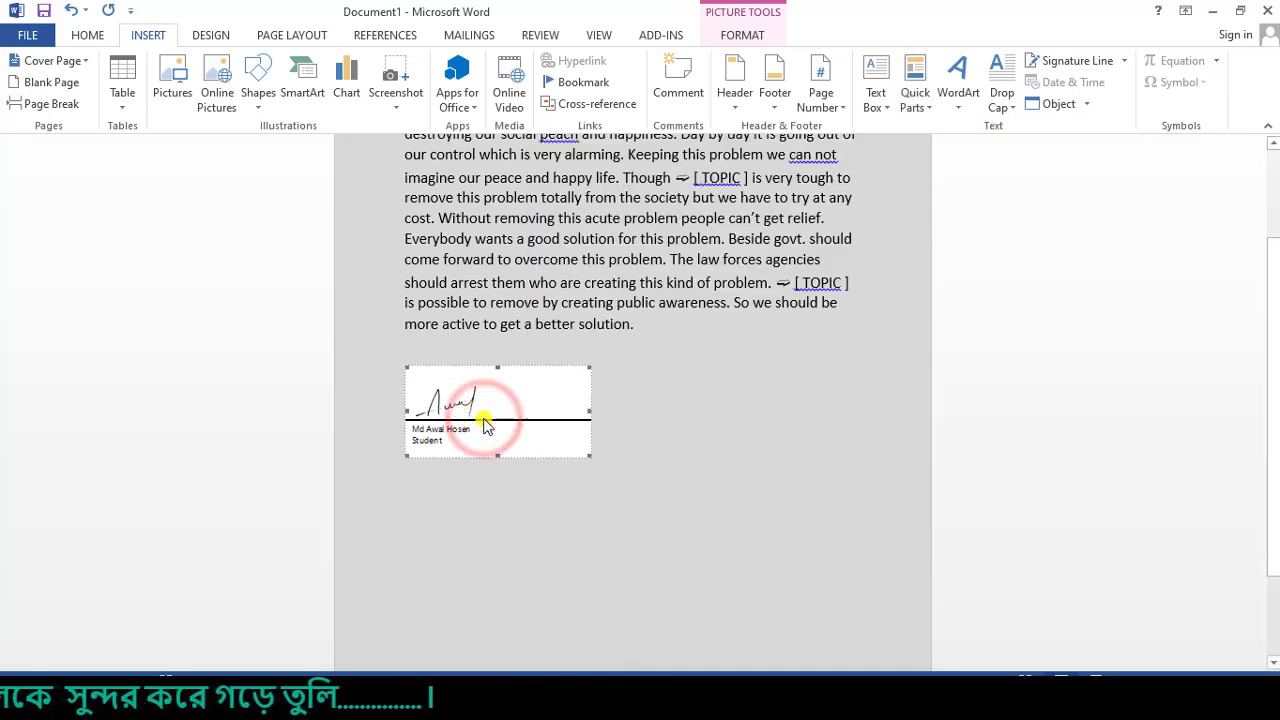
key(ctrl+z)
click(433, 399)
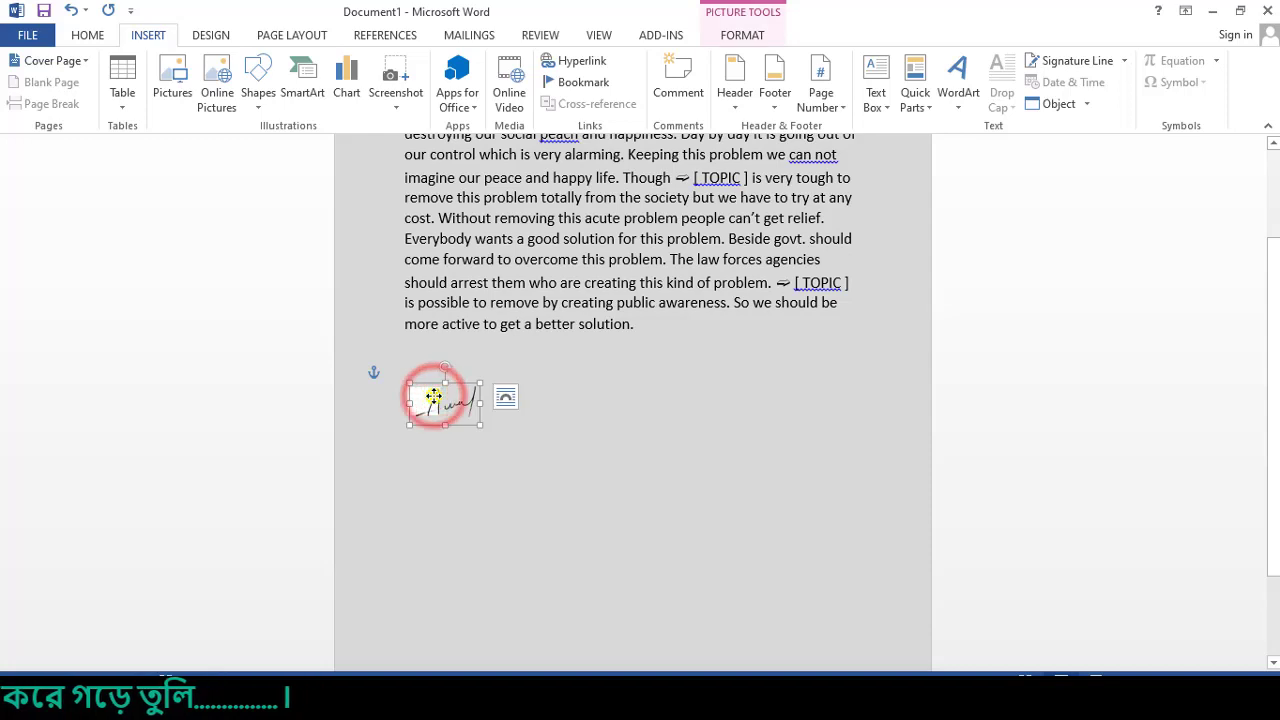
key(ctrl+z)
click(433, 399)
key(ctrl+z)
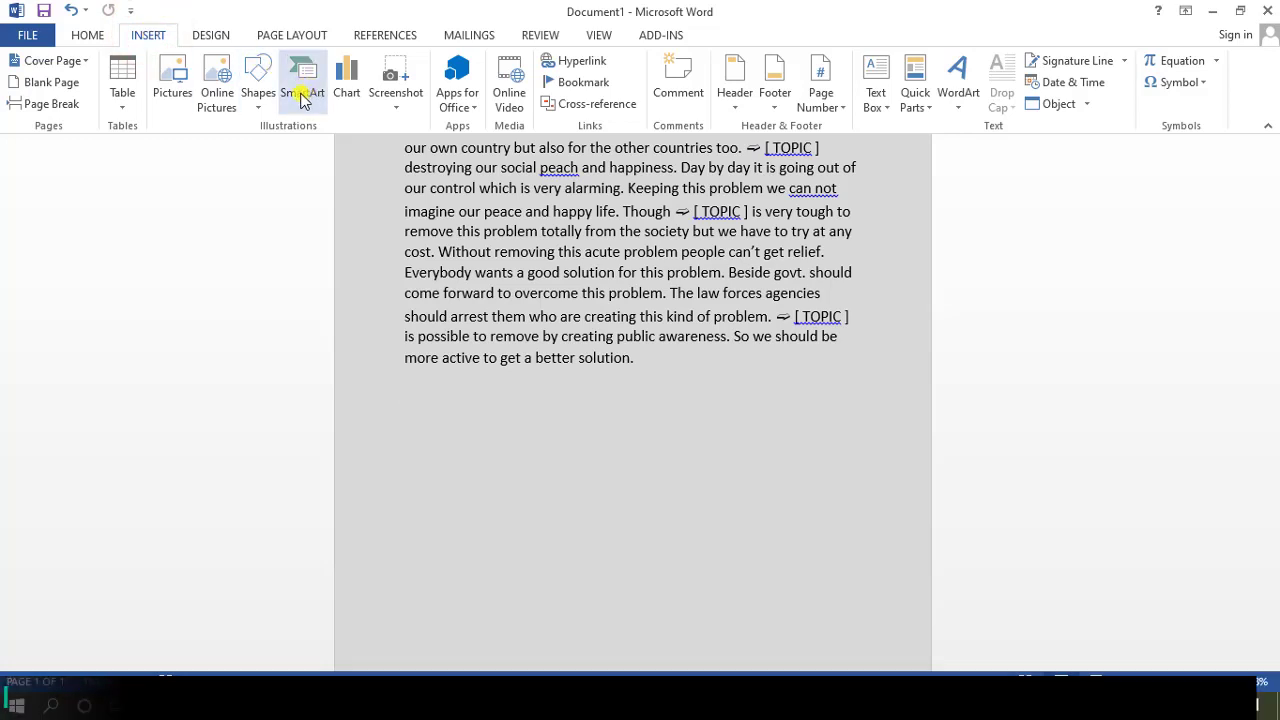
Draw a straight horizontal line below the essay.
click(258, 95)
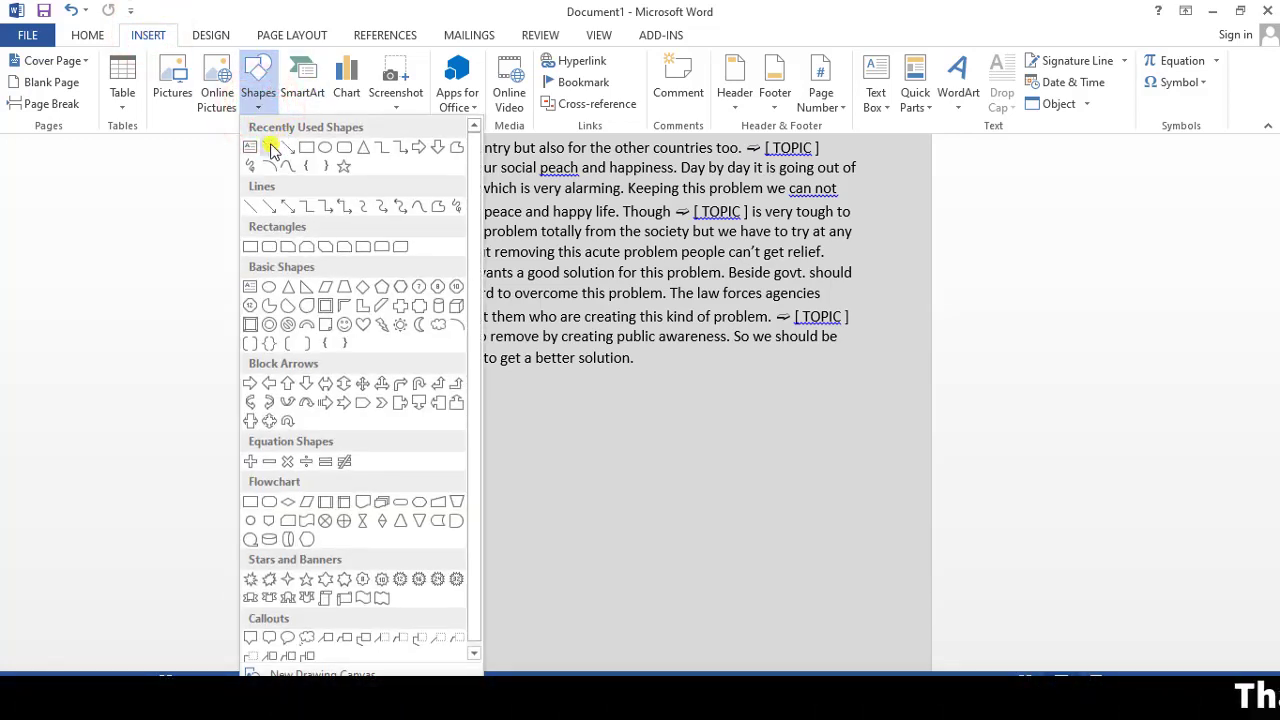
click(252, 206)
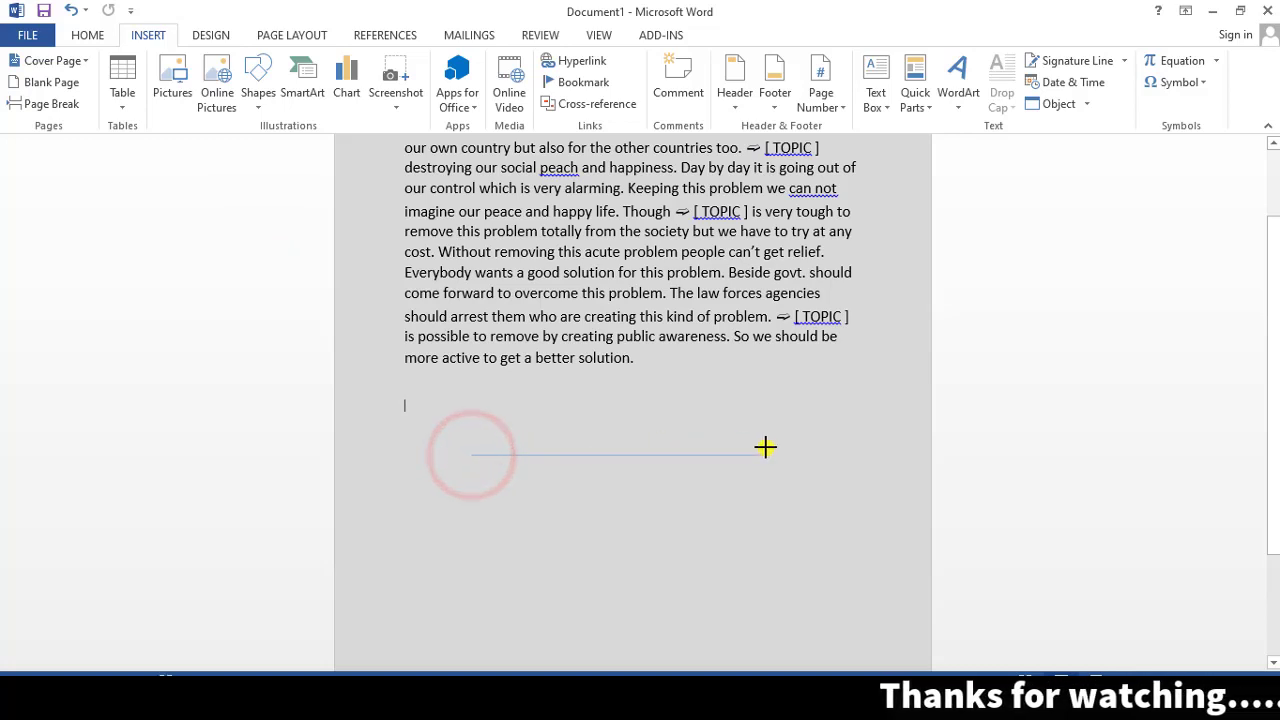
drag(475, 455, 766, 455)
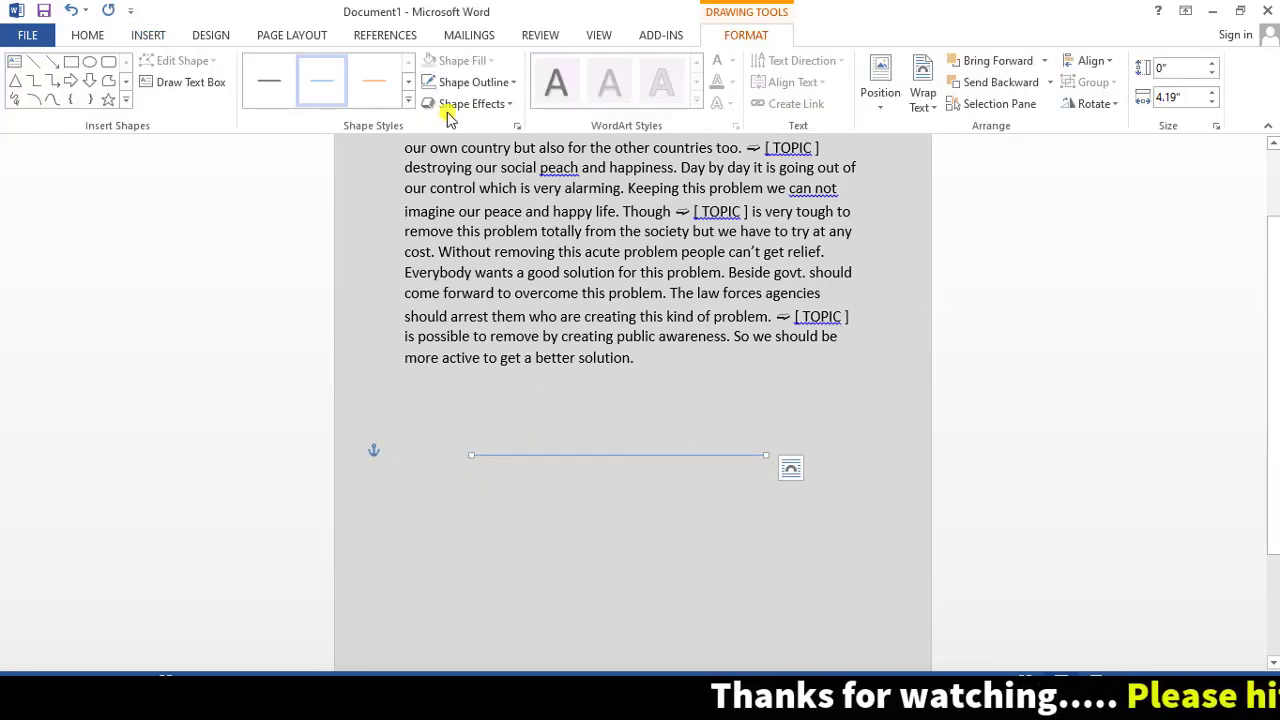
Make the line 3 pt thick, shorten it to 3.31", and move it under the last paragraph.
click(510, 82)
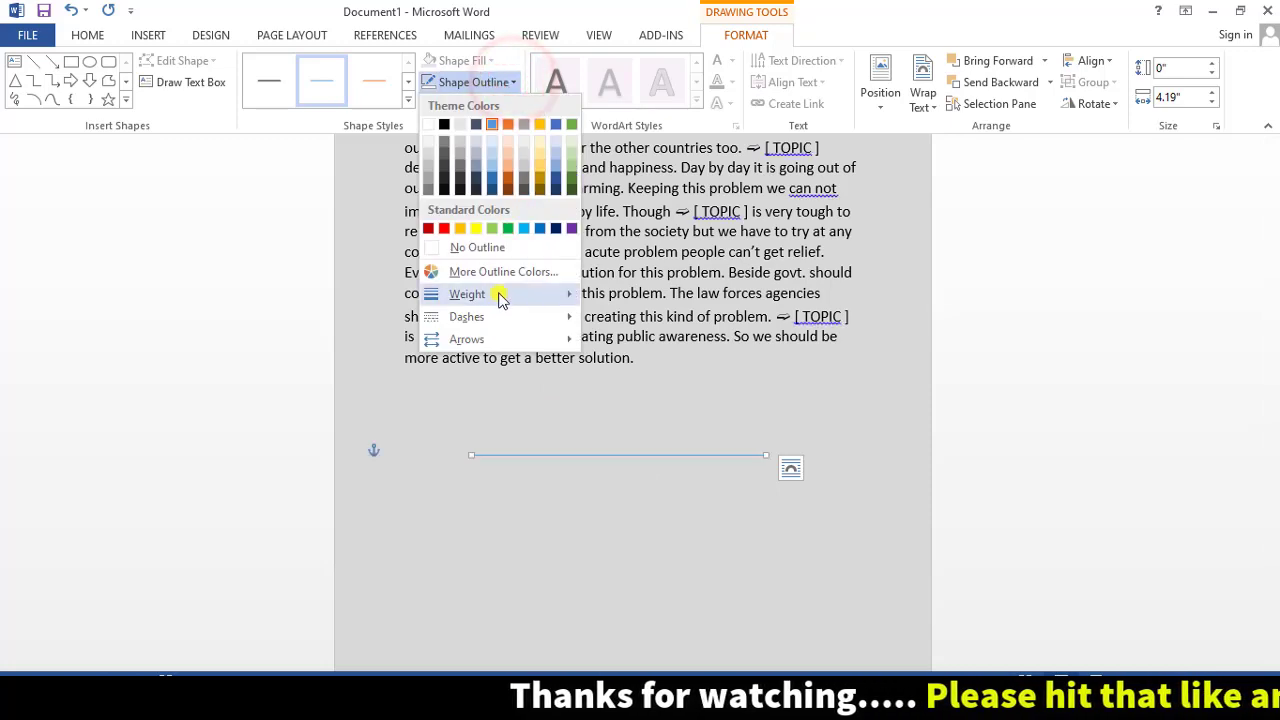
mouse_move(467, 294)
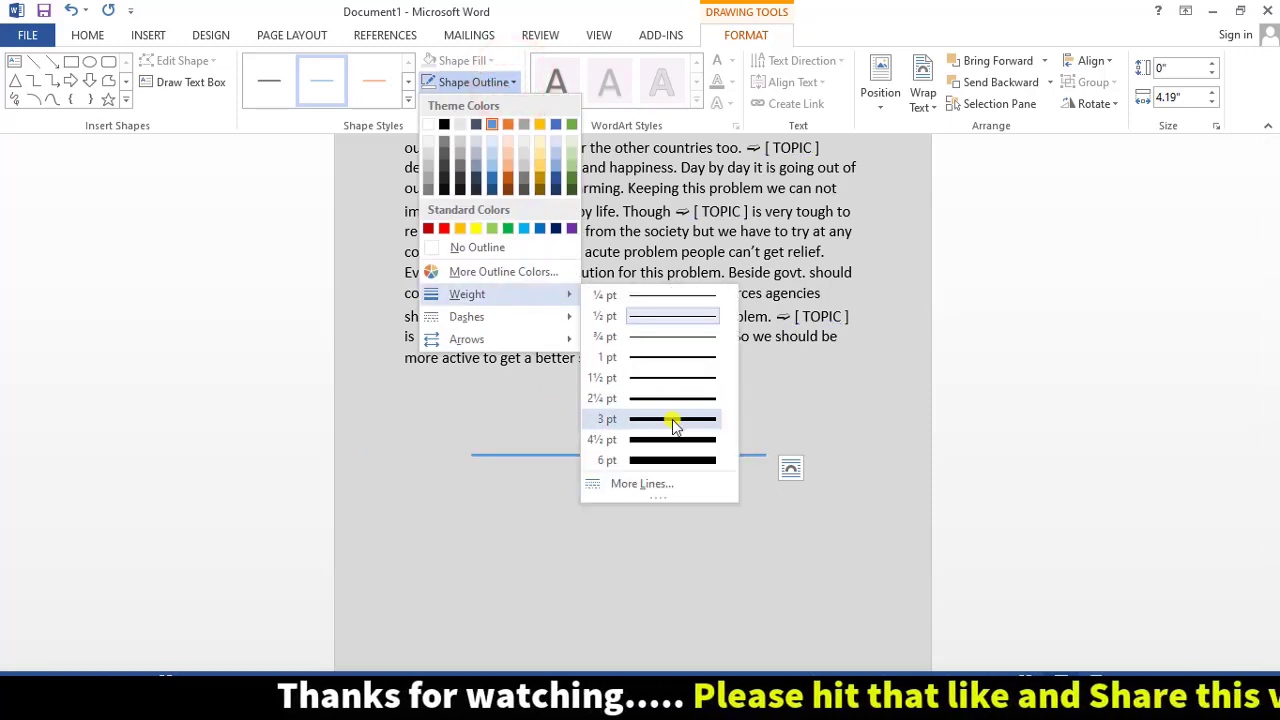
click(672, 419)
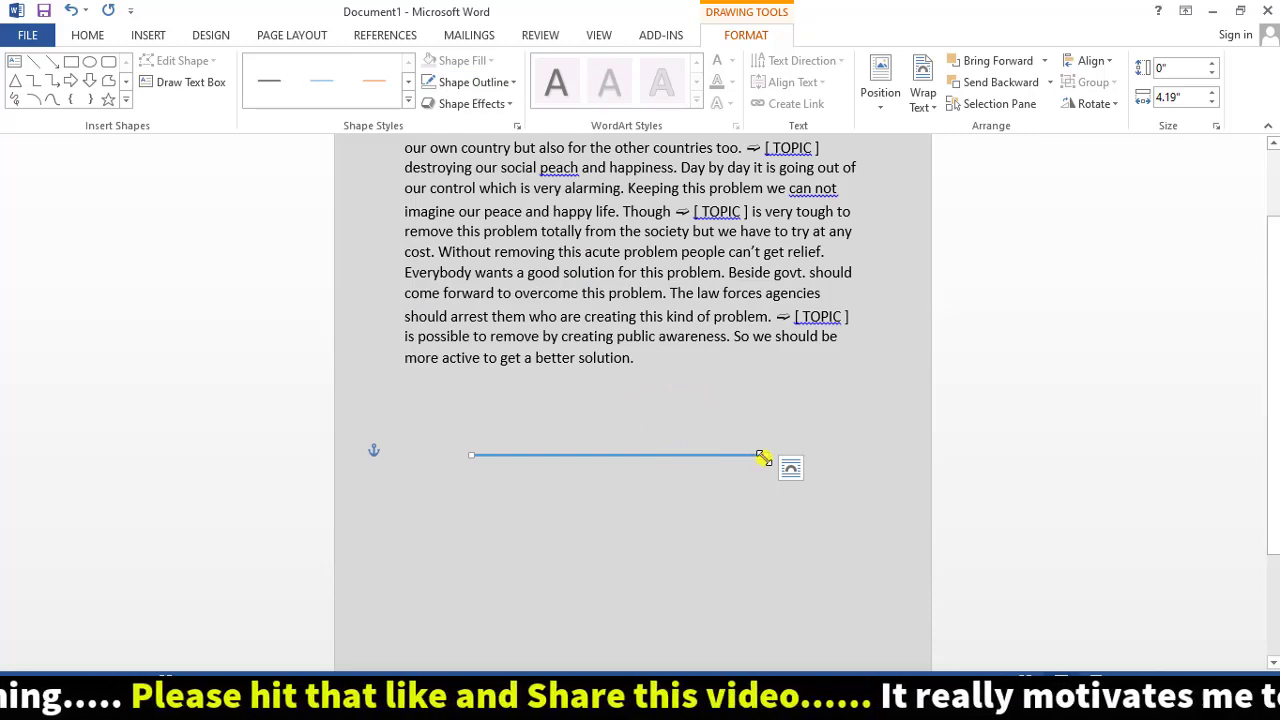
drag(763, 456, 643, 457)
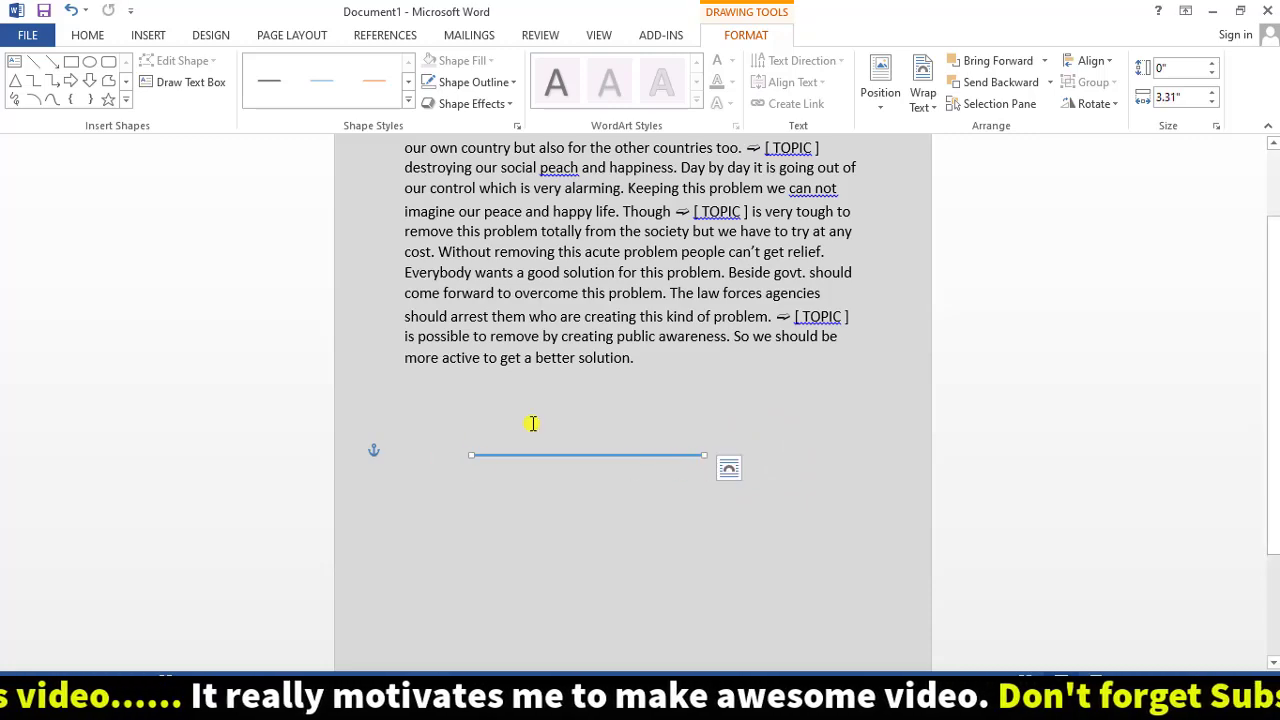
drag(572, 462, 461, 412)
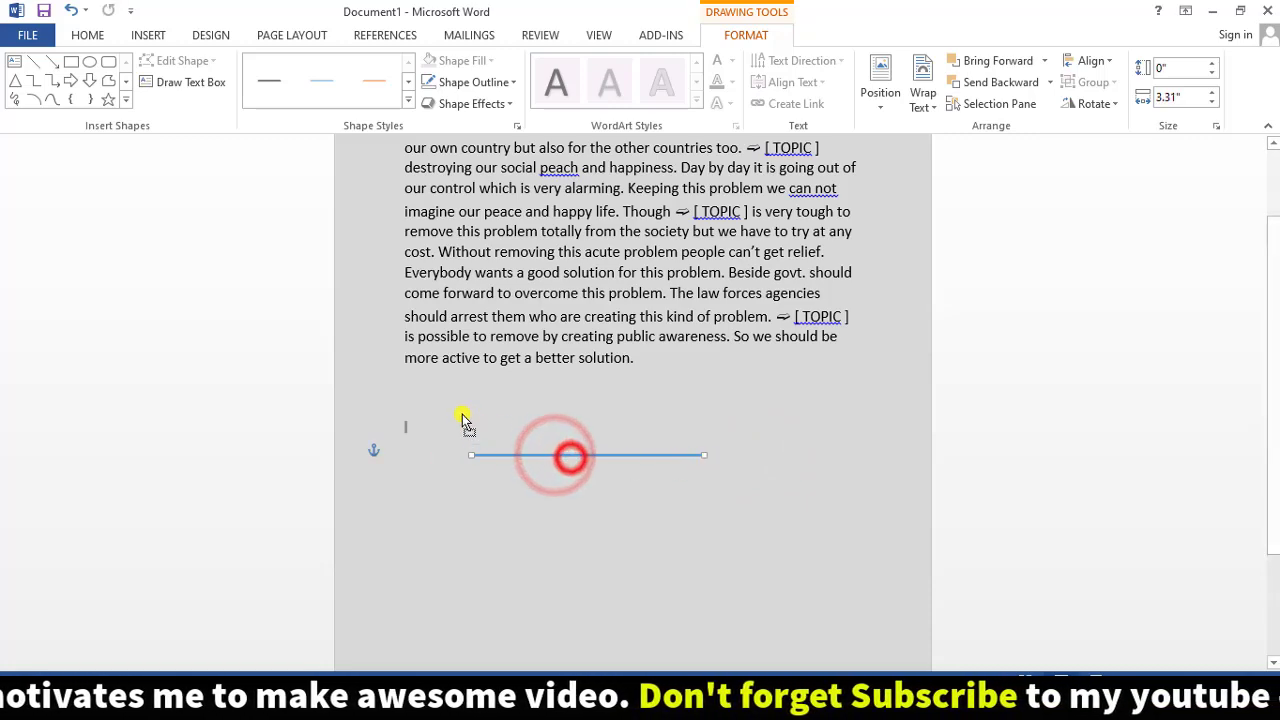
click(668, 415)
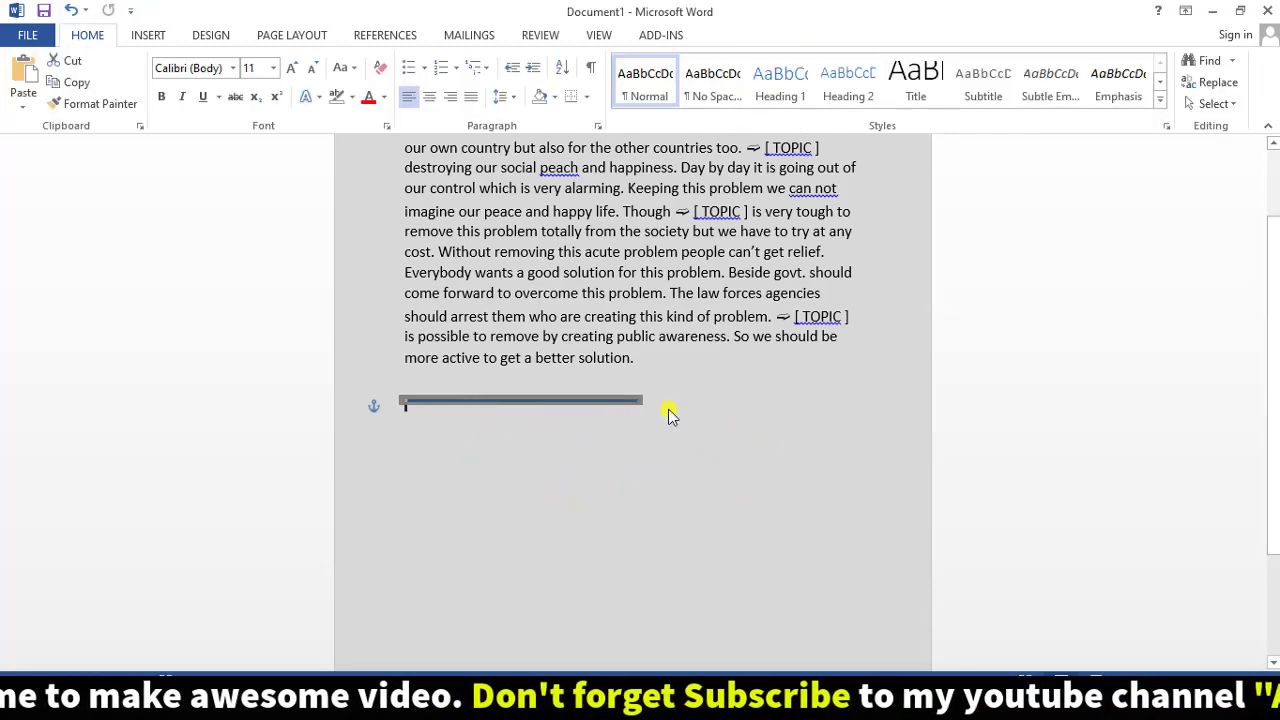
Type the writer's name below the line and begin 'Student' on the next line.
click(152, 34)
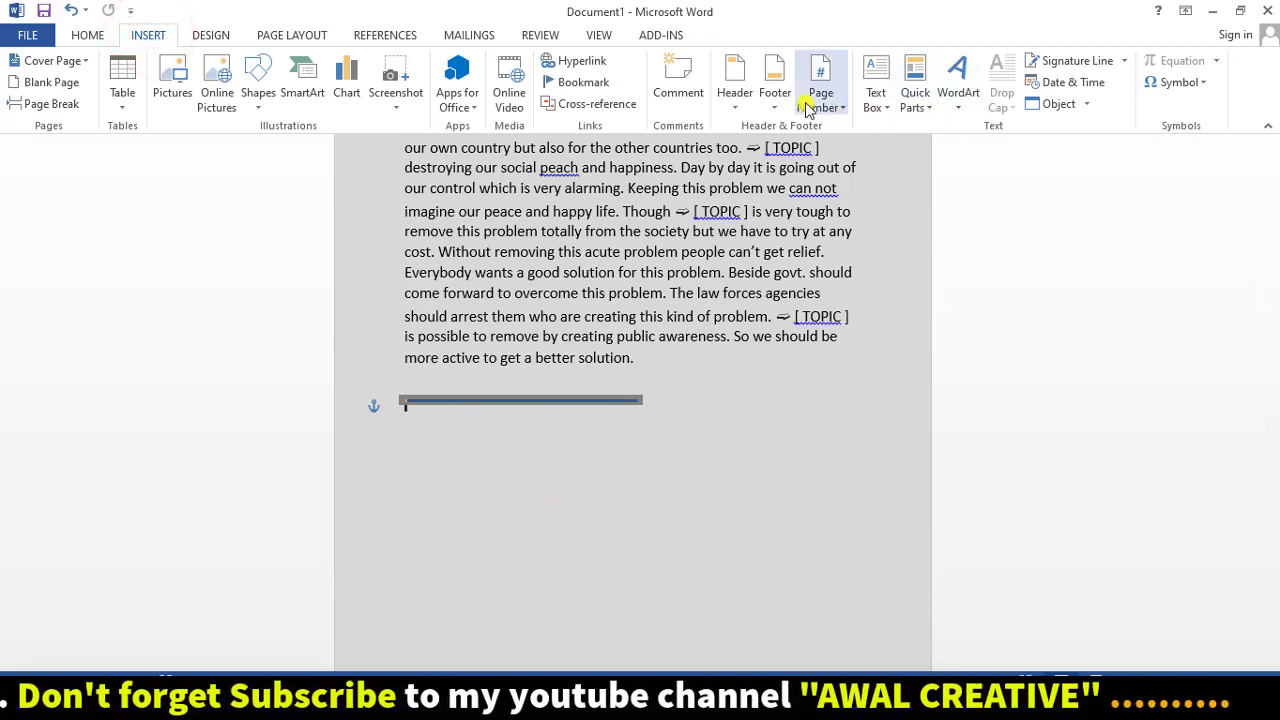
click(520, 430)
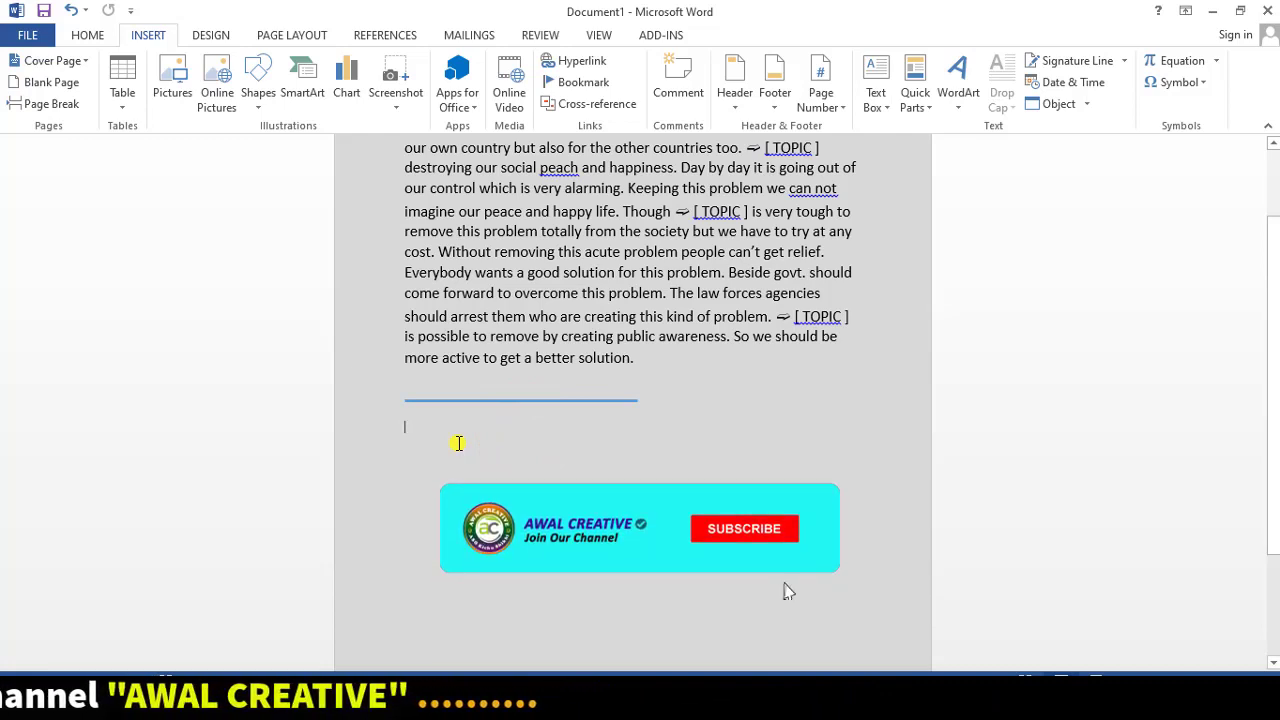
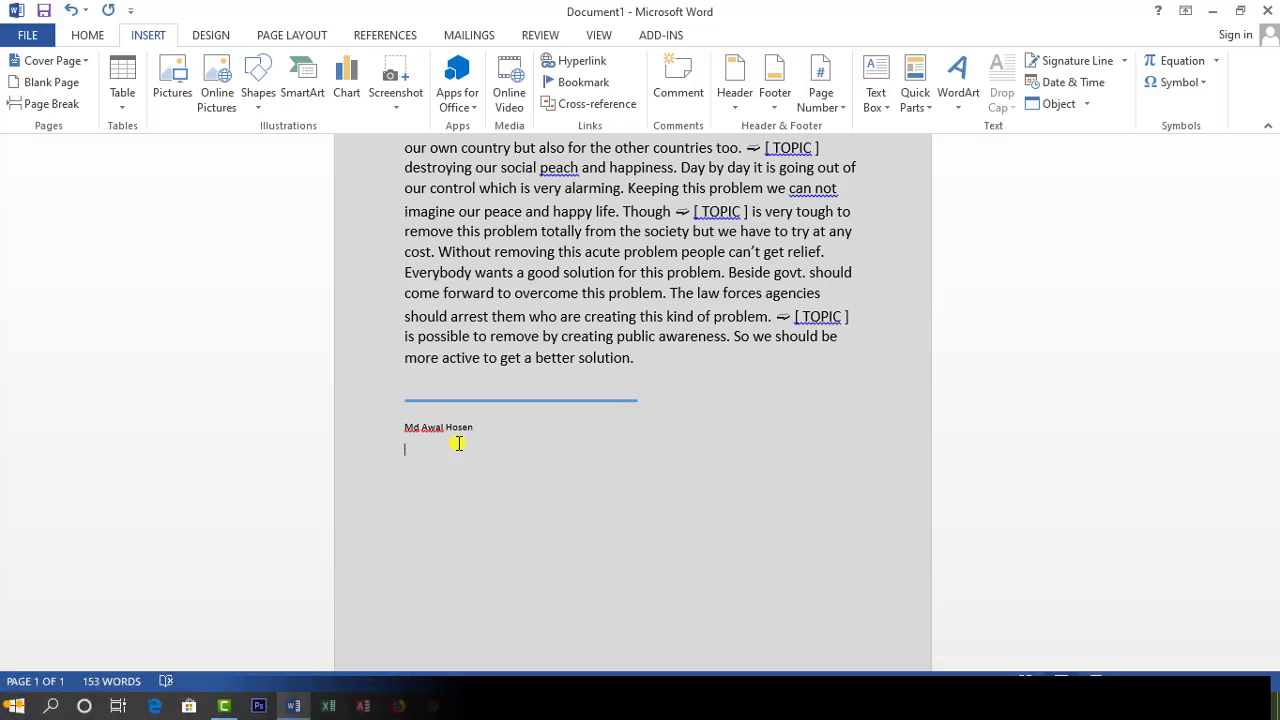
text(S)
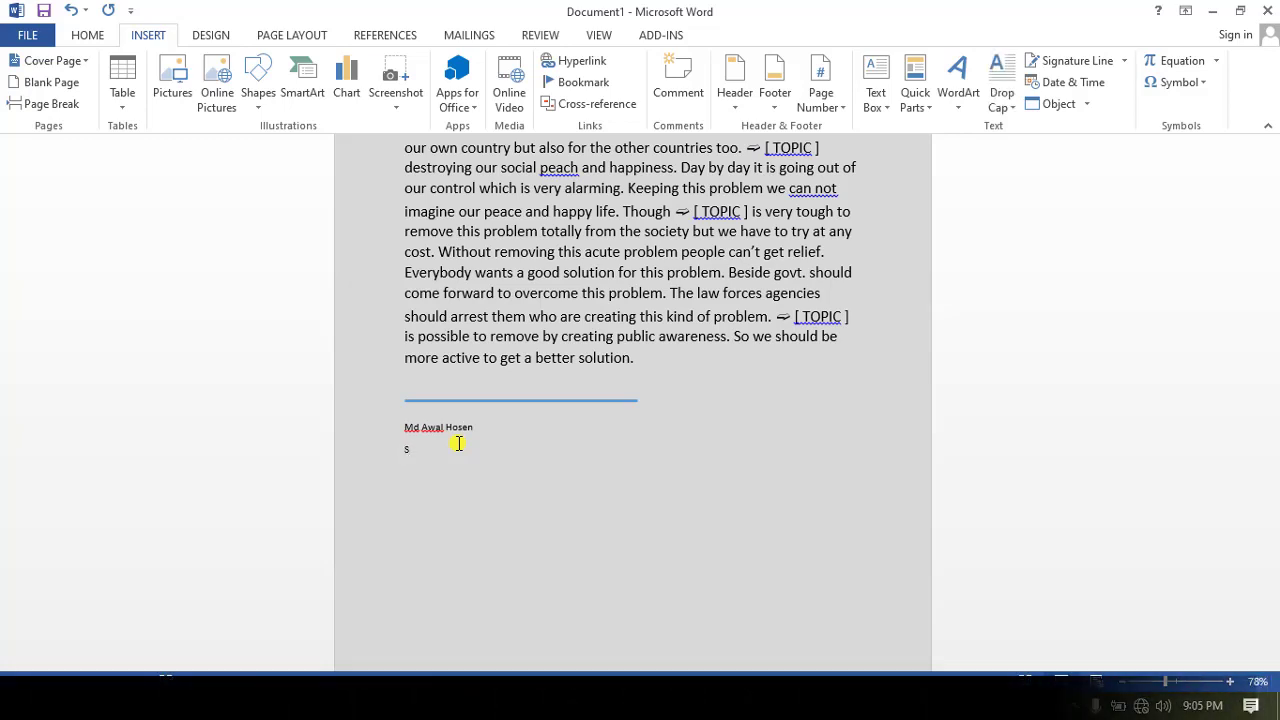
text(tudent)
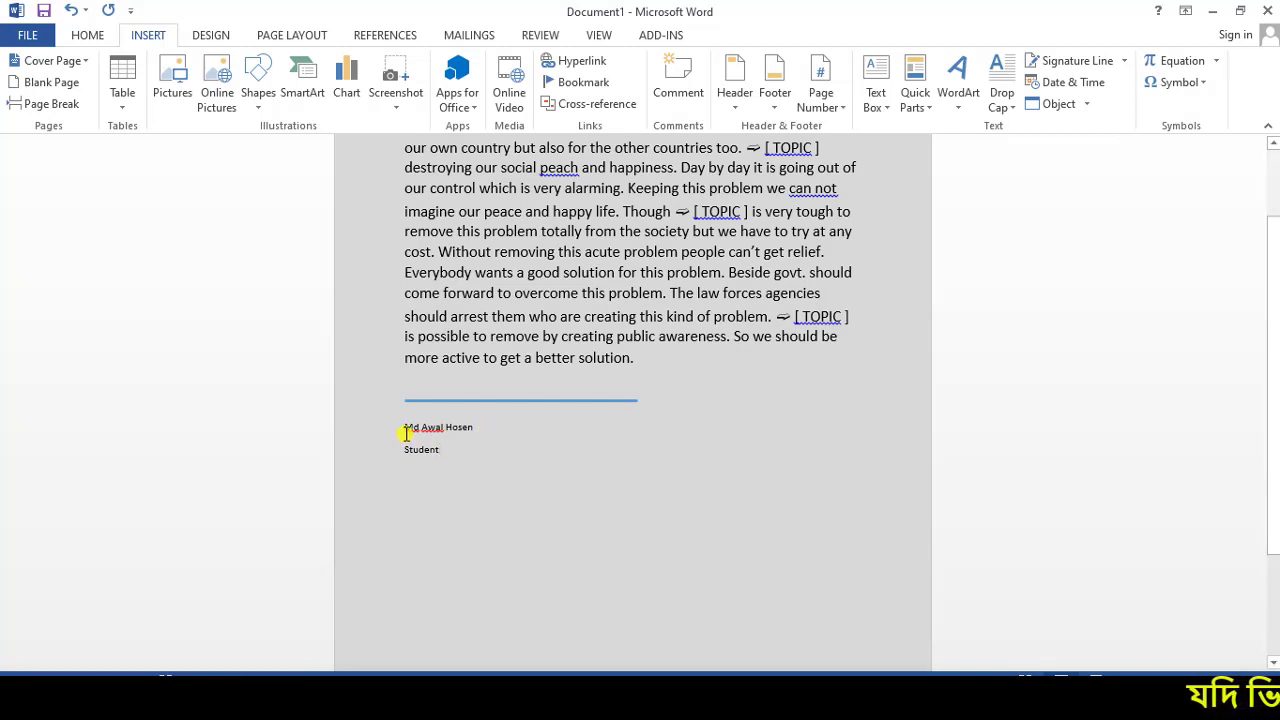
Set Spacing After to 0 pt for the name and Student lines.
drag(406, 433, 457, 449)
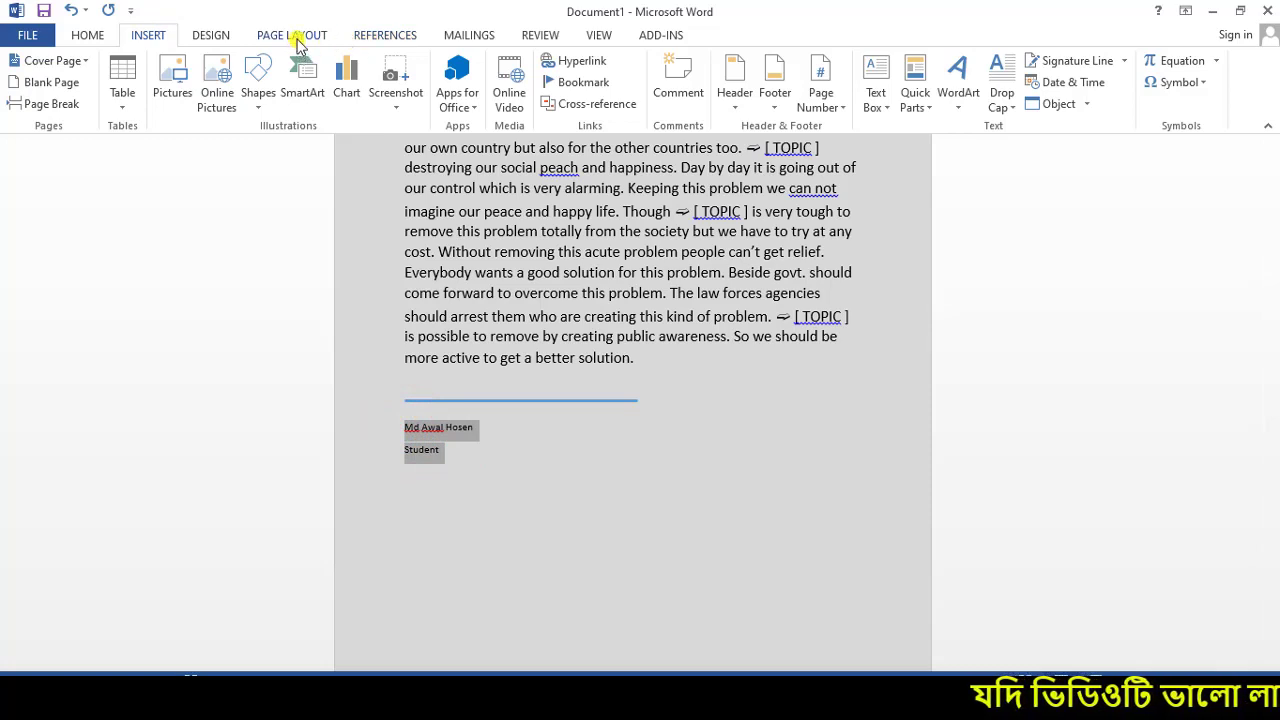
click(297, 44)
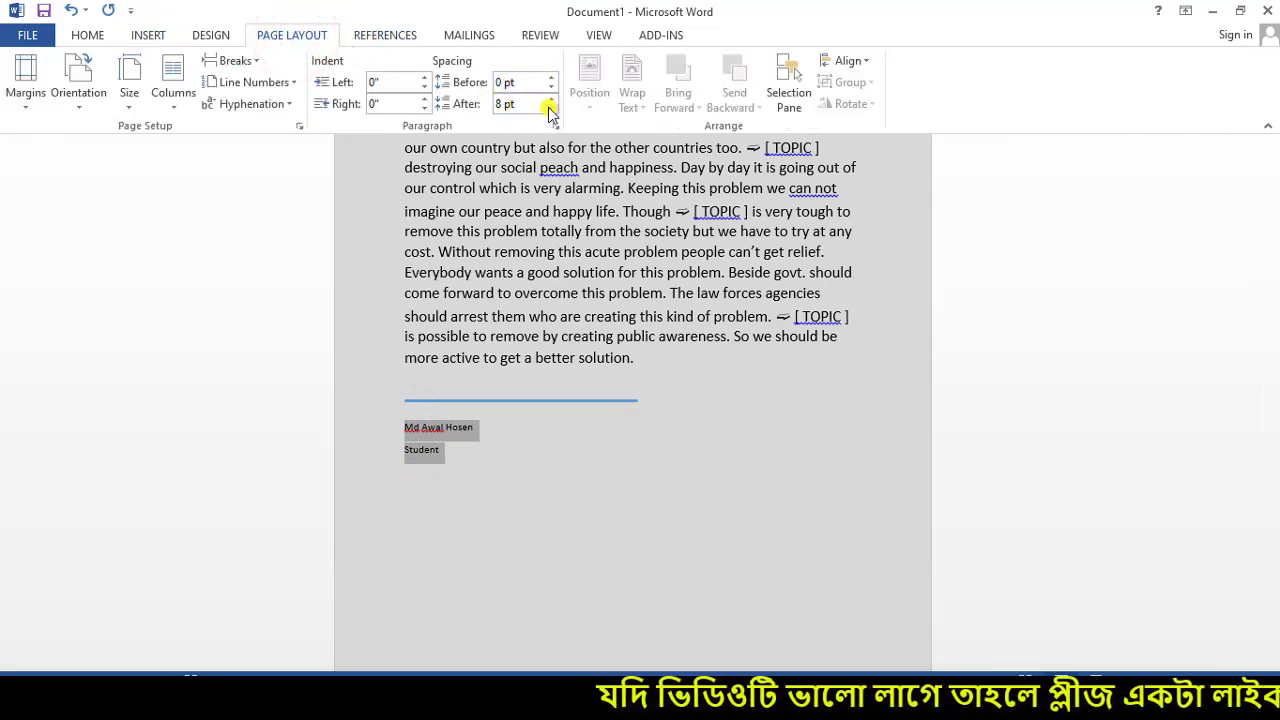
click(549, 108)
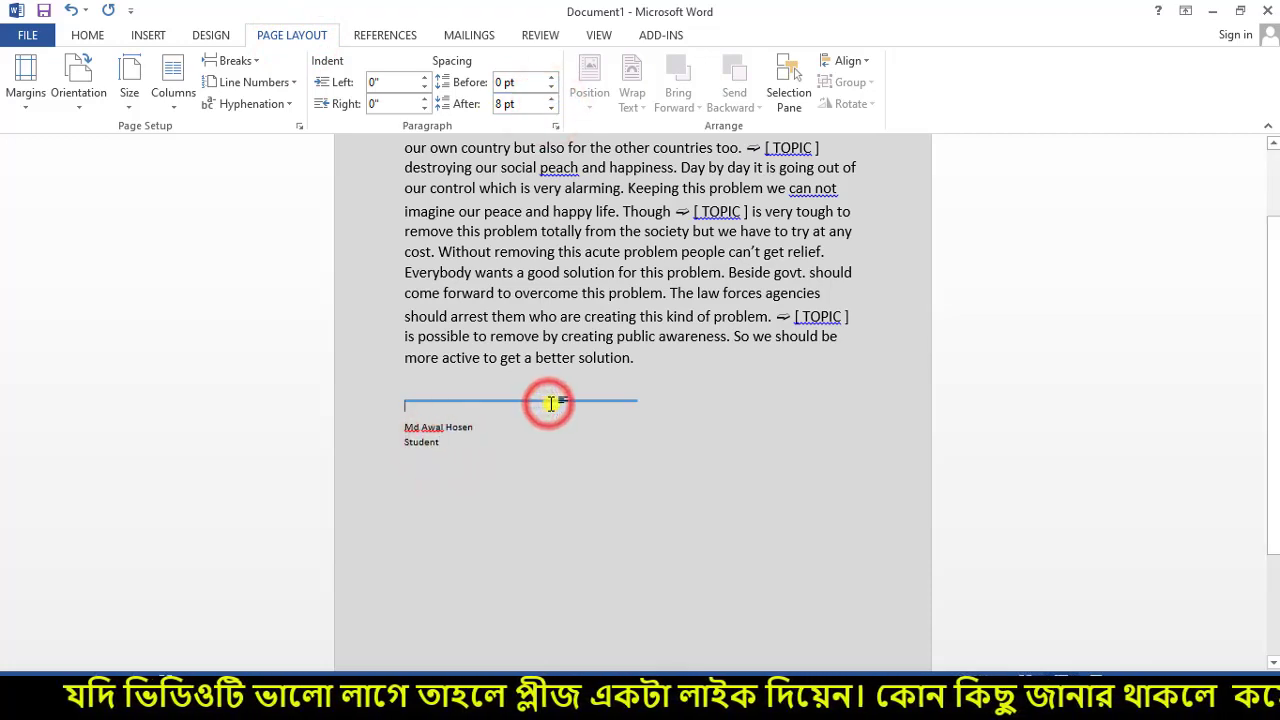
Shorten the blue signature line to roughly the width of the name.
drag(551, 403, 543, 425)
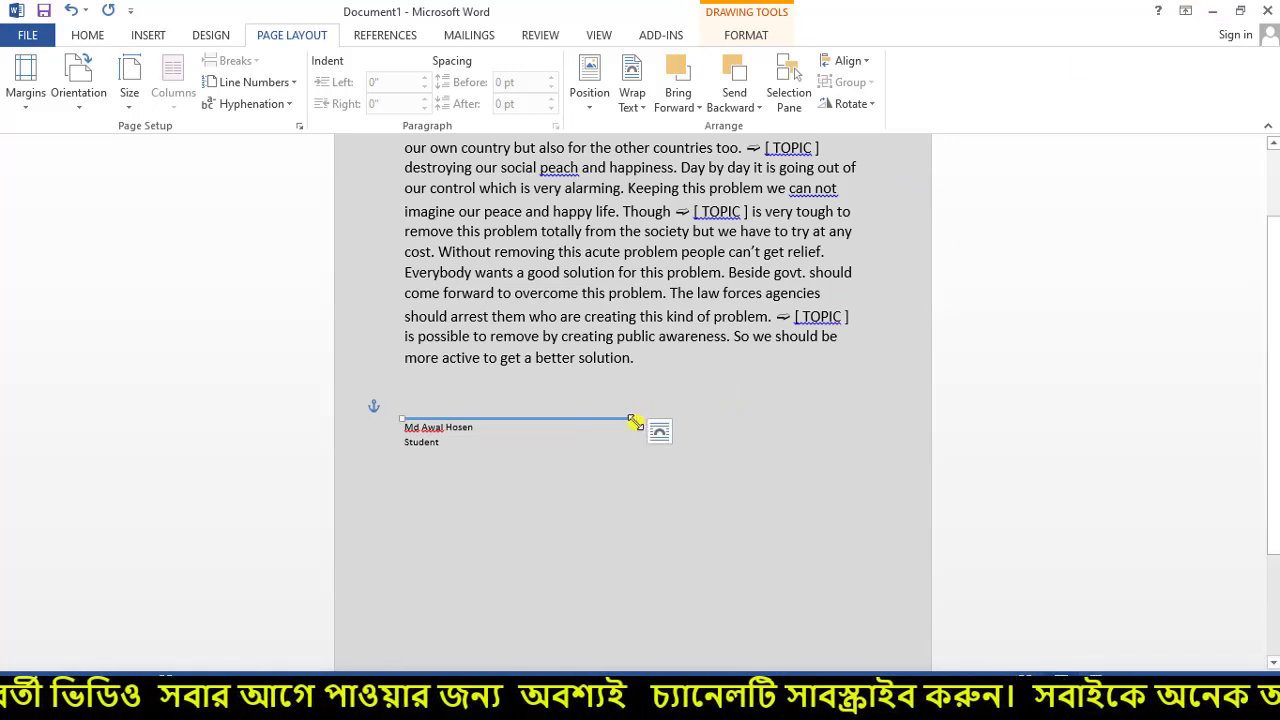
drag(617, 416, 587, 418)
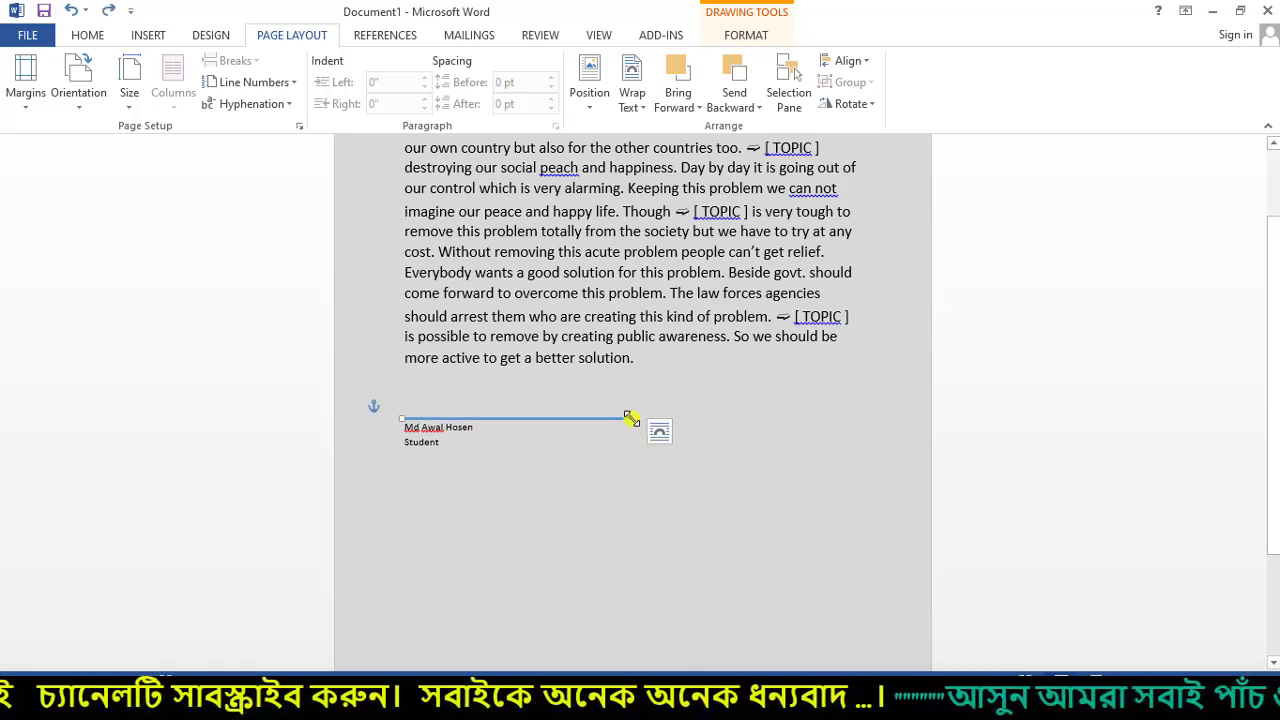
drag(583, 427, 526, 425)
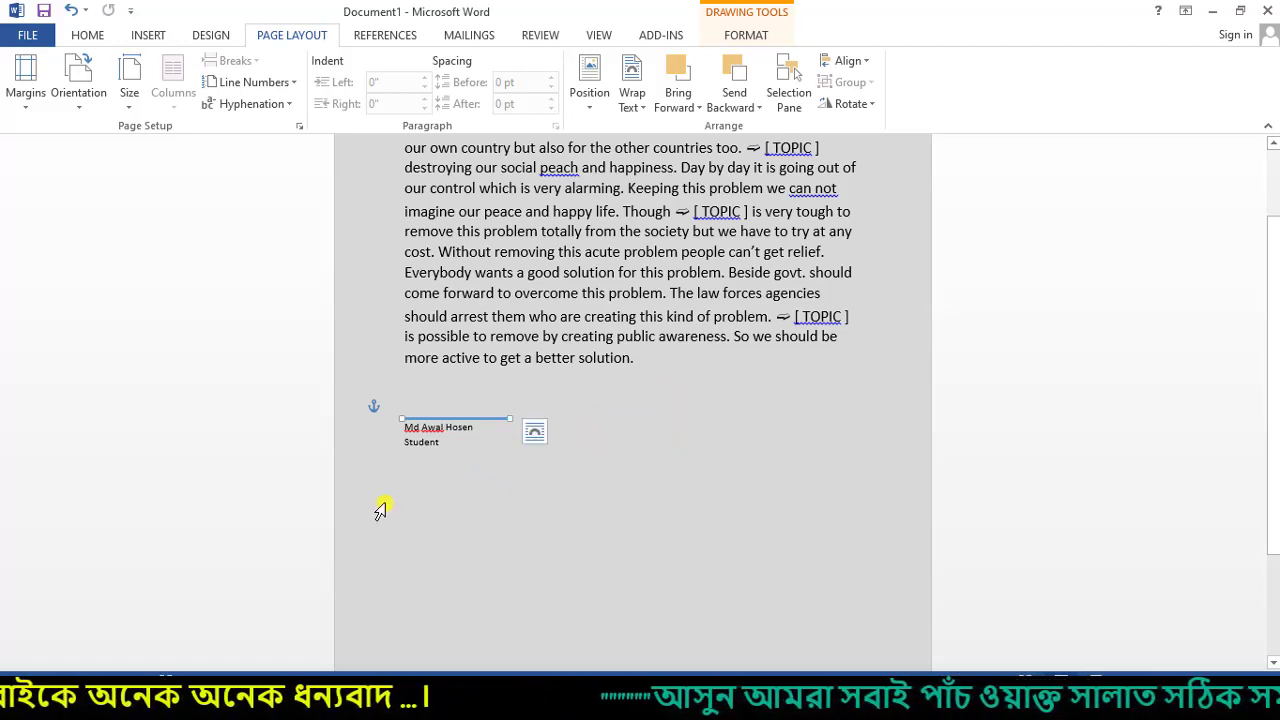
Set the blue signature line's outline weight to 1½ pt.
scroll(380, 510, up, 2)
scroll(363, 477, up, 2)
scroll(243, 451, up, 5)
scroll(194, 466, up, 4)
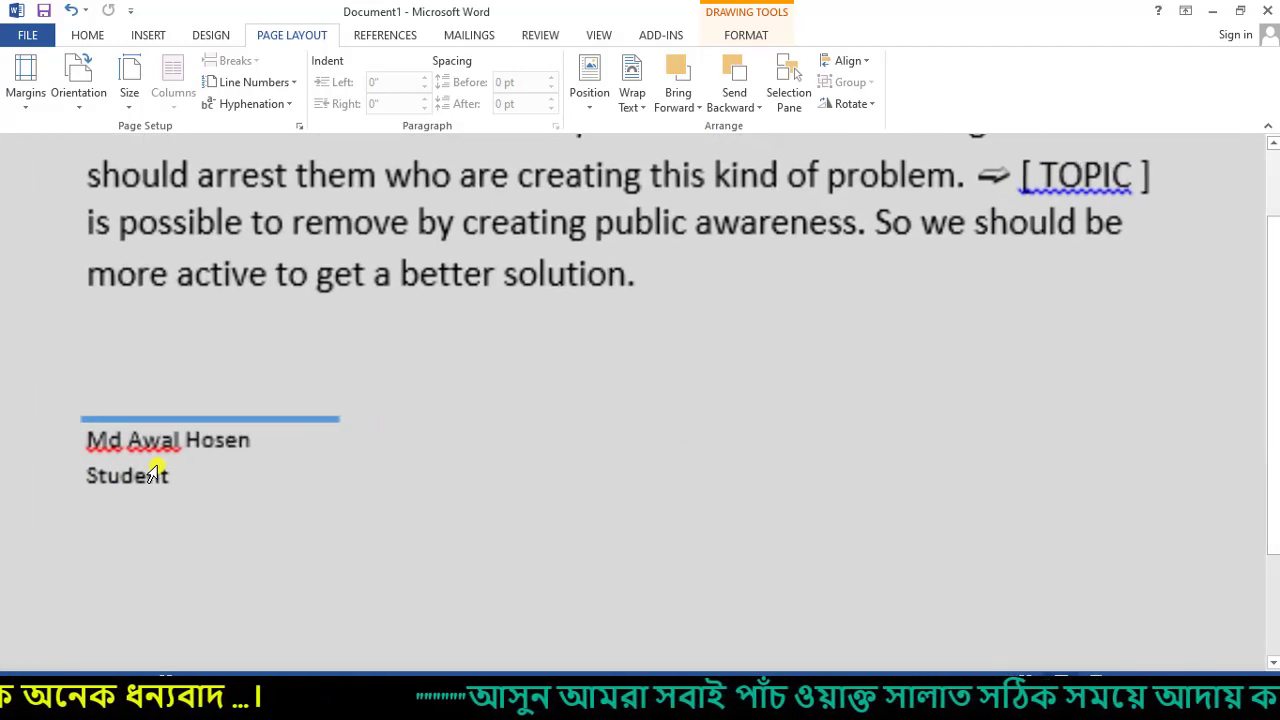
click(443, 665)
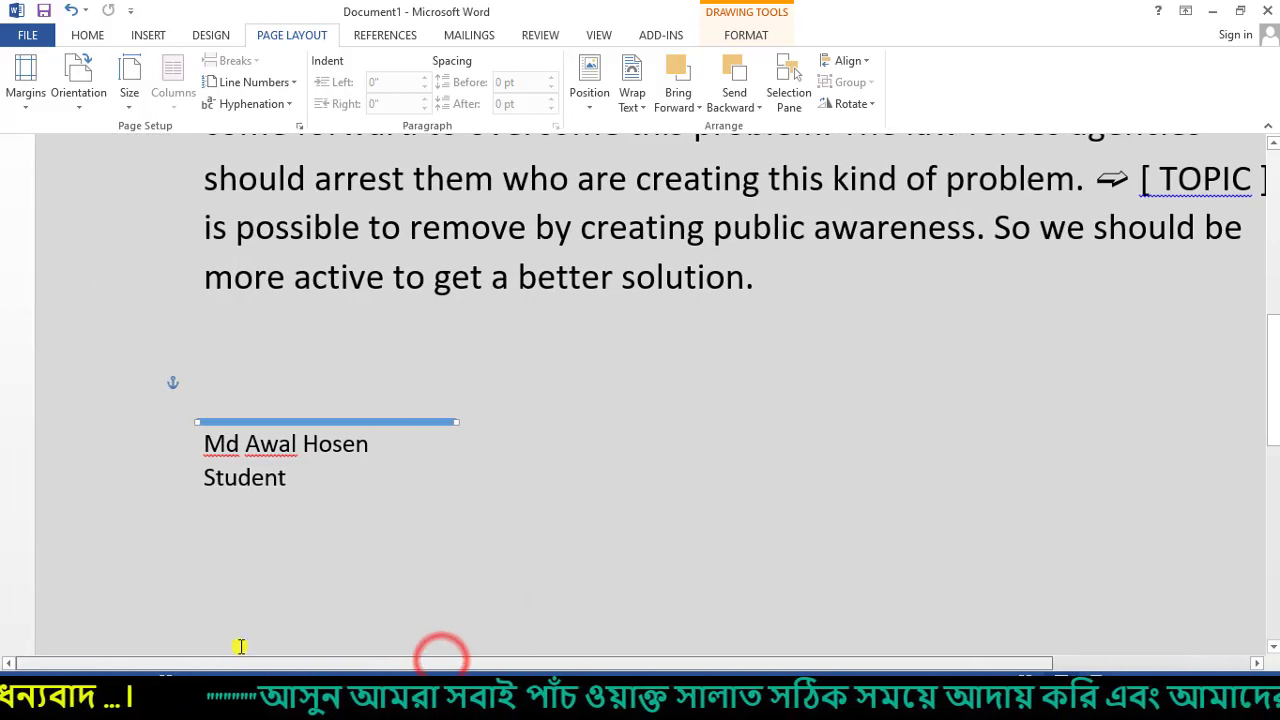
scroll(171, 486, up, 2)
drag(423, 665, 414, 666)
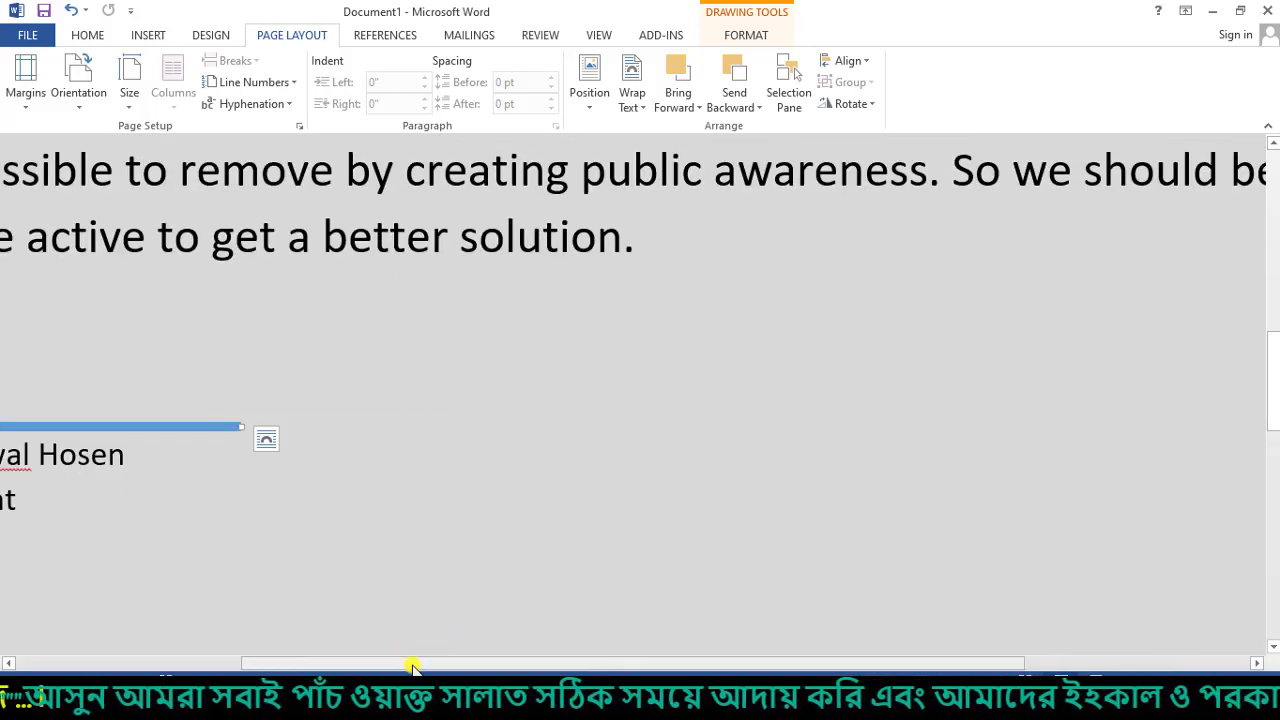
scroll(412, 655, up, 1)
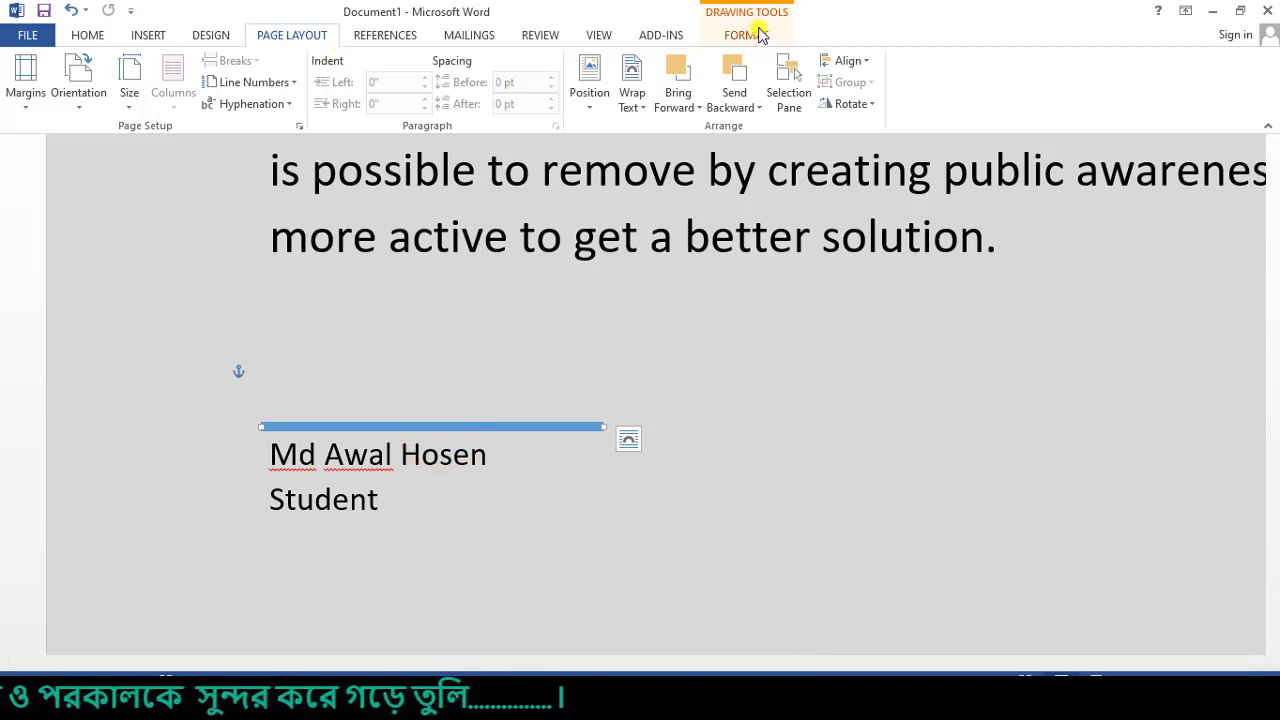
click(760, 35)
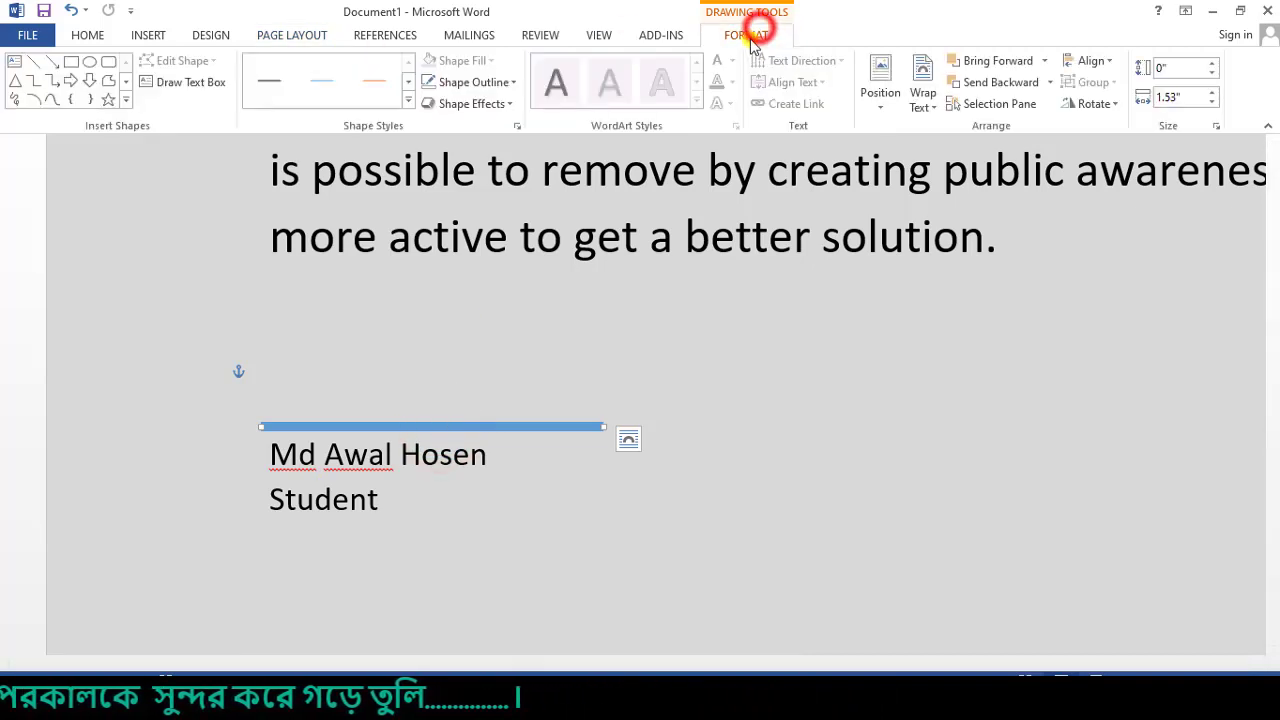
click(510, 82)
mouse_move(497, 294)
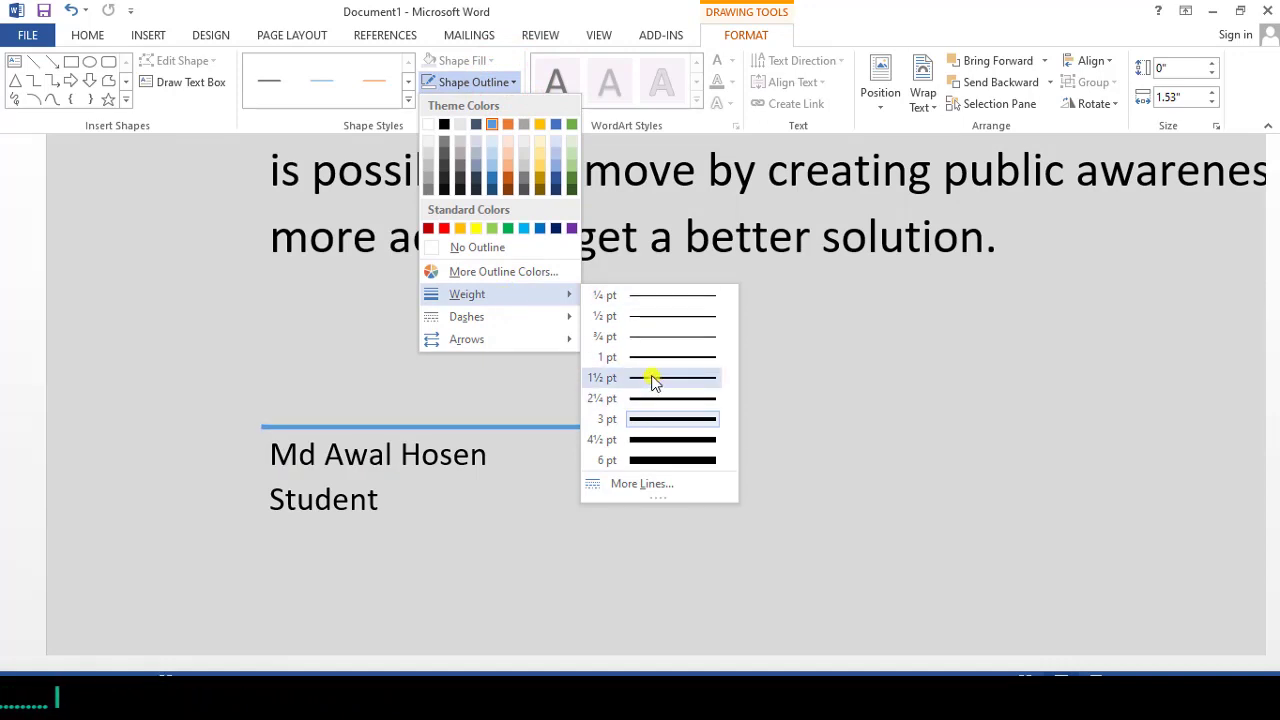
click(651, 378)
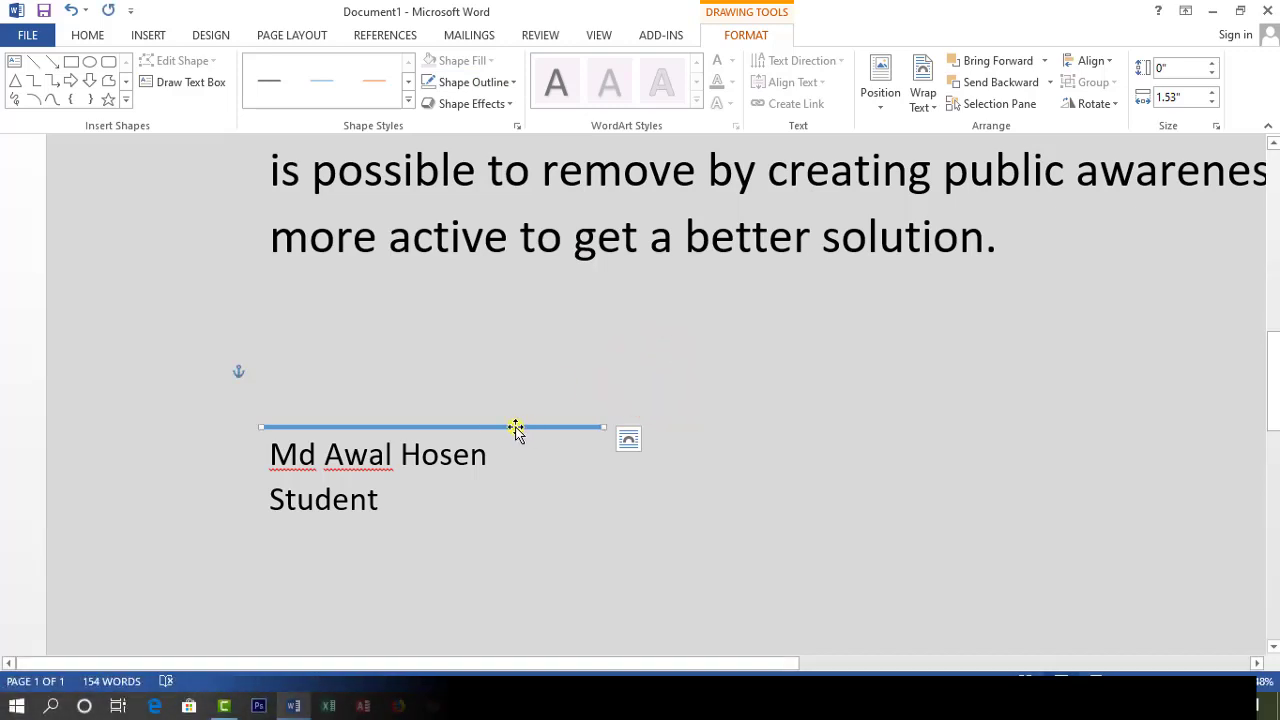
Insert the photo 20200117_092008 on the empty line above the signature line.
click(423, 357)
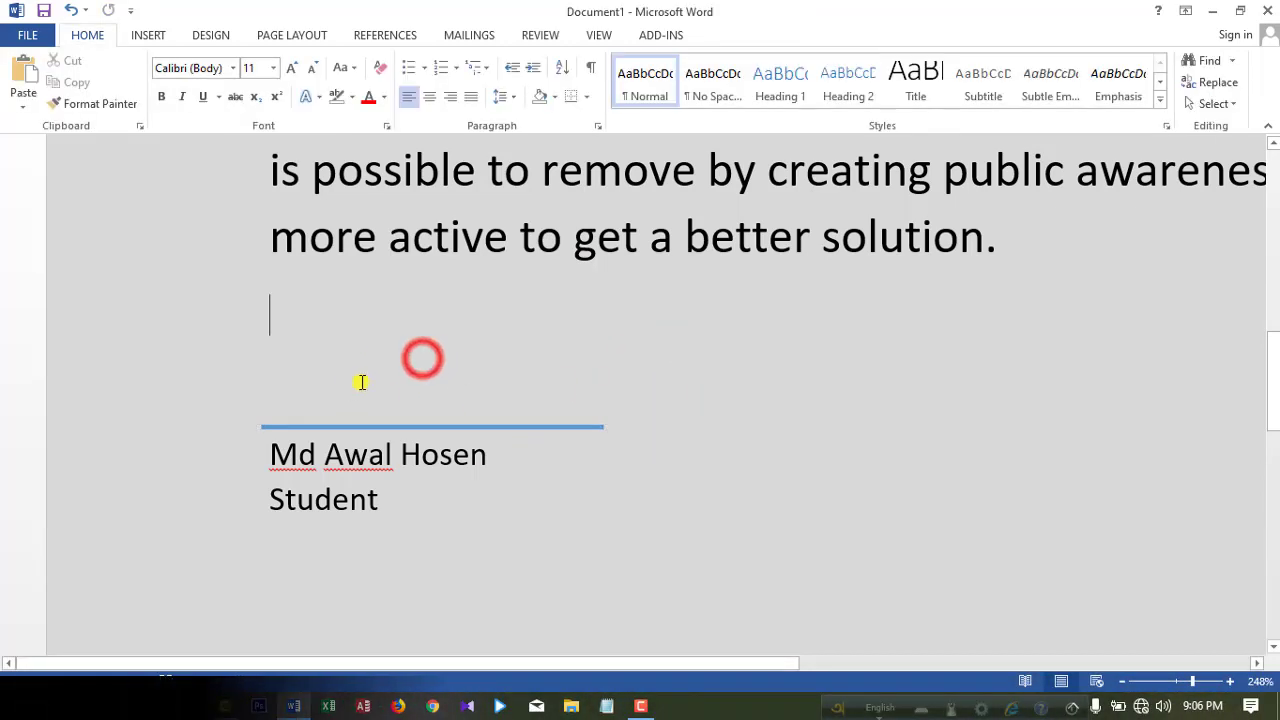
click(147, 35)
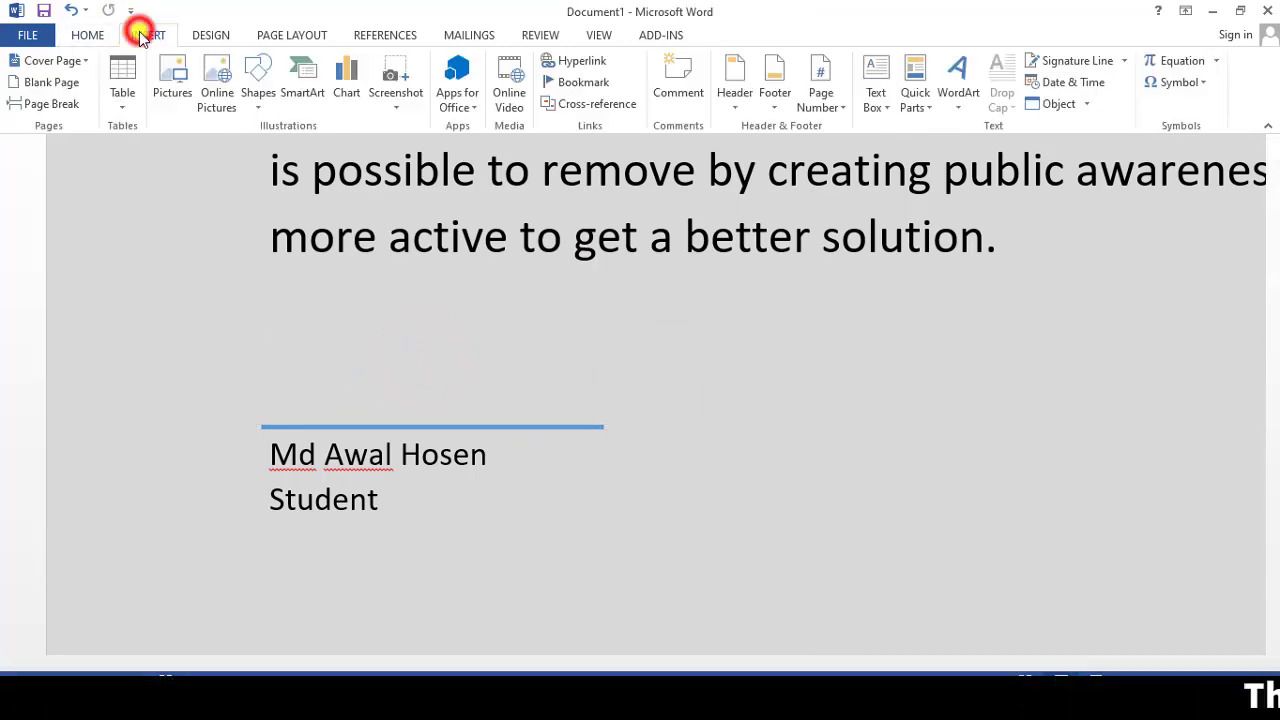
click(180, 103)
click(245, 176)
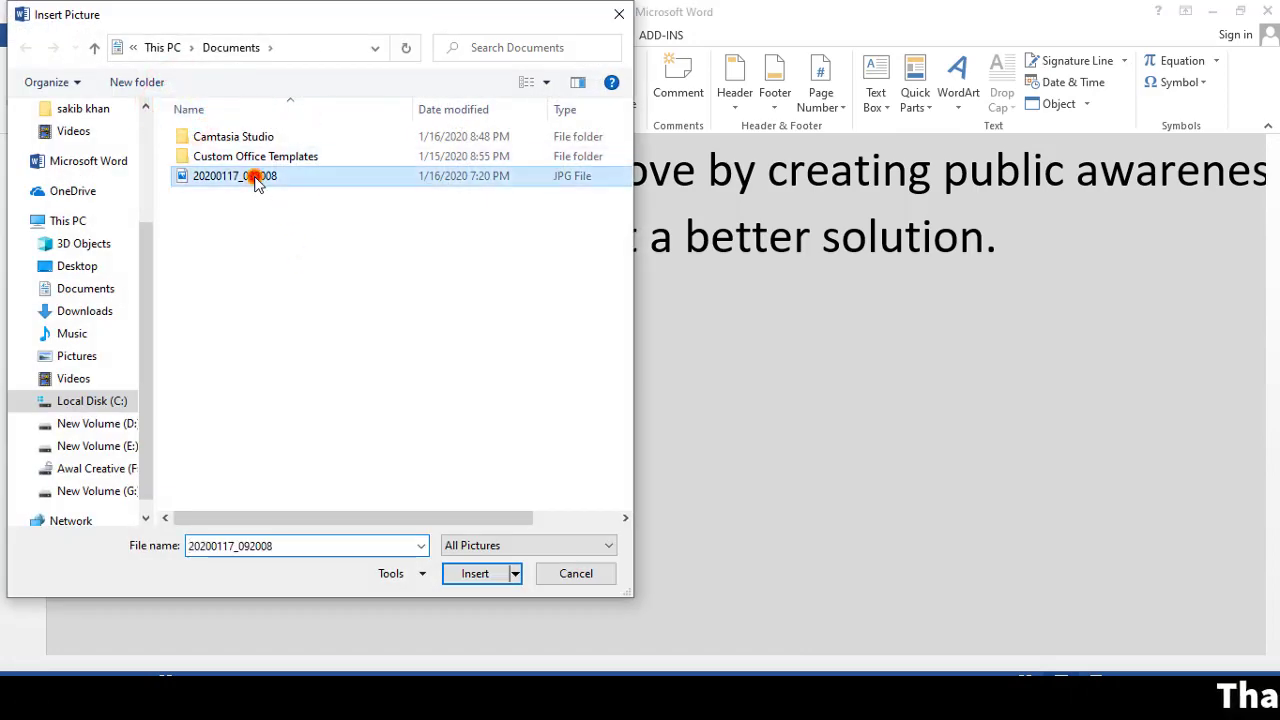
click(473, 575)
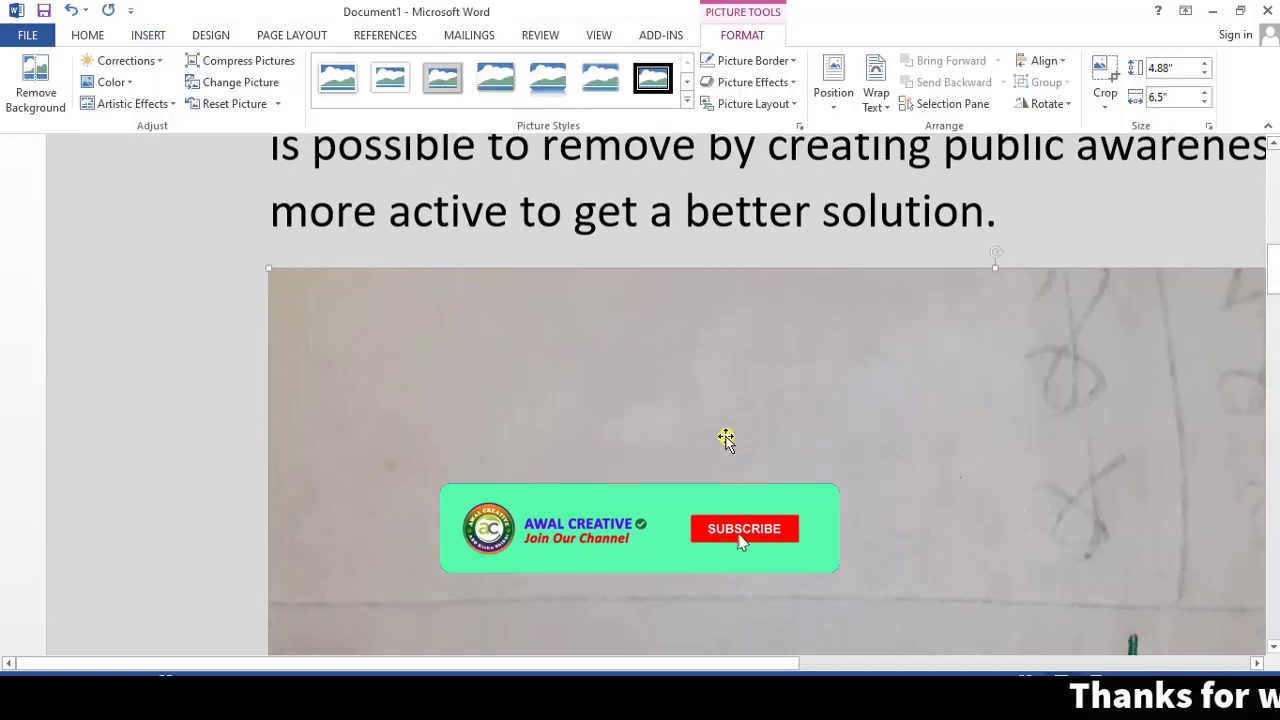
scroll(803, 420, down, 2)
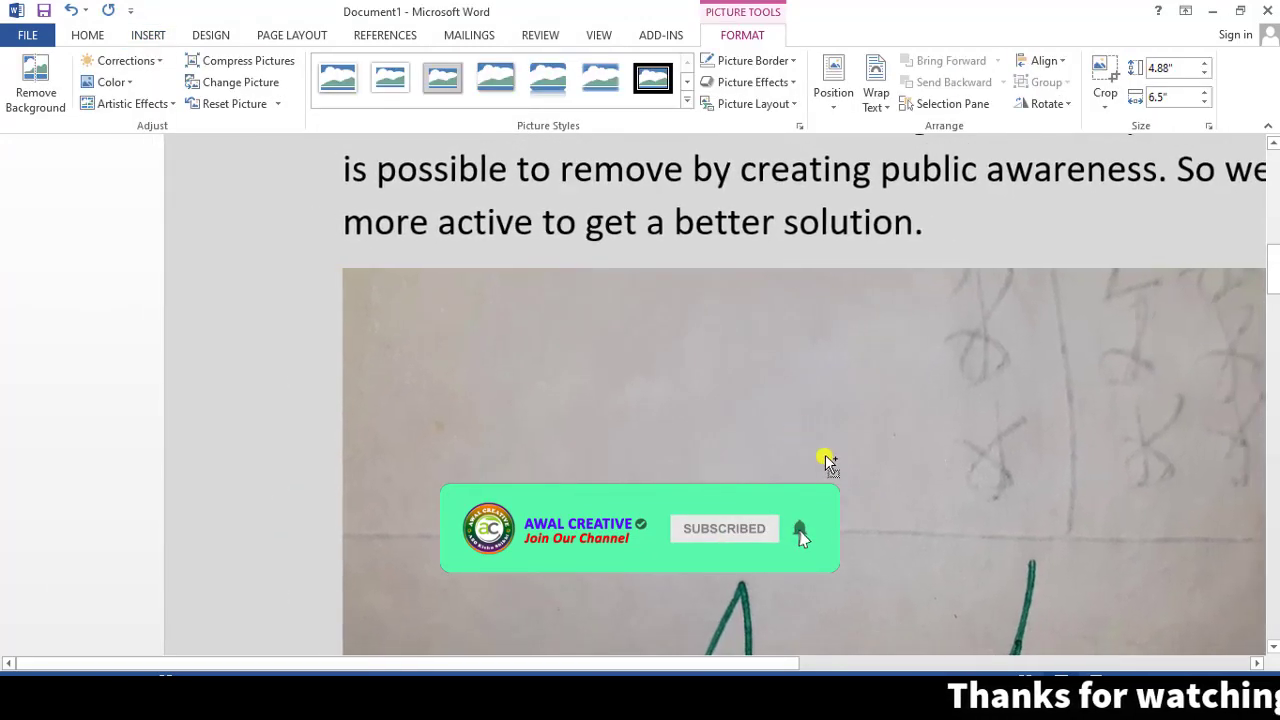
scroll(823, 457, down, 2)
scroll(829, 466, down, 3)
scroll(820, 457, down, 1)
scroll(710, 362, up, 3)
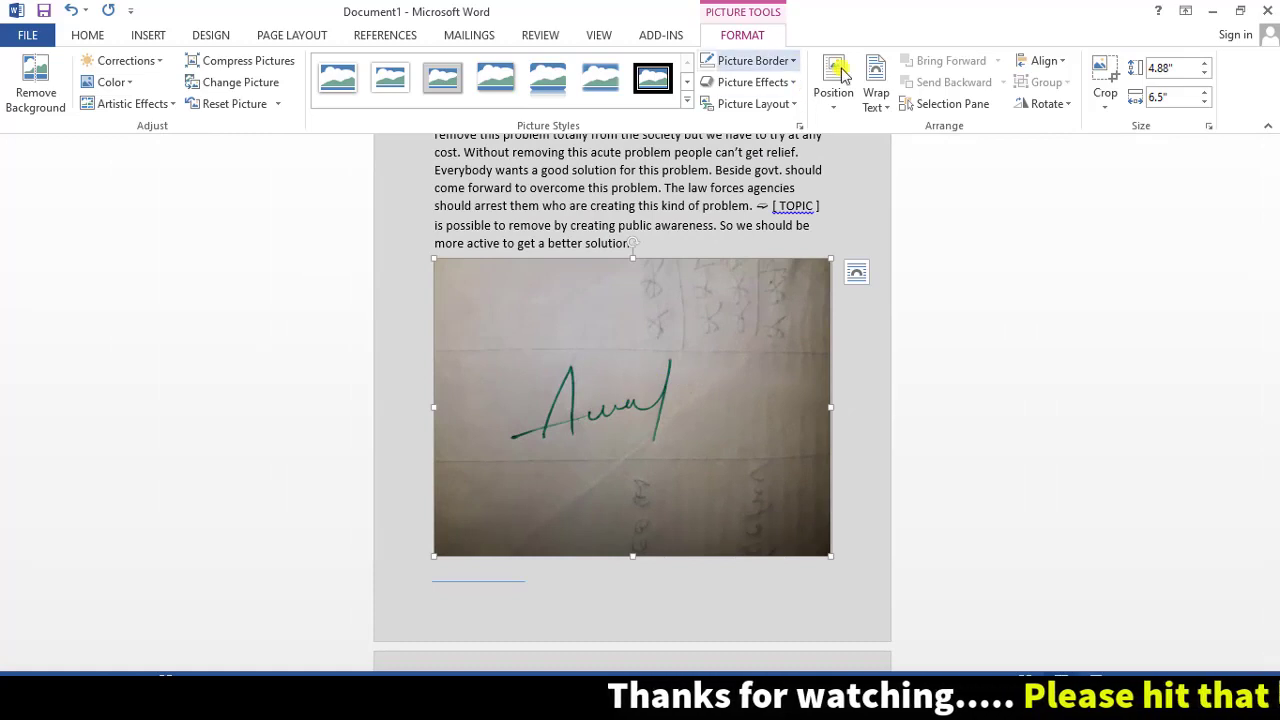
Set the photo to In Front of Text and crop it tightly around the signature.
click(882, 100)
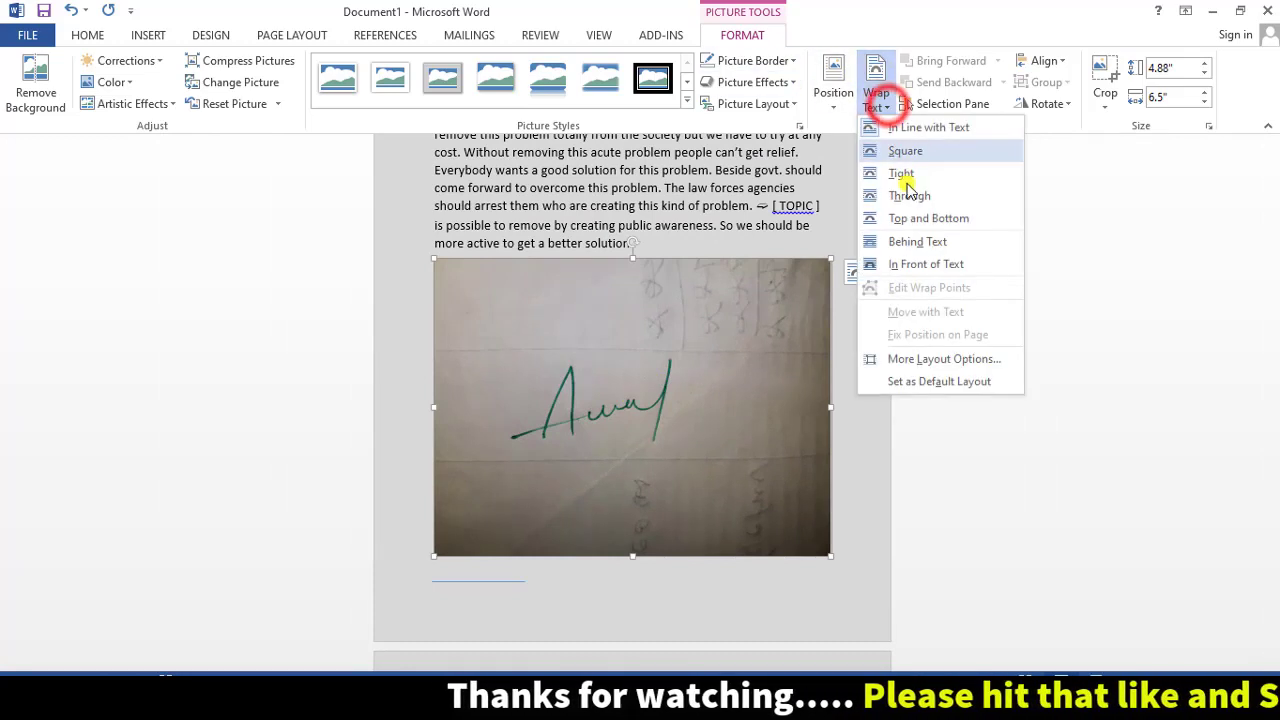
click(927, 263)
click(1105, 75)
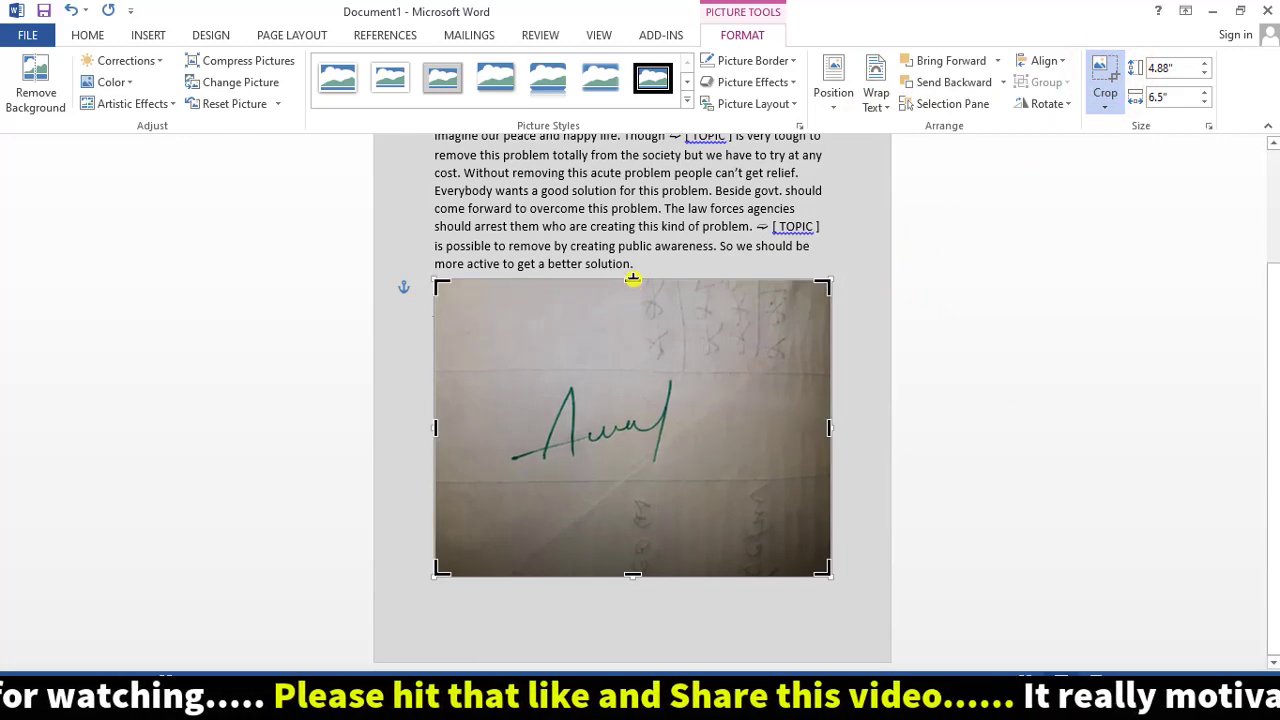
drag(633, 279, 632, 372)
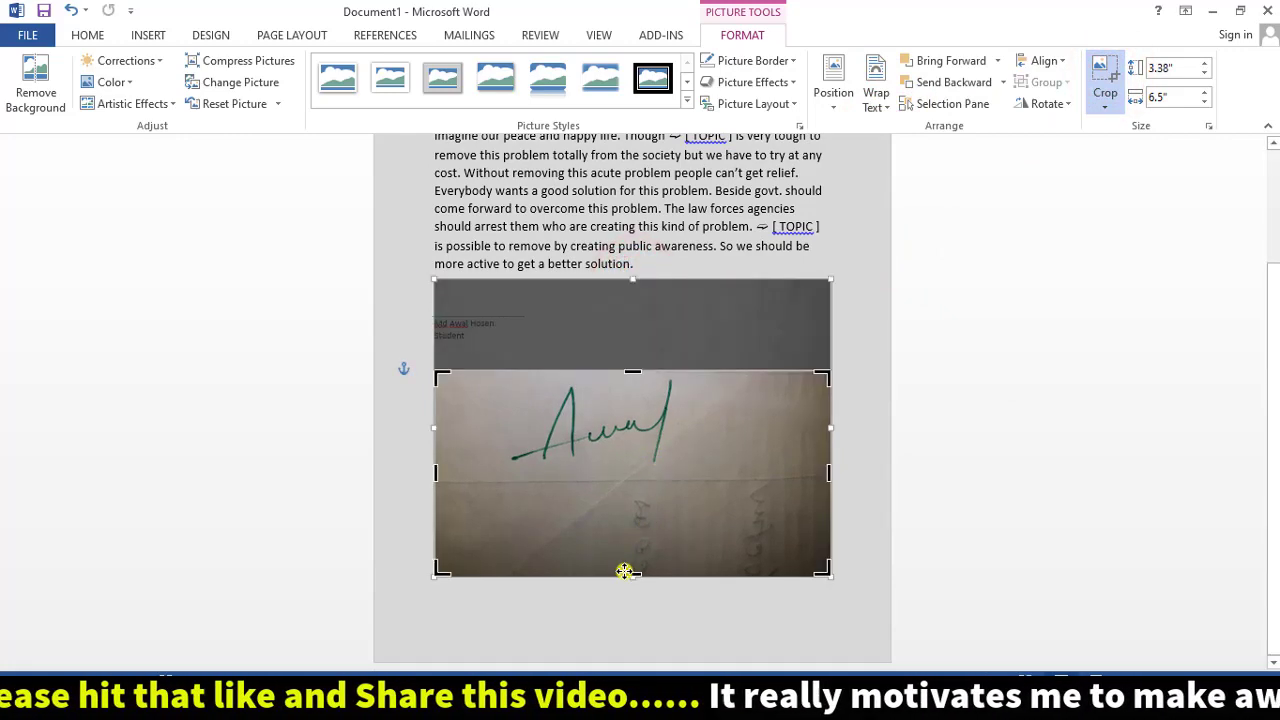
drag(633, 577, 634, 480)
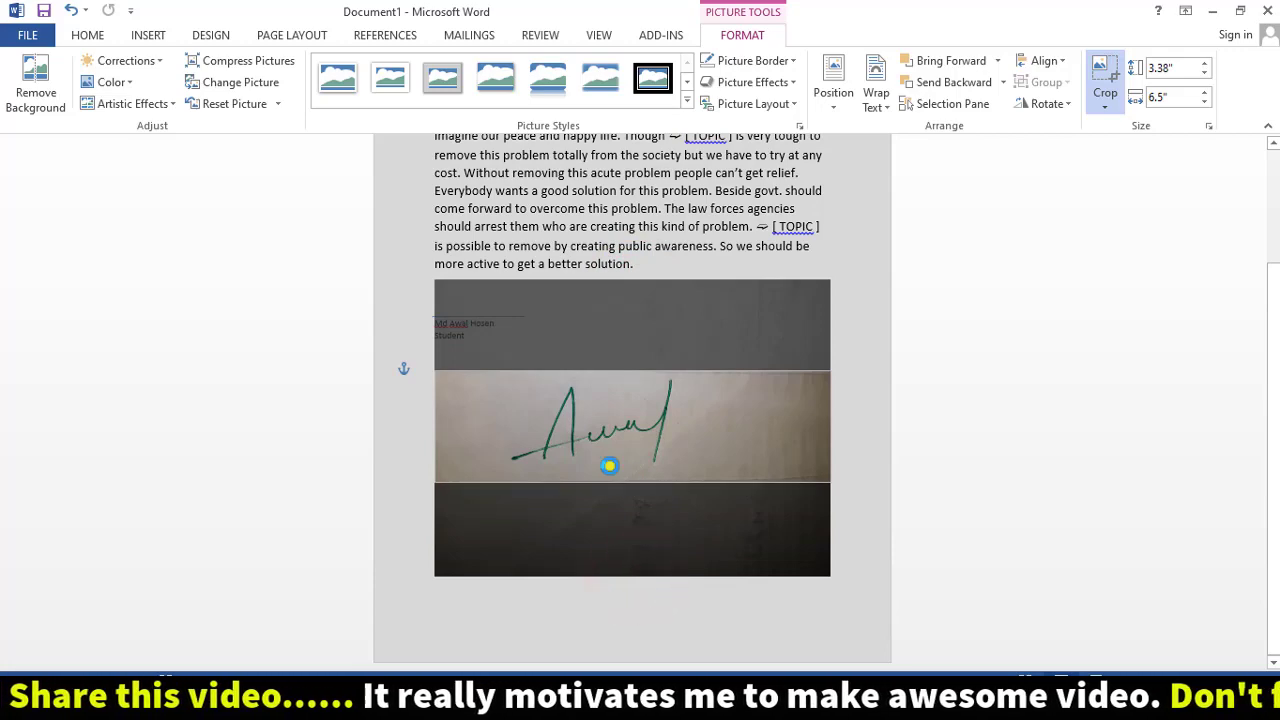
drag(434, 425, 497, 425)
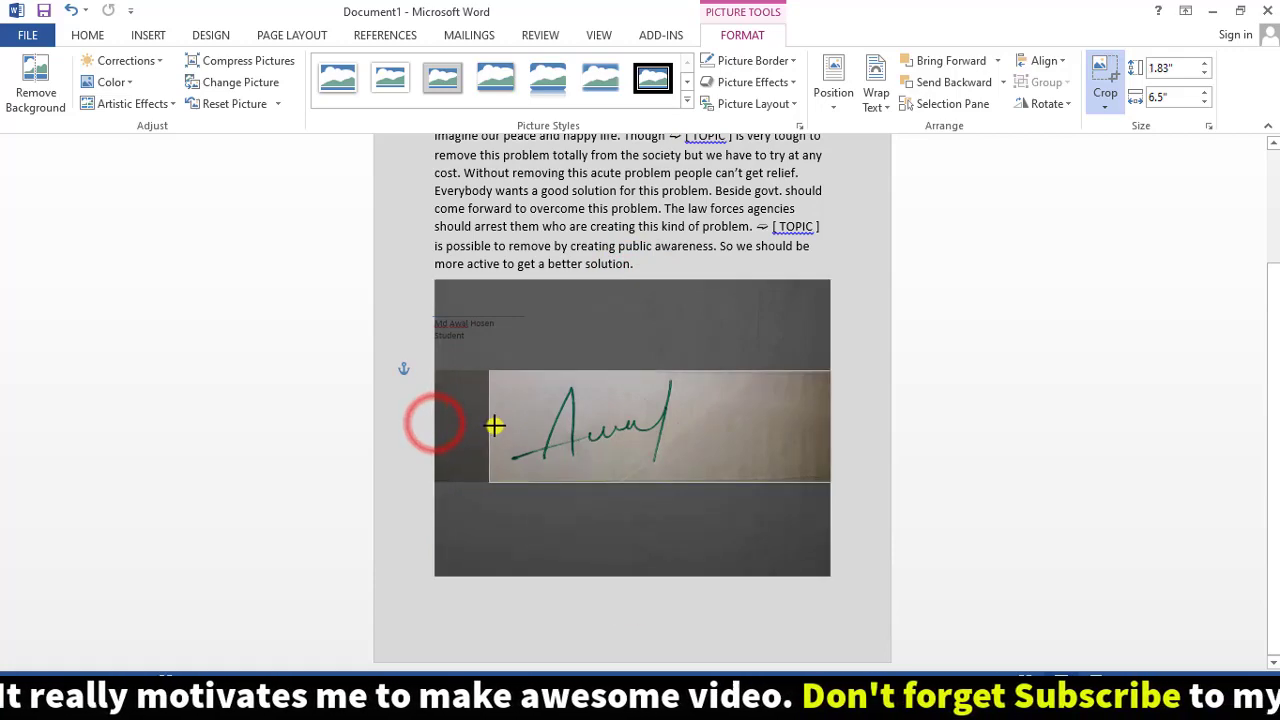
drag(828, 427, 692, 432)
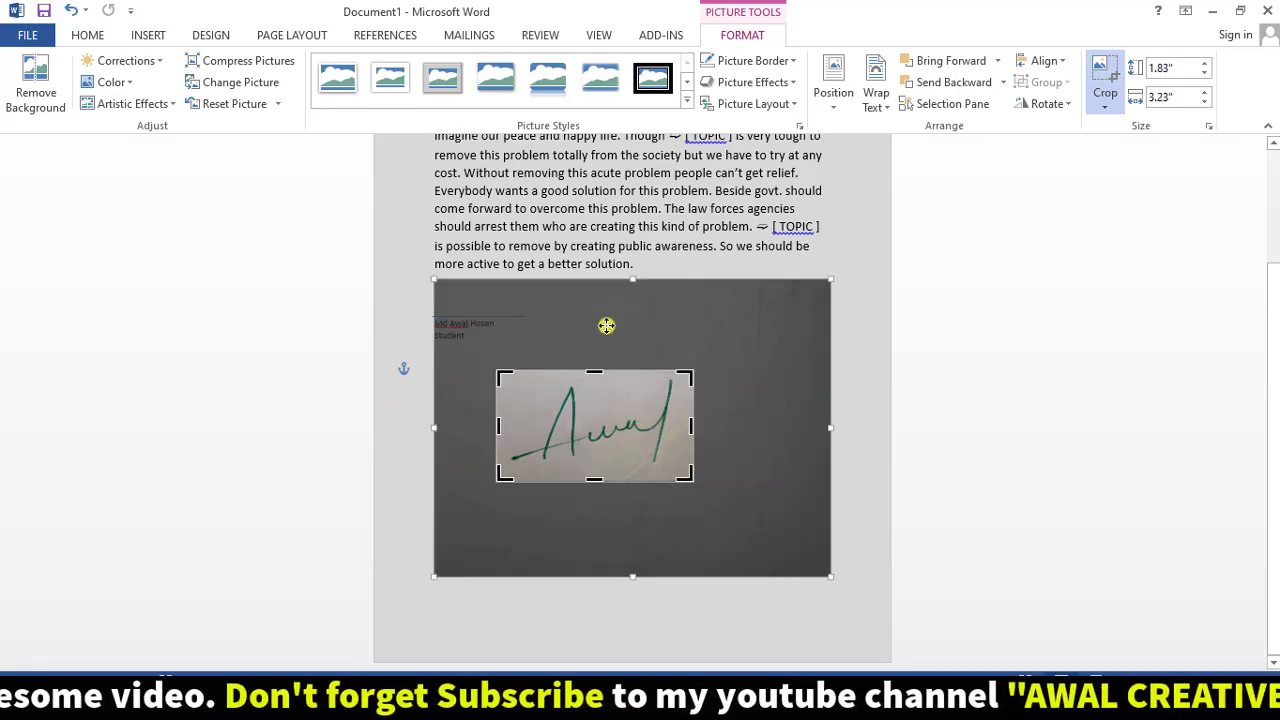
click(854, 353)
Move the cropped signature beside the signature line and name.
drag(595, 435, 624, 318)
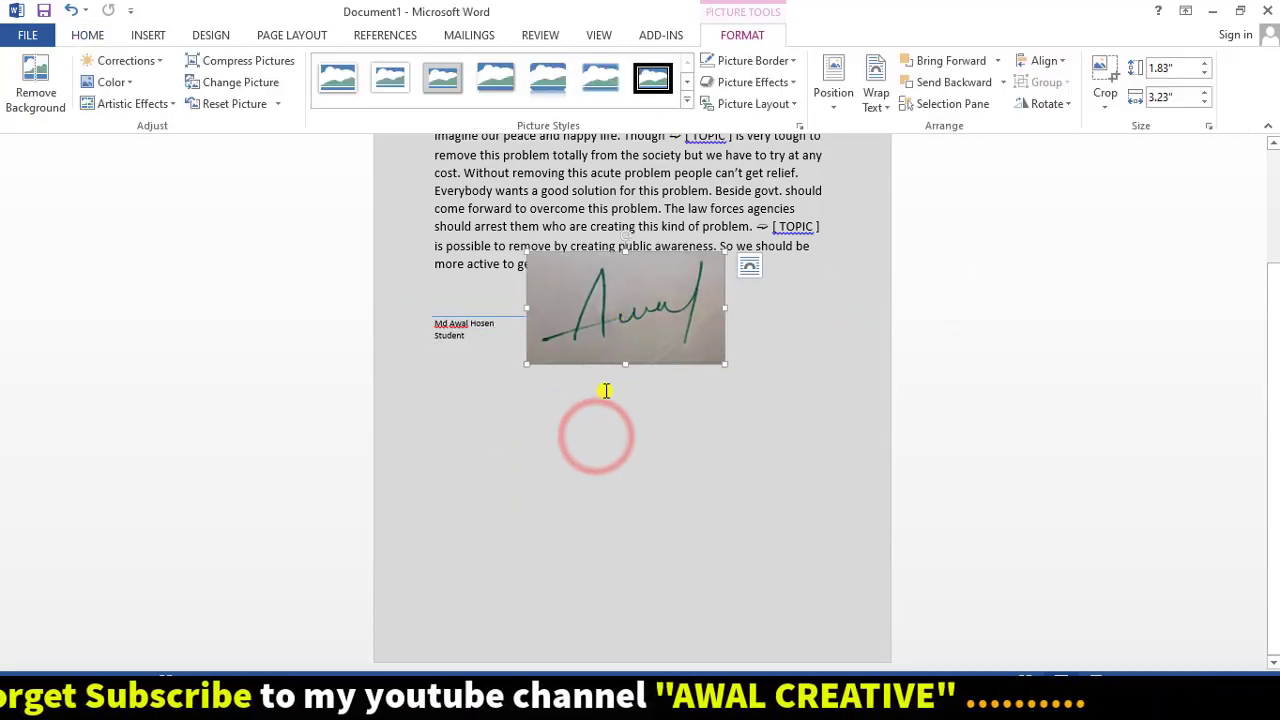
ctrl+scroll(582, 464, up, 3)
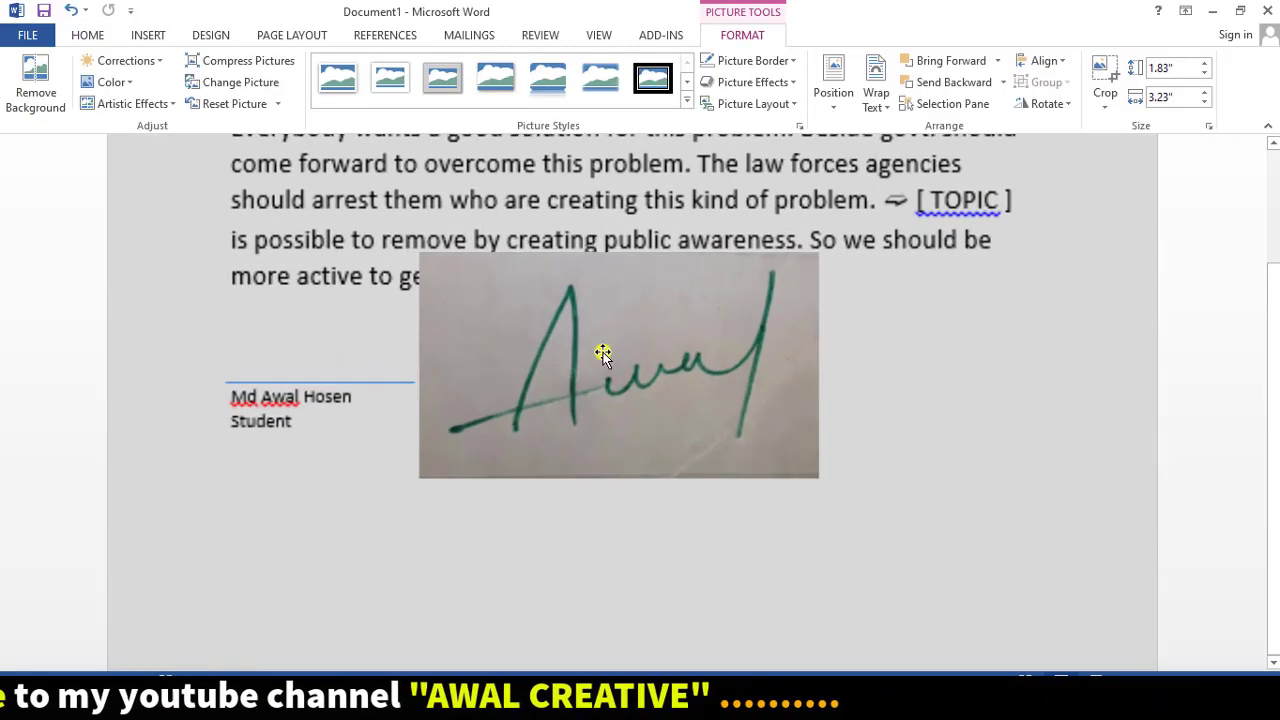
drag(606, 331, 645, 431)
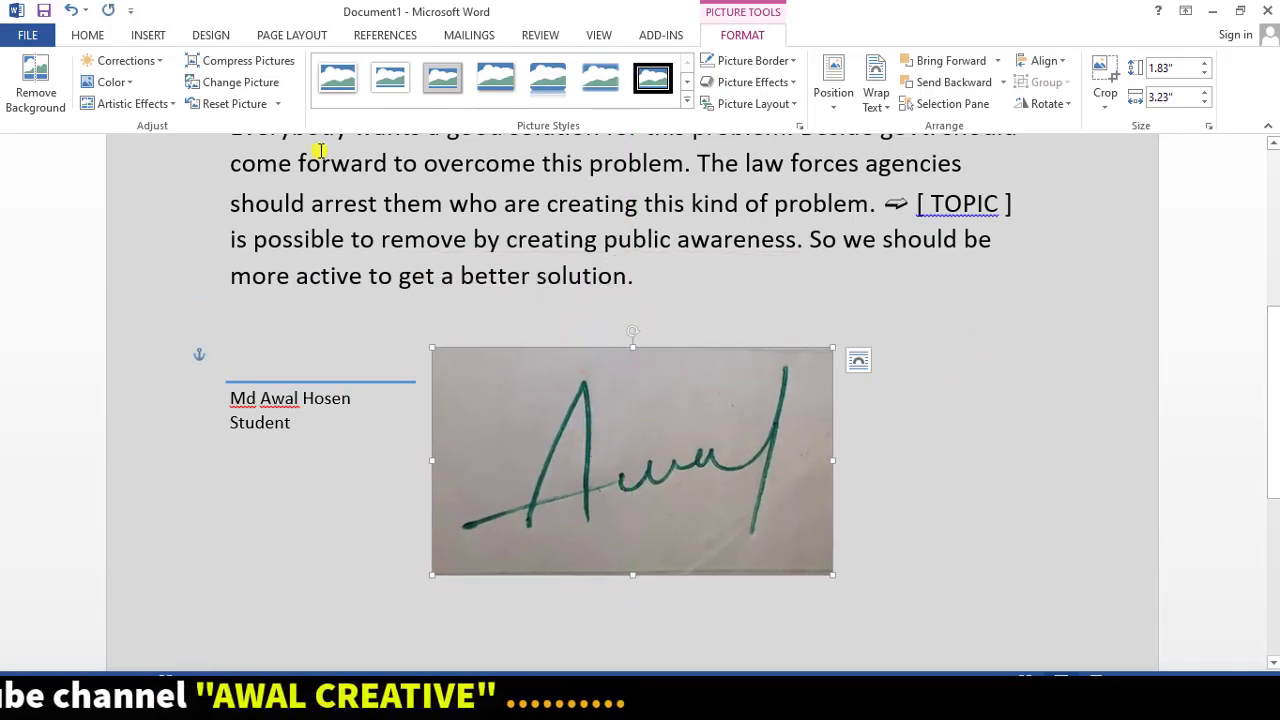
Try removing the photo background, then undo the removal that cut off part of the signature.
click(40, 100)
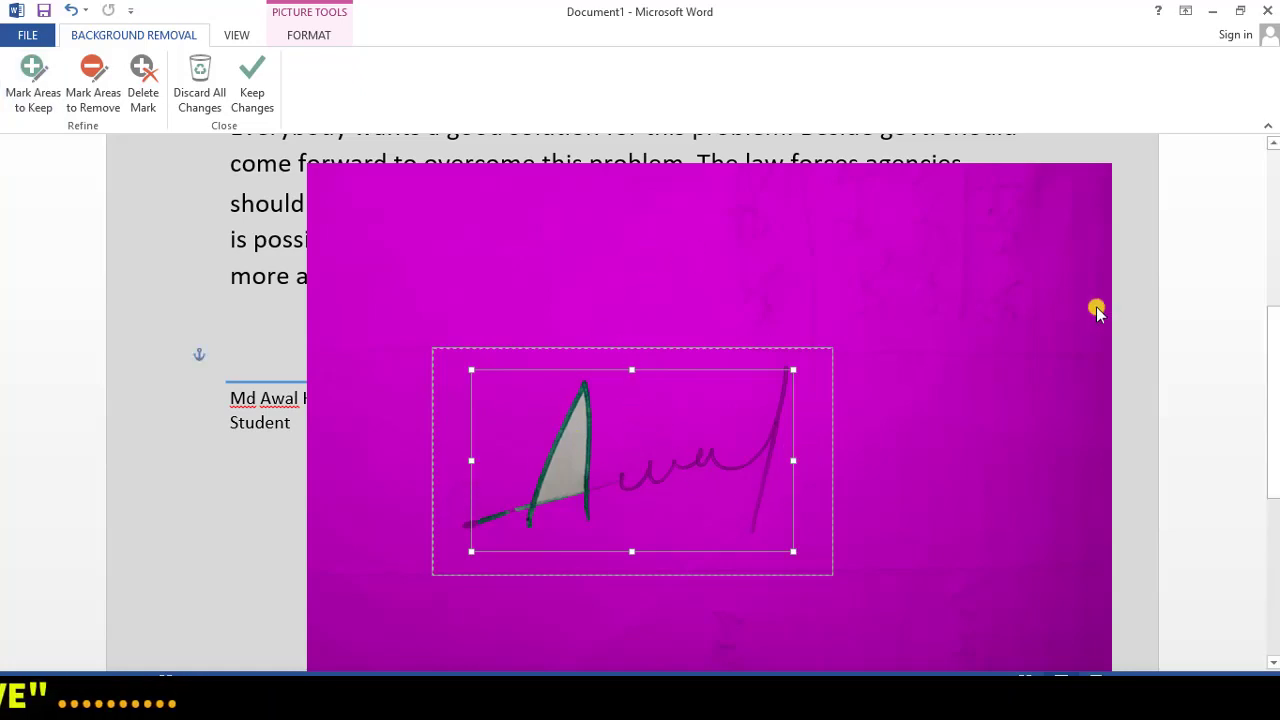
click(1128, 295)
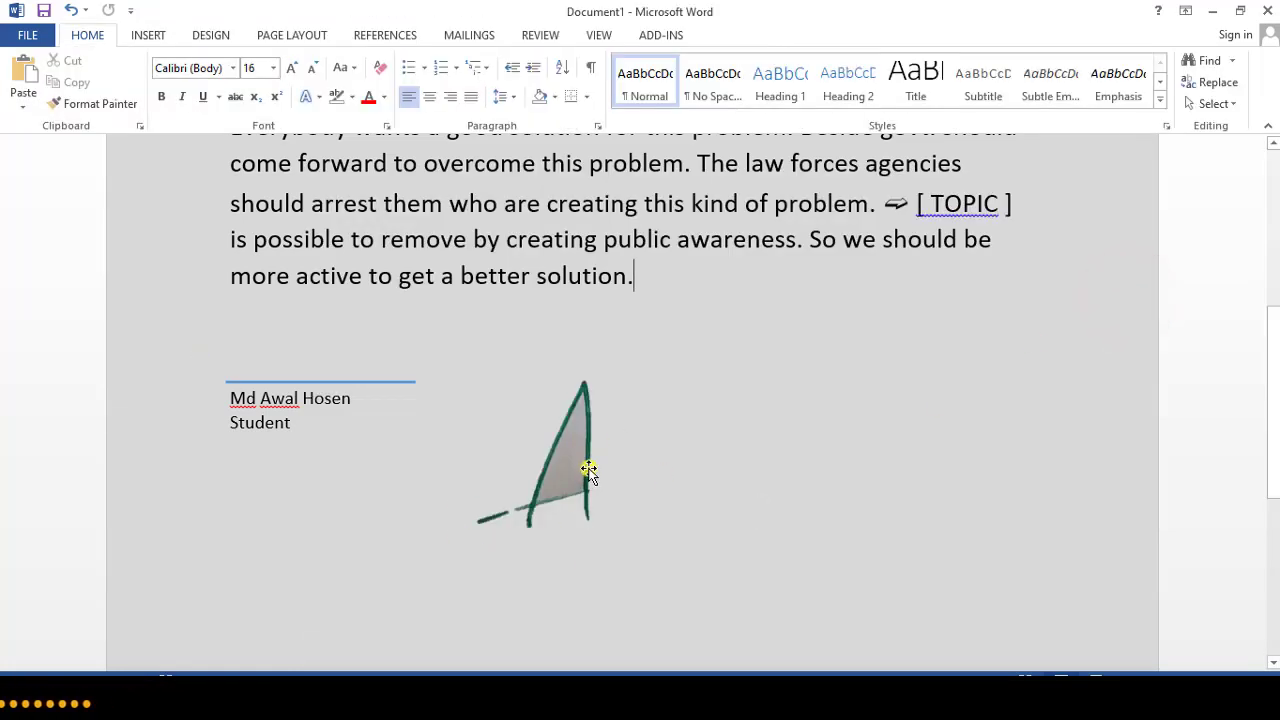
key(ctrl+z)
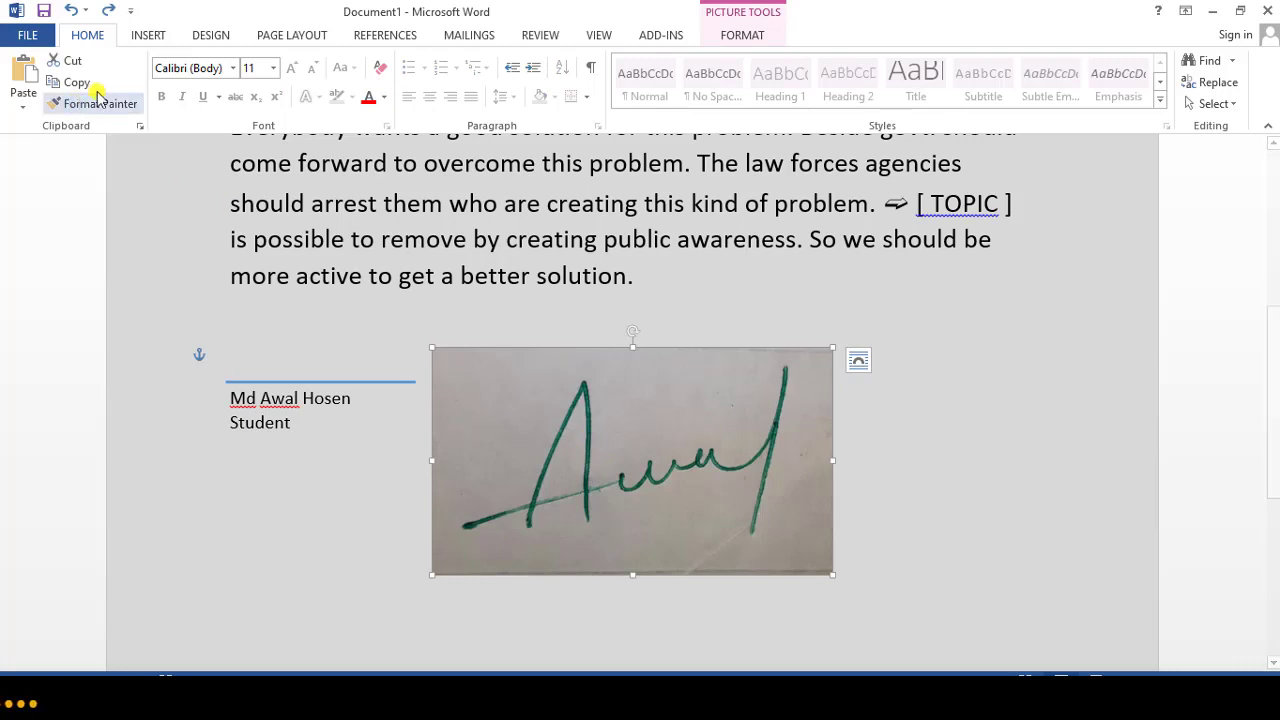
Remove the photo background again, widening the kept area to cover the whole signature.
click(742, 35)
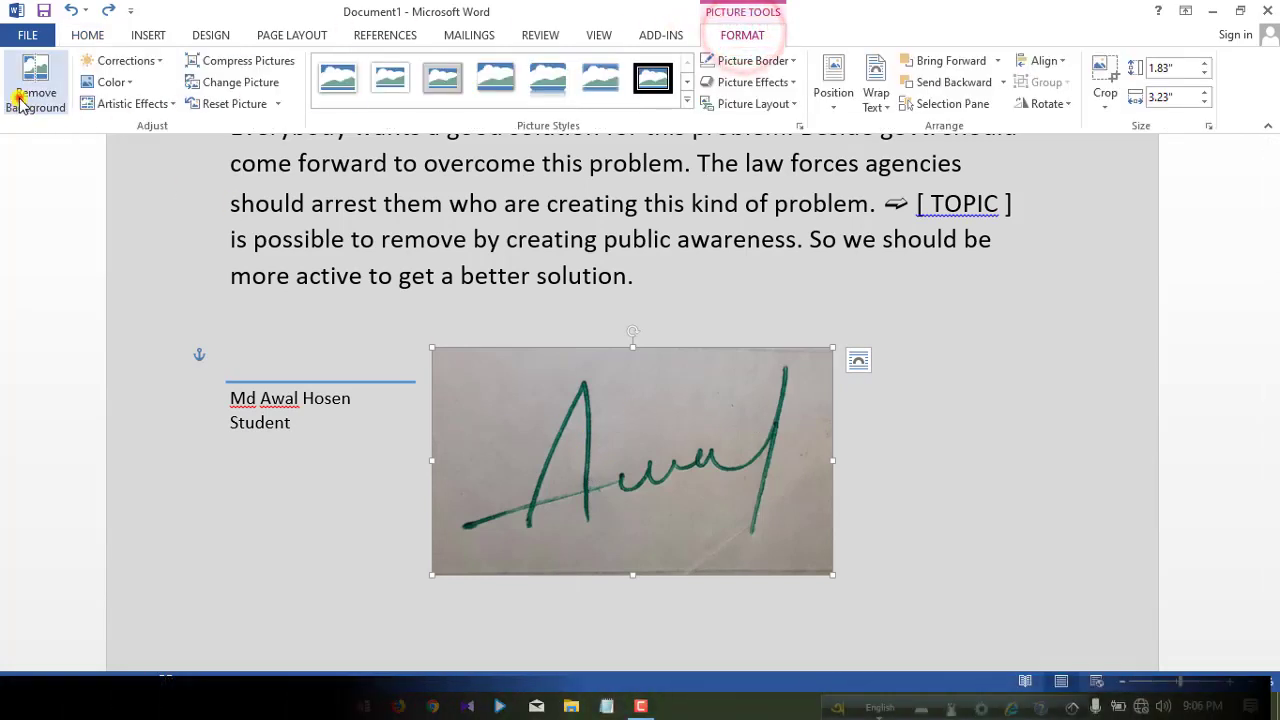
click(35, 90)
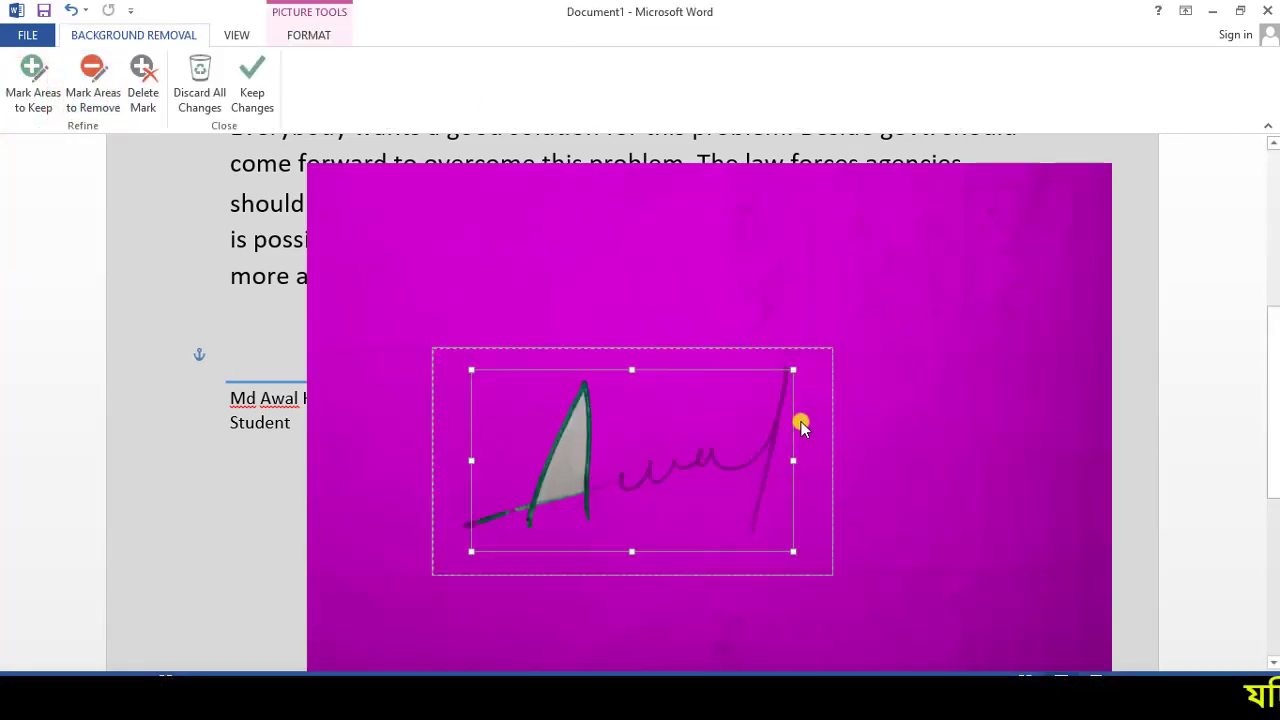
drag(793, 369, 804, 355)
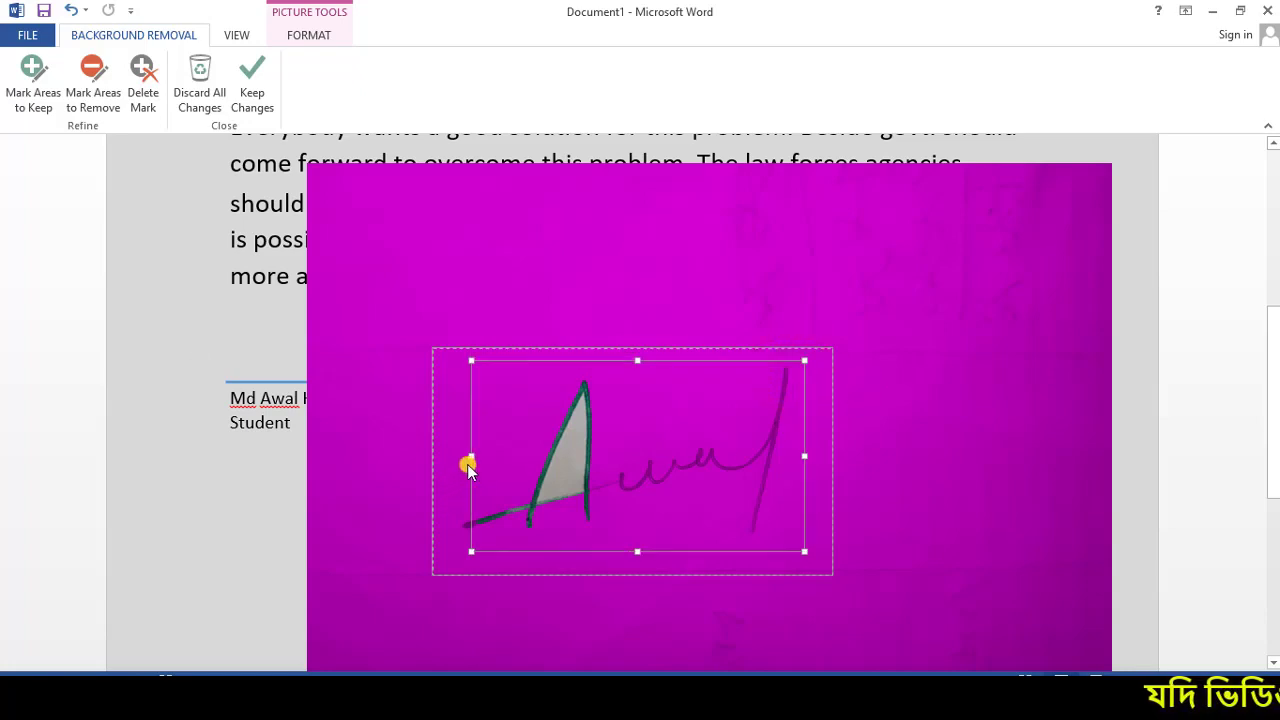
drag(471, 454, 466, 455)
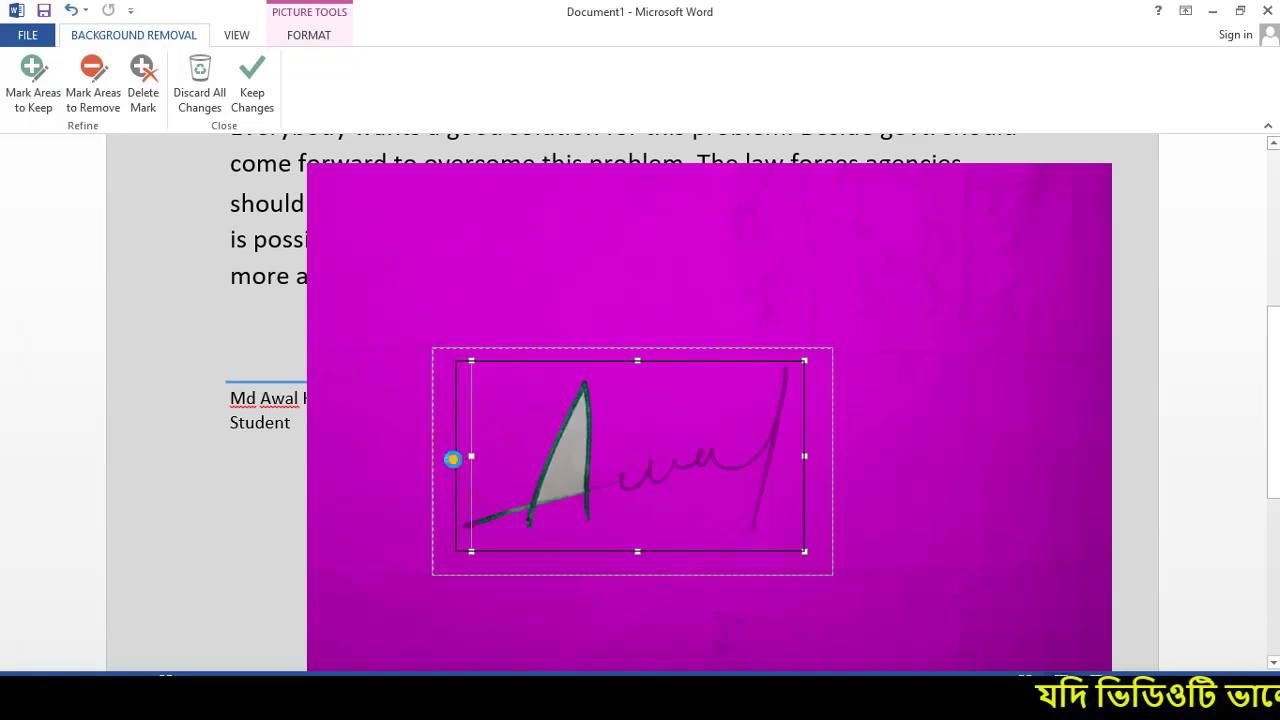
click(941, 332)
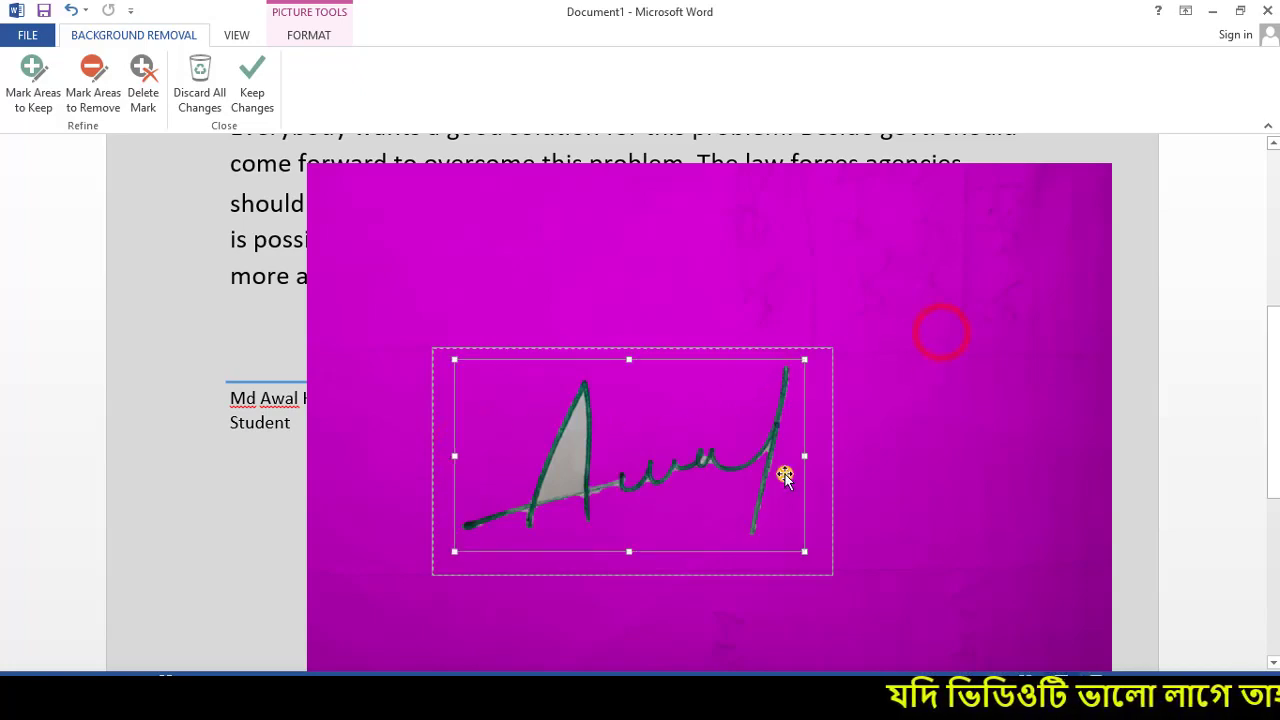
click(1147, 331)
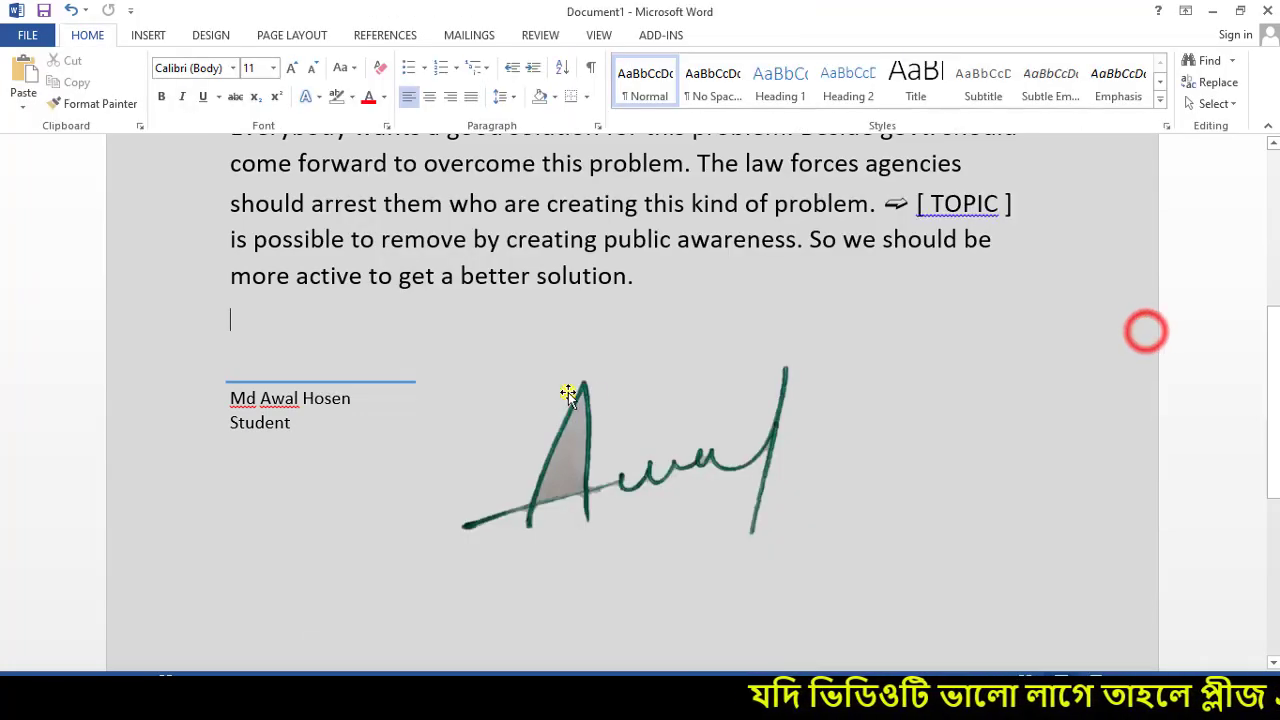
click(583, 445)
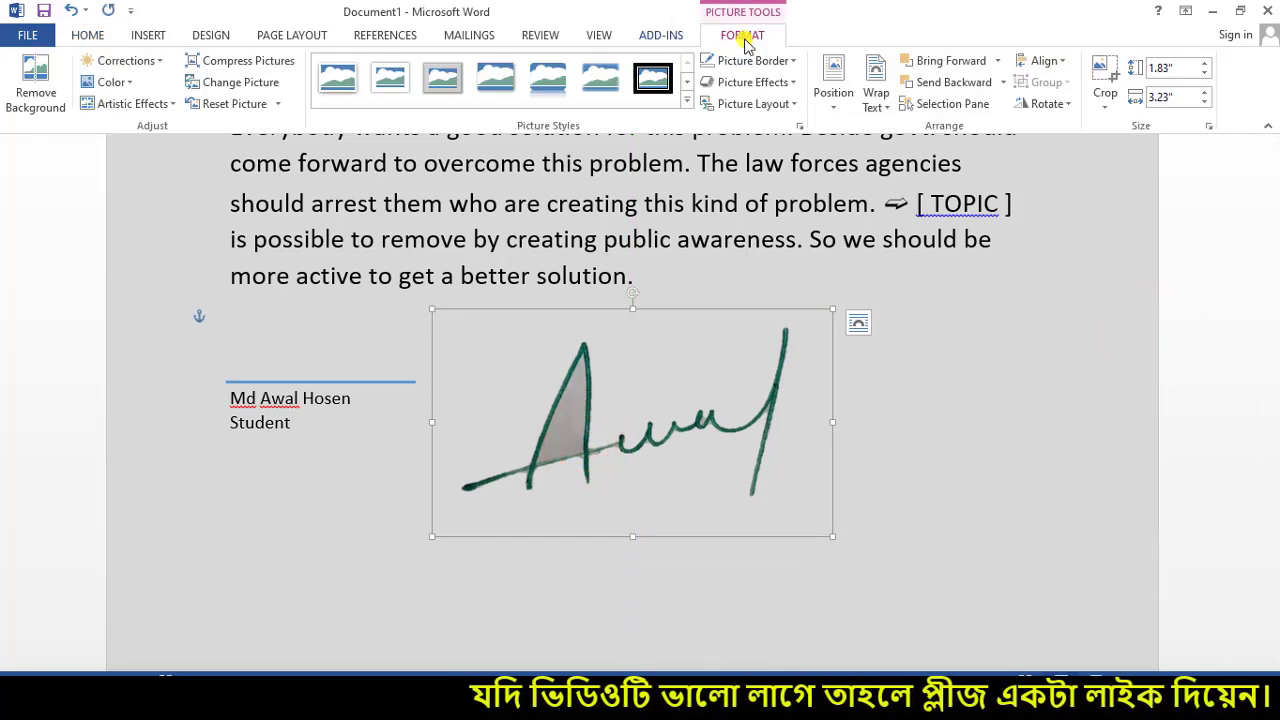
click(150, 60)
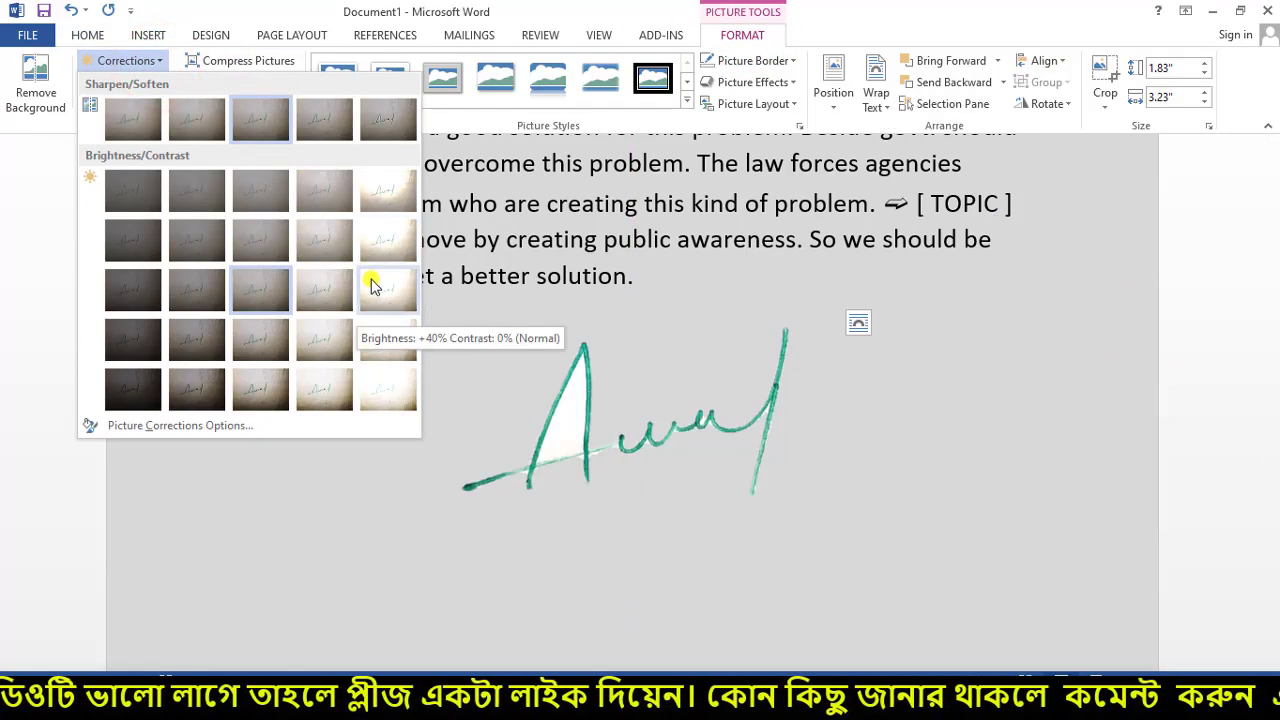
Brighten the signature 40%, move it beside the name block and shrink it to 0.66" x 1.17".
click(370, 285)
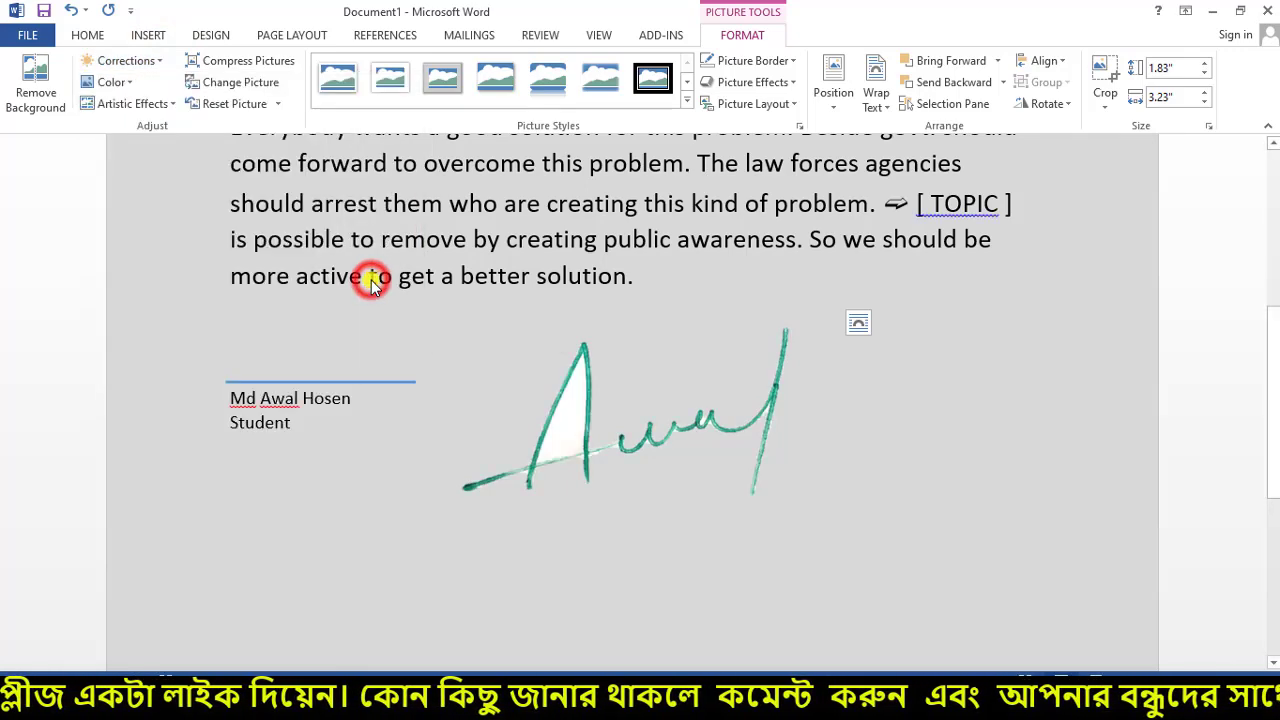
scroll(570, 487, up, 3)
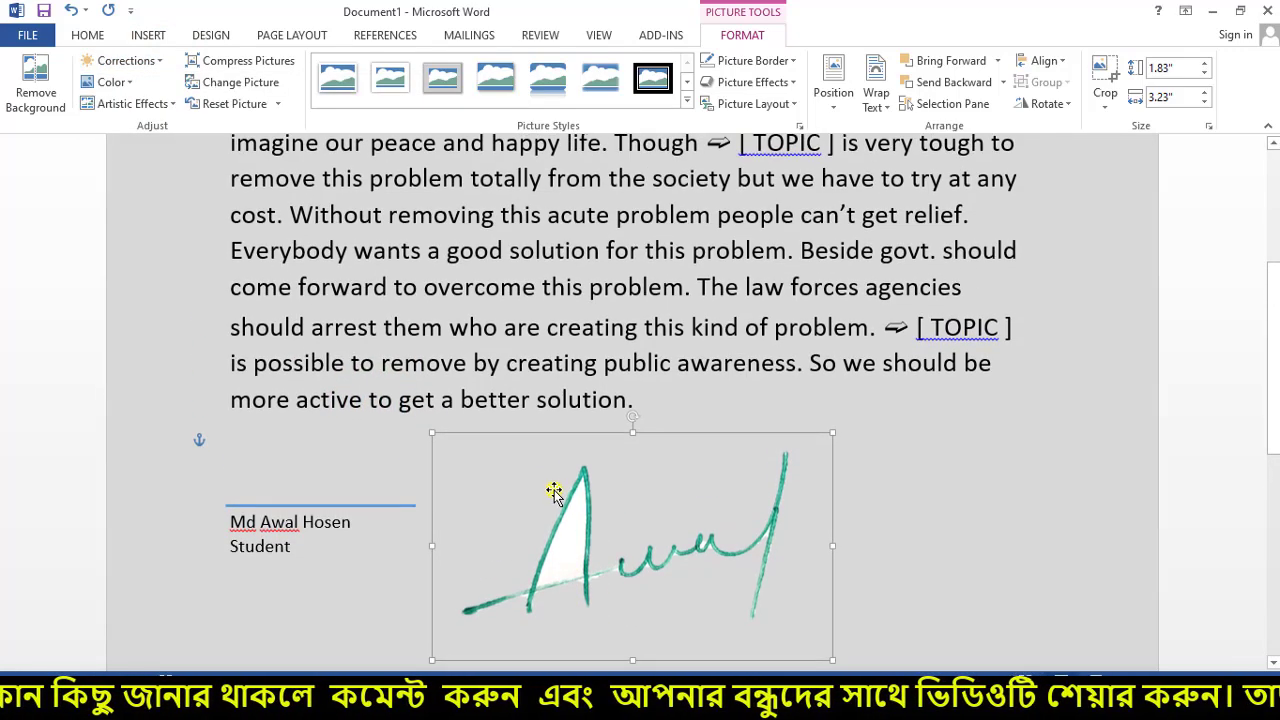
drag(570, 537, 337, 580)
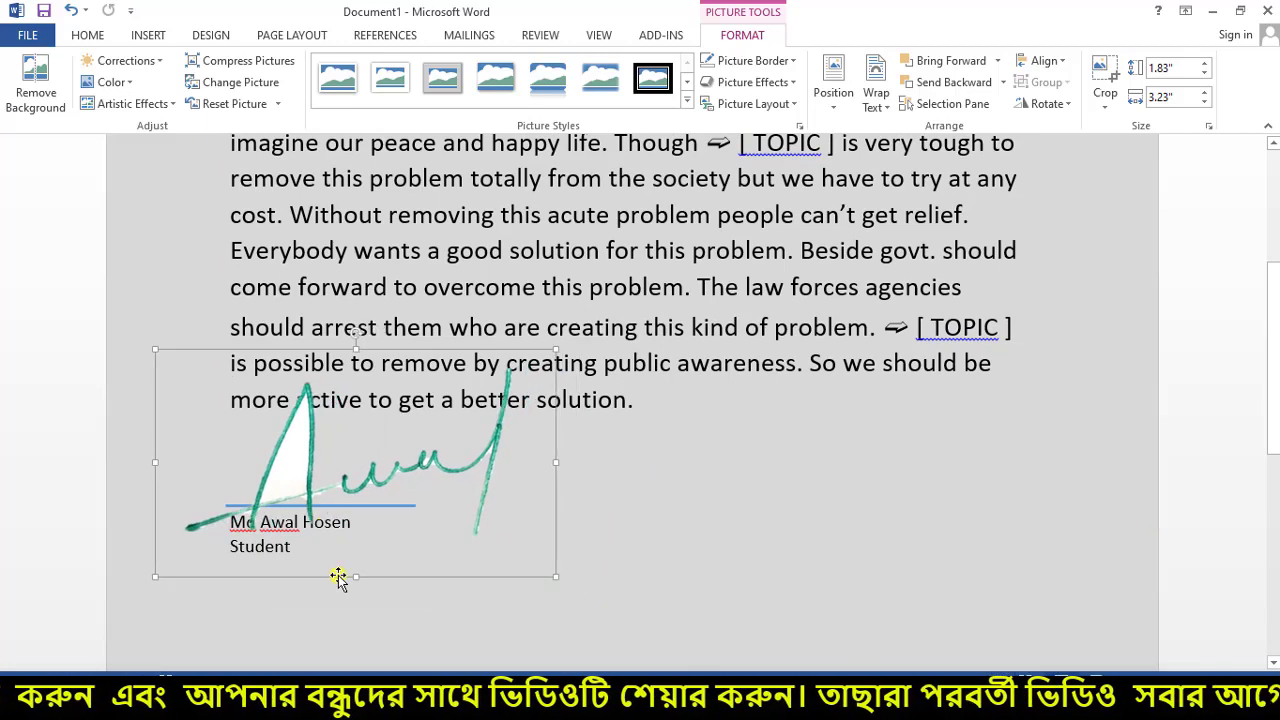
scroll(575, 525, up, 4)
scroll(575, 525, down, 2)
scroll(591, 466, down, 3)
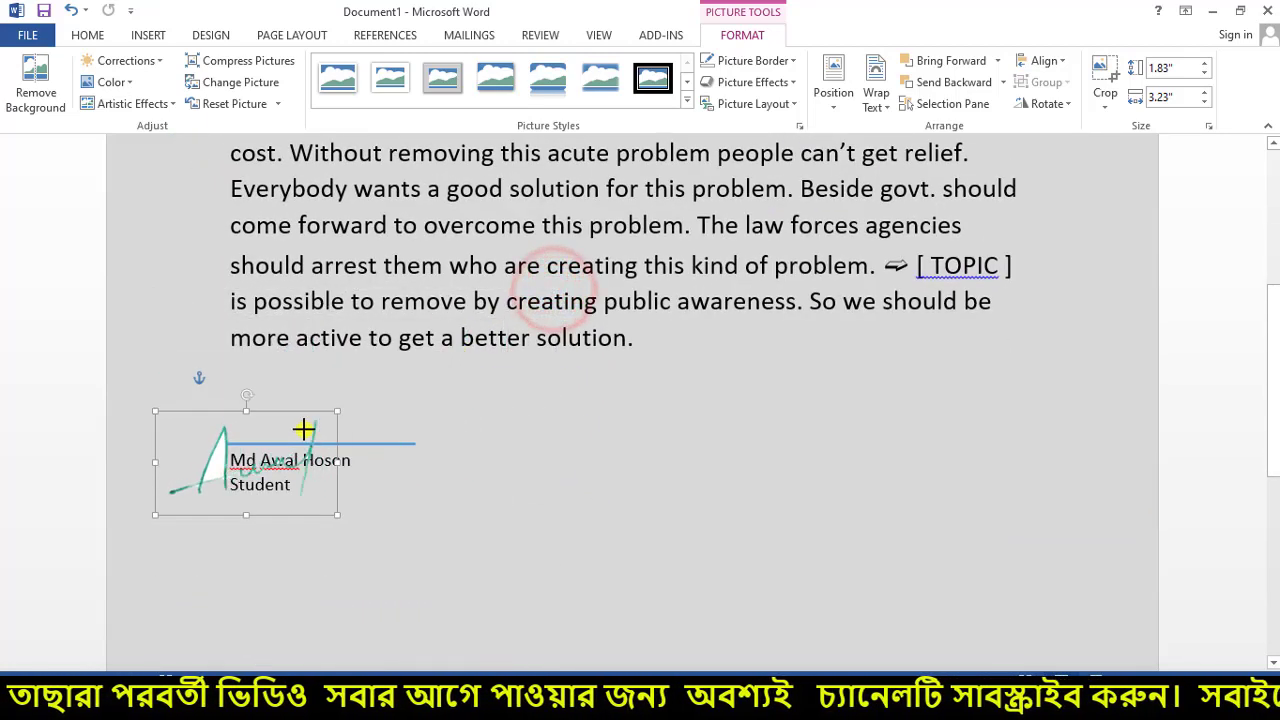
mouse_move(556, 290)
mouse_down()
mouse_move(203, 485)
mouse_move(280, 417)
mouse_up()
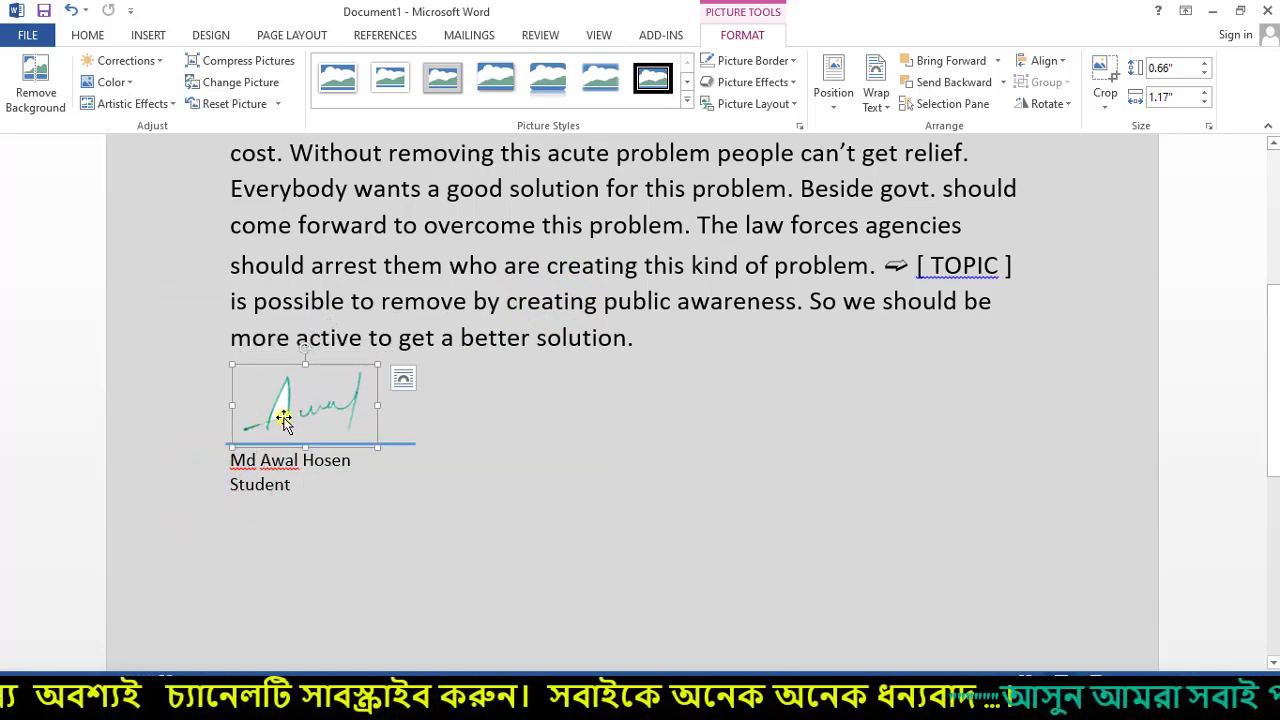
Recolour the signature picture to Black and White.
click(115, 82)
click(520, 280)
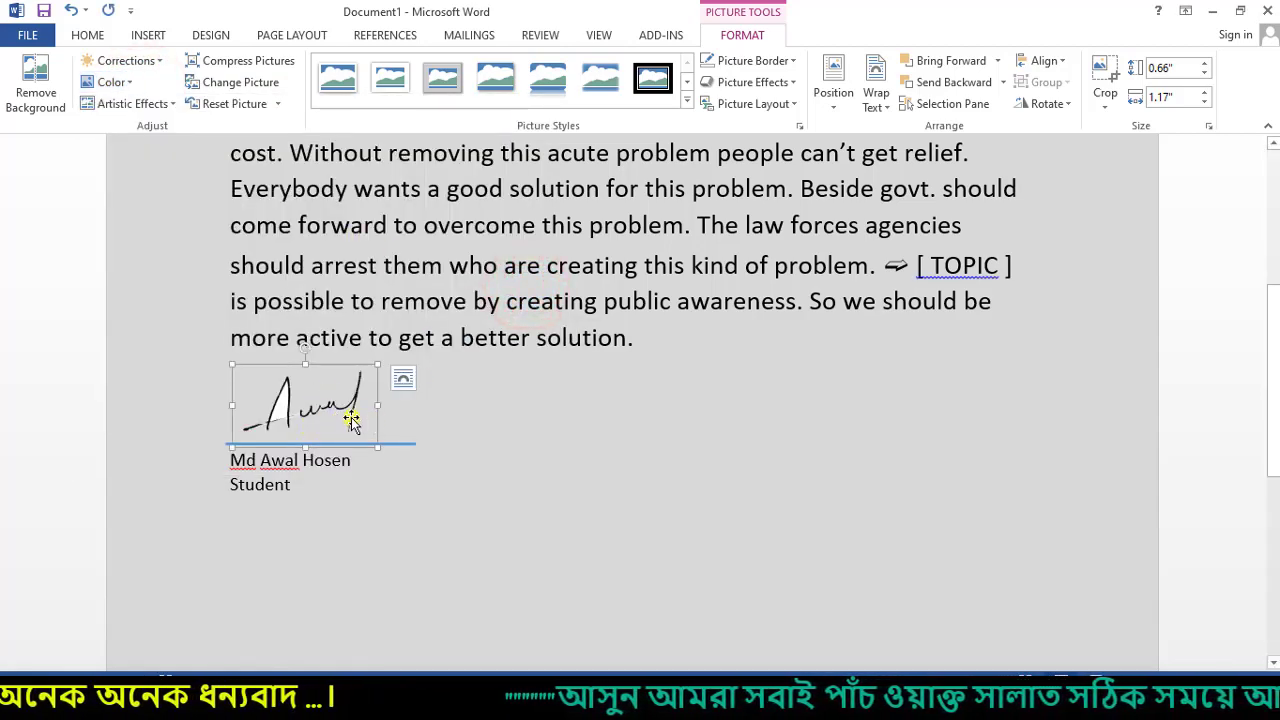
scroll(766, 477, up, 2)
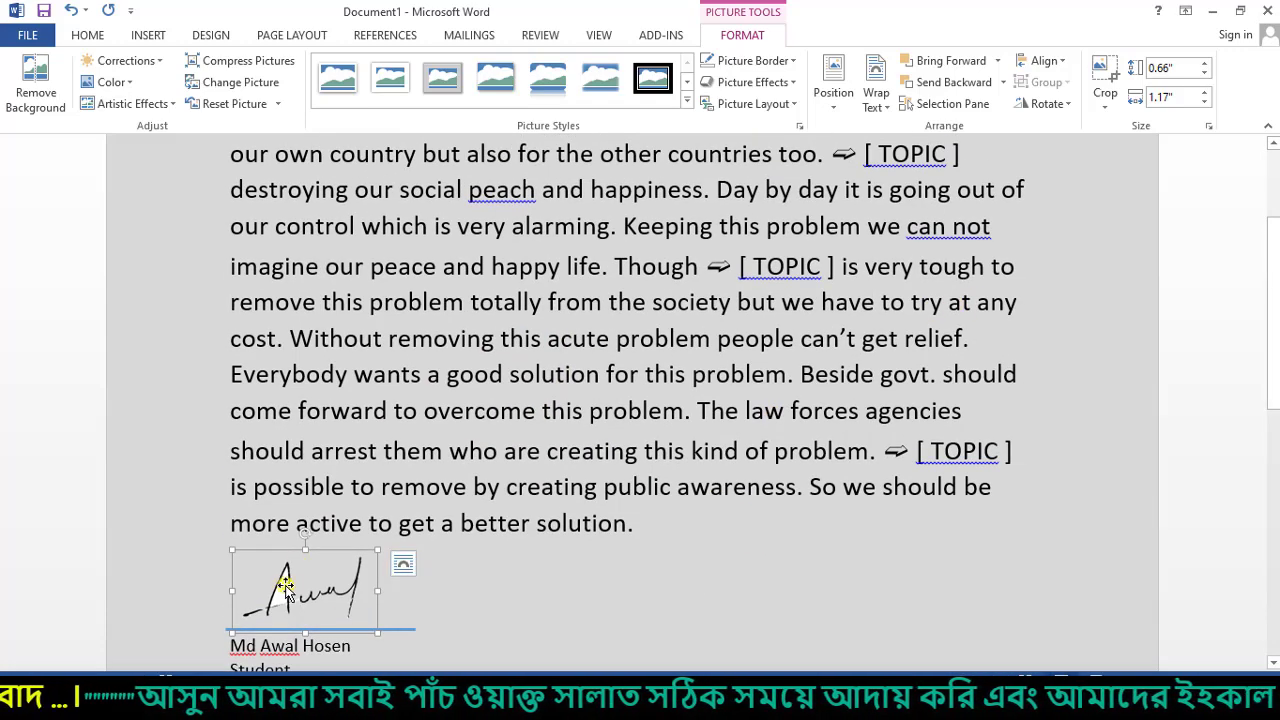
Set the page colour to No Color so the page background is white.
click(213, 38)
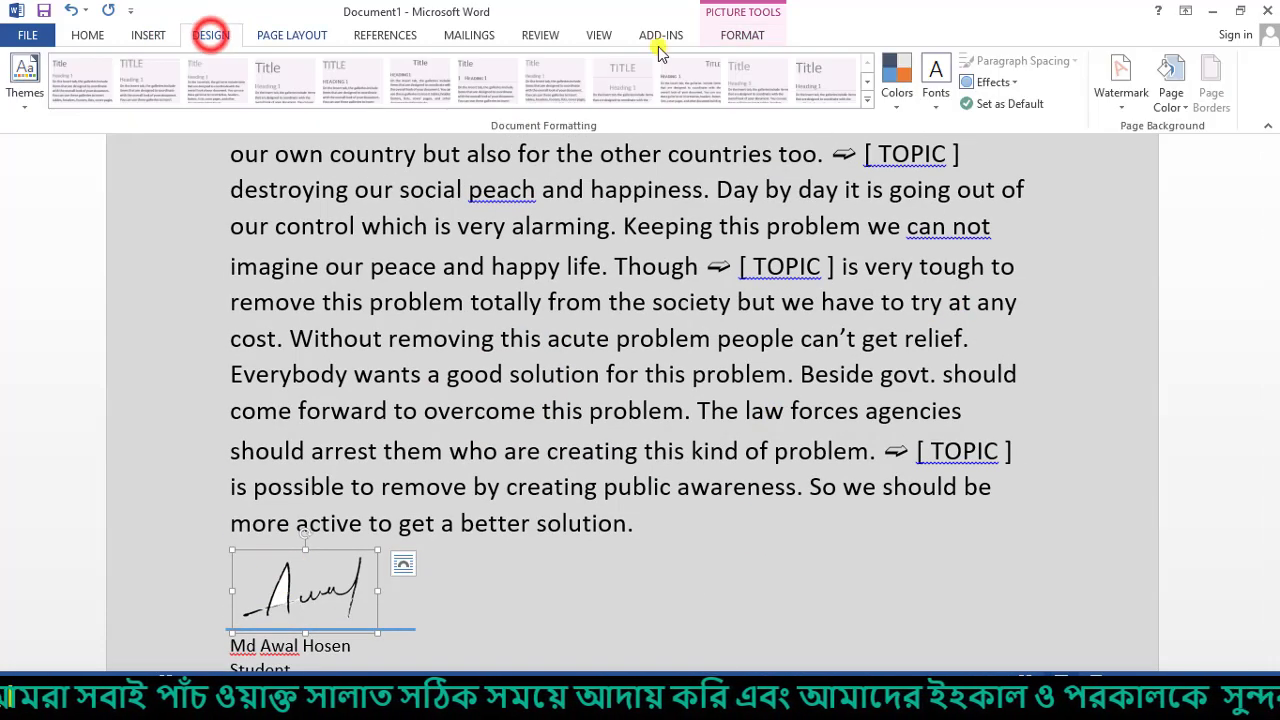
click(1170, 100)
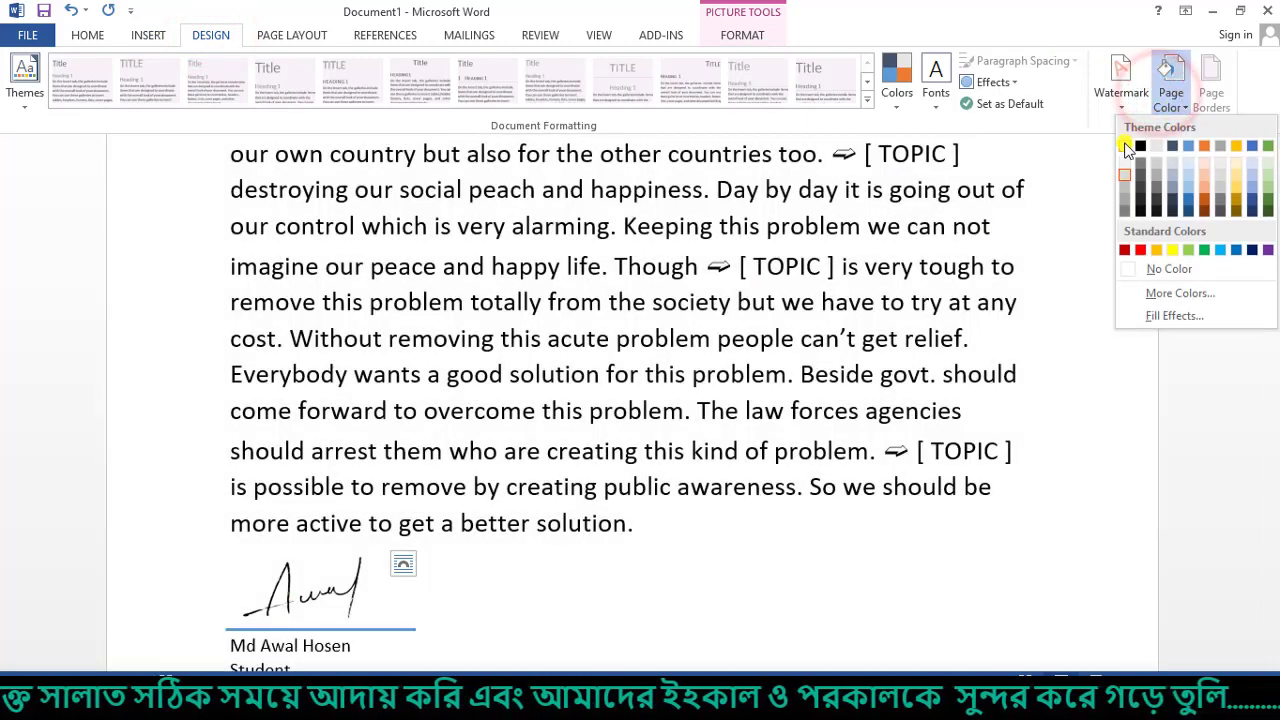
click(1124, 146)
Nudge the signature into place and shrink it slightly so it sits just above the line.
scroll(497, 386, down, 3)
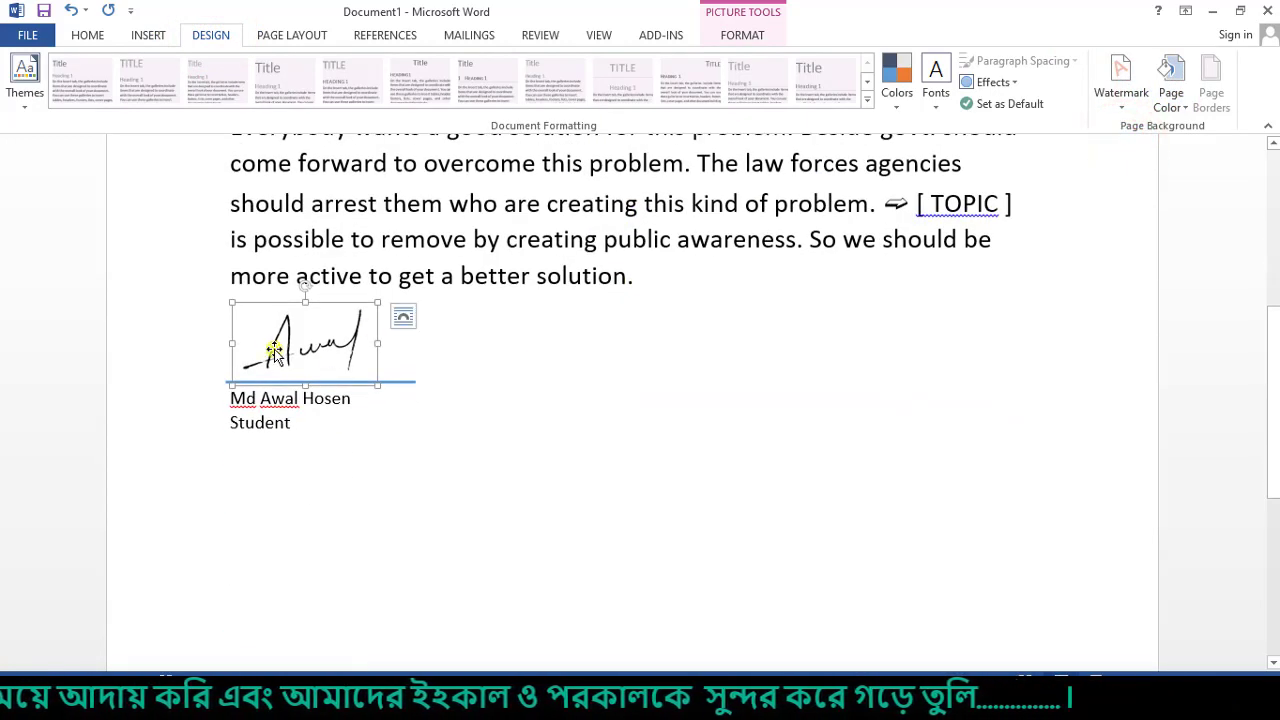
drag(270, 347, 272, 352)
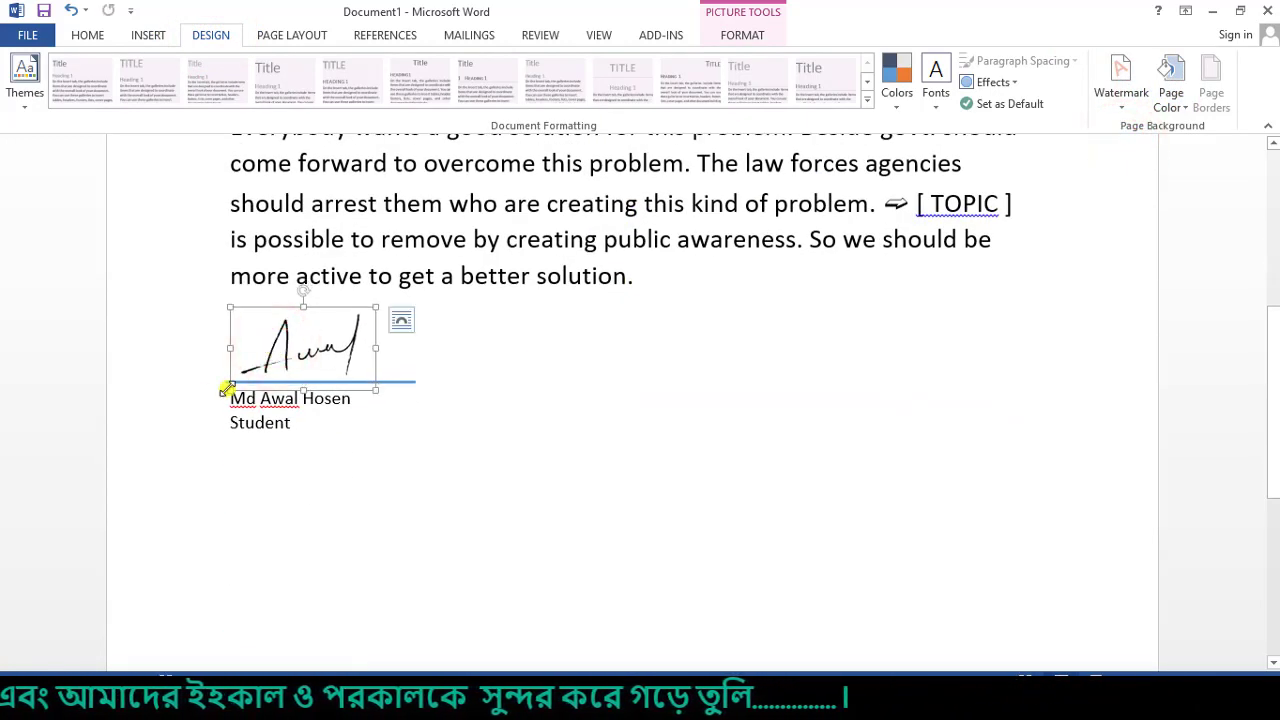
scroll(210, 392, up, 4)
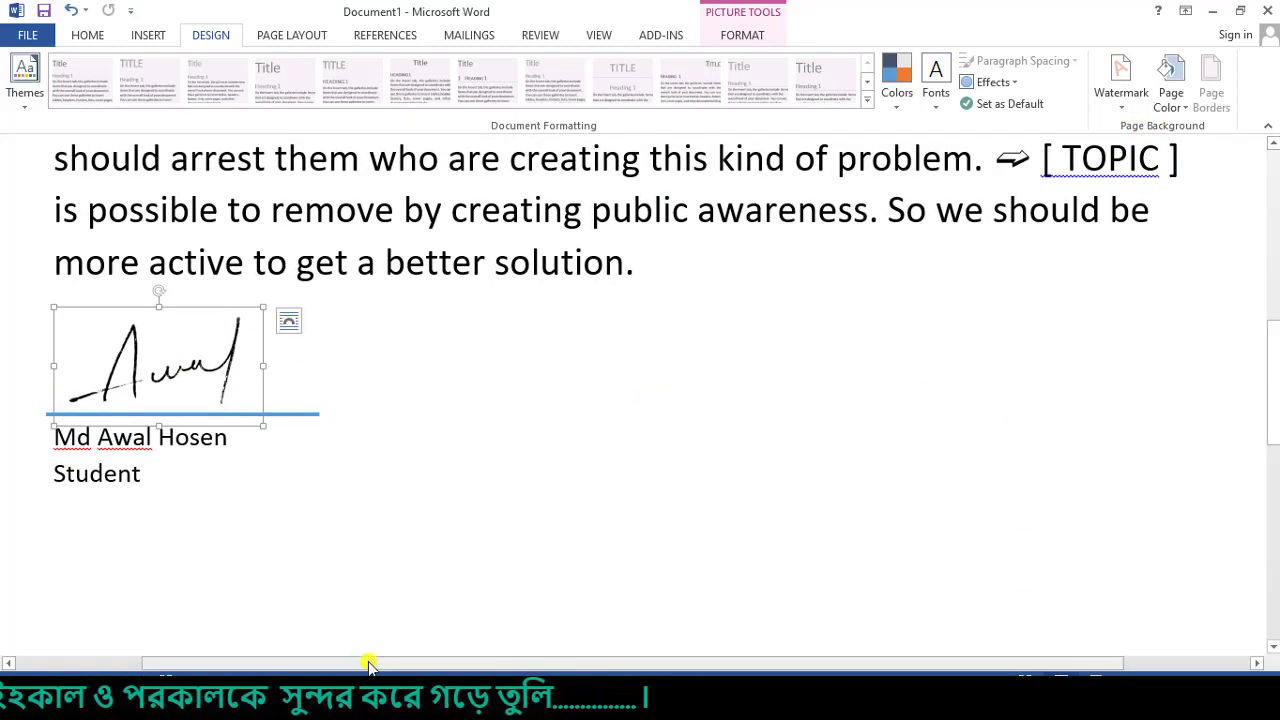
drag(368, 663, 242, 663)
mouse_move(292, 378)
mouse_down()
mouse_move(268, 393)
mouse_move(295, 400)
mouse_up()
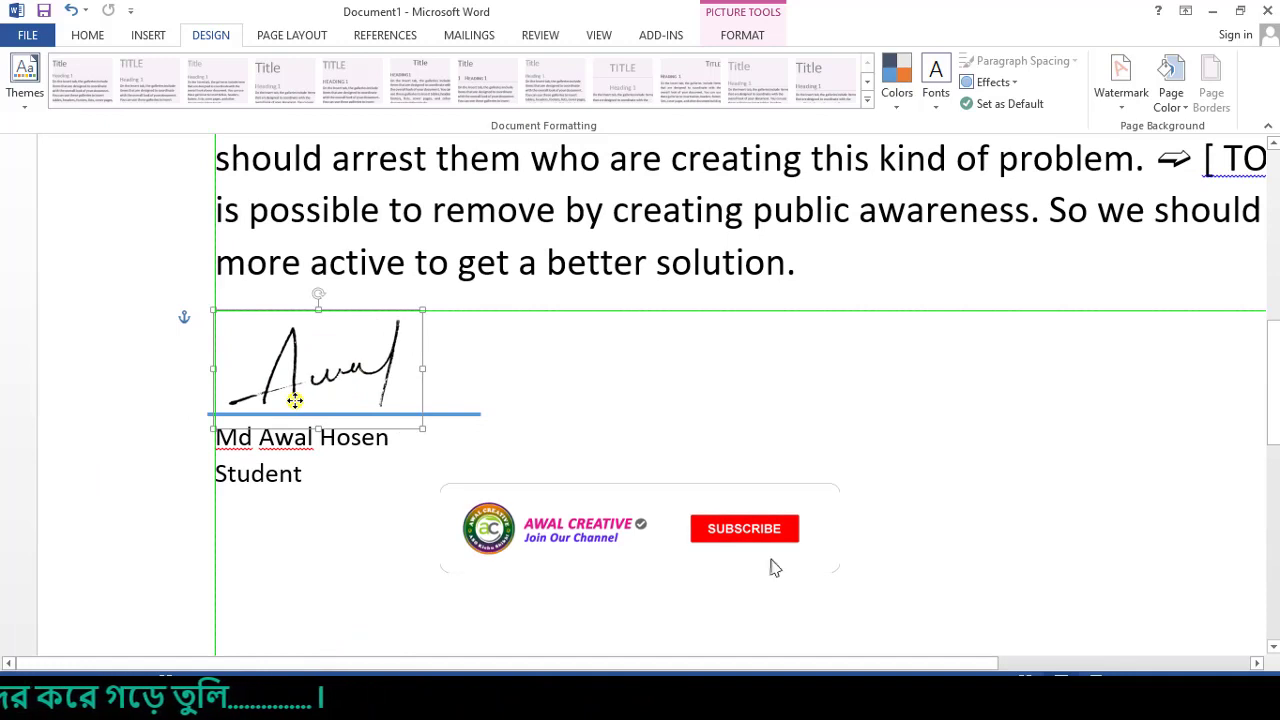
mouse_move(425, 305)
mouse_down()
mouse_move(343, 397)
mouse_move(274, 390)
mouse_up()
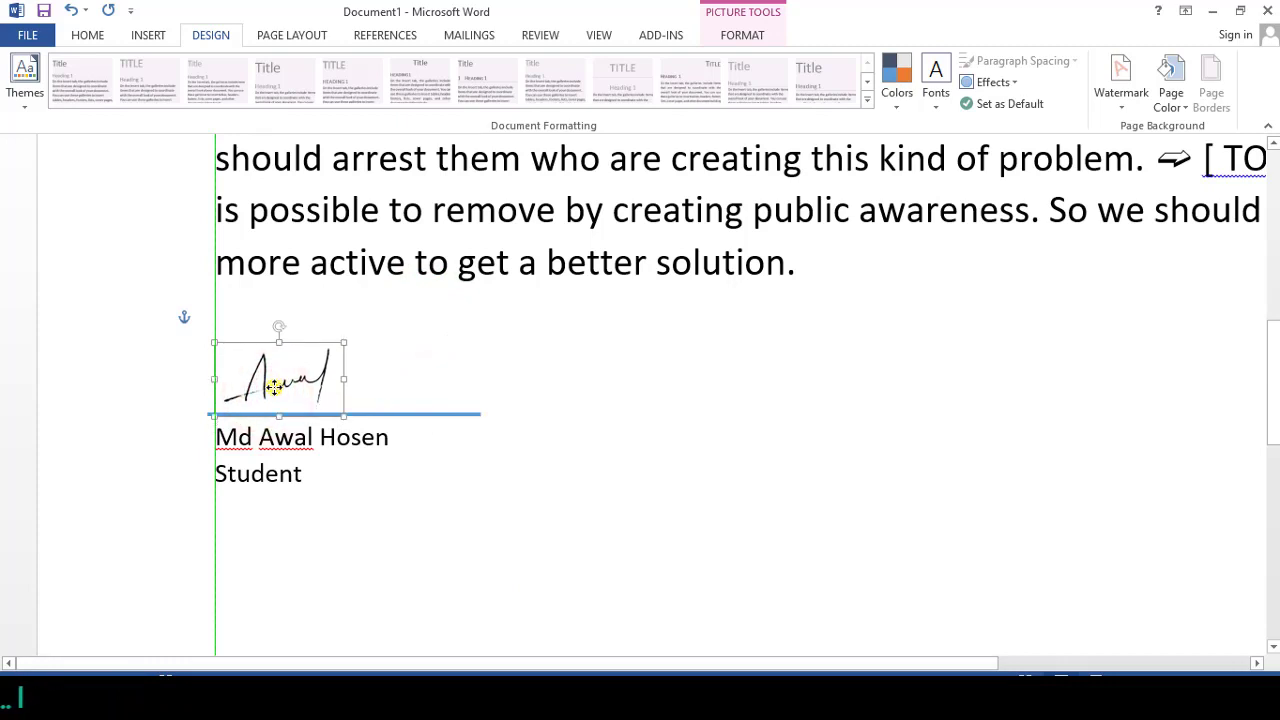
Change the line under the signature from blue to black.
click(420, 413)
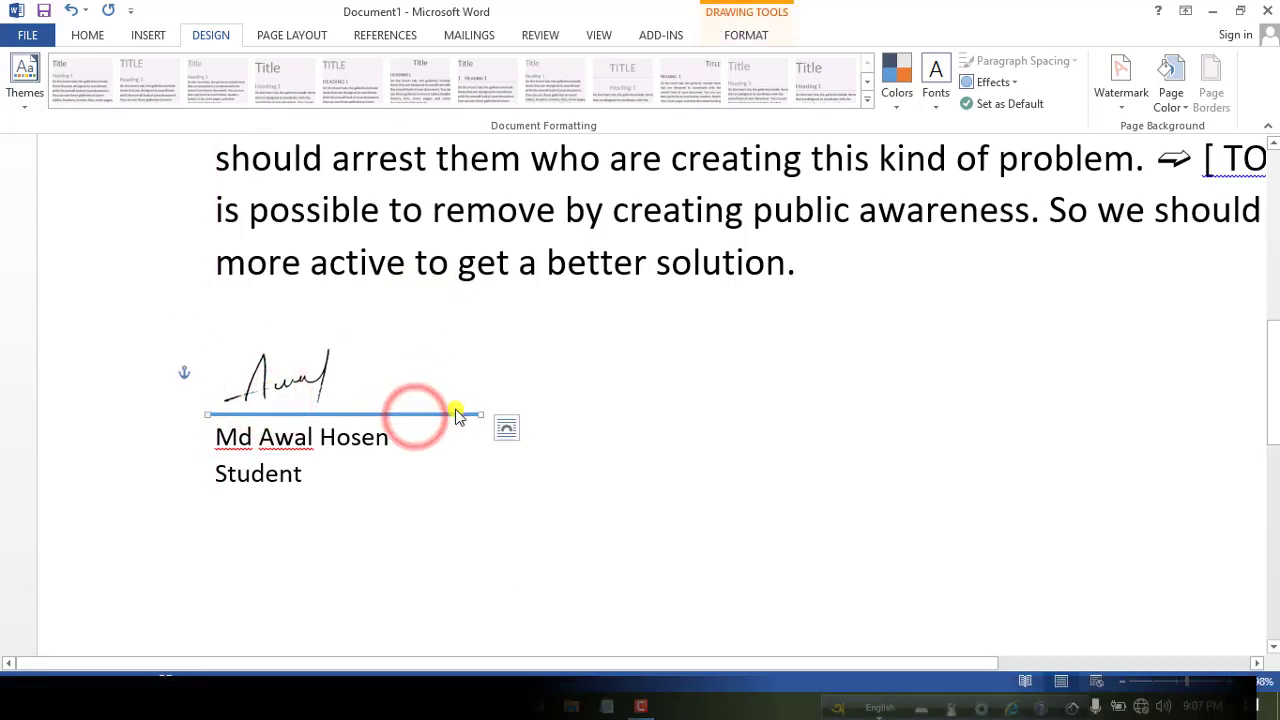
click(740, 37)
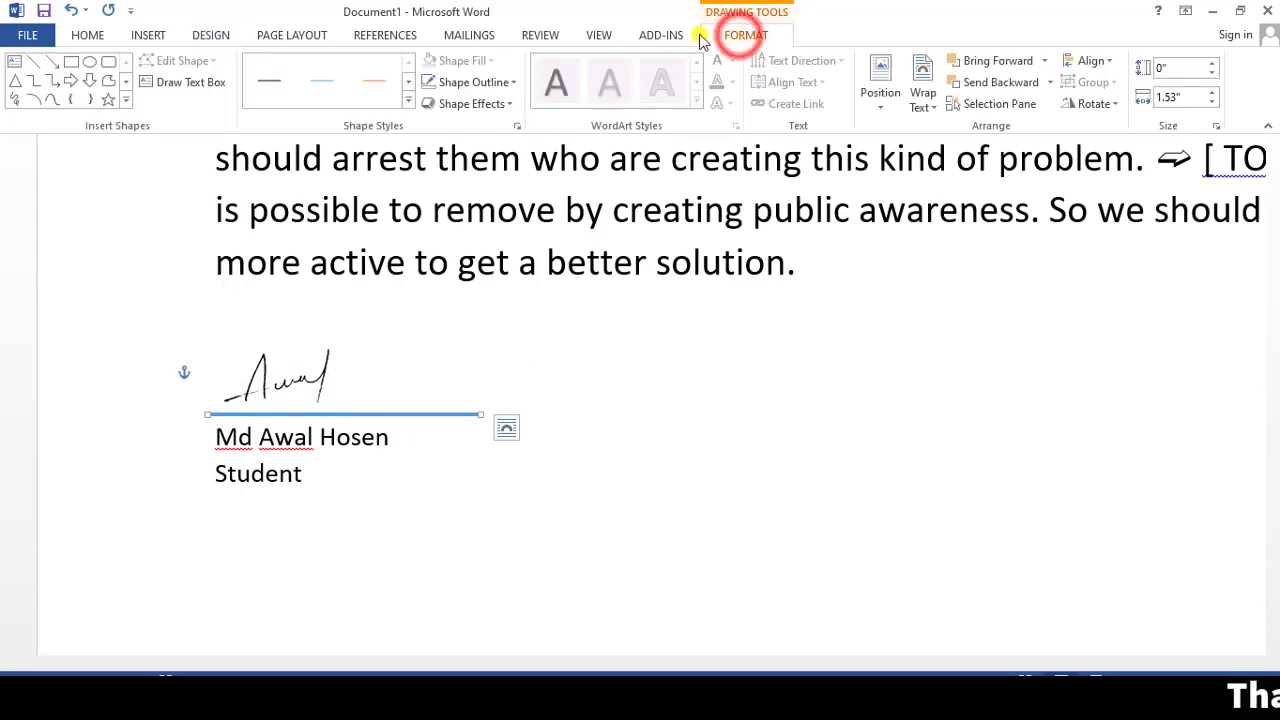
click(505, 82)
click(444, 124)
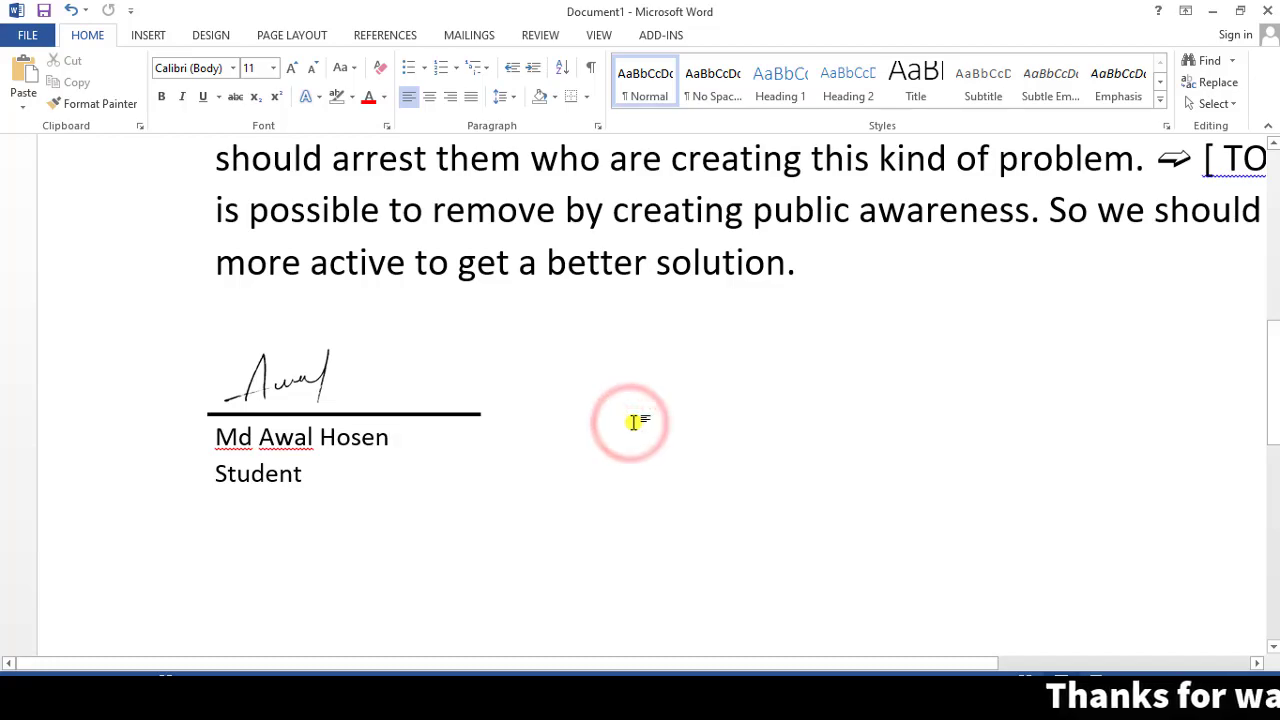
Zoom in on the signature block at the end of the essay.
scroll(632, 423, down, 4)
scroll(666, 437, down, 3)
scroll(708, 453, down, 2)
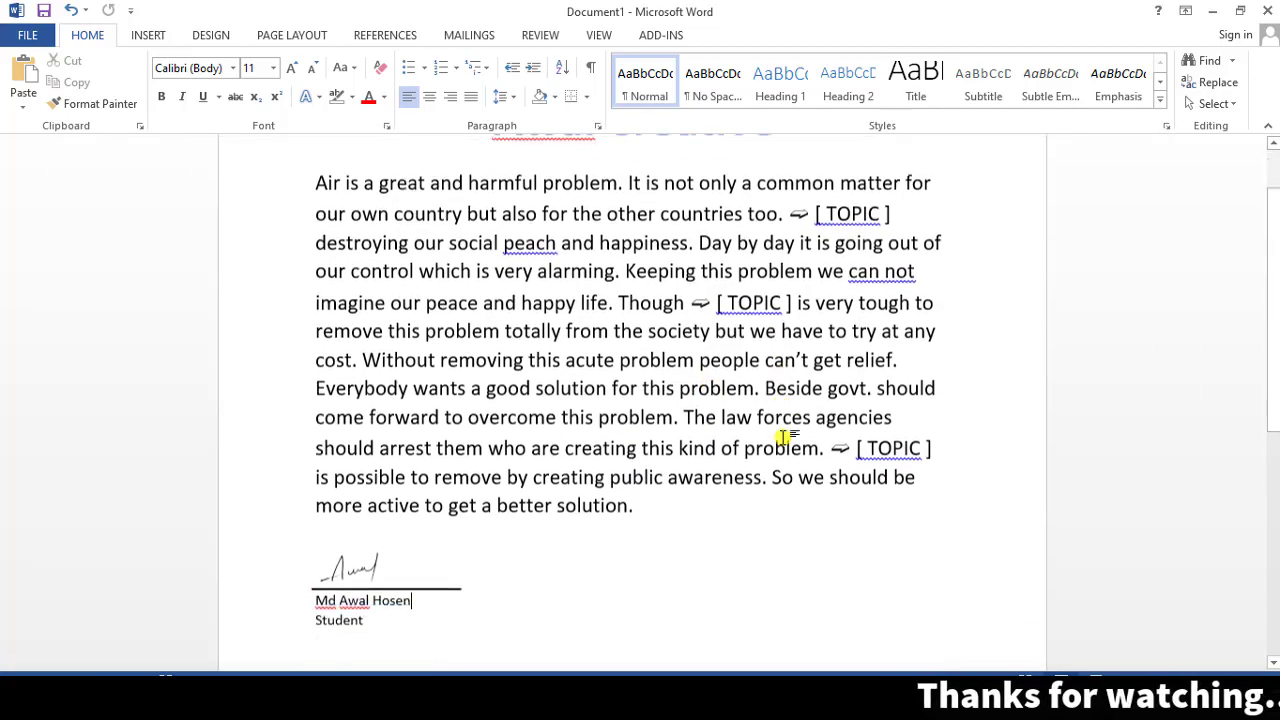
scroll(791, 437, down, 2)
scroll(694, 408, down, 2)
scroll(694, 408, down, 2)
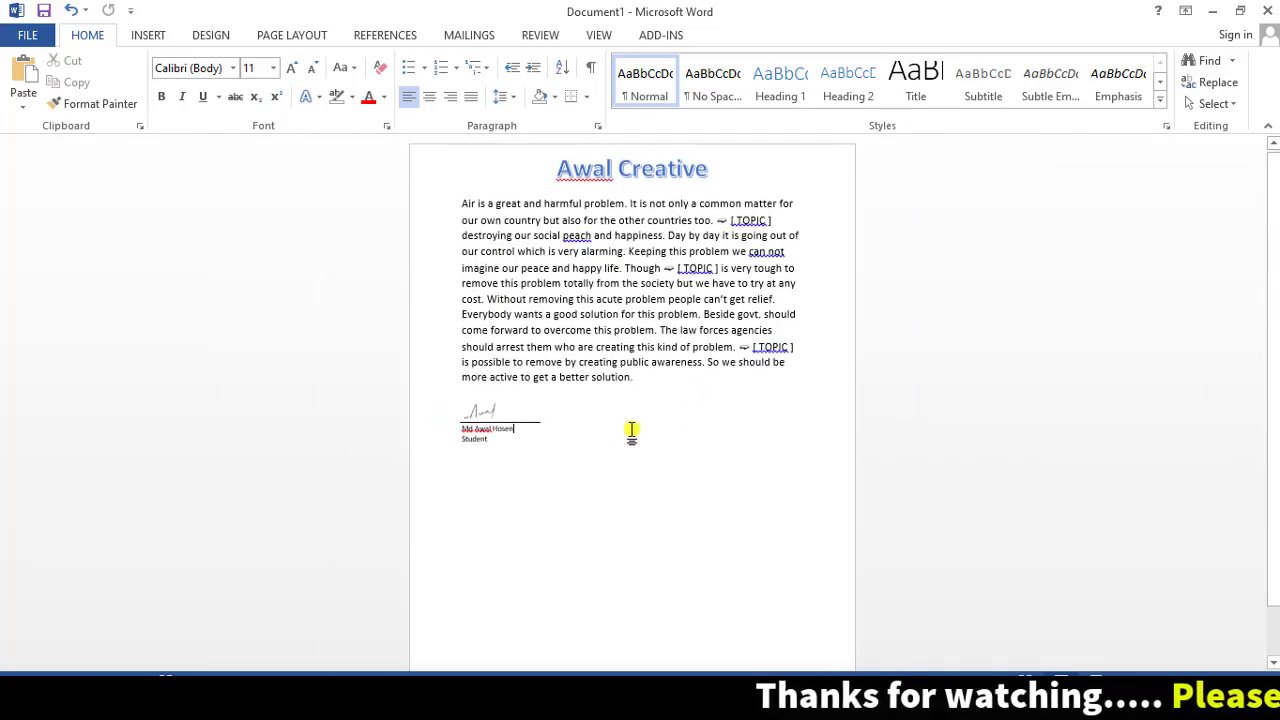
scroll(557, 448, up, 3)
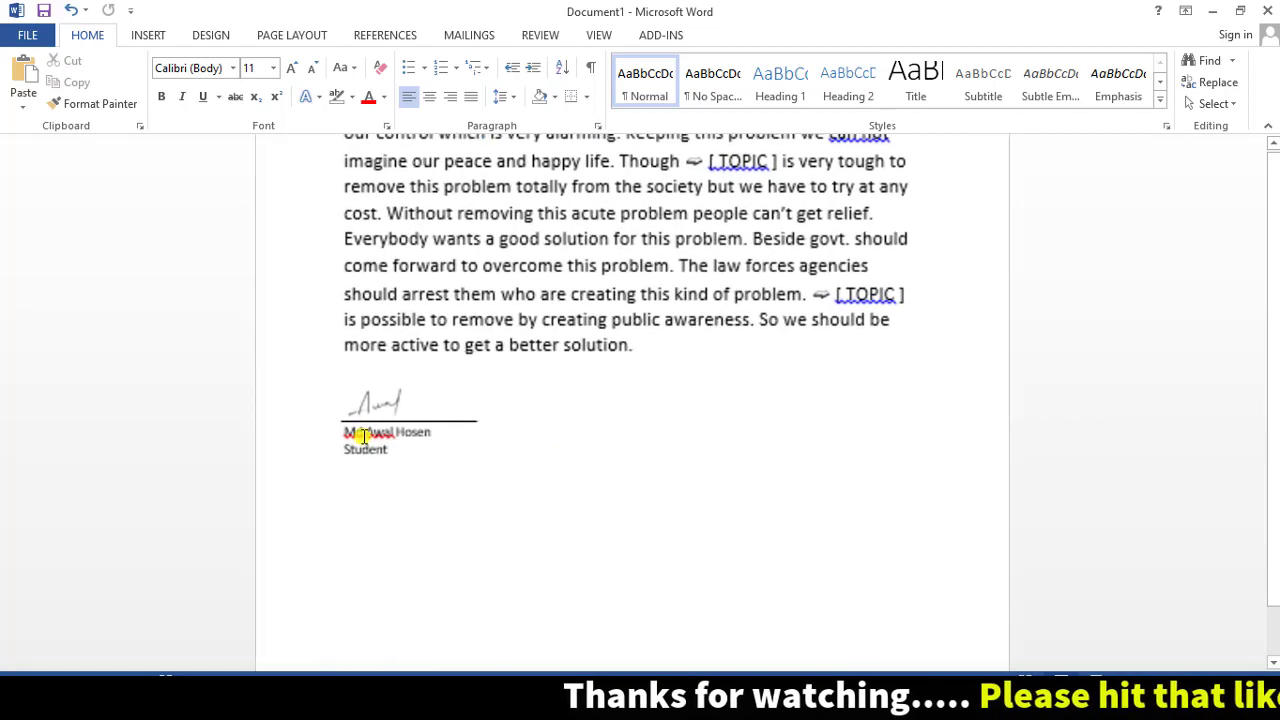
scroll(363, 434, up, 2)
scroll(334, 434, up, 2)
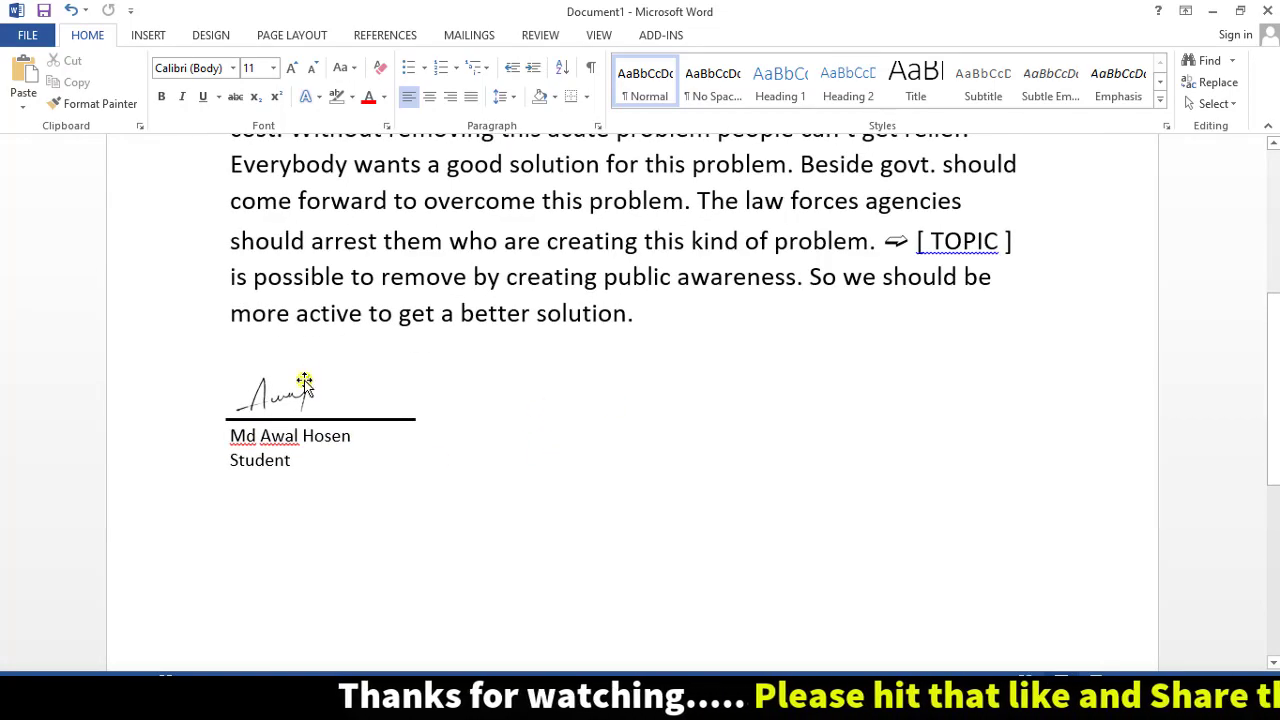
Select the signature image, line, name and title together.
click(275, 382)
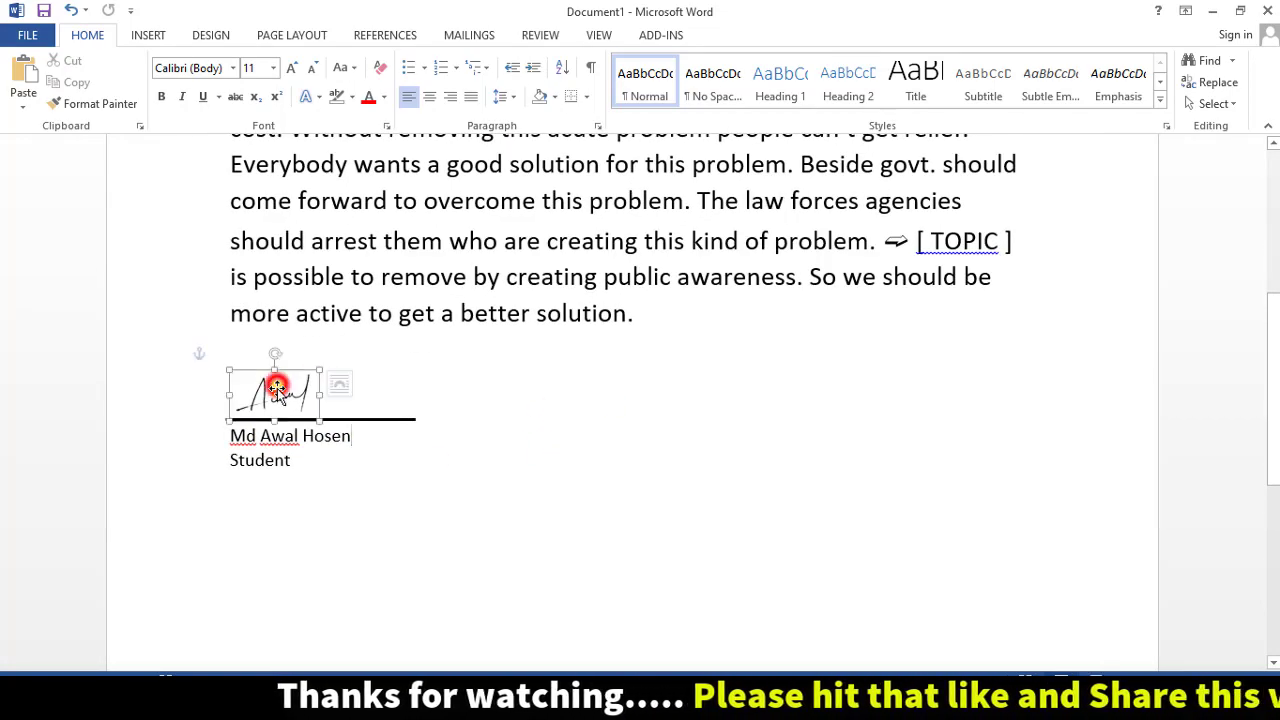
click(200, 378)
click(200, 378)
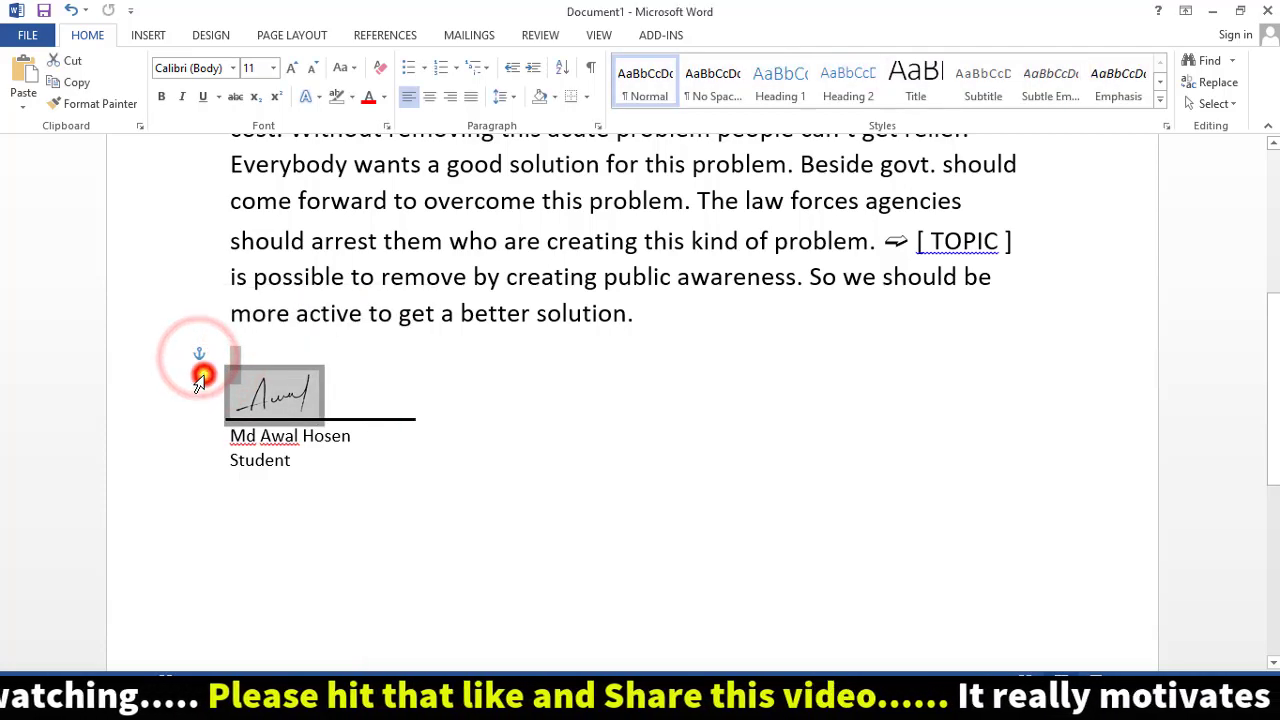
mouse_move(200, 378)
mouse_down()
mouse_move(214, 329)
mouse_move(347, 502)
mouse_up()
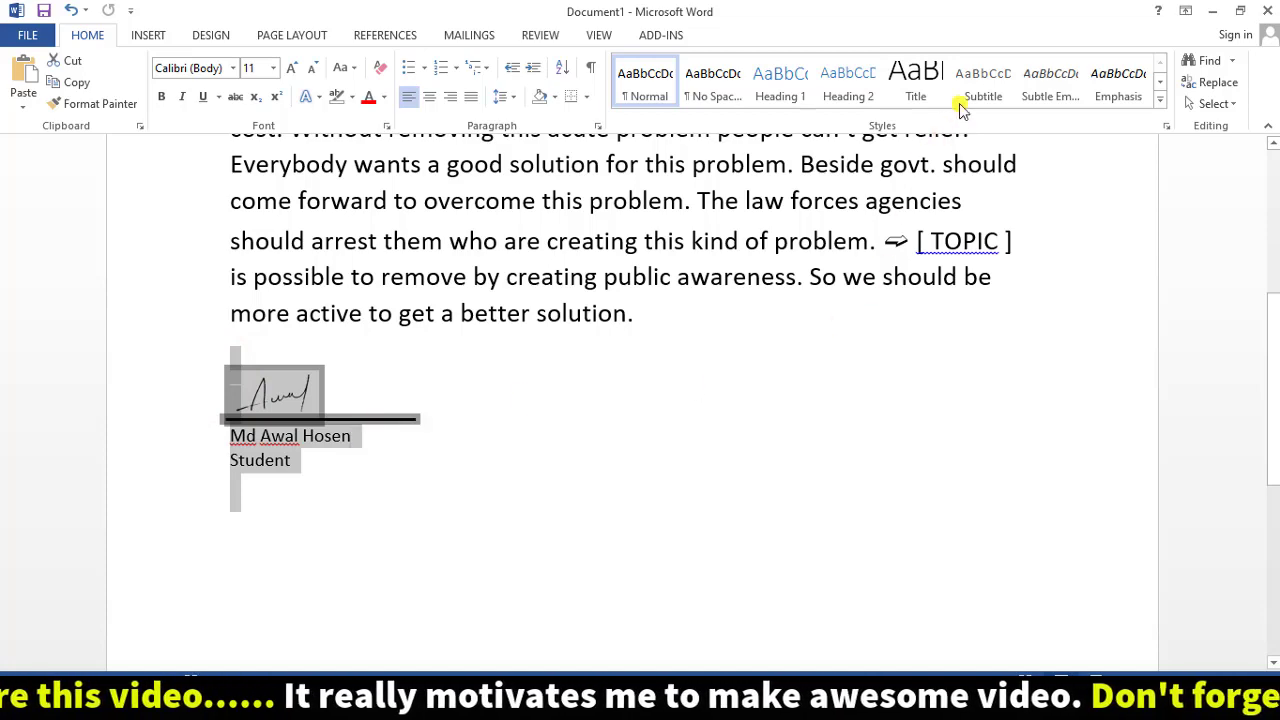
Save the selection as a Quick Part named 'Signature two' in the AutoText gallery.
click(145, 36)
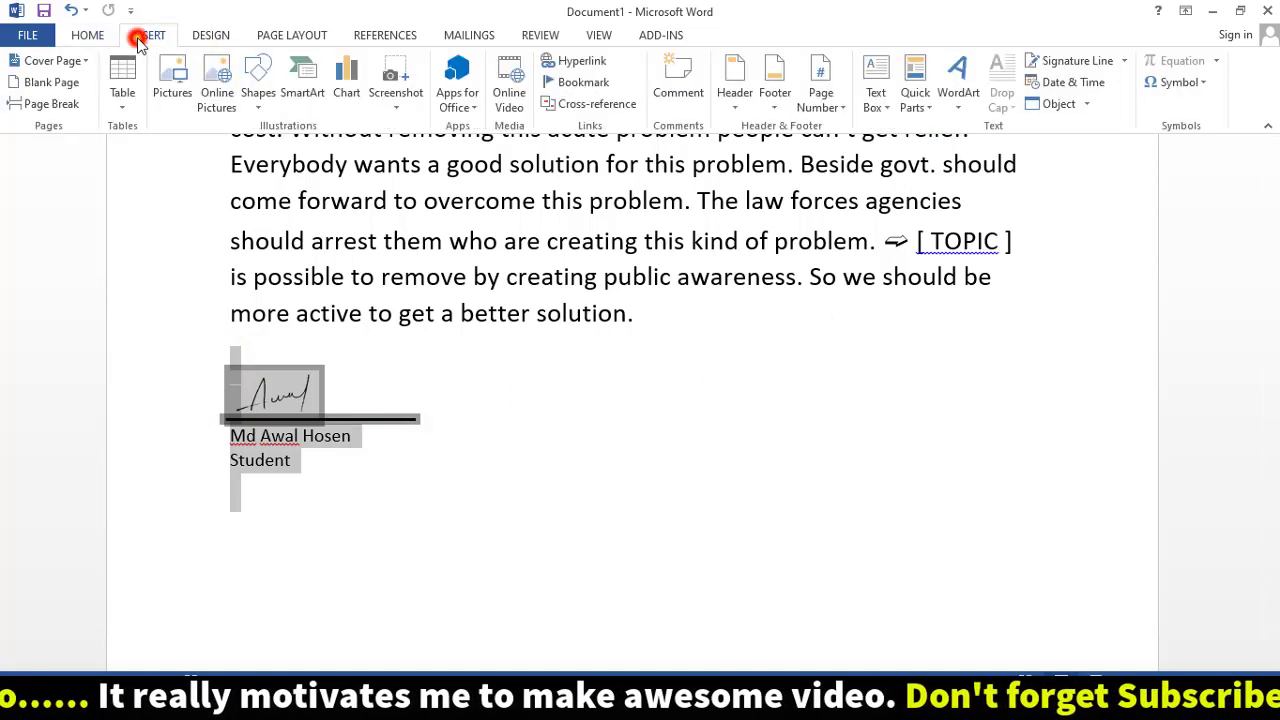
click(929, 107)
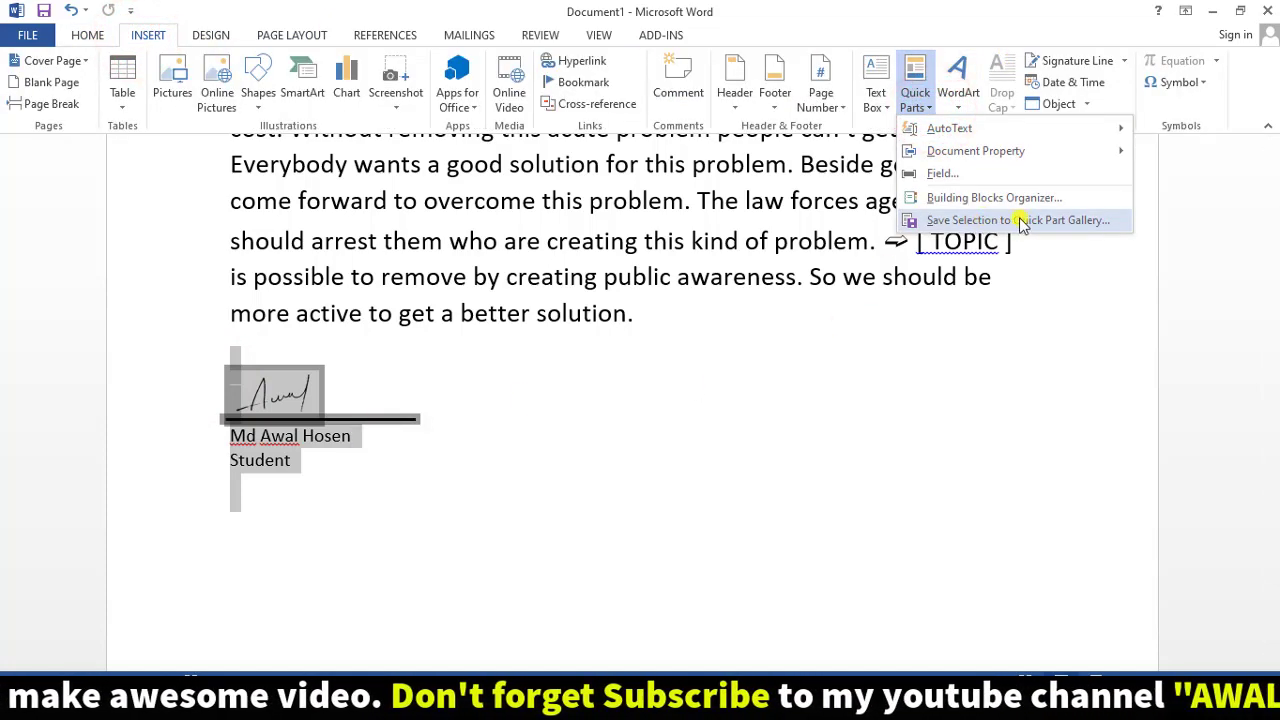
click(1076, 224)
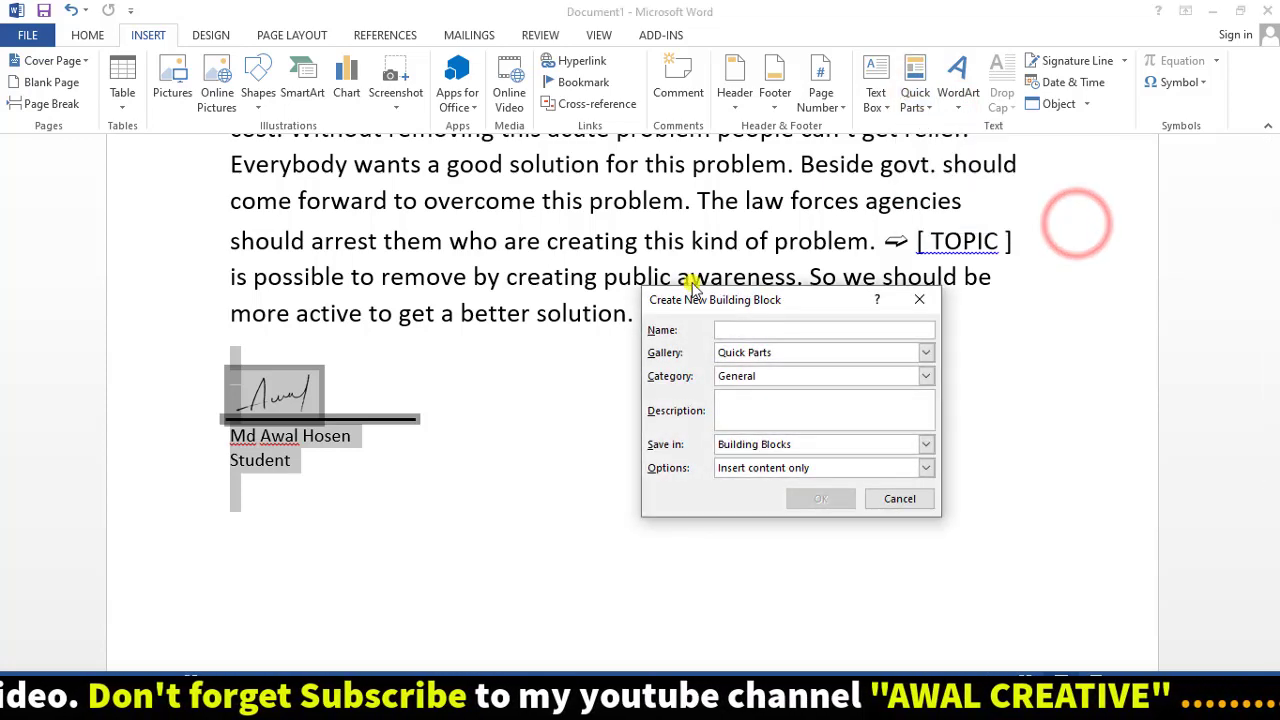
drag(695, 276, 673, 284)
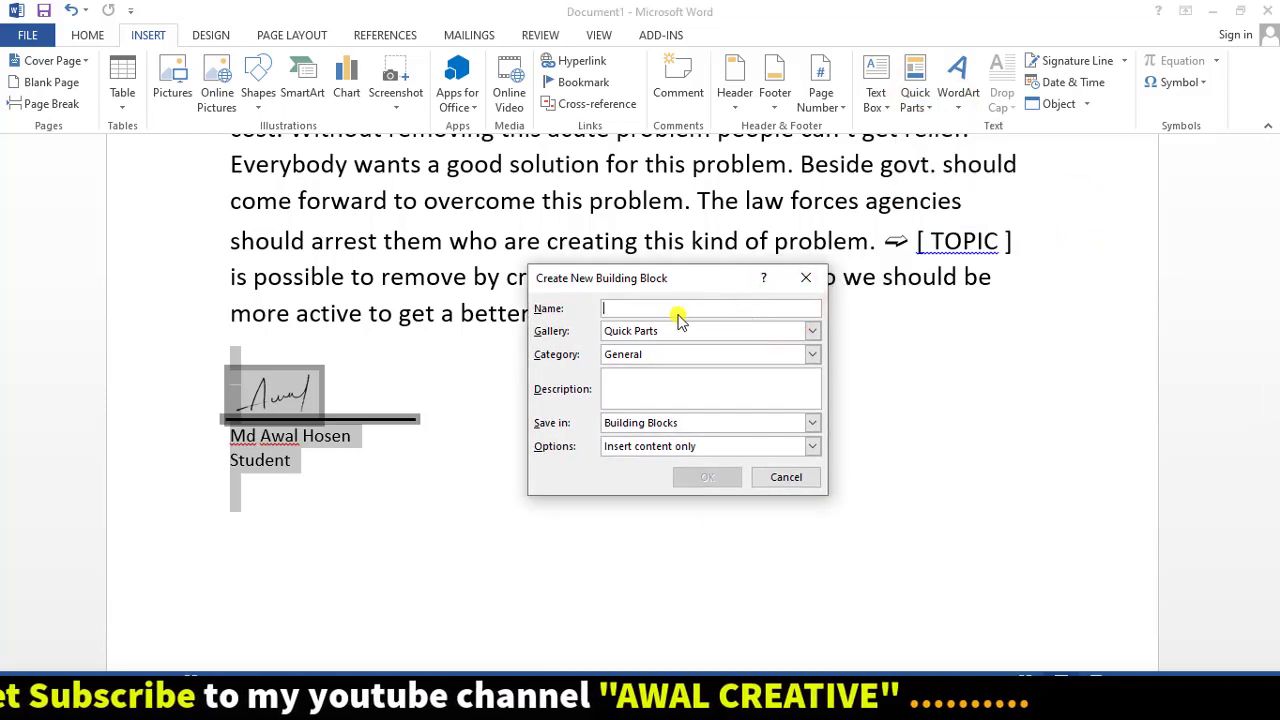
text(Signature two)
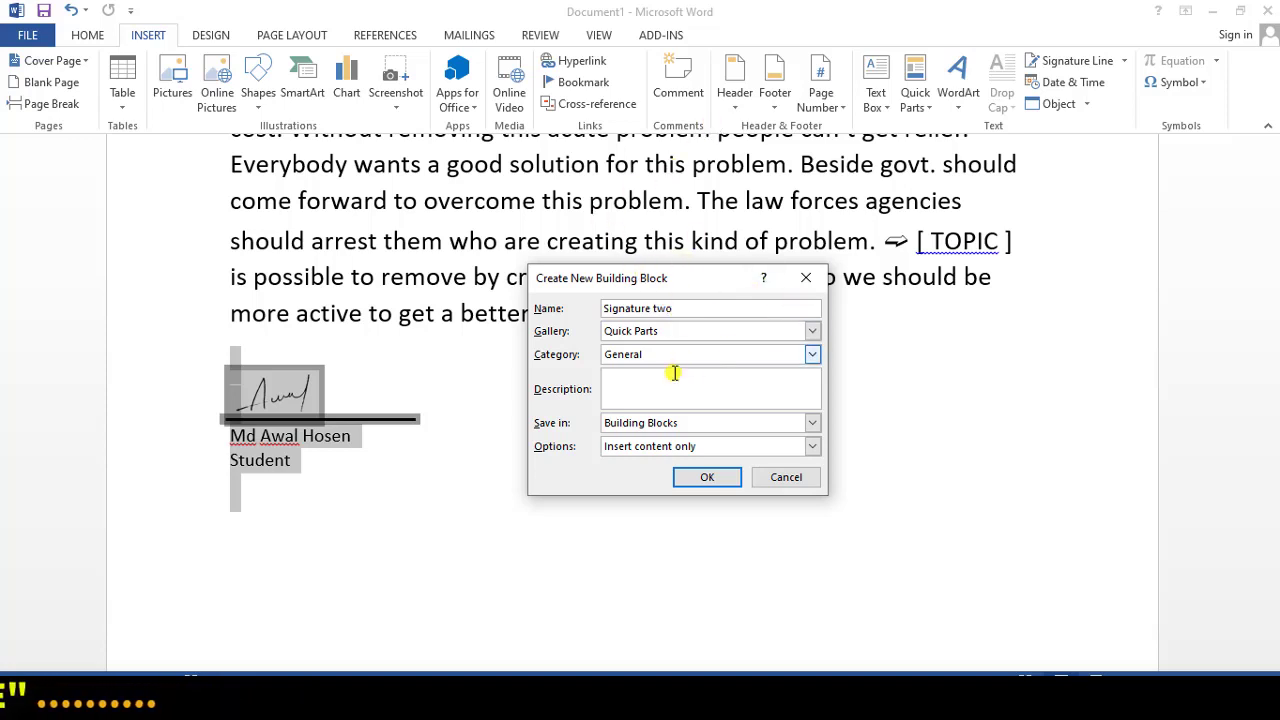
click(793, 331)
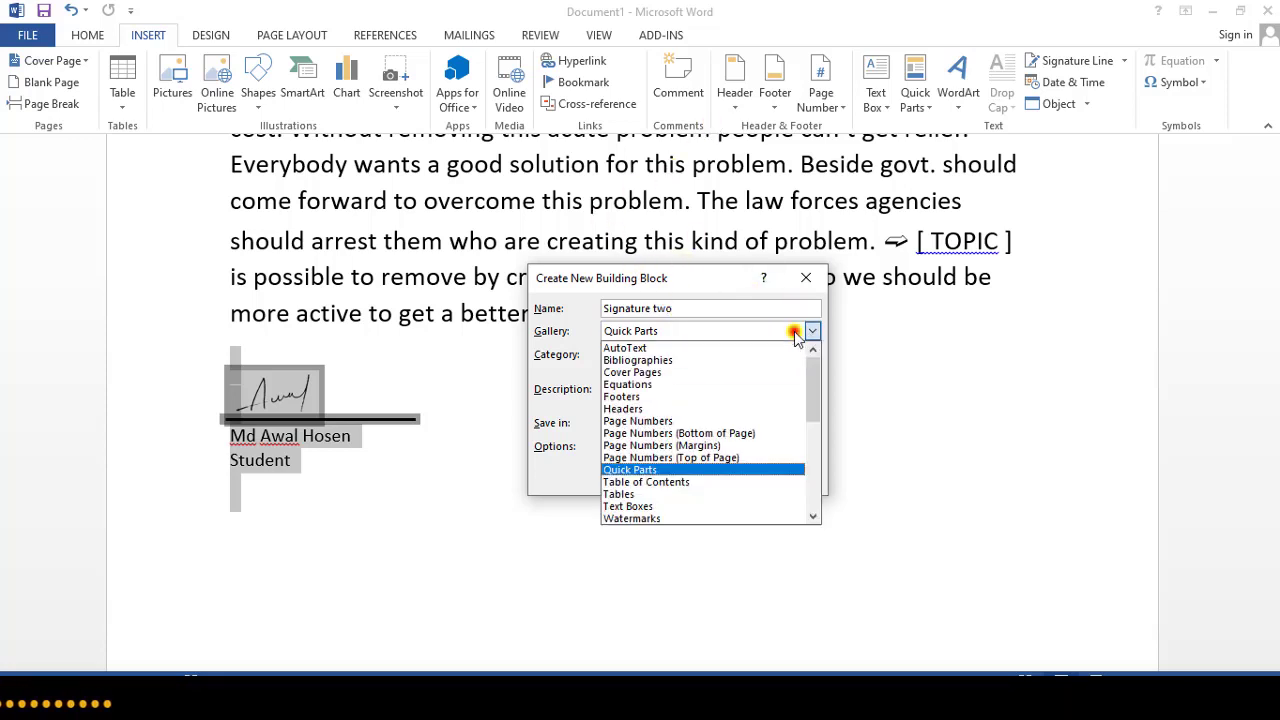
click(640, 347)
click(707, 477)
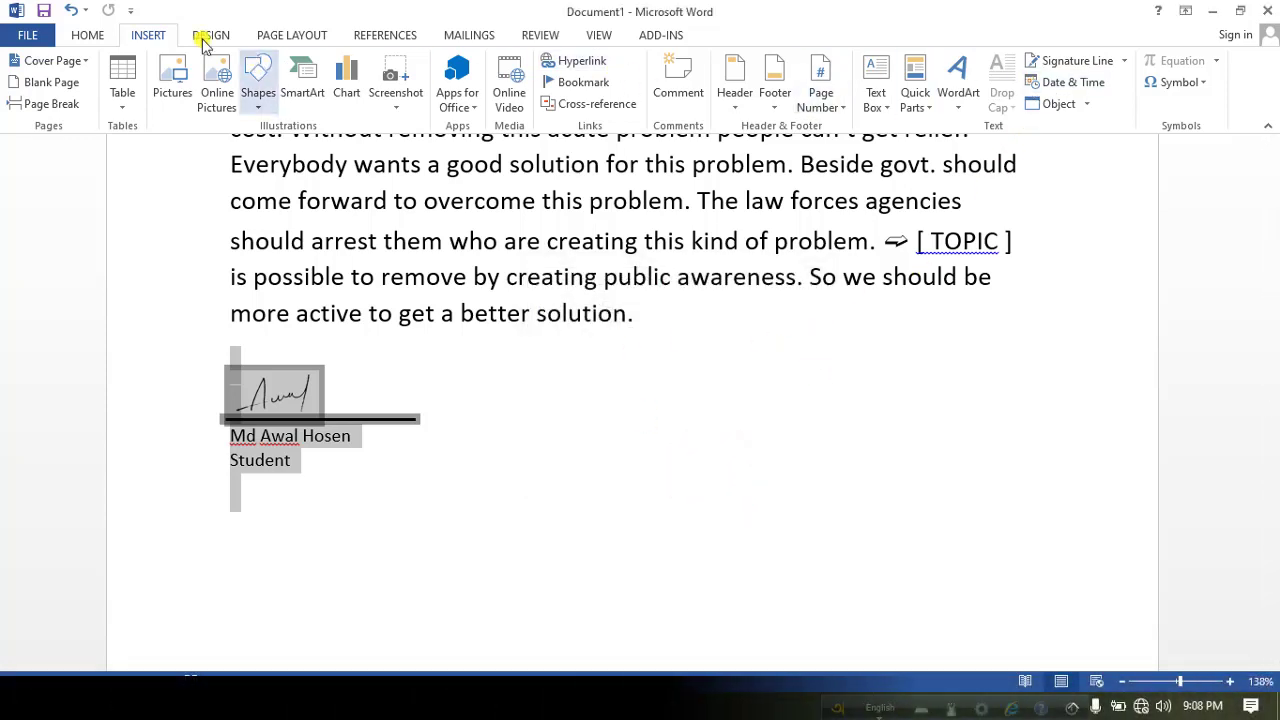
click(148, 35)
click(914, 100)
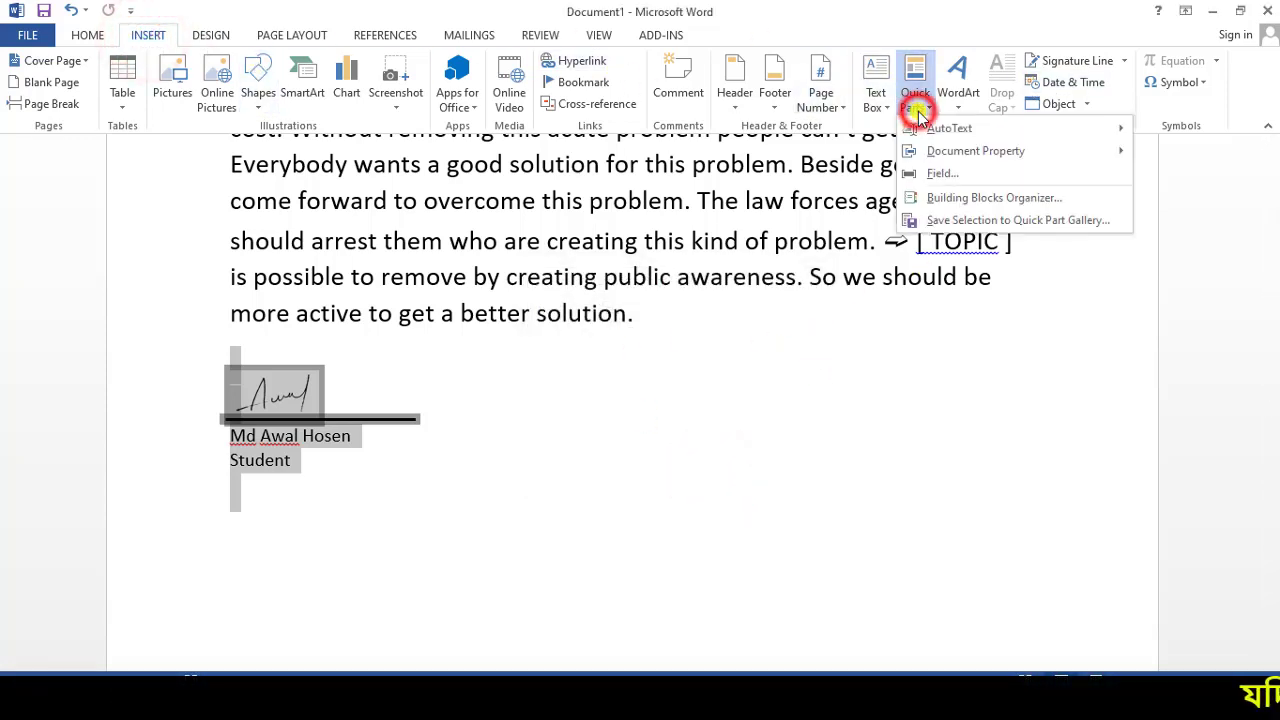
click(968, 128)
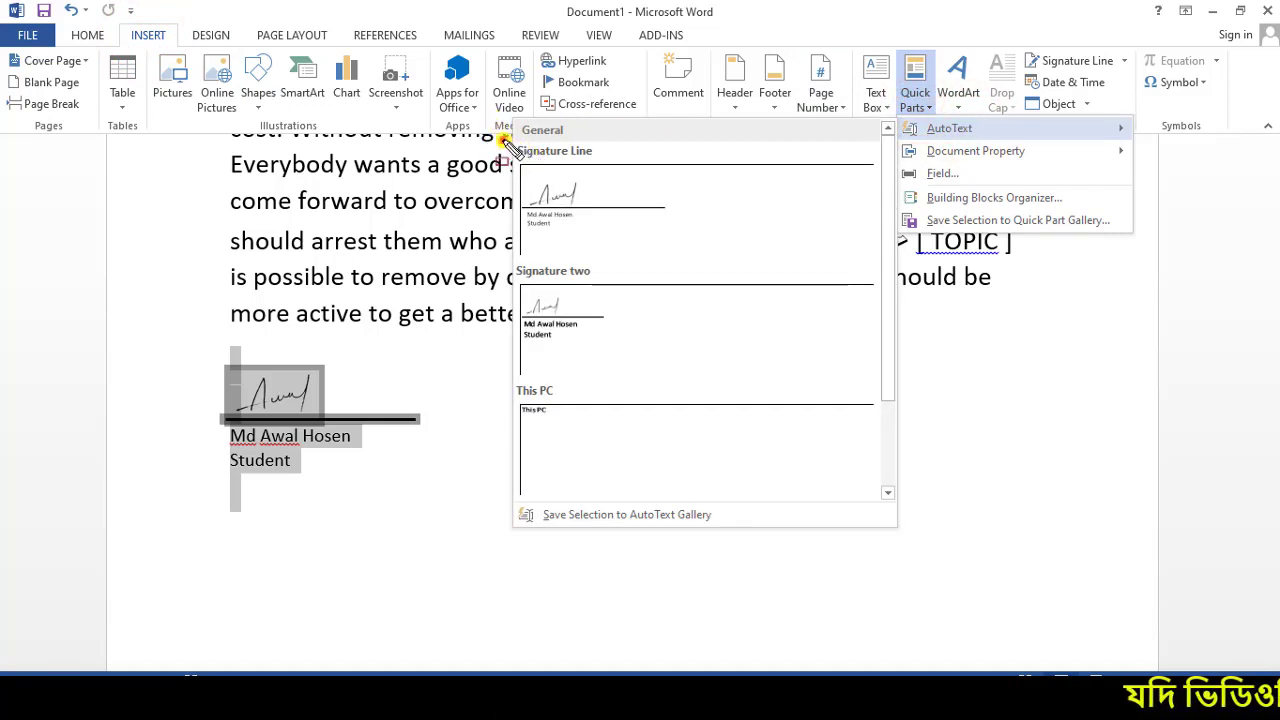
drag(504, 141, 656, 160)
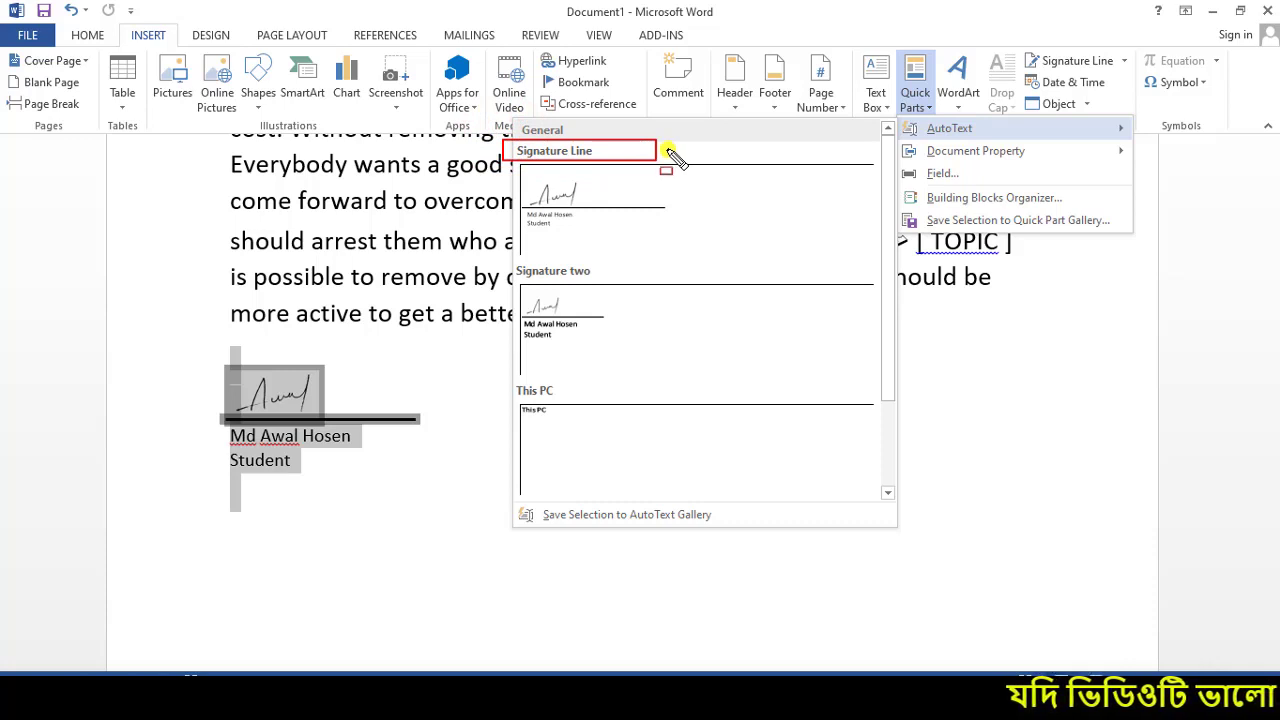
drag(510, 251, 646, 280)
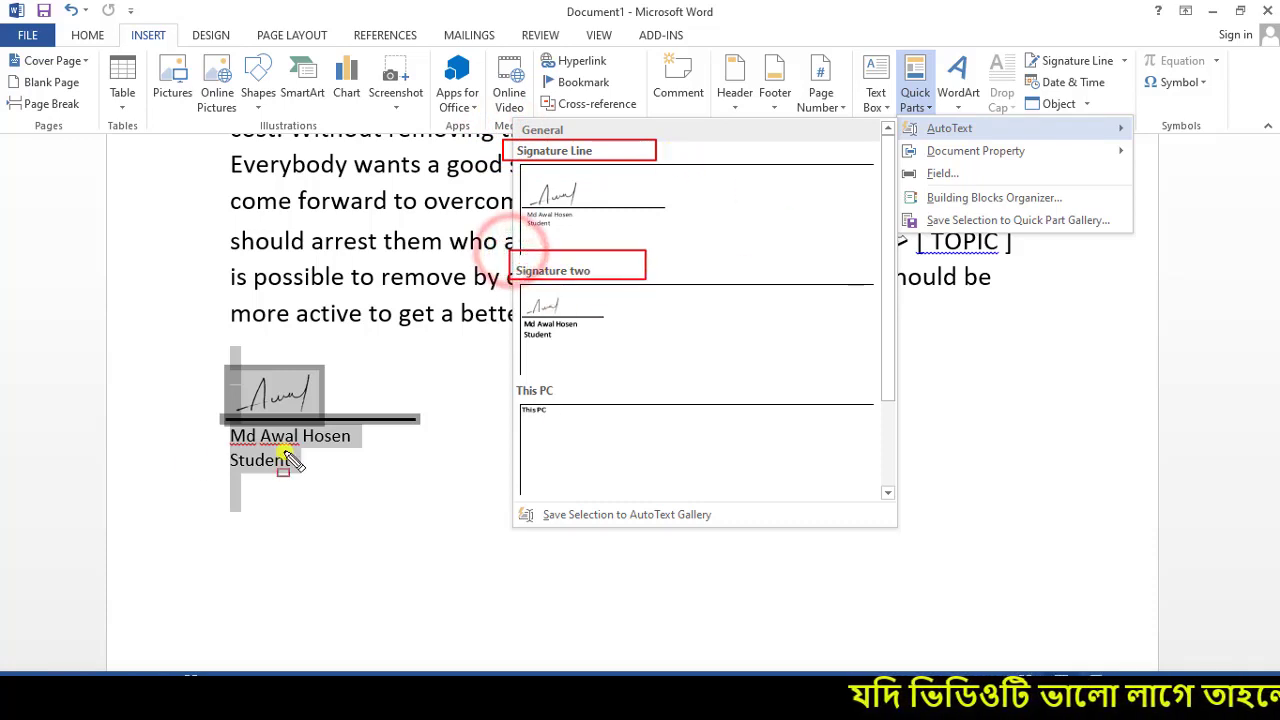
drag(207, 347, 471, 527)
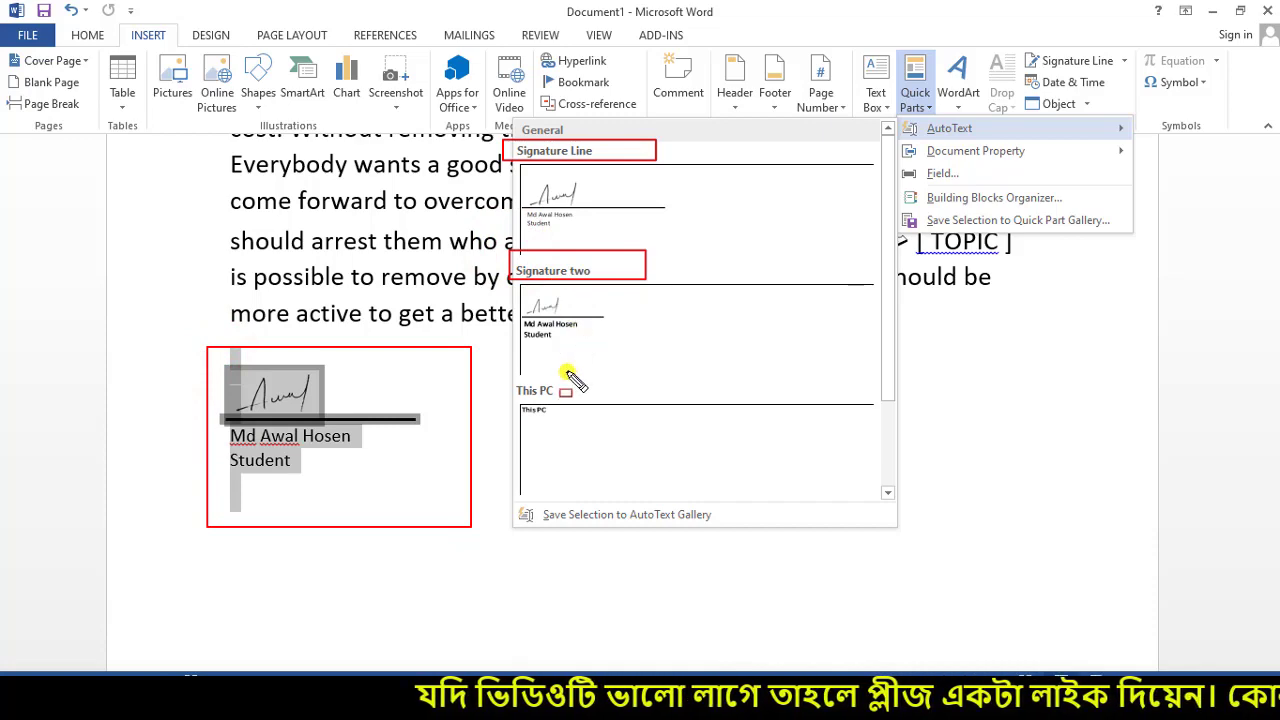
key(Escape)
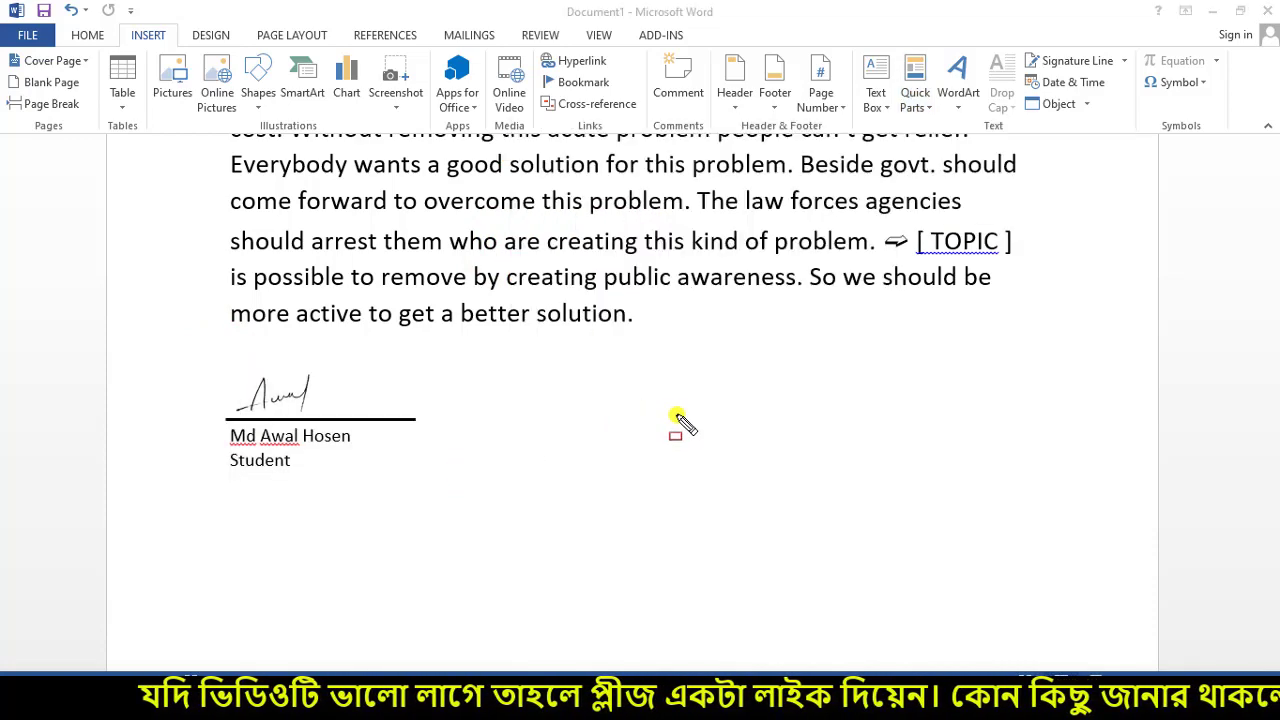
Deselect the signature block, put the cursor after the final sentence and view the whole page.
scroll(715, 445, up, 5)
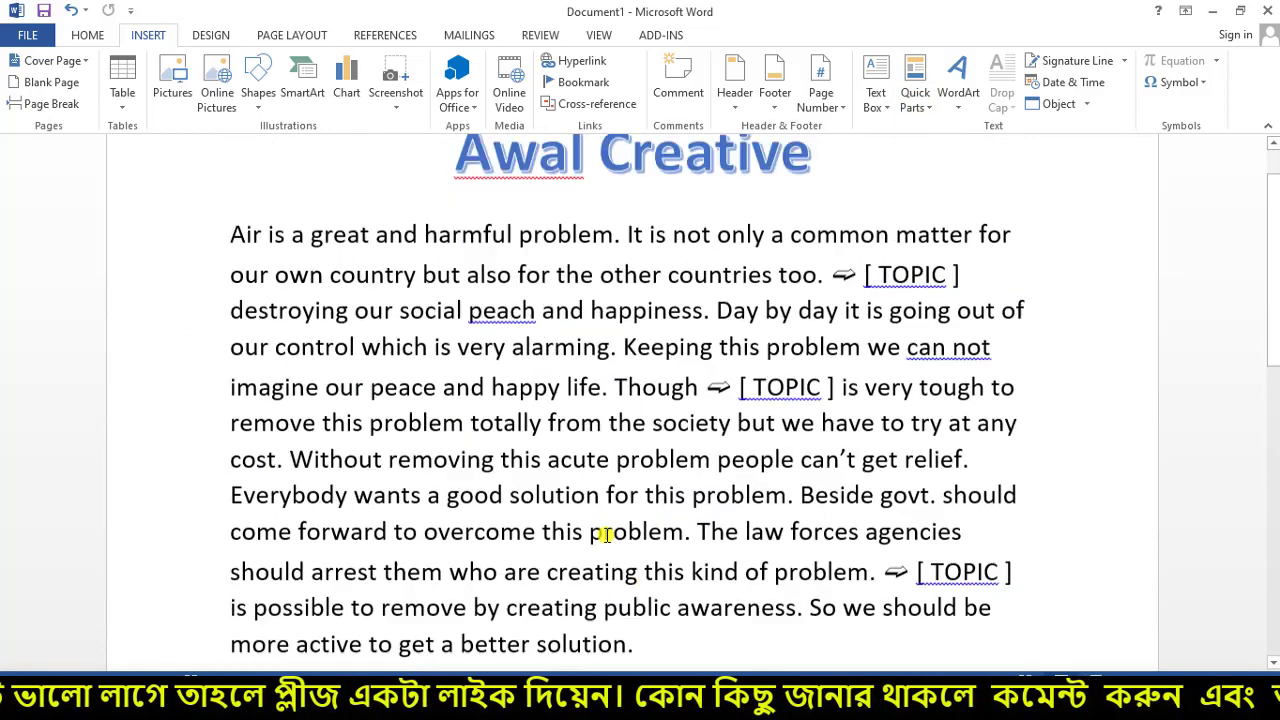
click(625, 457)
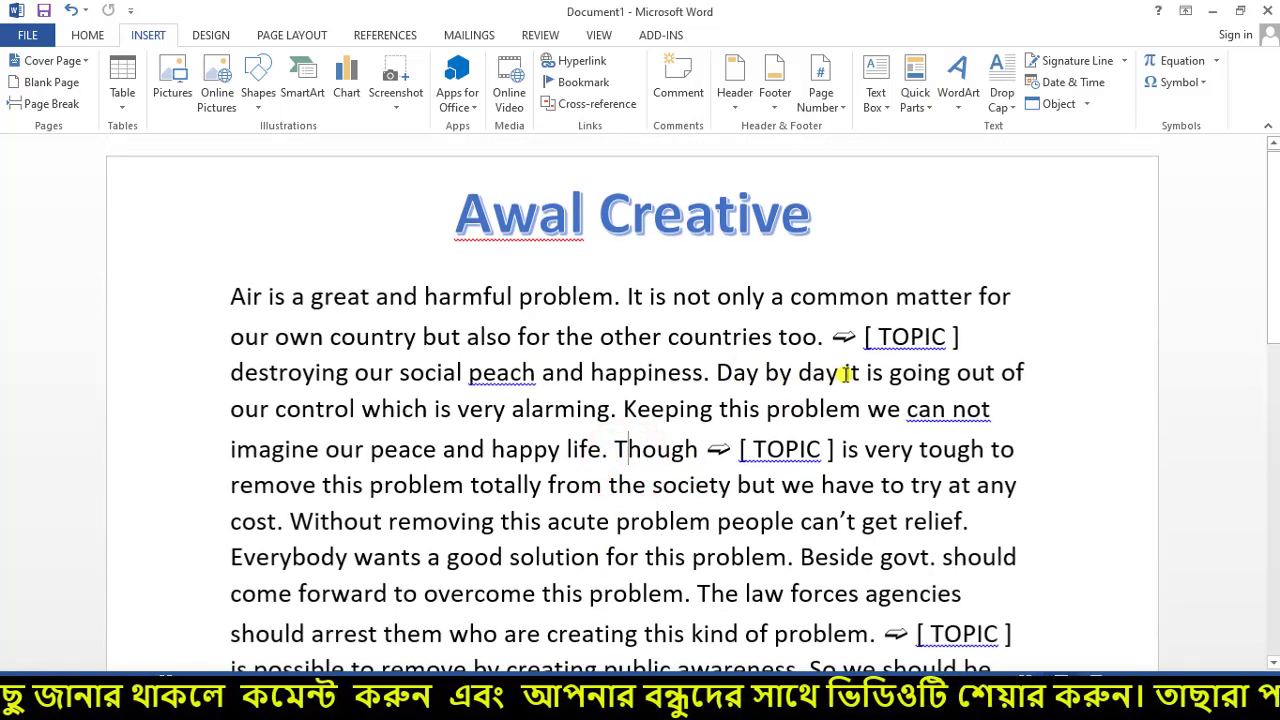
scroll(848, 374, down, 5)
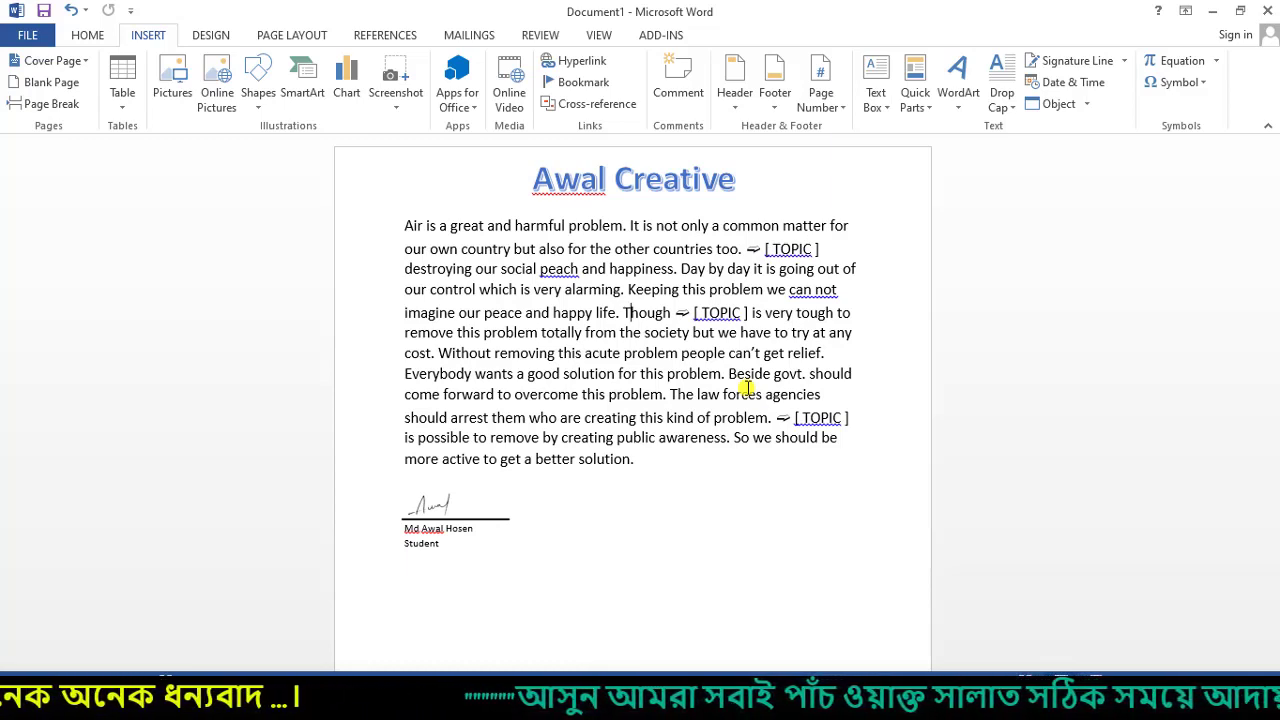
click(707, 318)
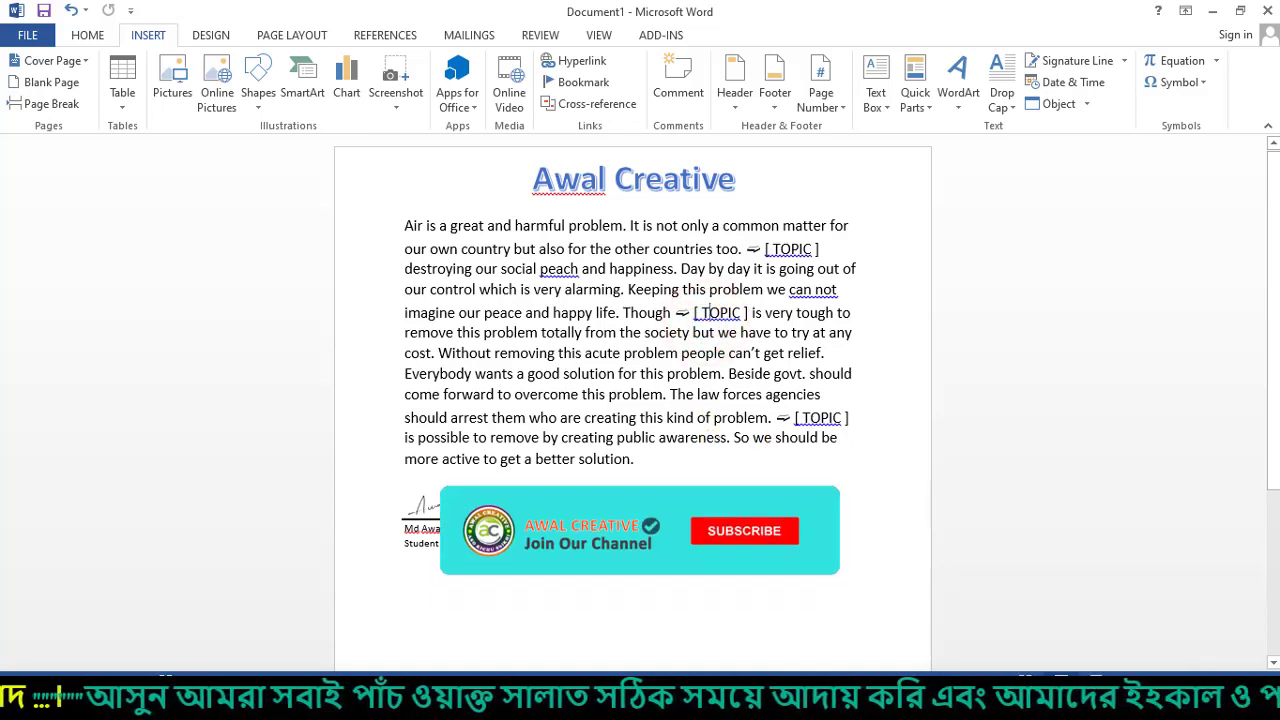
click(667, 461)
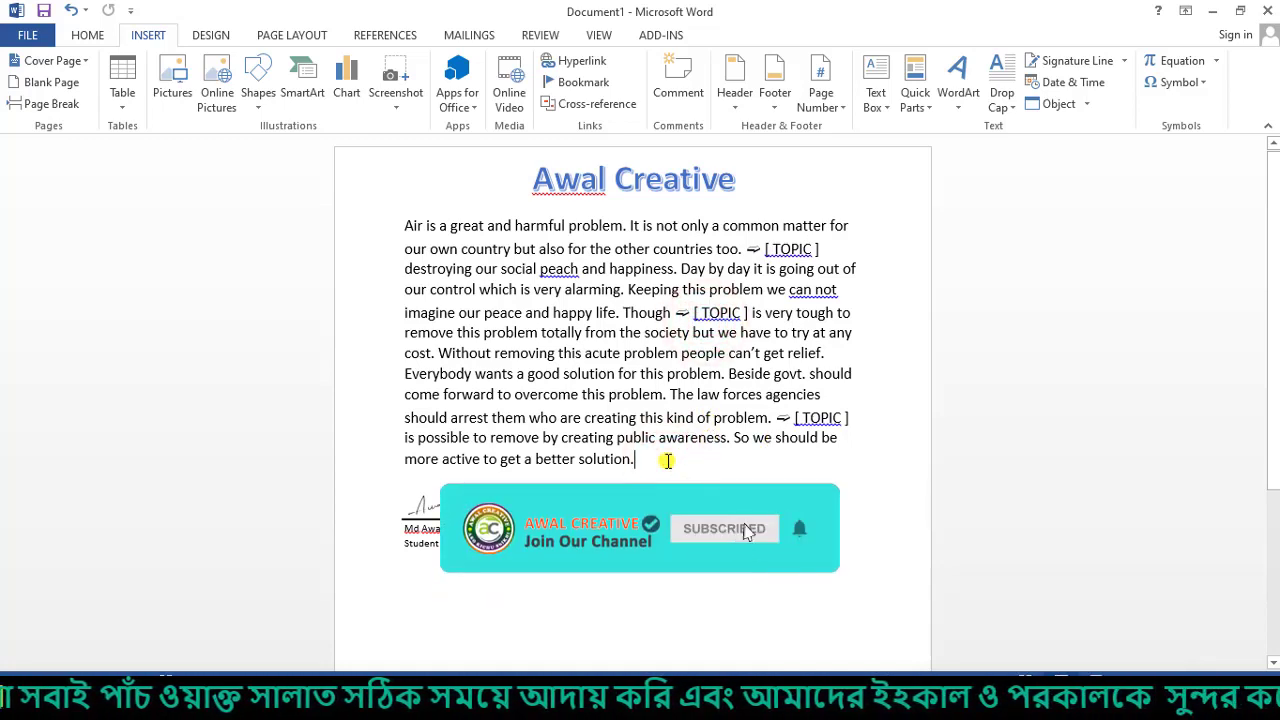